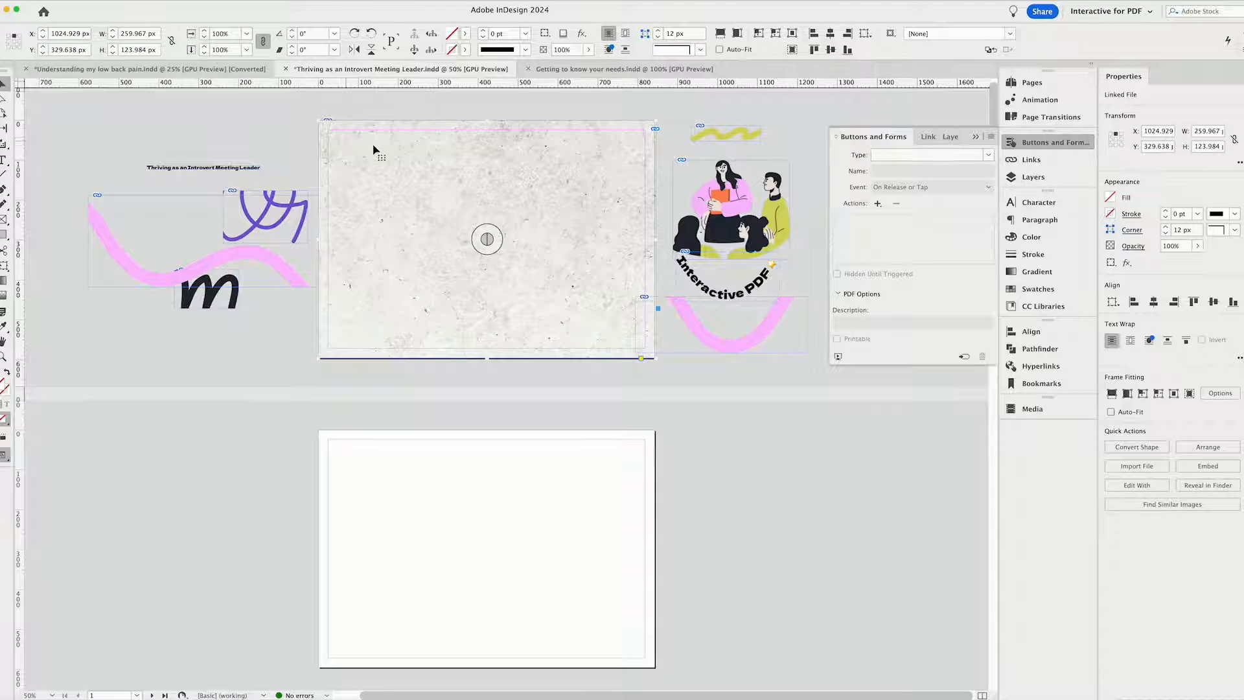
Set the textured background image on the first page to 20% opacity.
click(415, 191)
drag(415, 191, 368, 143)
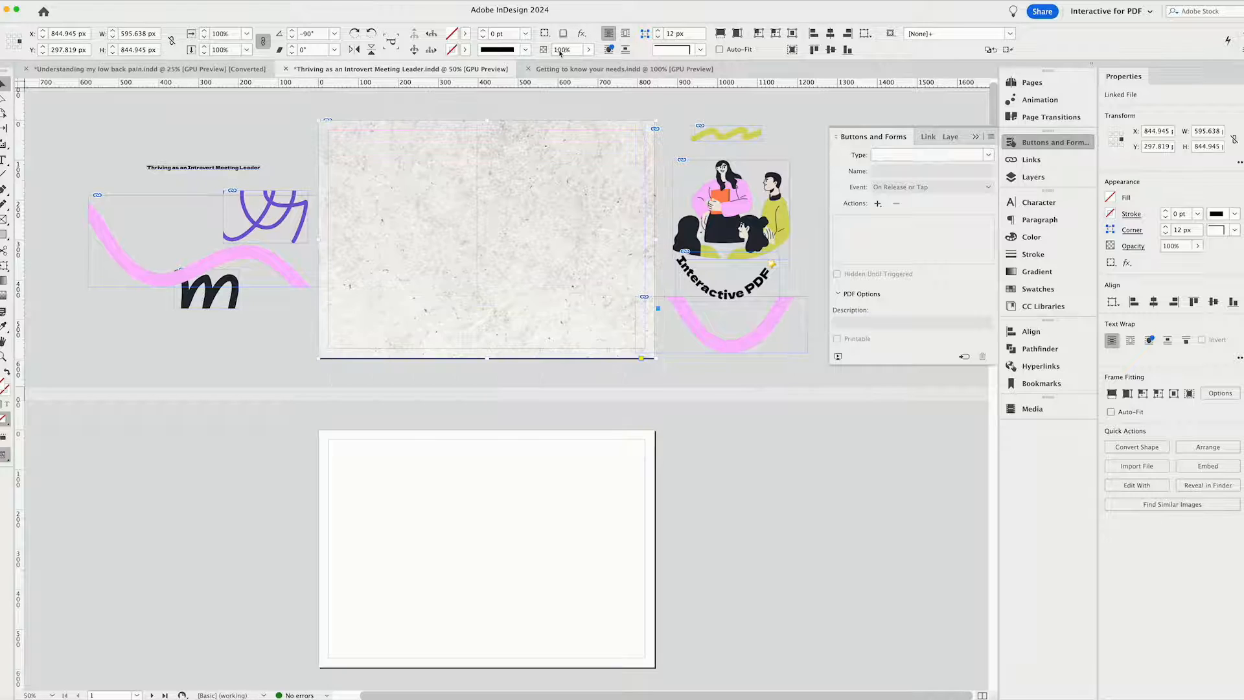
click(561, 50)
text(30)
key(Return)
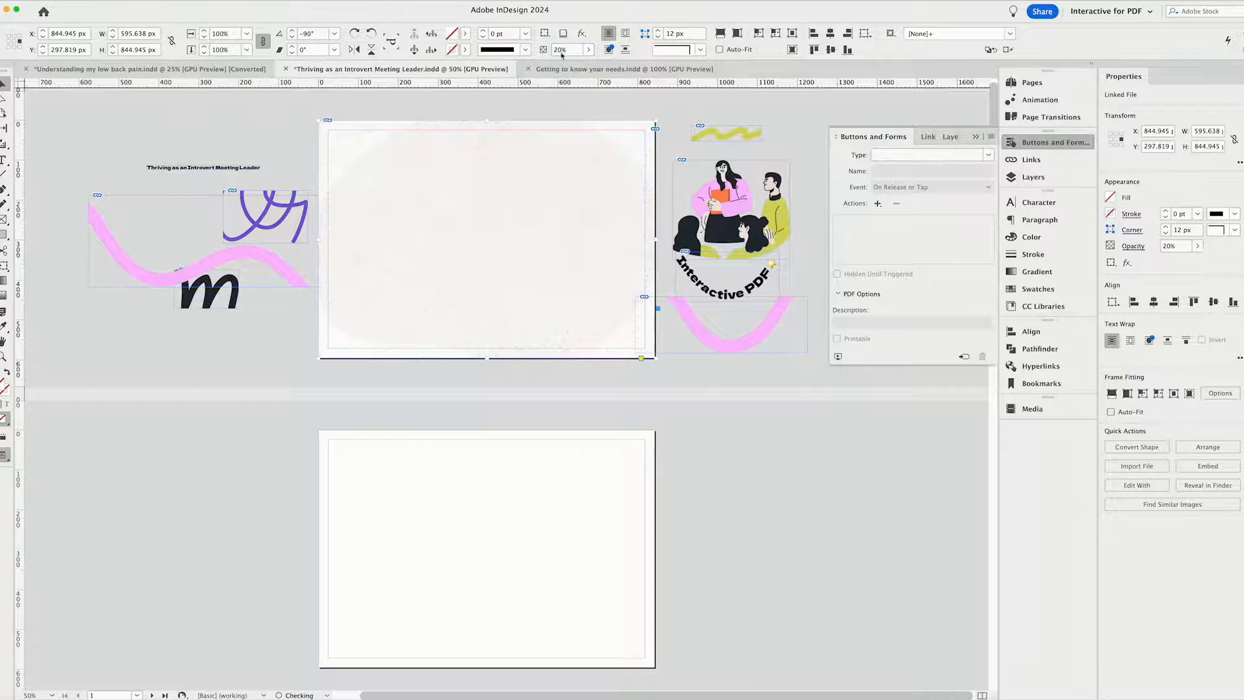
click(635, 113)
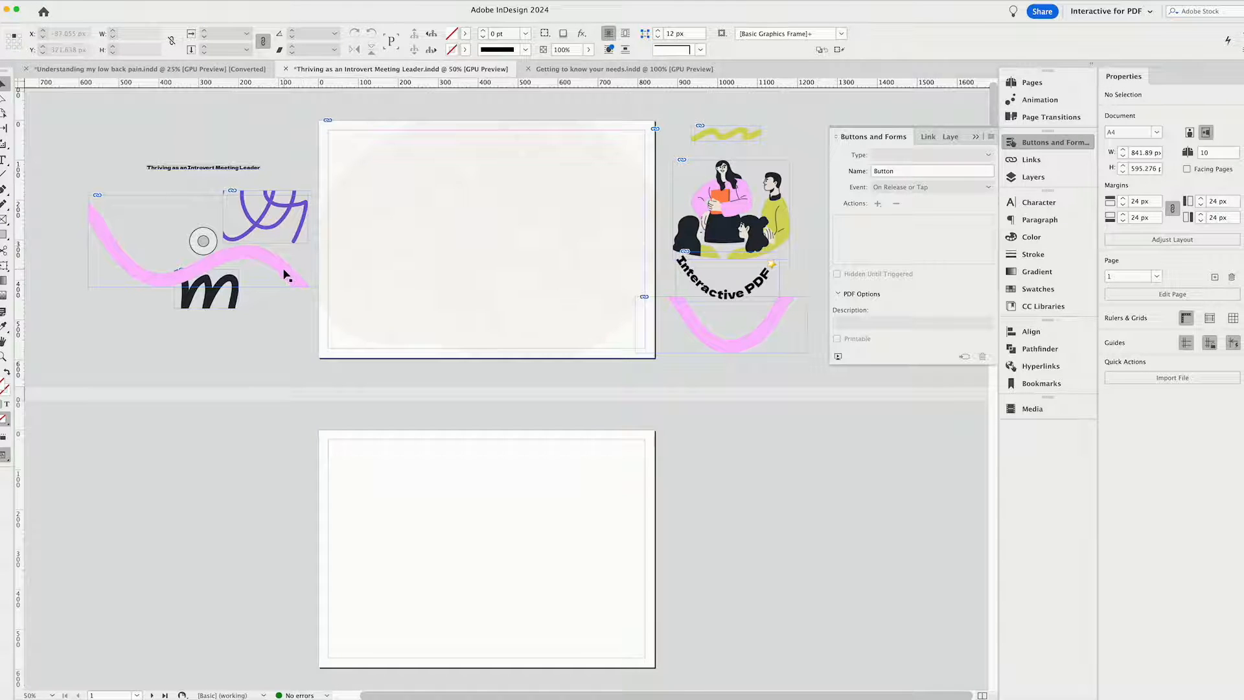
Place one pink wavy line in the first page's bottom-left corner and the other along its upper-right edge.
drag(285, 271, 514, 346)
click(768, 332)
drag(767, 329, 615, 162)
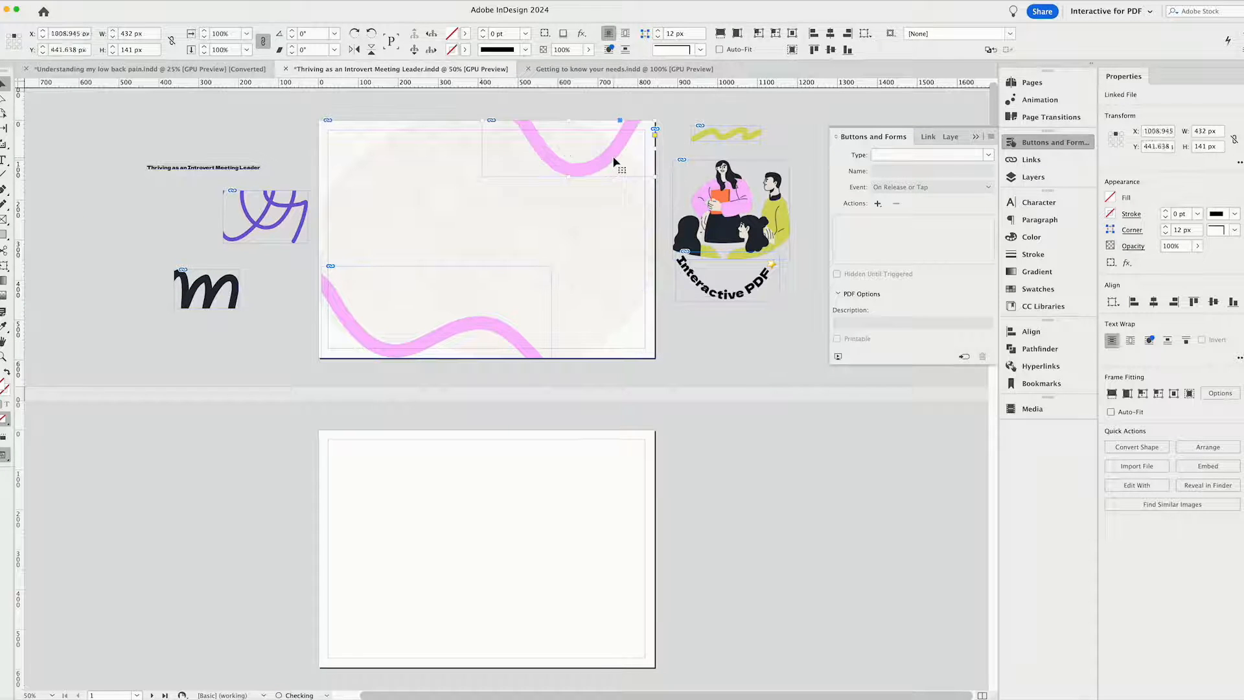
Place the green squiggle at the first page's top-right corner, the people illustration below it, and the curved "Interactive PDF" lettering on the upper pink line.
click(797, 134)
drag(750, 140, 643, 142)
drag(779, 229, 623, 259)
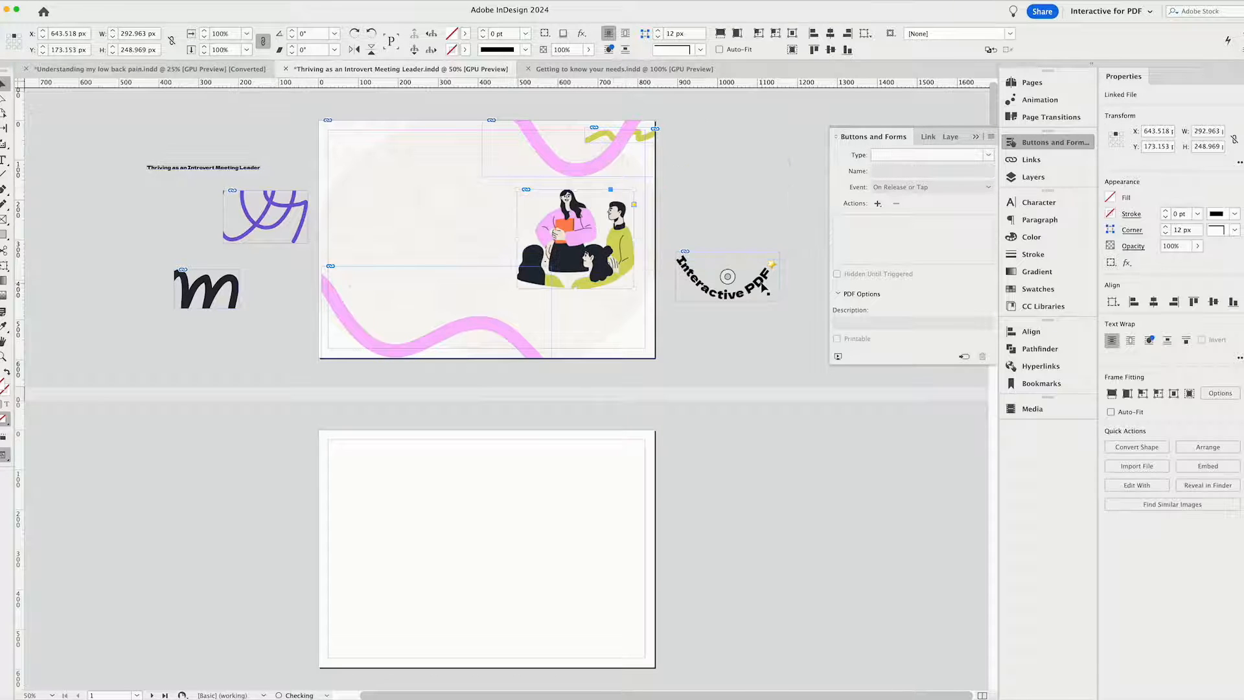
mouse_move(762, 285)
mouse_down()
mouse_move(632, 170)
mouse_move(603, 160)
mouse_up()
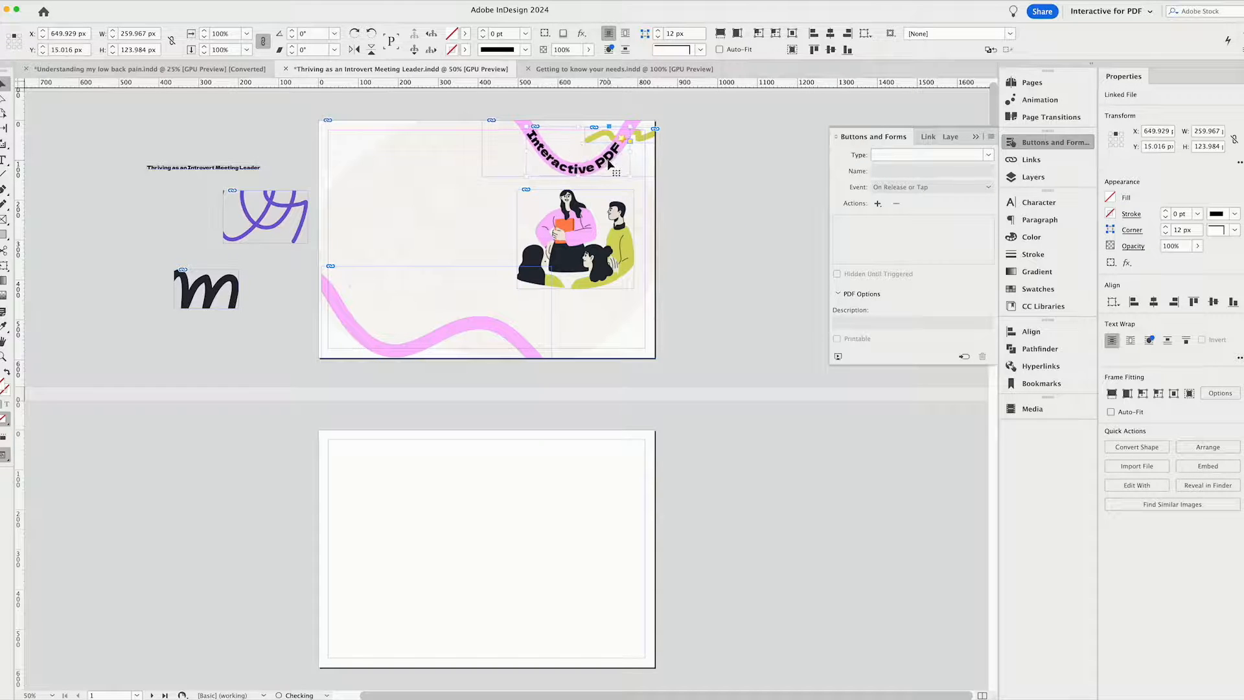
Place the purple squiggle at the page's top-left corner, the title text mid-left, and the black squiggle at the bottom-left corner.
mouse_move(291, 216)
mouse_down()
mouse_move(374, 165)
mouse_move(387, 142)
mouse_up()
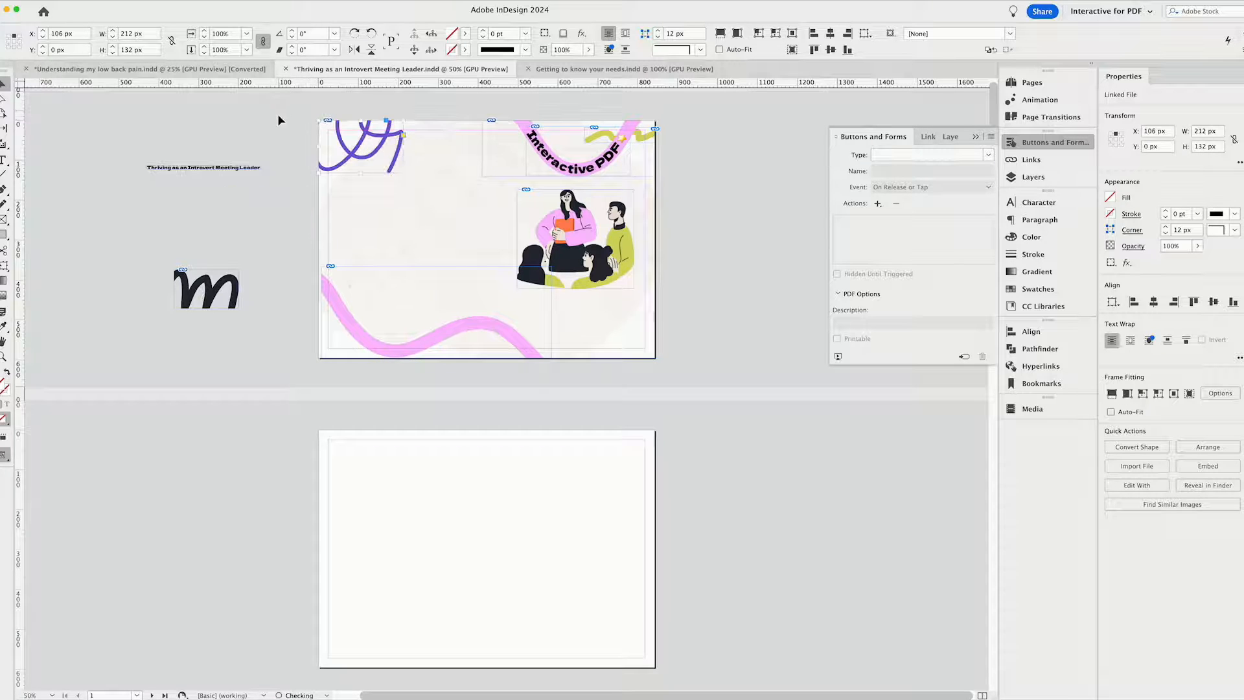
drag(258, 168, 420, 214)
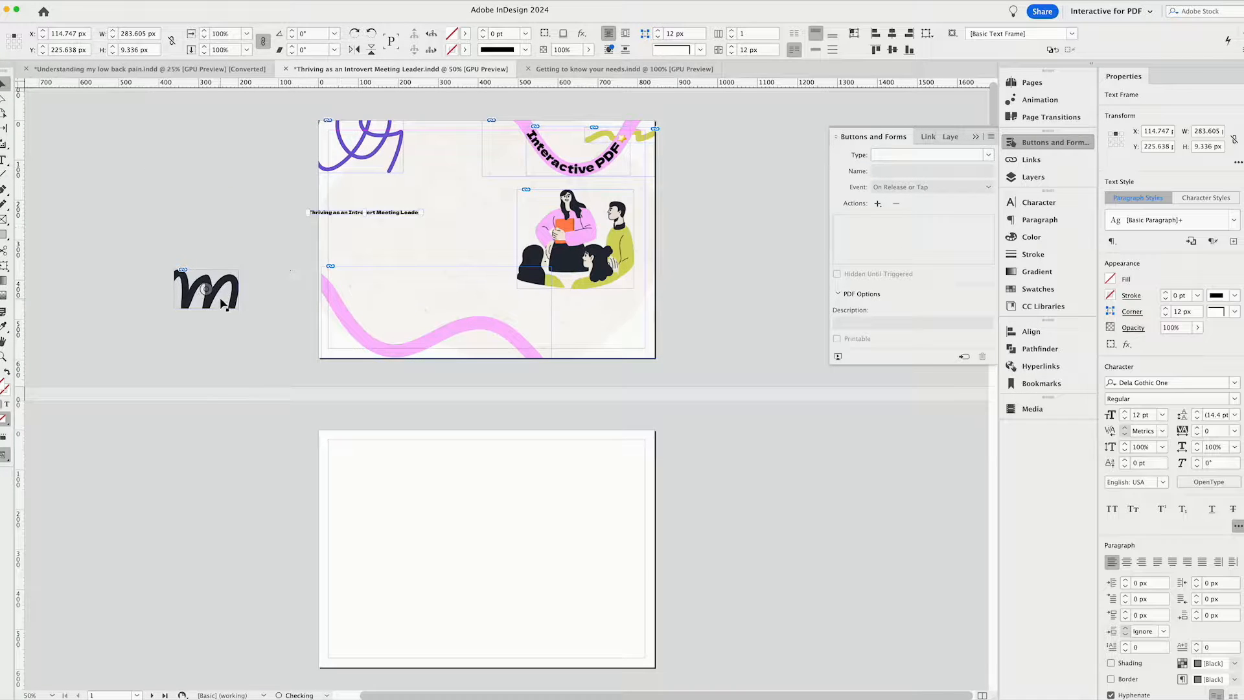
drag(224, 288, 374, 336)
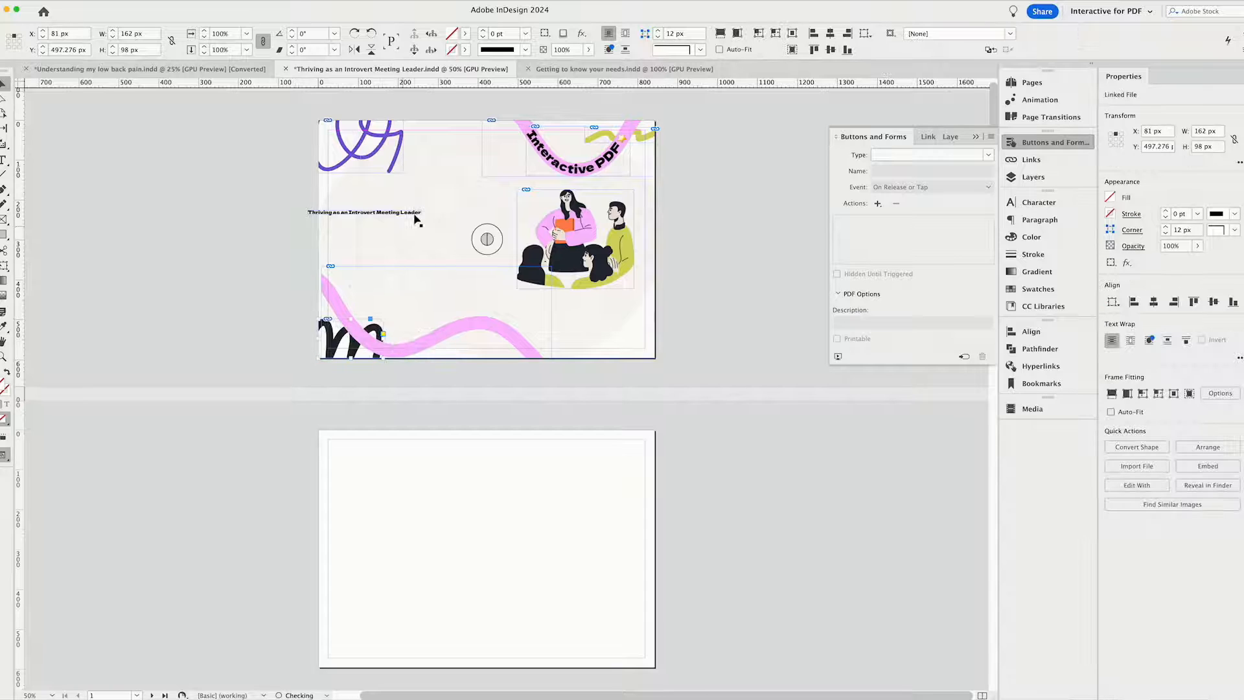
Bring the black squiggle in front of the lower pink line and nudge that line slightly towards the page's left edge.
right_click(350, 350)
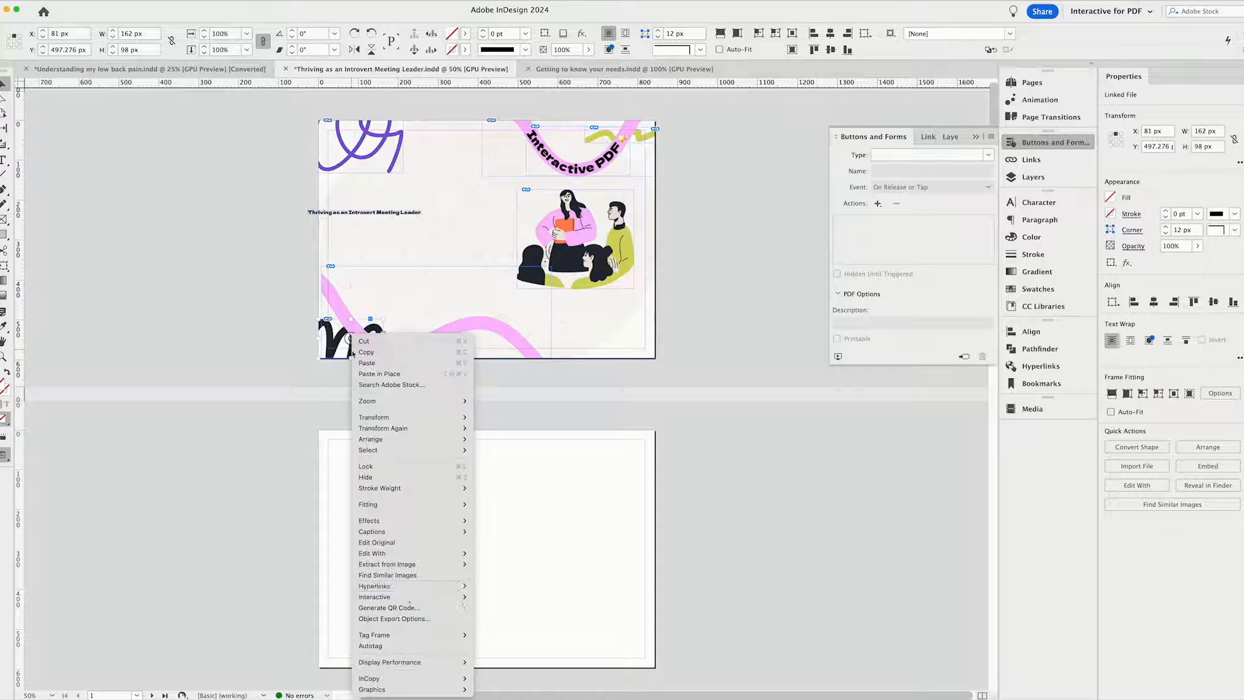
mouse_move(402, 439)
click(525, 441)
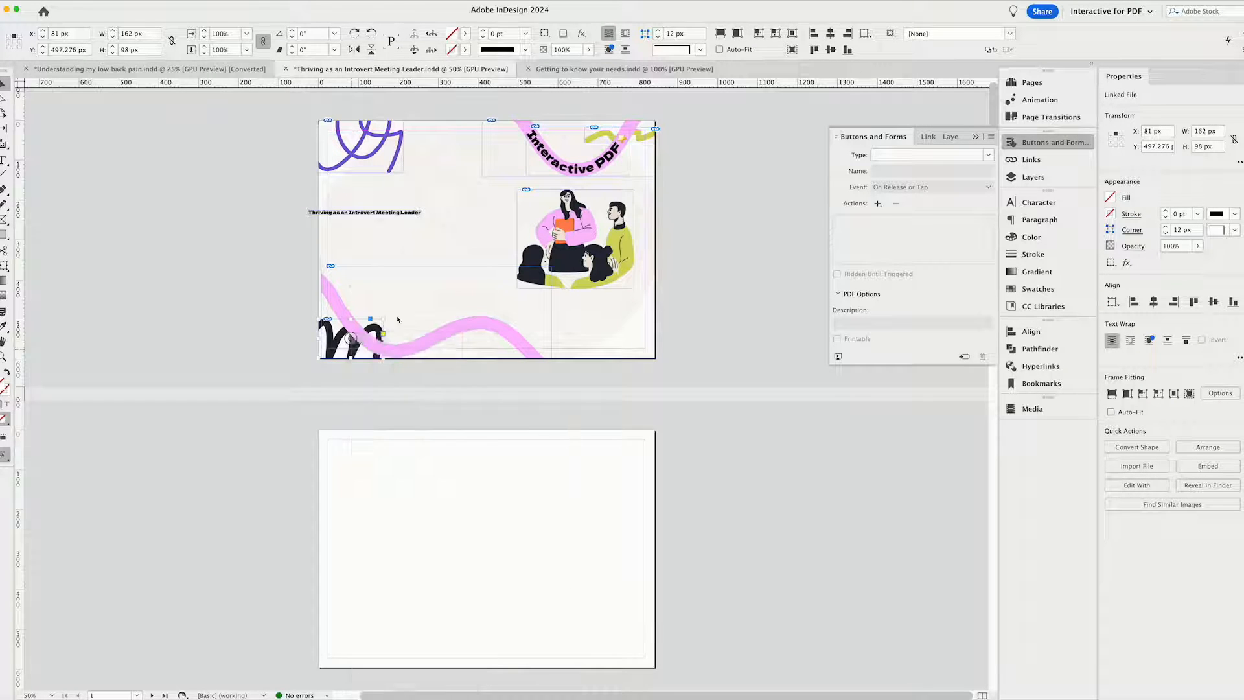
click(364, 213)
drag(341, 297, 337, 297)
Set the title "Thriving as an Introvert Meeting Leader" to 45 pt and resize its frame to about 437 by 196 px.
click(364, 213)
double_click(1139, 415)
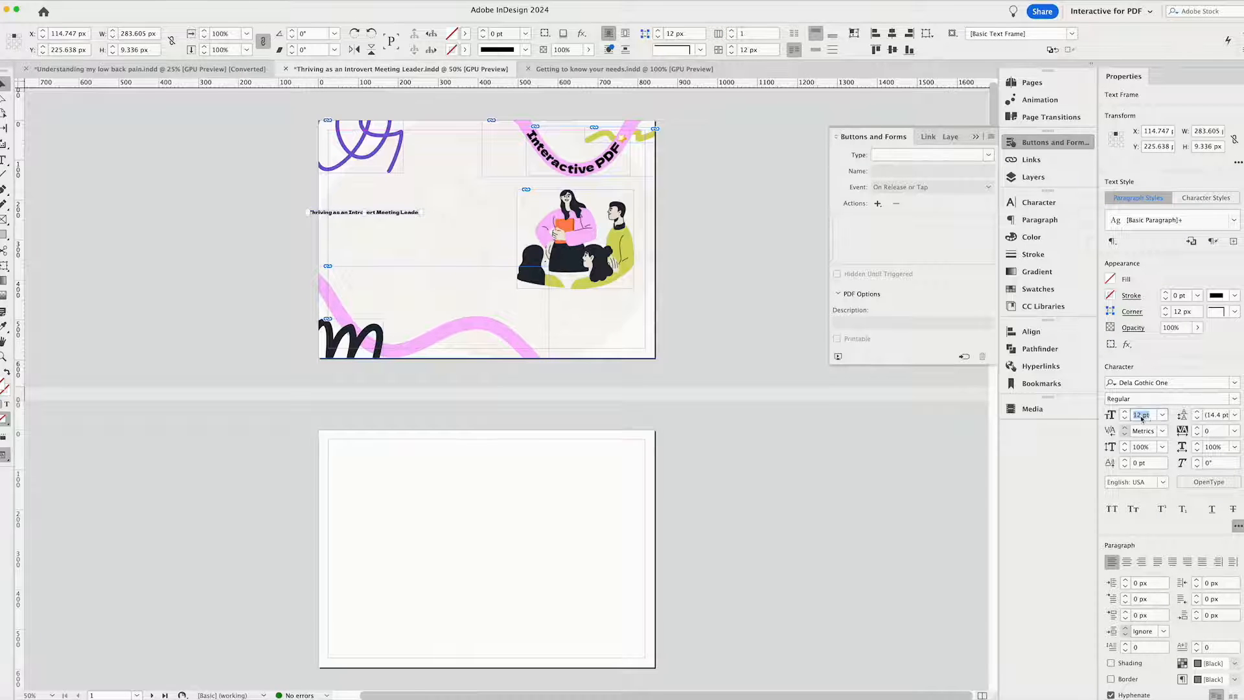
text(45)
key(Return)
double_click(367, 216)
key(Escape)
double_click(365, 215)
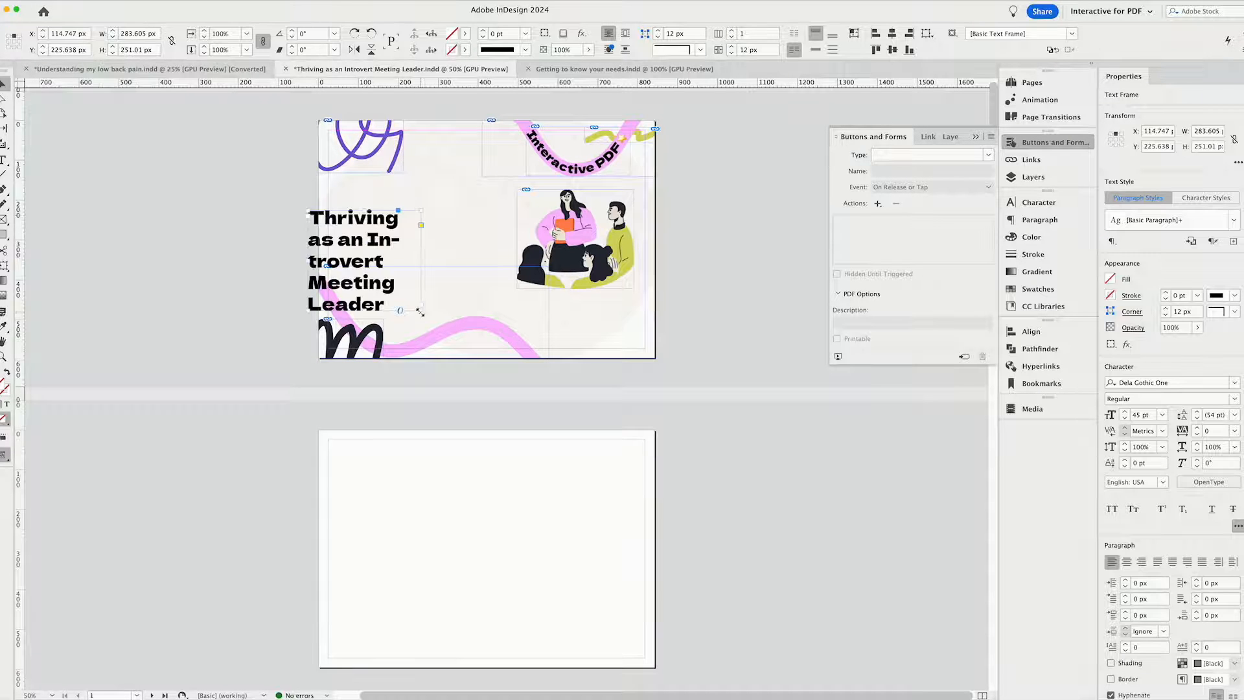
drag(421, 312, 482, 288)
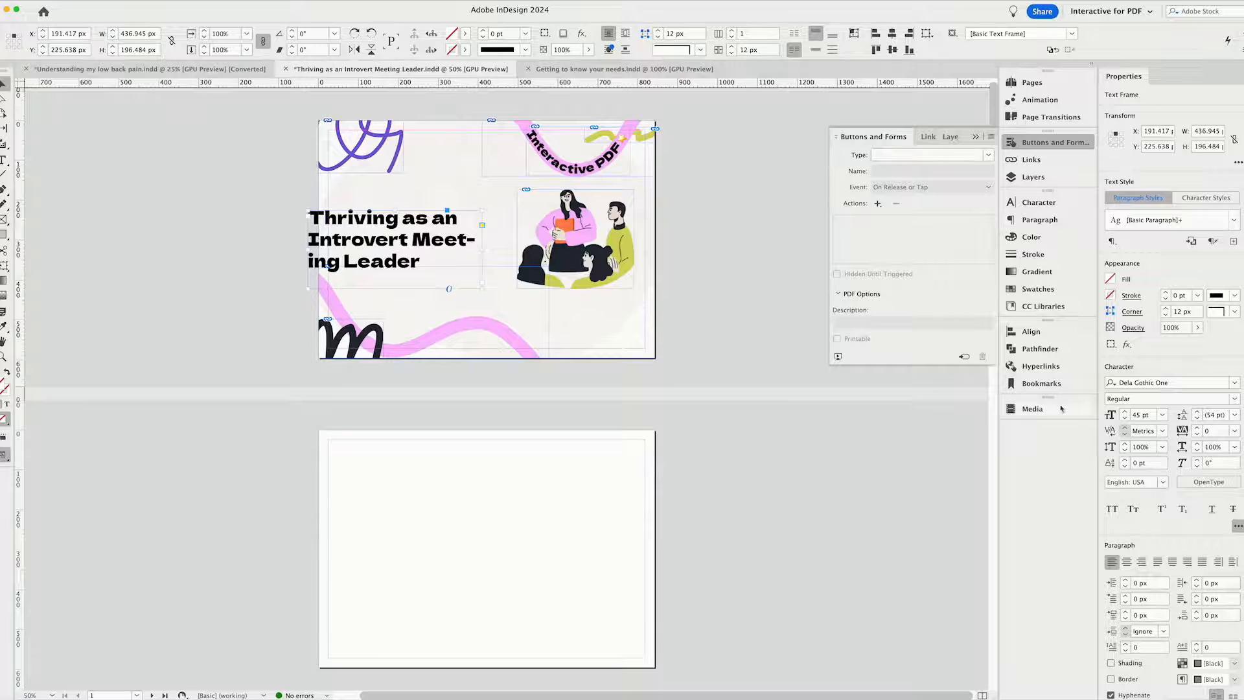
Turn off hyphenation for the title, move it inside the left margin, and tighten its frame around the three lines.
click(1039, 220)
click(856, 378)
drag(399, 242, 427, 231)
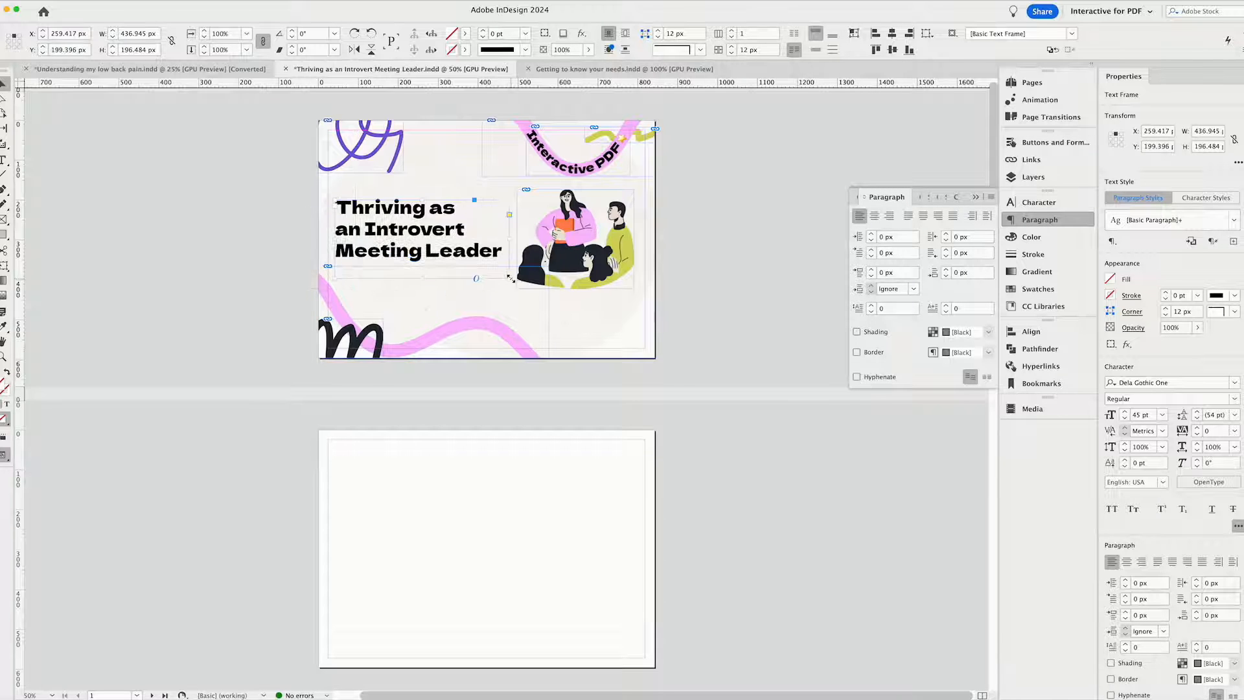
drag(419, 277, 498, 261)
Check the cover in preview mode, nudge the people illustration and the title into alignment, and return to the normal view.
click(768, 310)
key(w)
click(736, 328)
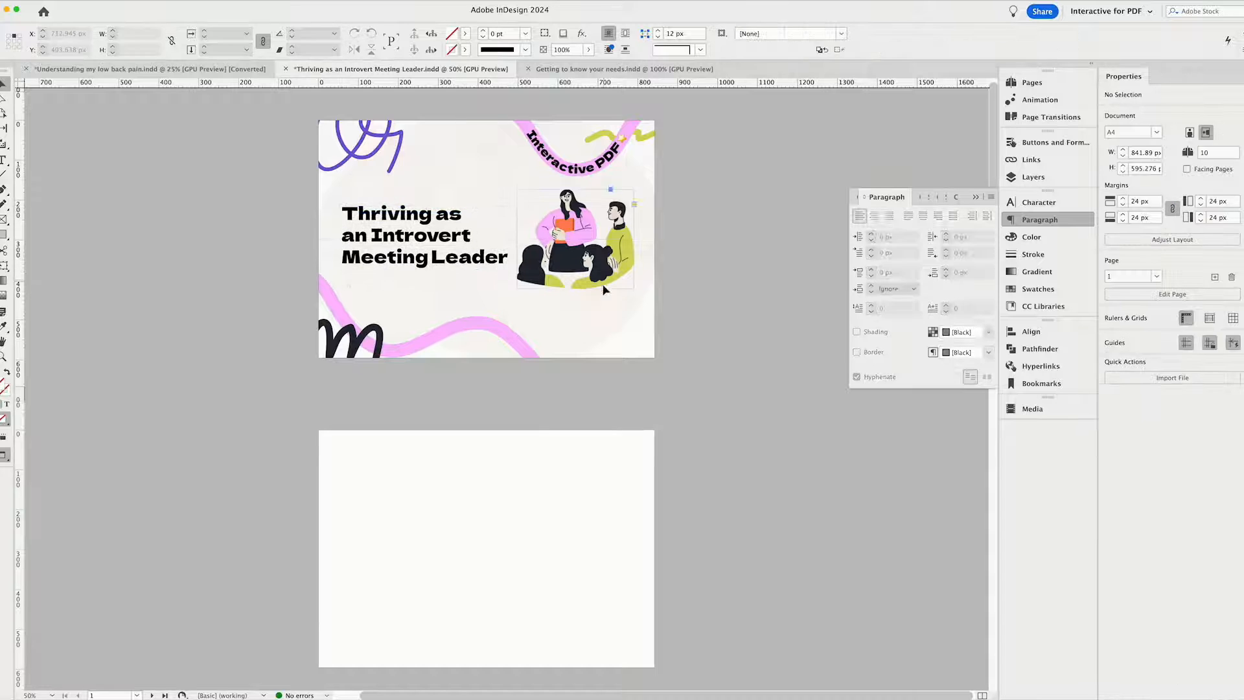
drag(602, 285, 603, 288)
click(445, 262)
drag(425, 272, 425, 263)
click(250, 274)
key(w)
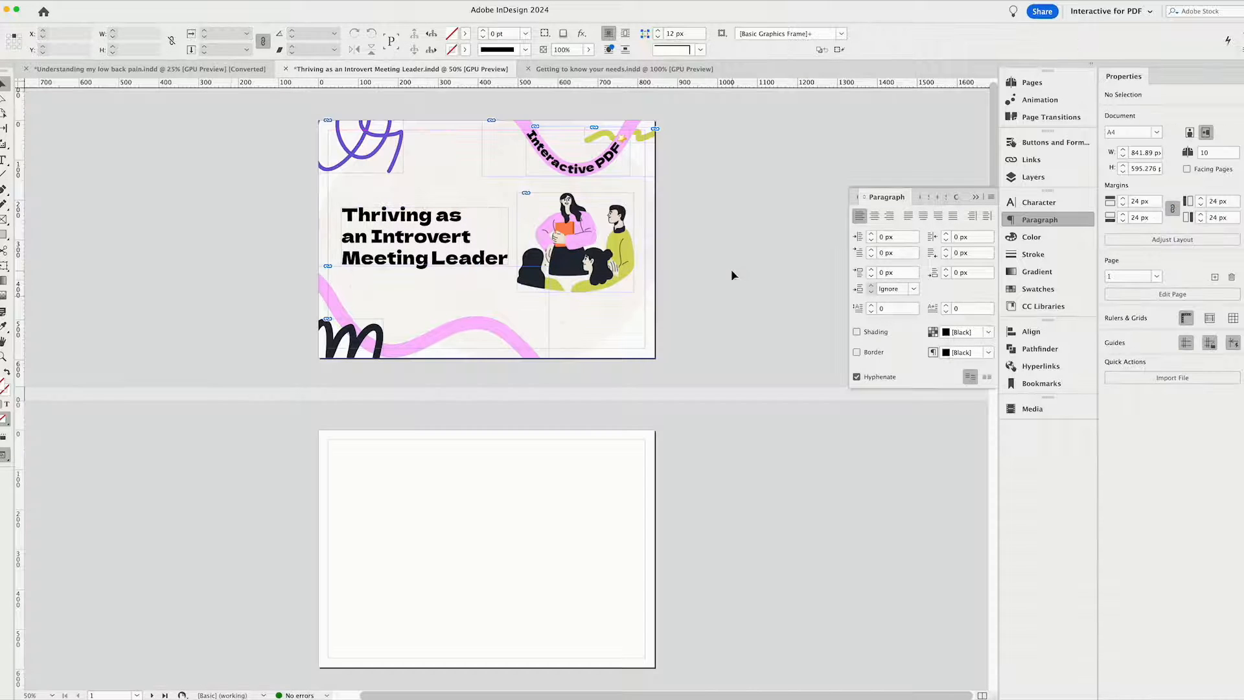
Add a text frame below the people illustration containing "Start Checklist".
key(t)
click(594, 320)
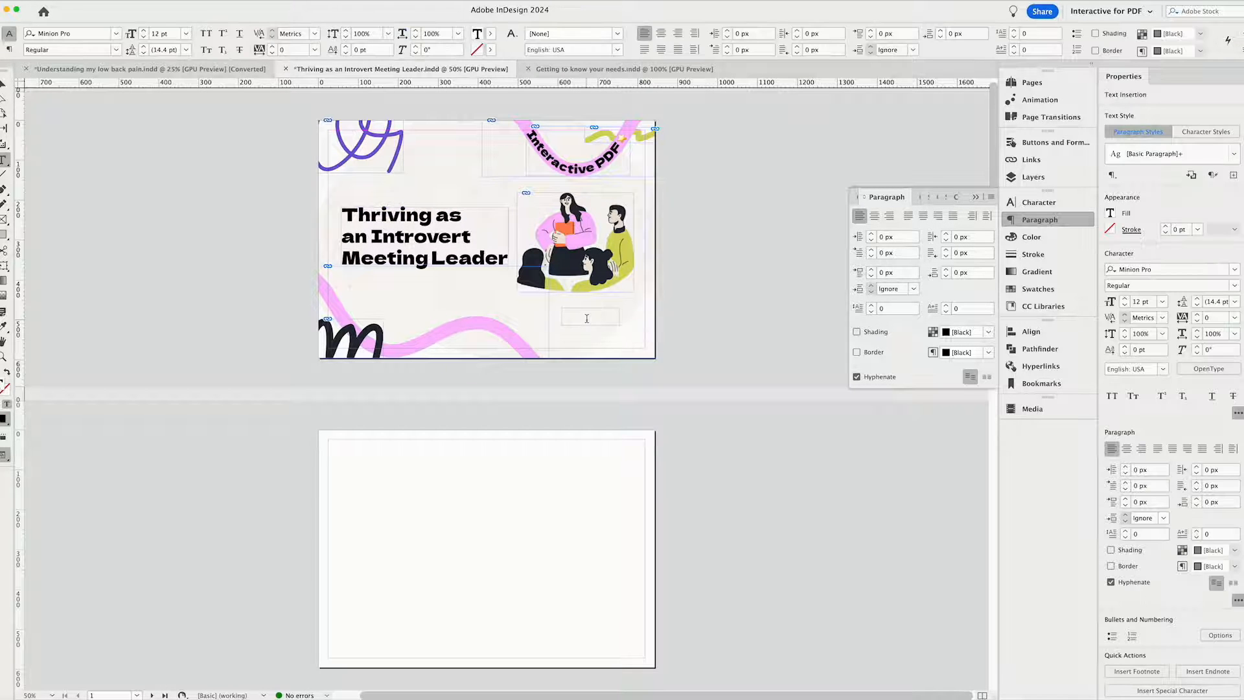
text(Start Chatecklist)
key(Escape)
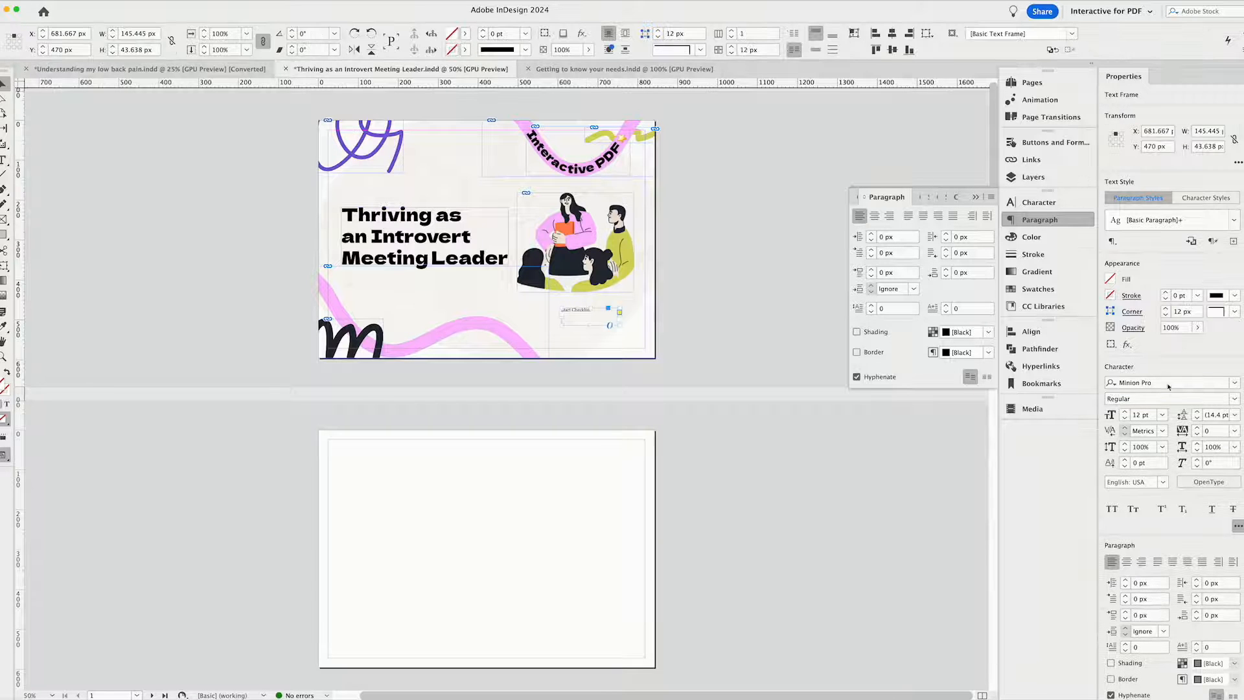
Format the "Start Checklist" label in Figtree at 18 pt, centre it, and fit the frame to the text.
click(1168, 386)
text(fig)
click(1060, 330)
click(1128, 562)
key(super+shift+greater)
key(super+shift+greater)
key(super+shift+greater)
double_click(591, 326)
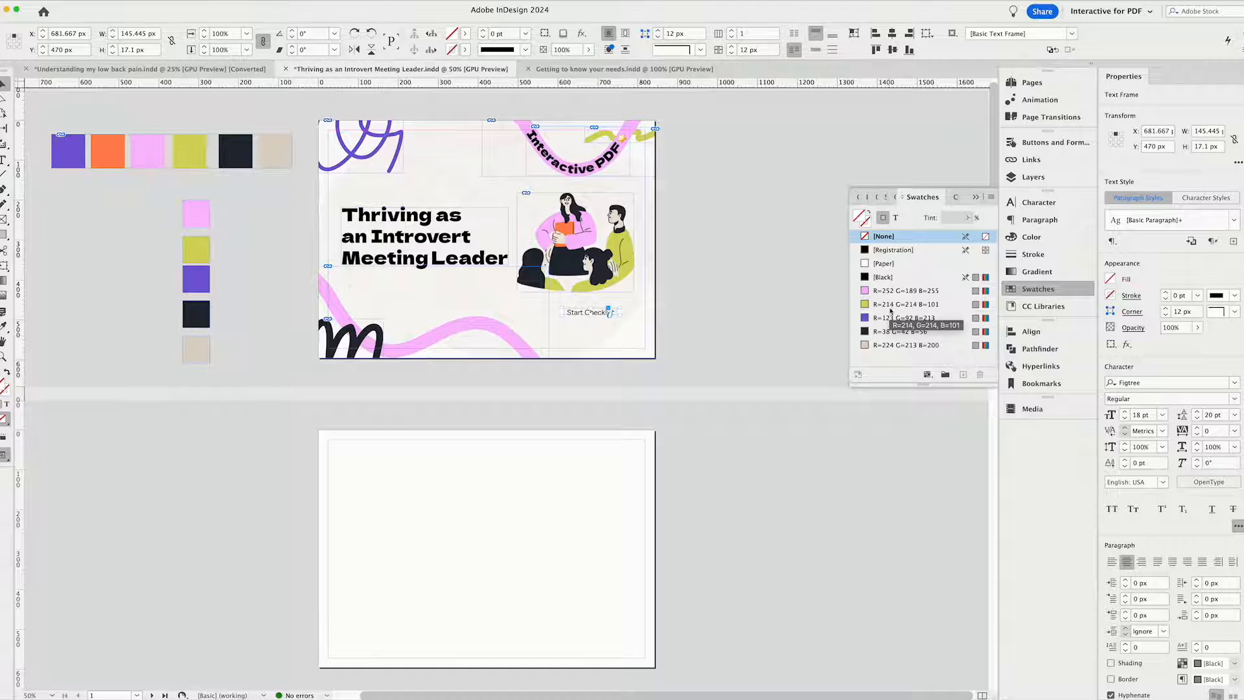
Fill the "Start Checklist" frame with the R=214 G=214 B=101 swatch, enlarge it to about 171 by 52 px, and centre its text vertically.
click(879, 306)
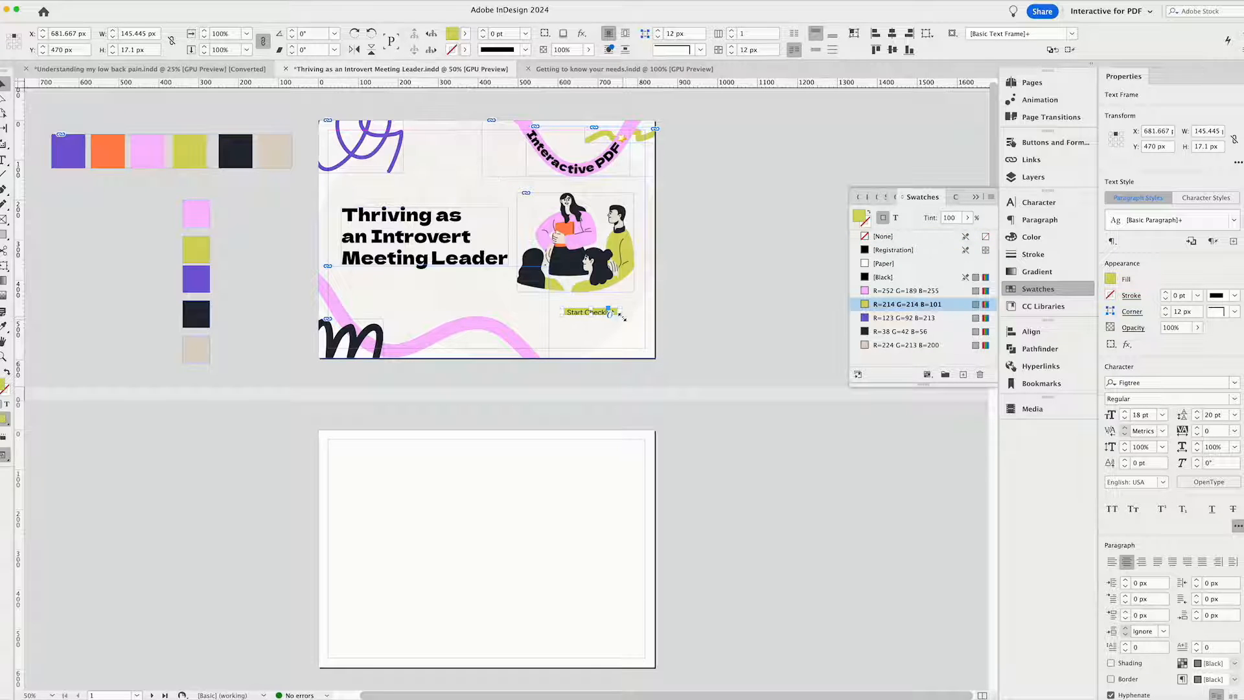
drag(621, 317, 624, 324)
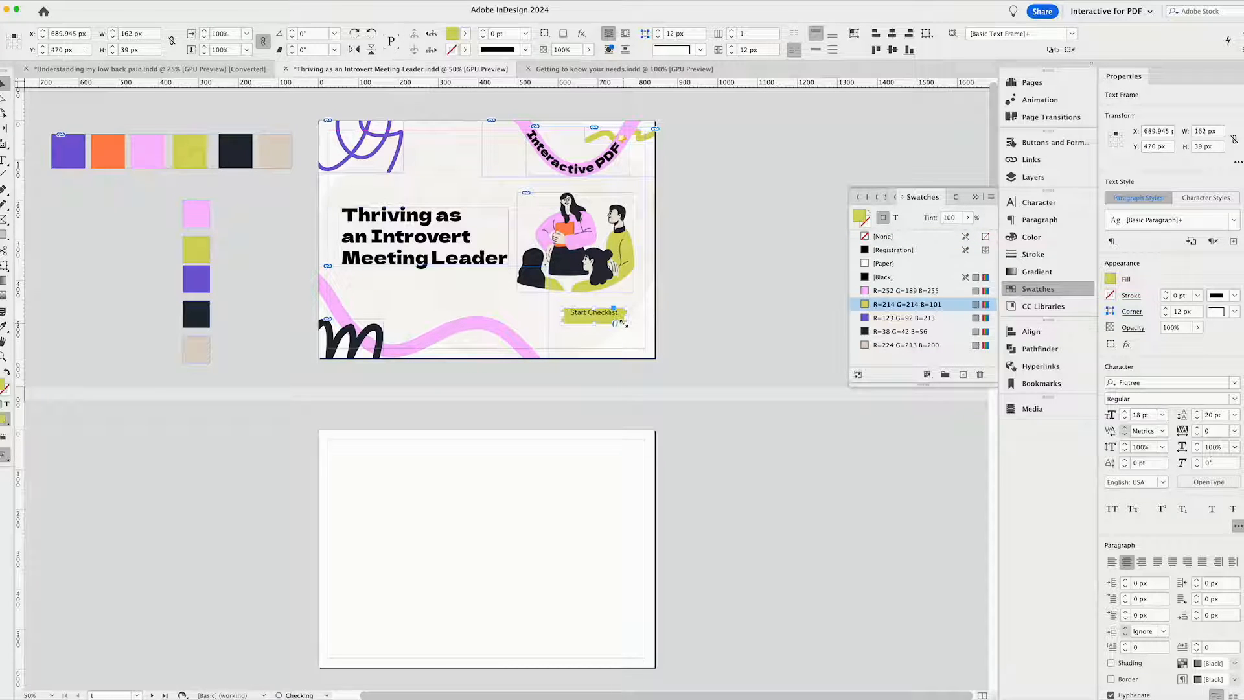
click(815, 52)
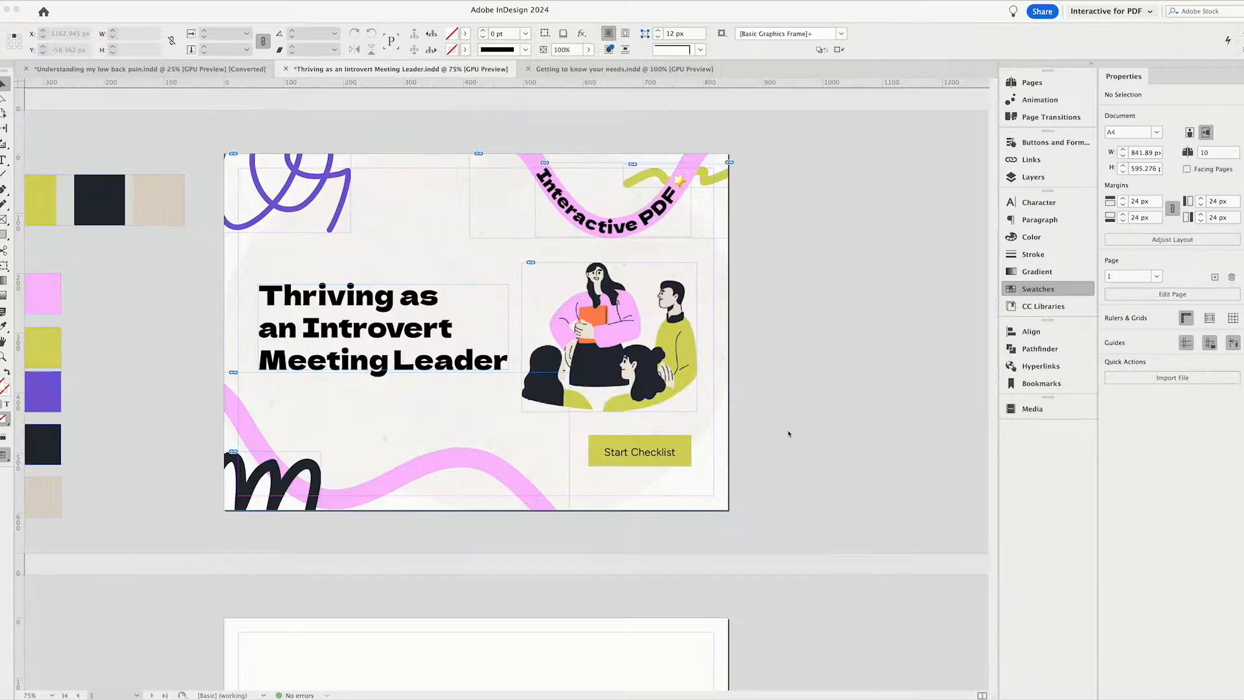
click(789, 434)
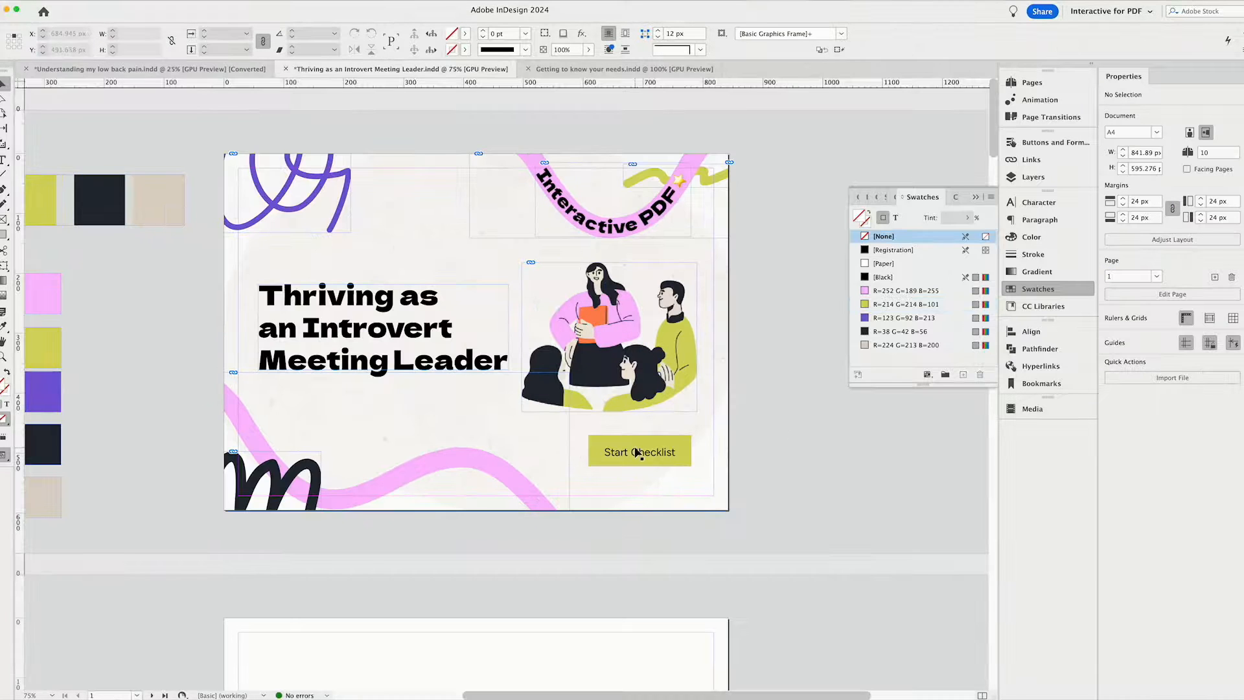
Set the "Start Checklist" frame's first baseline offset to Cap Height in the Text Frame Options.
click(633, 452)
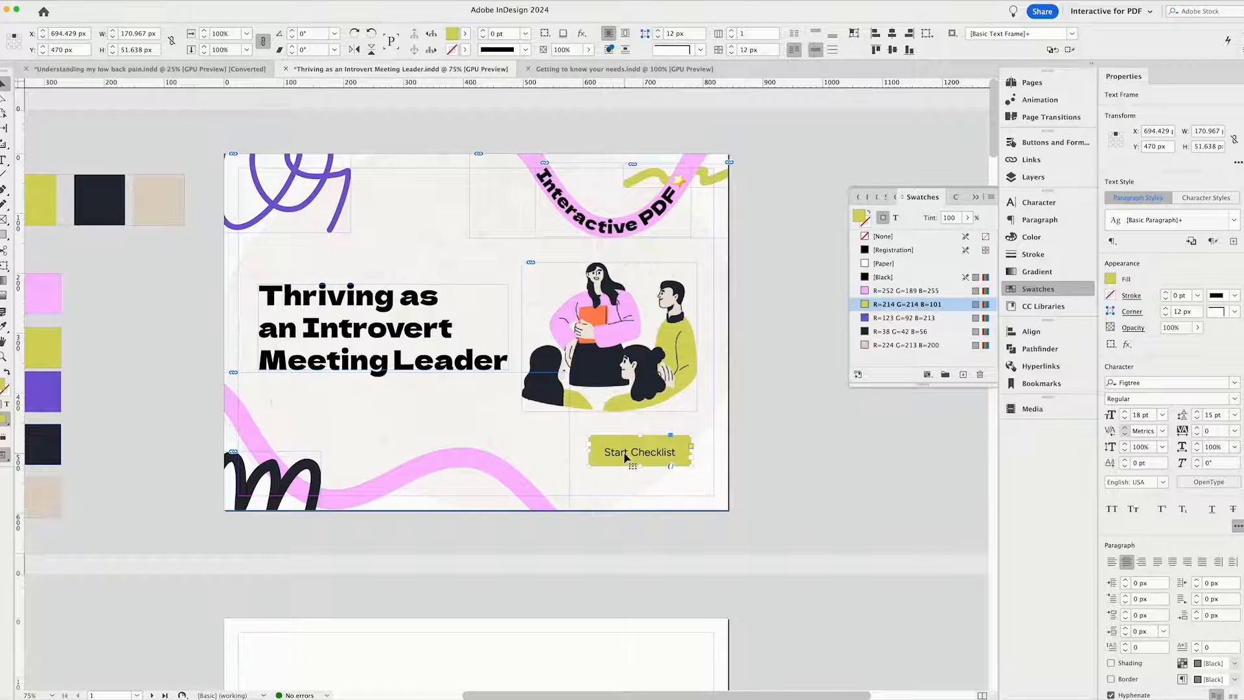
right_click(611, 457)
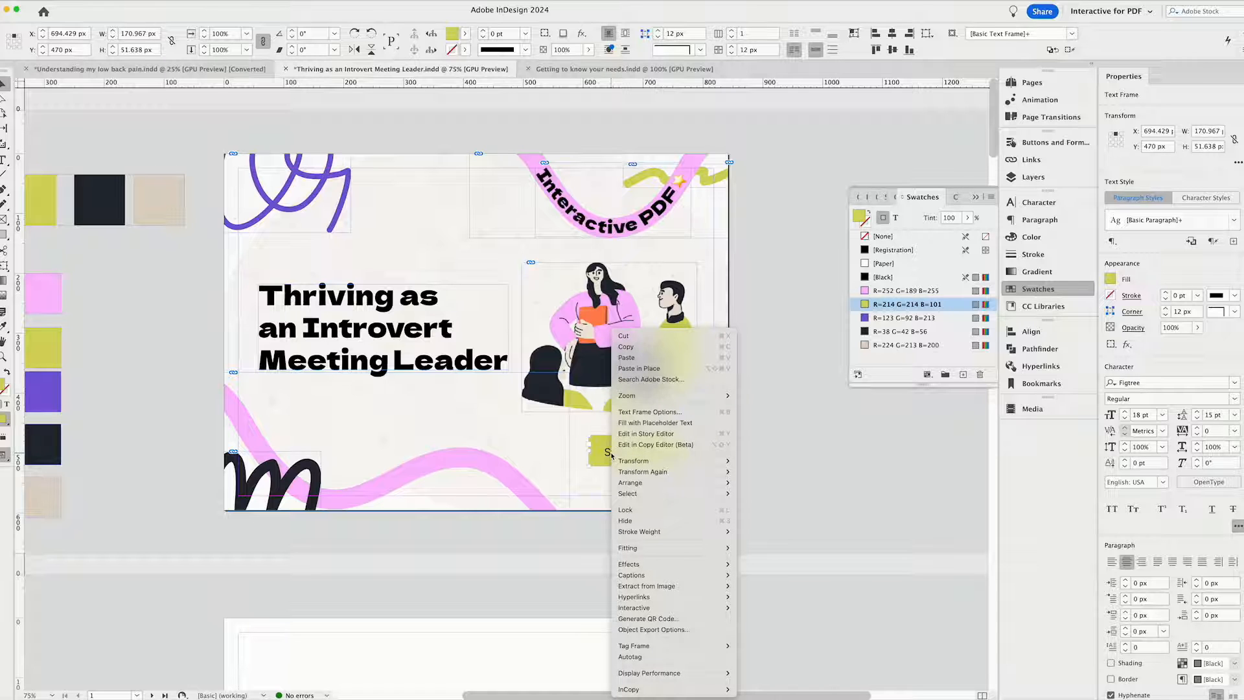
click(631, 413)
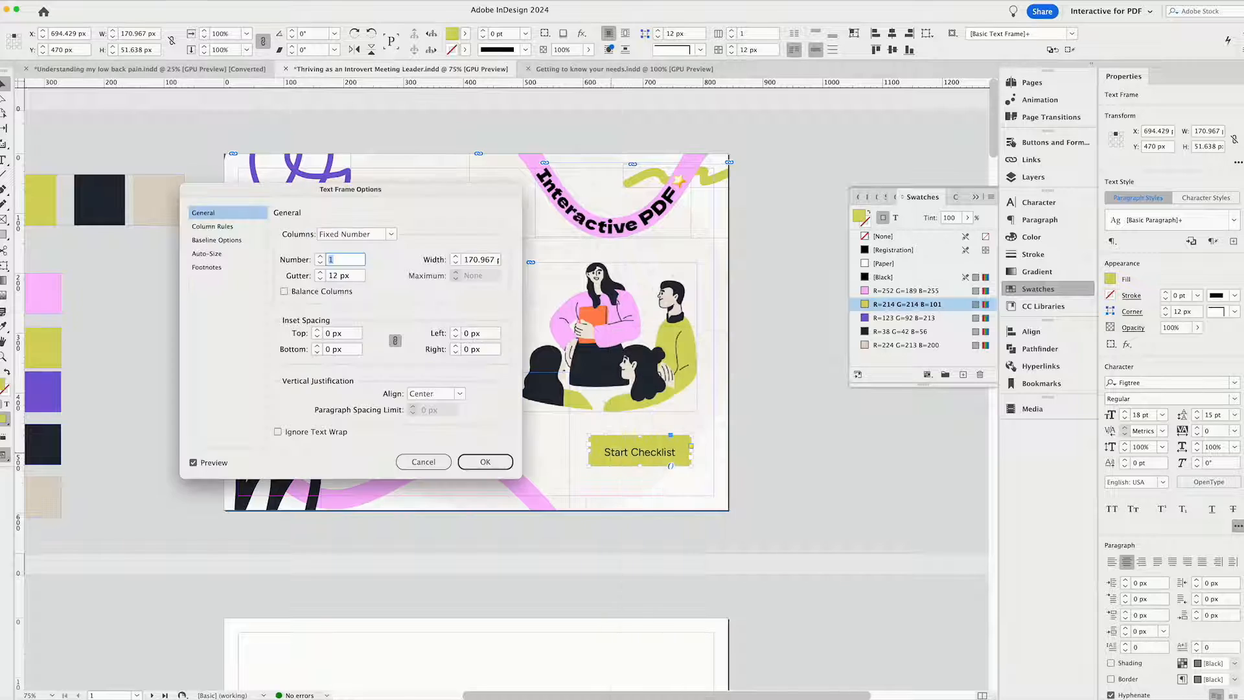
click(218, 240)
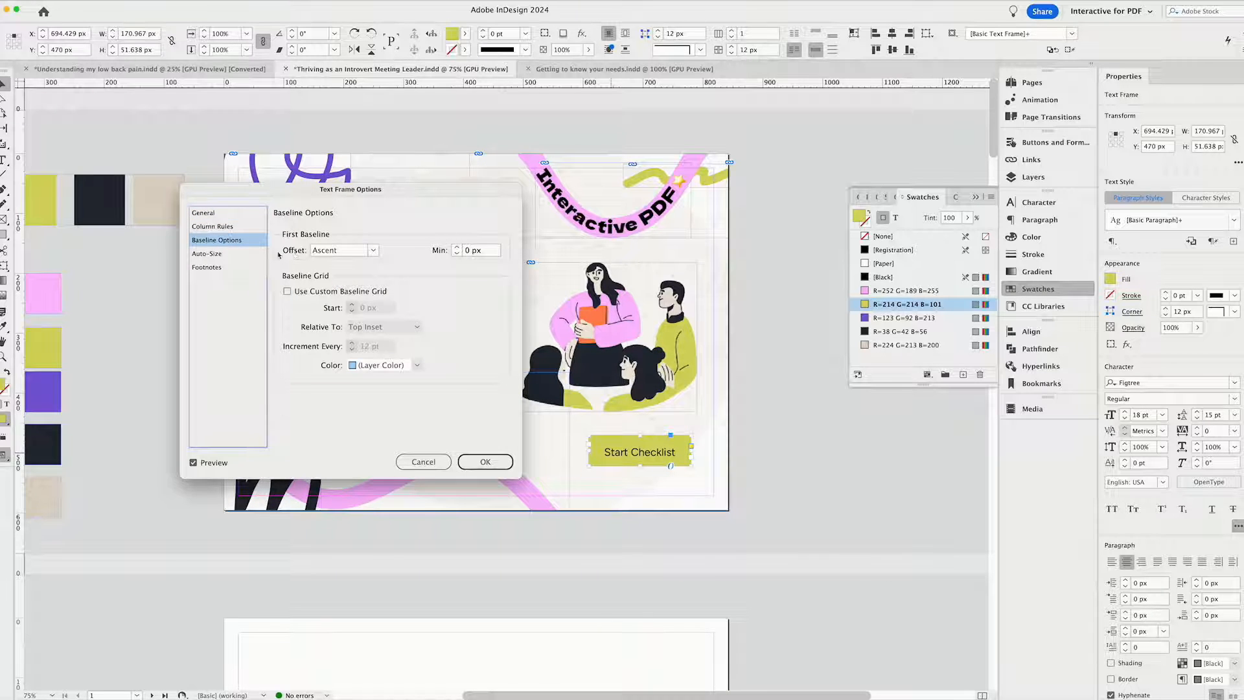
click(374, 252)
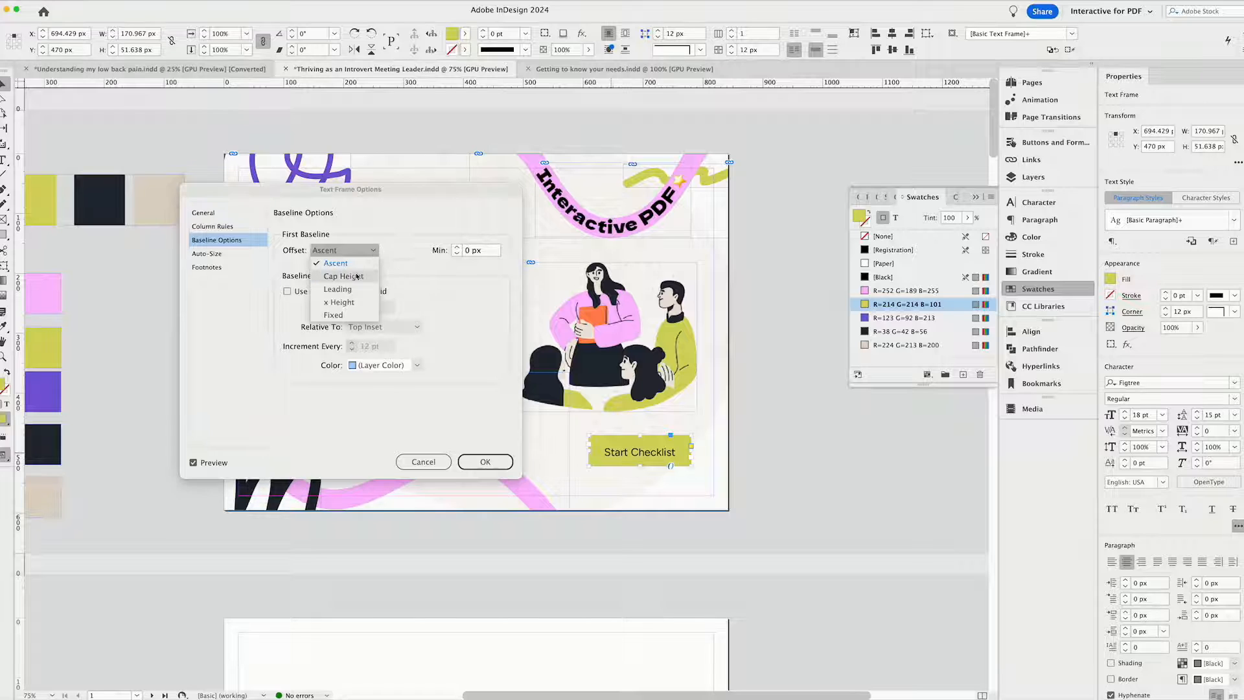
click(355, 278)
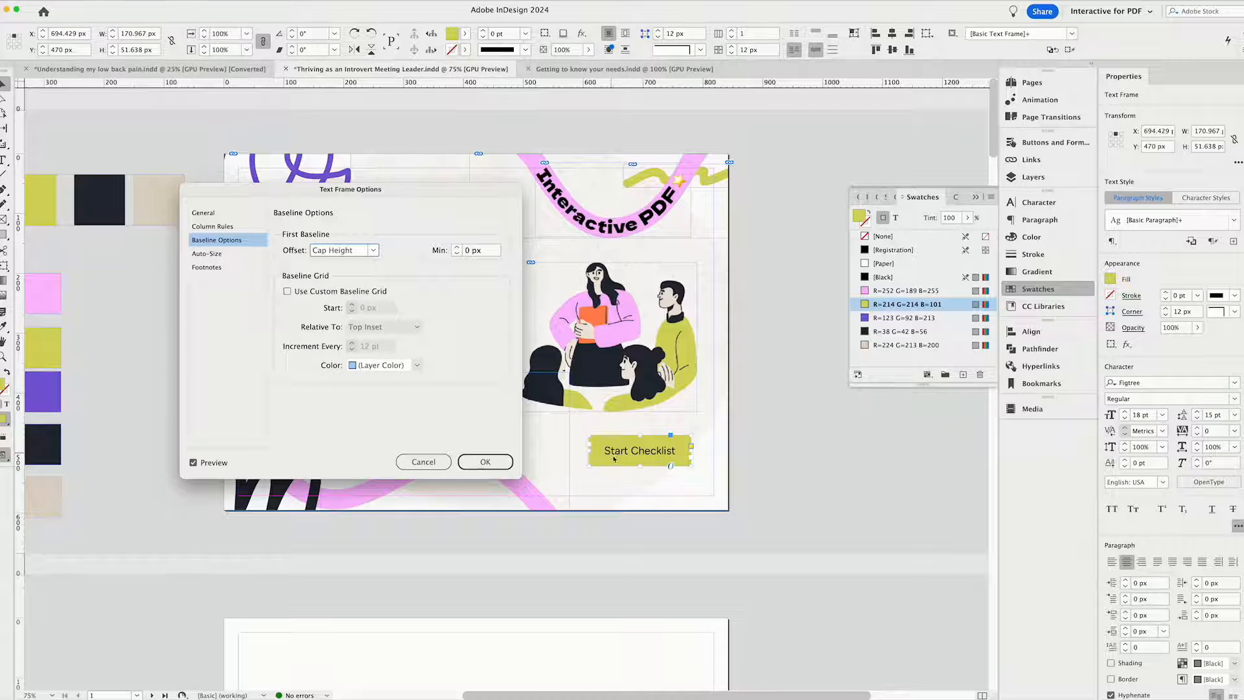
click(485, 462)
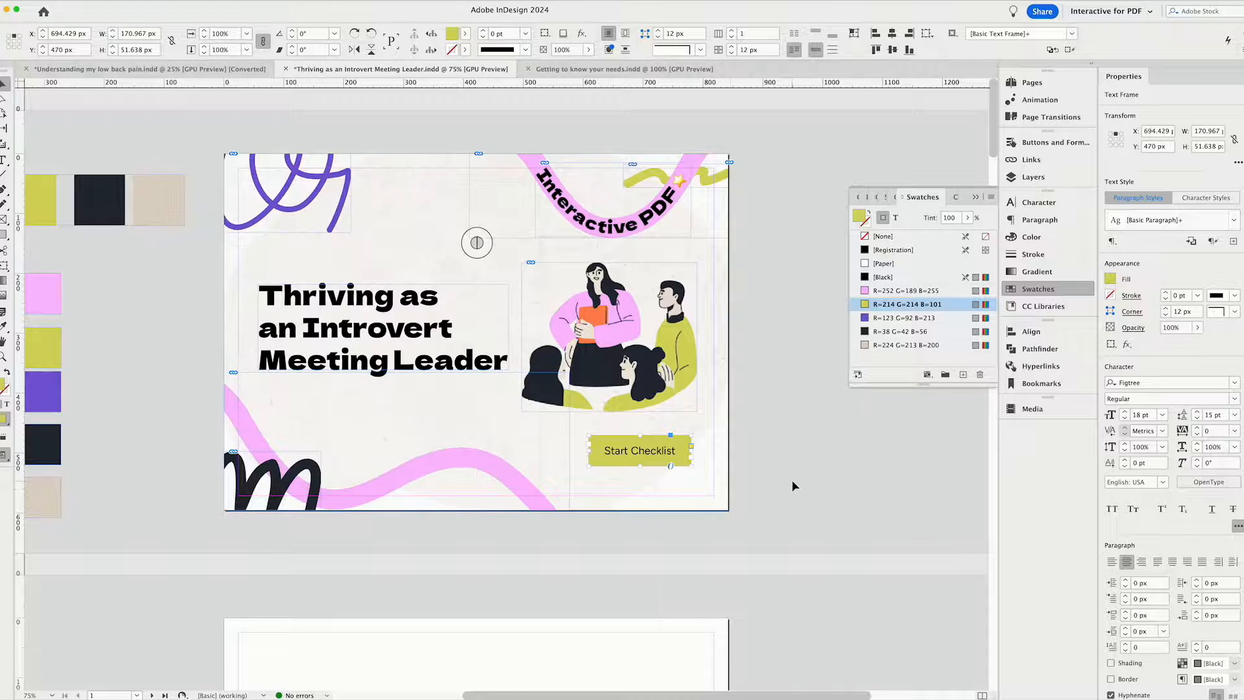
Set the "Start Checklist" label to Medium weight and choose the rounded corner shape for all four corners of its frame.
click(667, 471)
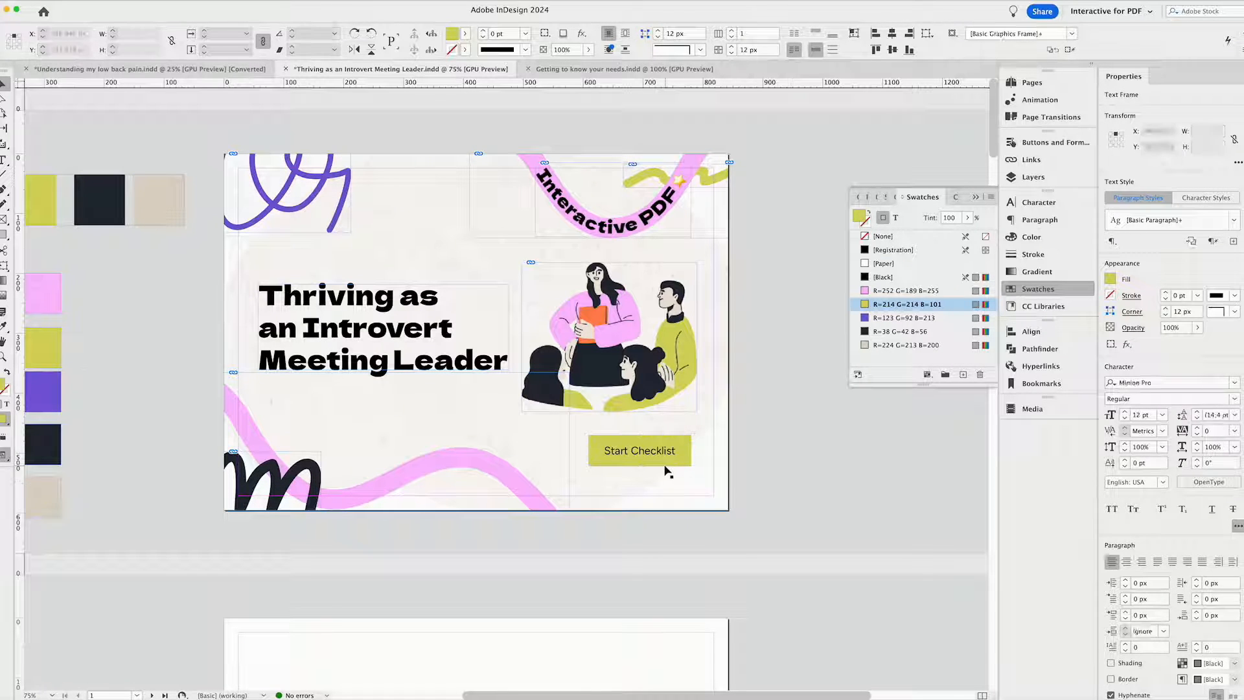
click(626, 460)
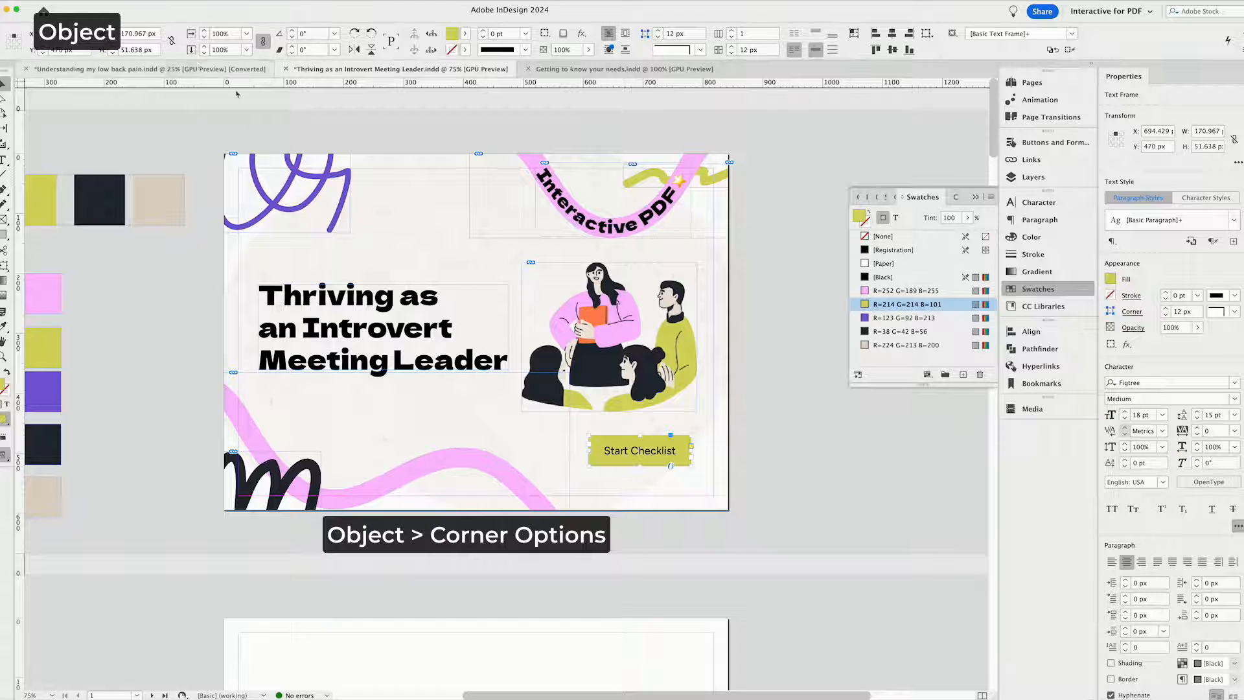
click(97, 12)
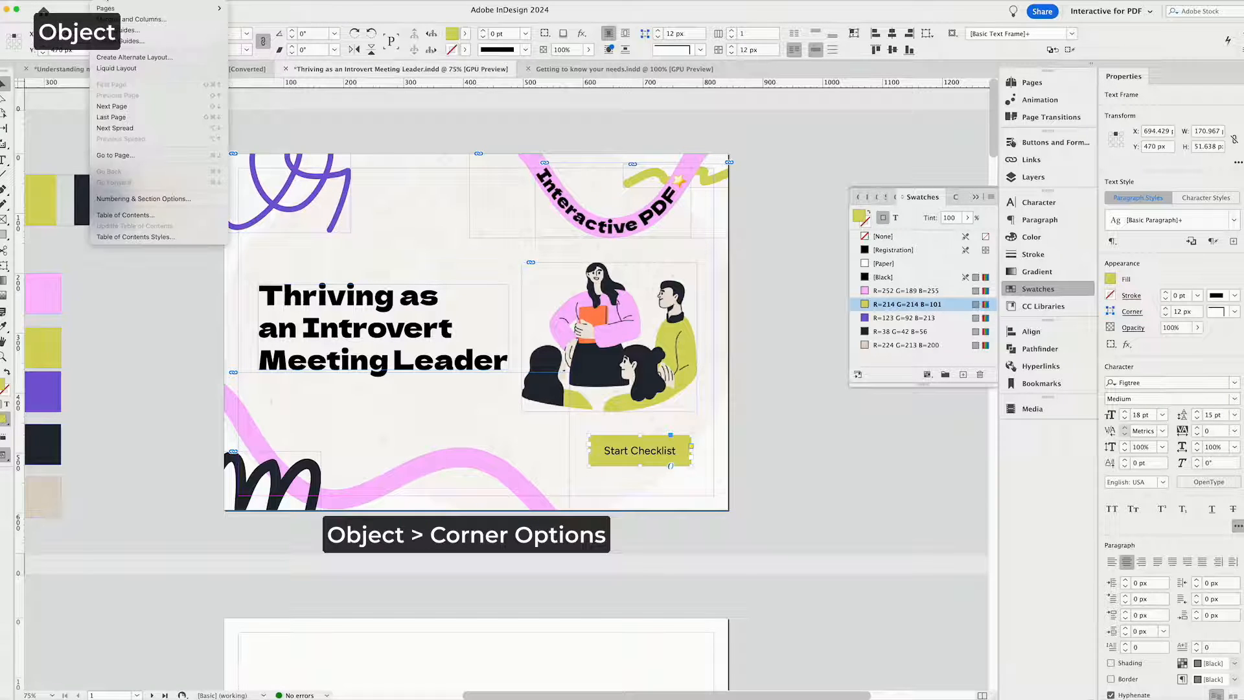
mouse_move(161, 0)
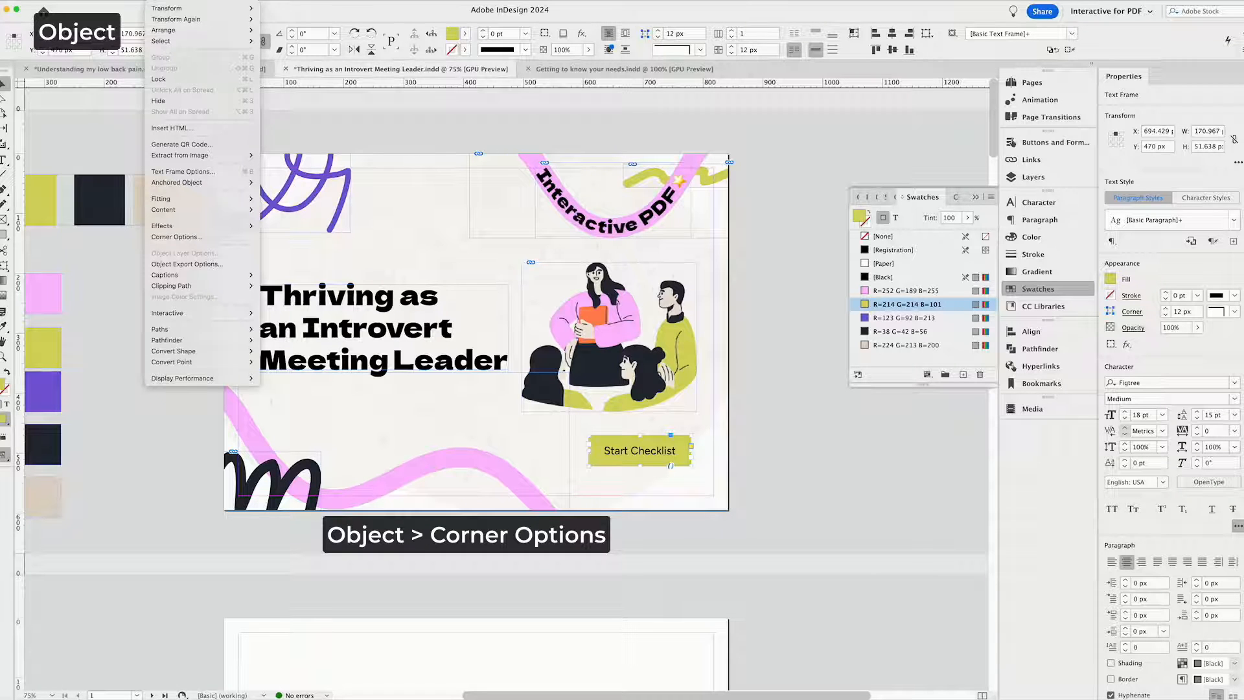
click(181, 237)
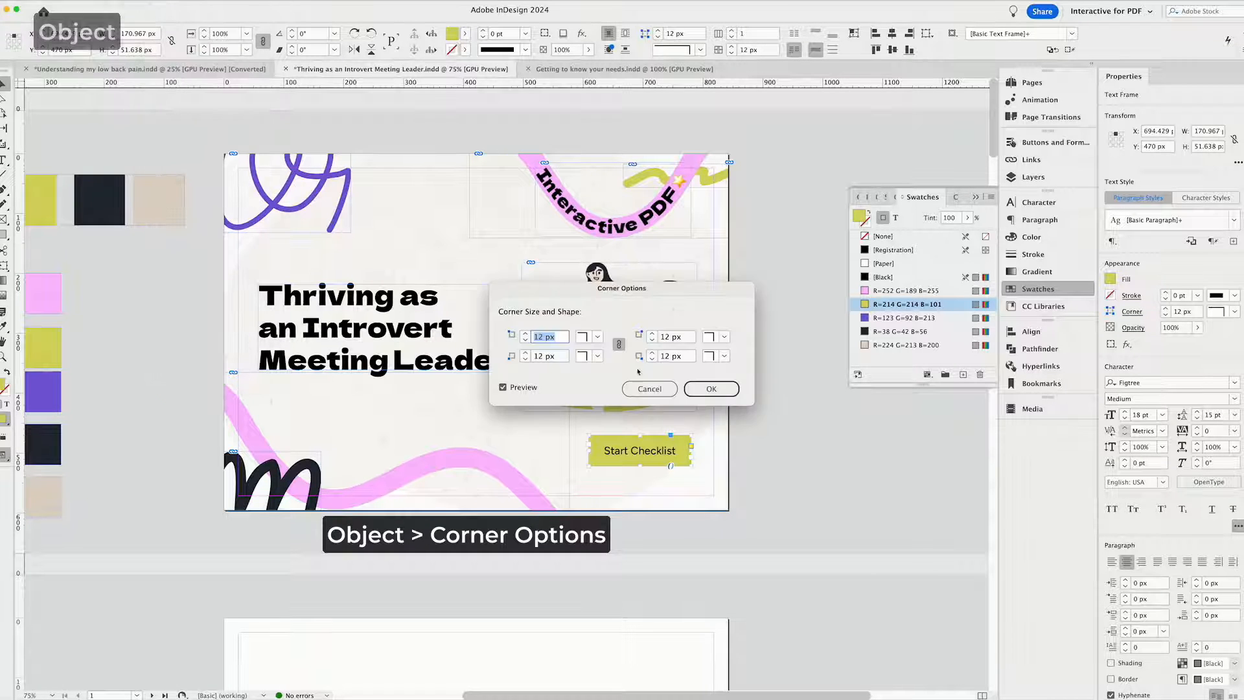
click(591, 337)
click(612, 410)
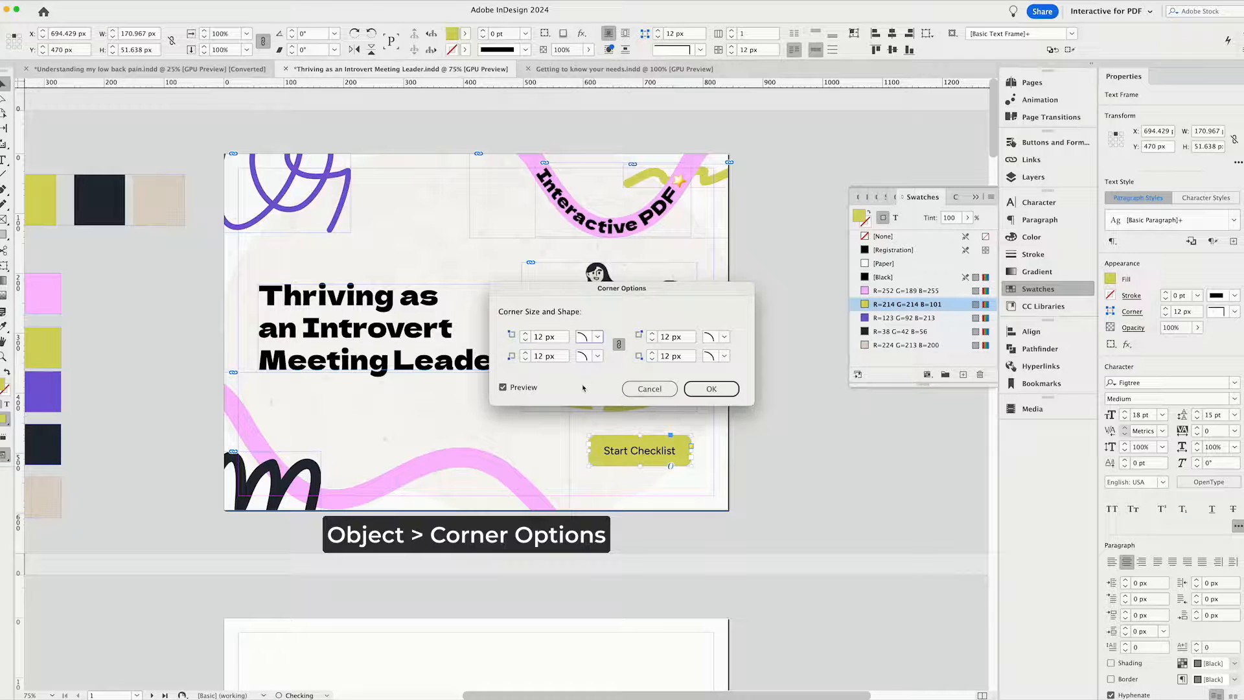
Set the "Start Checklist" frame's corner size to 100 px on all corners and preview the cover page without guides.
triple_click(541, 337)
text(100)
click(551, 357)
click(711, 395)
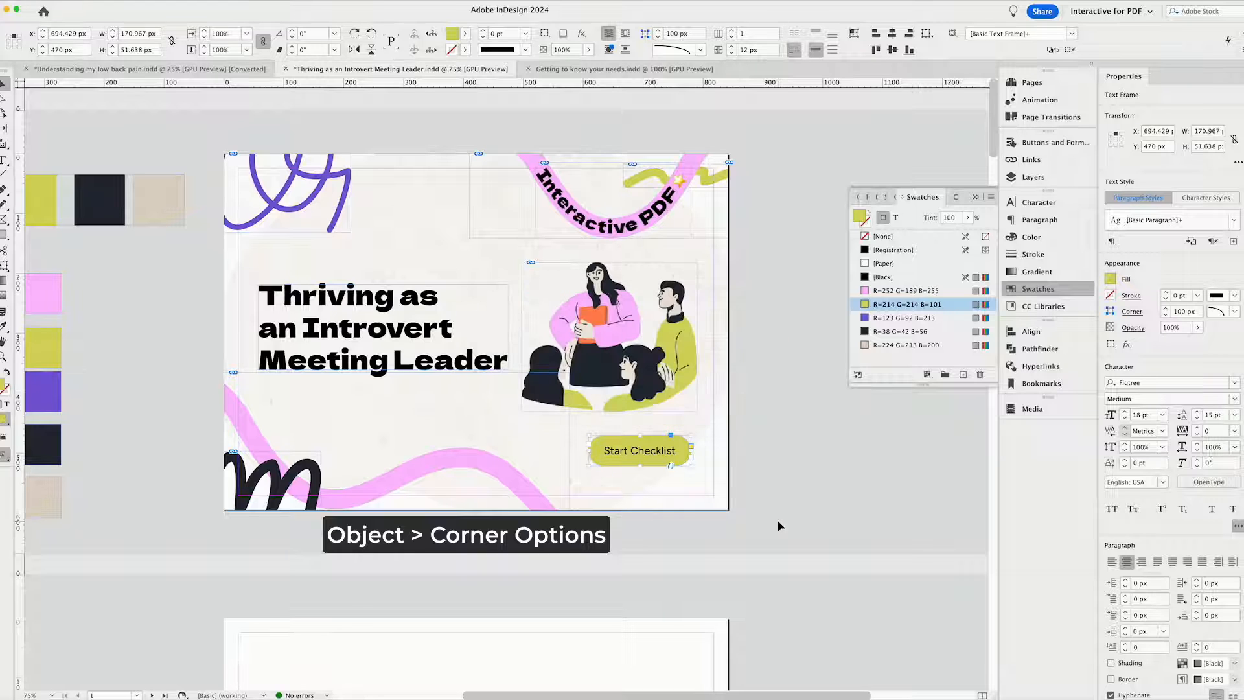
click(777, 520)
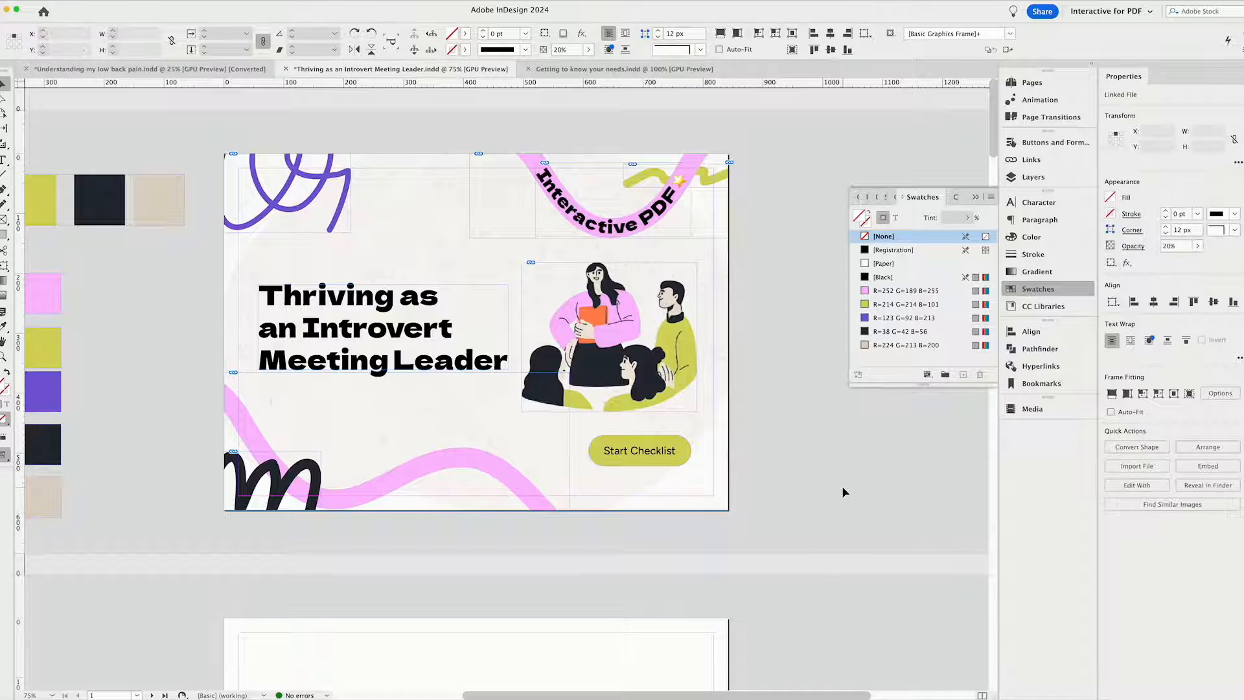
key(w)
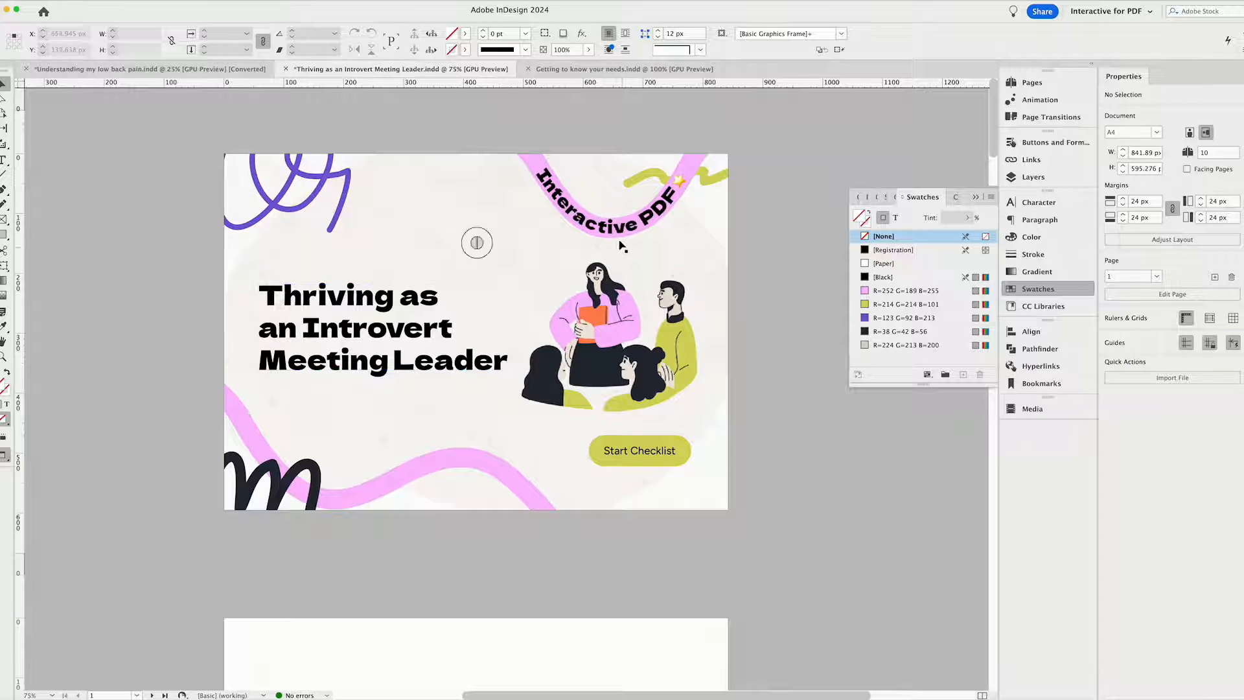
key(w)
Make the "Start Checklist" label Bold and resize its frame to 188 by about 50 px.
click(672, 466)
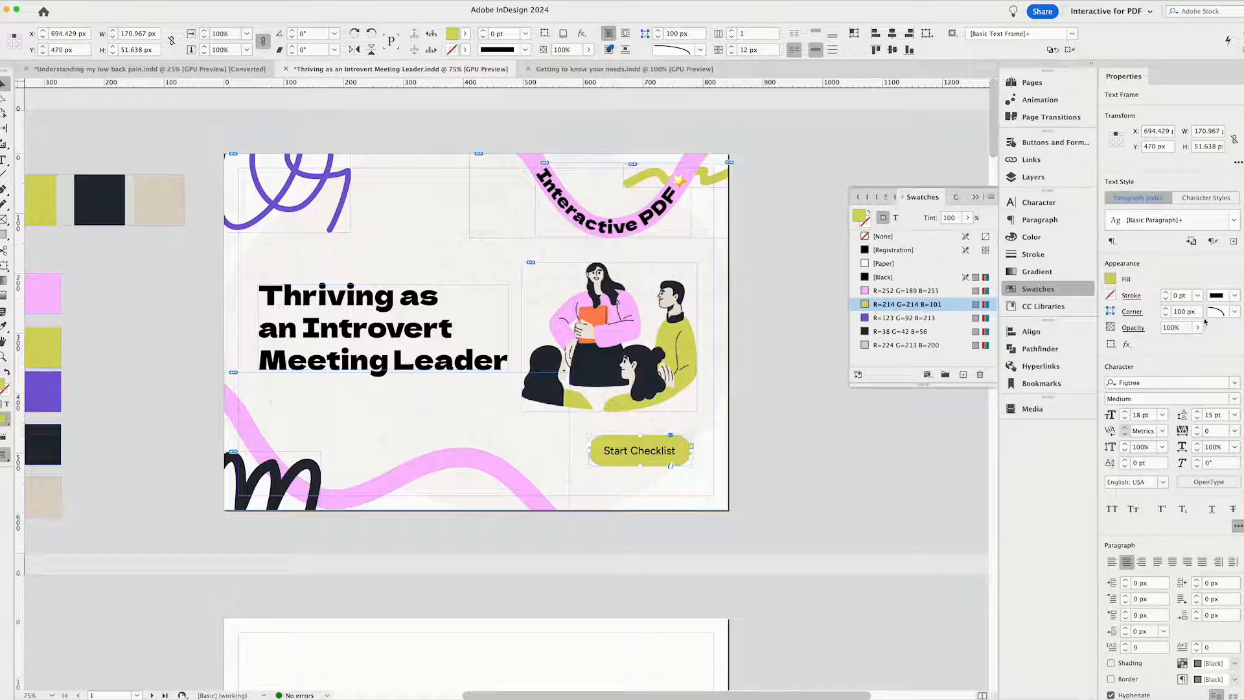
click(1233, 400)
click(1128, 515)
drag(692, 466, 703, 466)
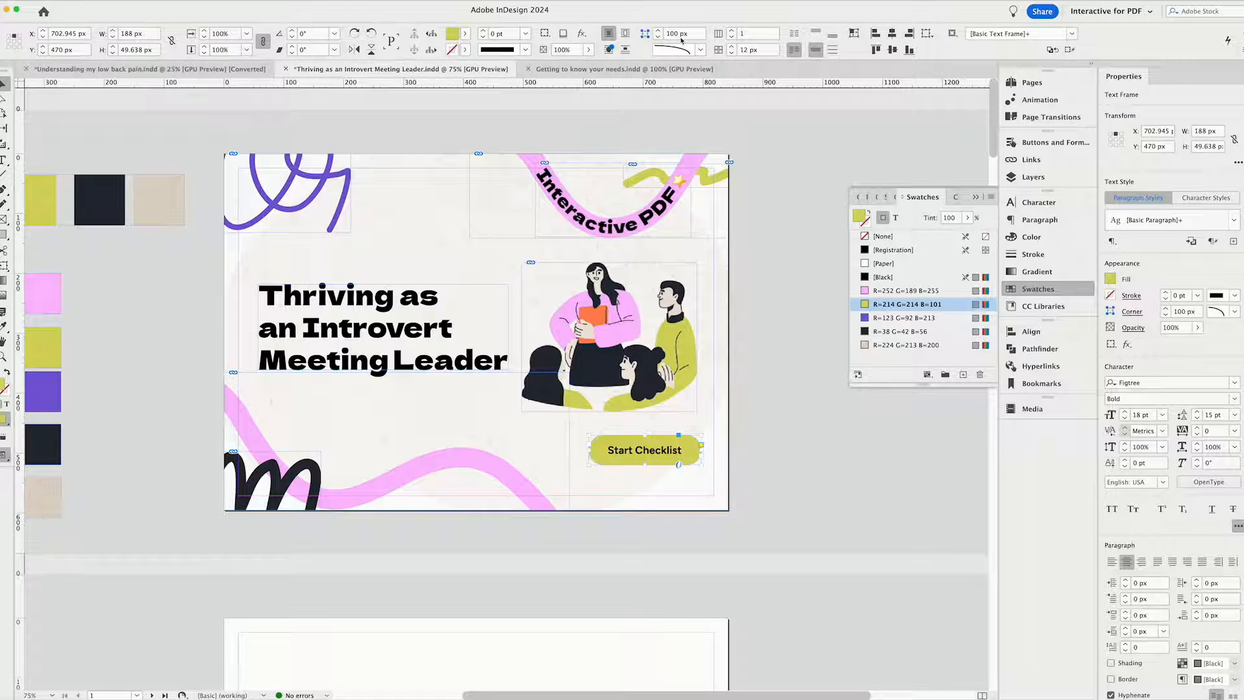
Add a Drop Shadow effect to the "Start Checklist" frame with preview on and the shadow opacity lowered to 27%.
click(1128, 344)
click(1126, 356)
click(1128, 350)
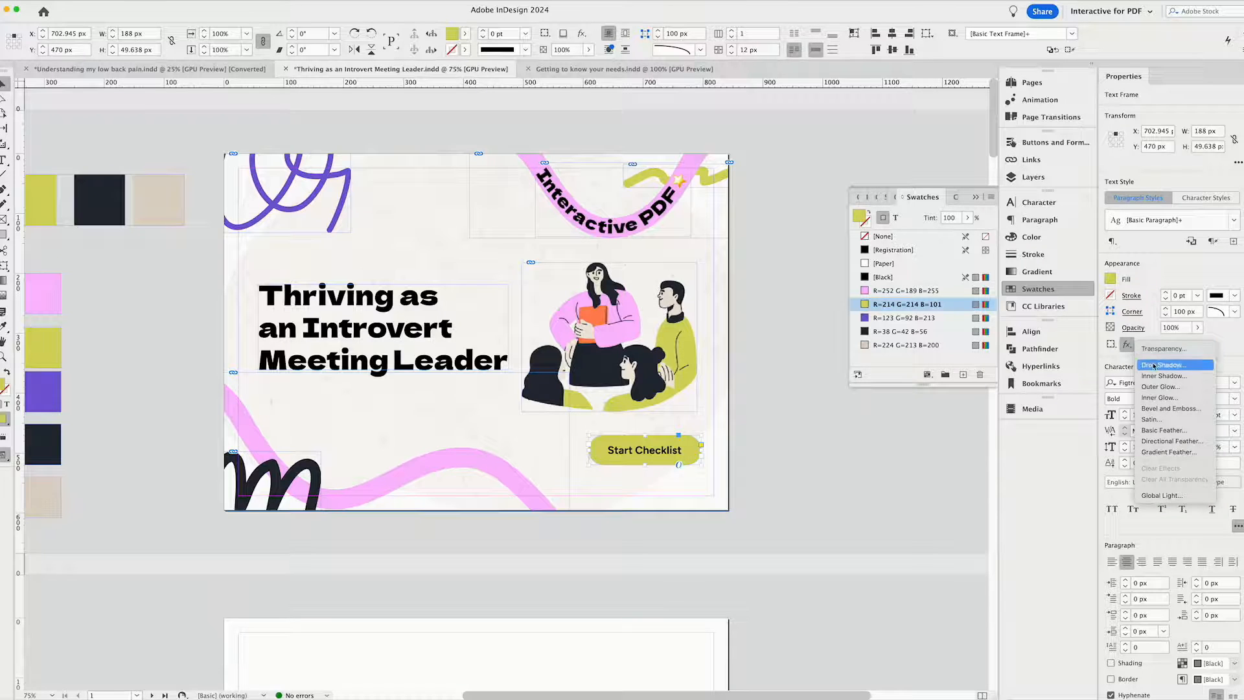
click(1009, 397)
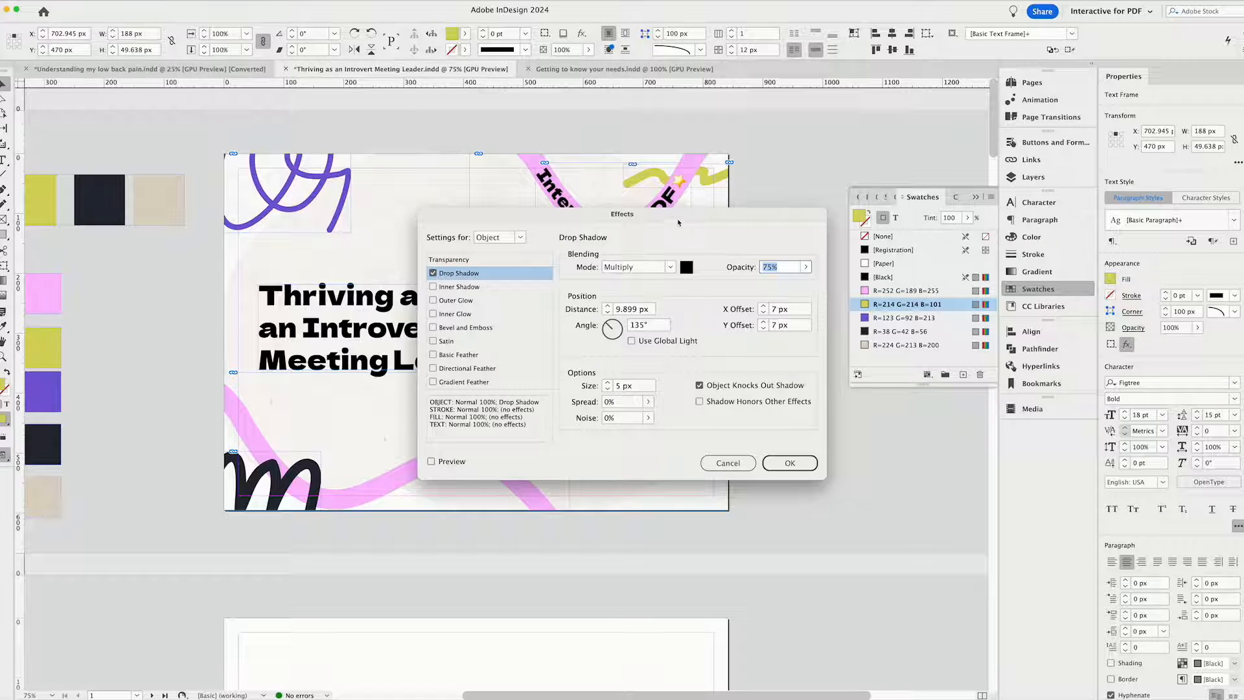
drag(679, 222, 361, 281)
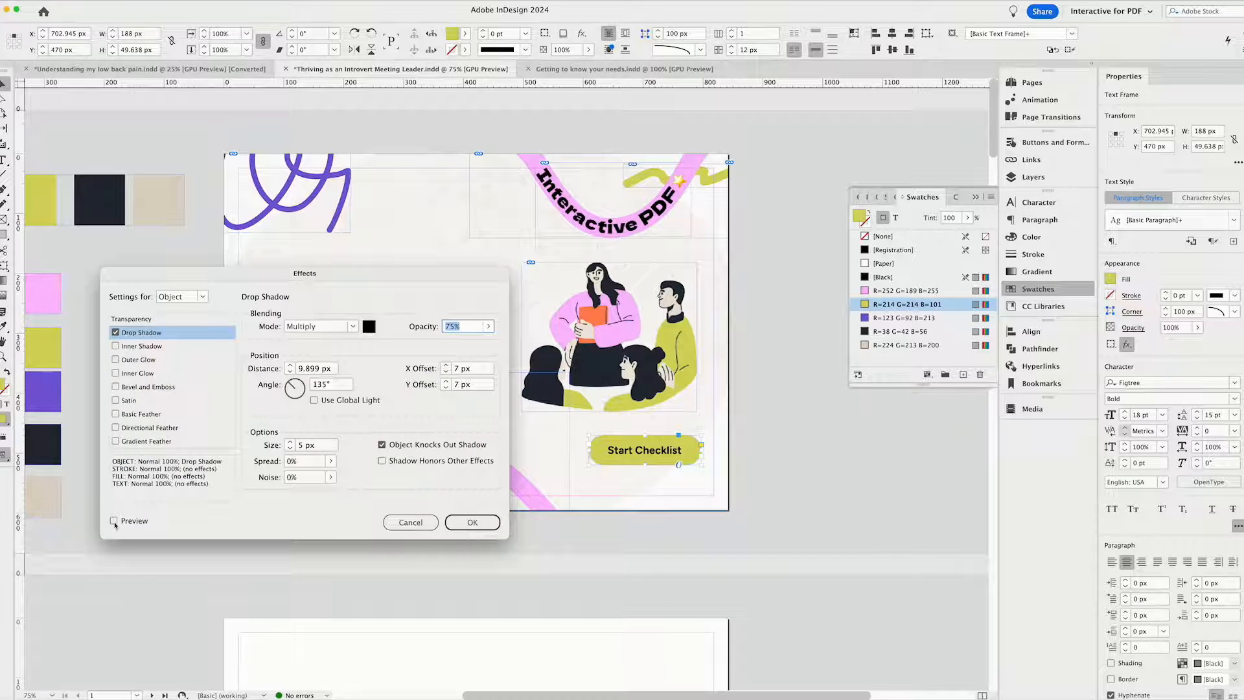
click(114, 521)
click(491, 327)
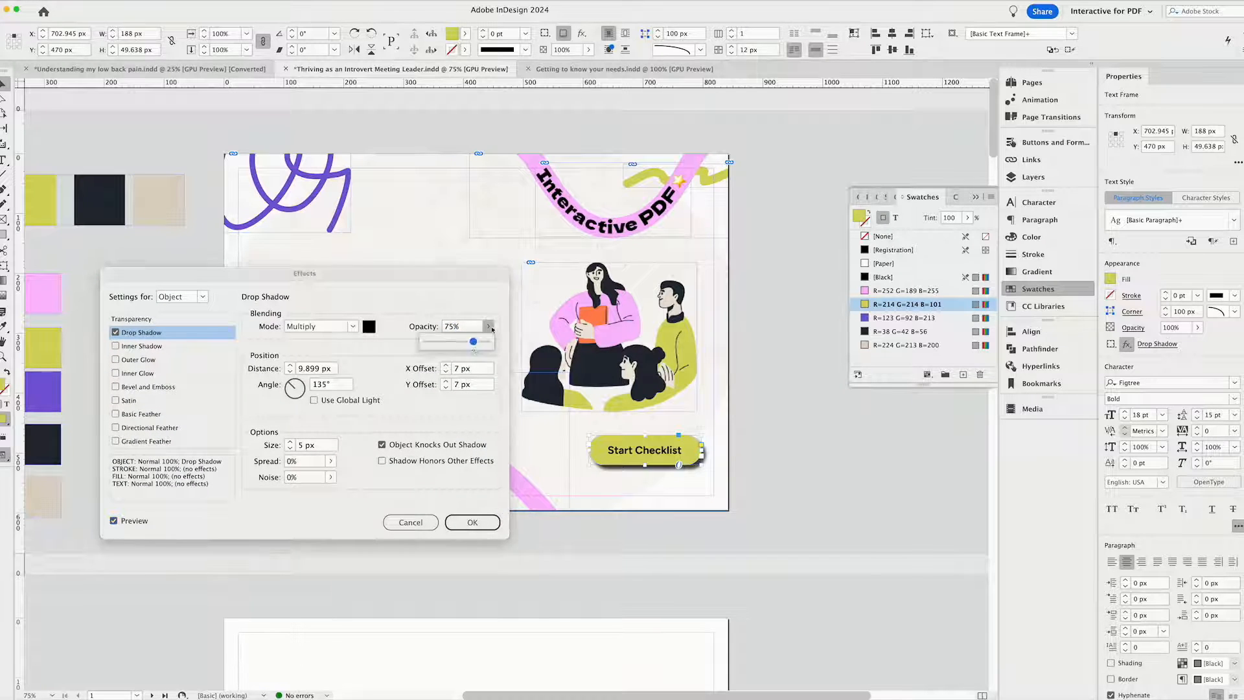
drag(472, 342, 441, 344)
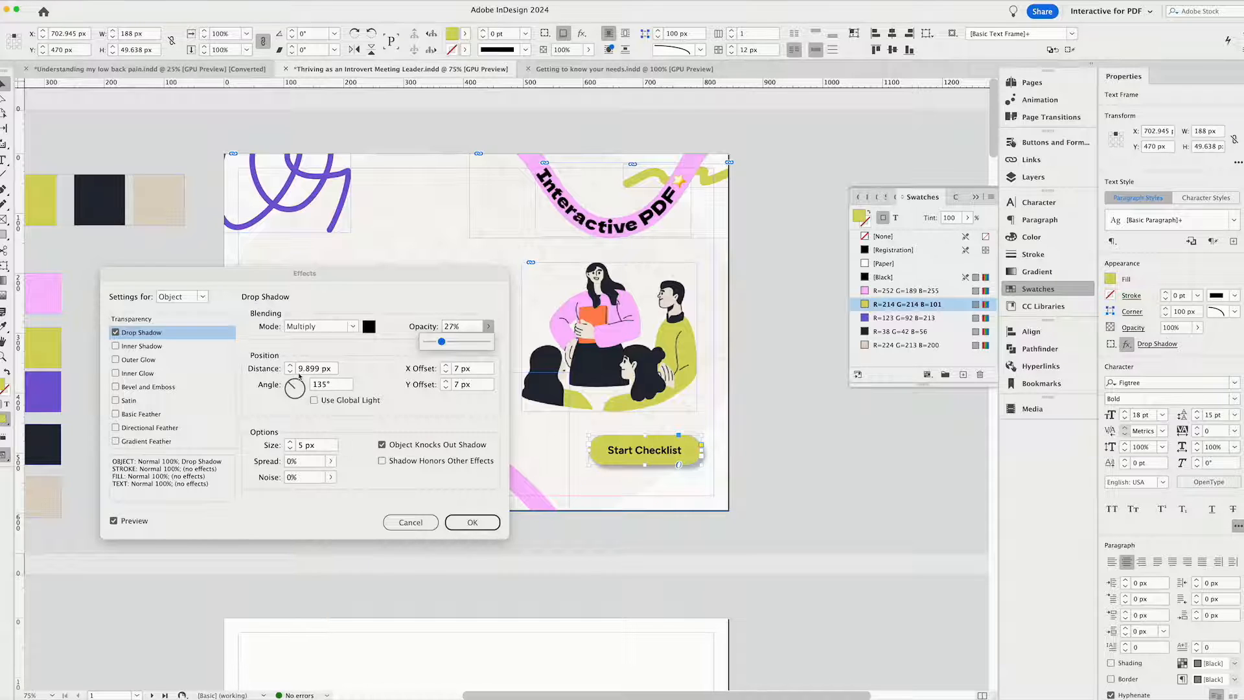
Set the drop shadow's distance to 6 px, its size to 10 px and its opacity to 12%.
click(288, 373)
click(289, 374)
click(289, 374)
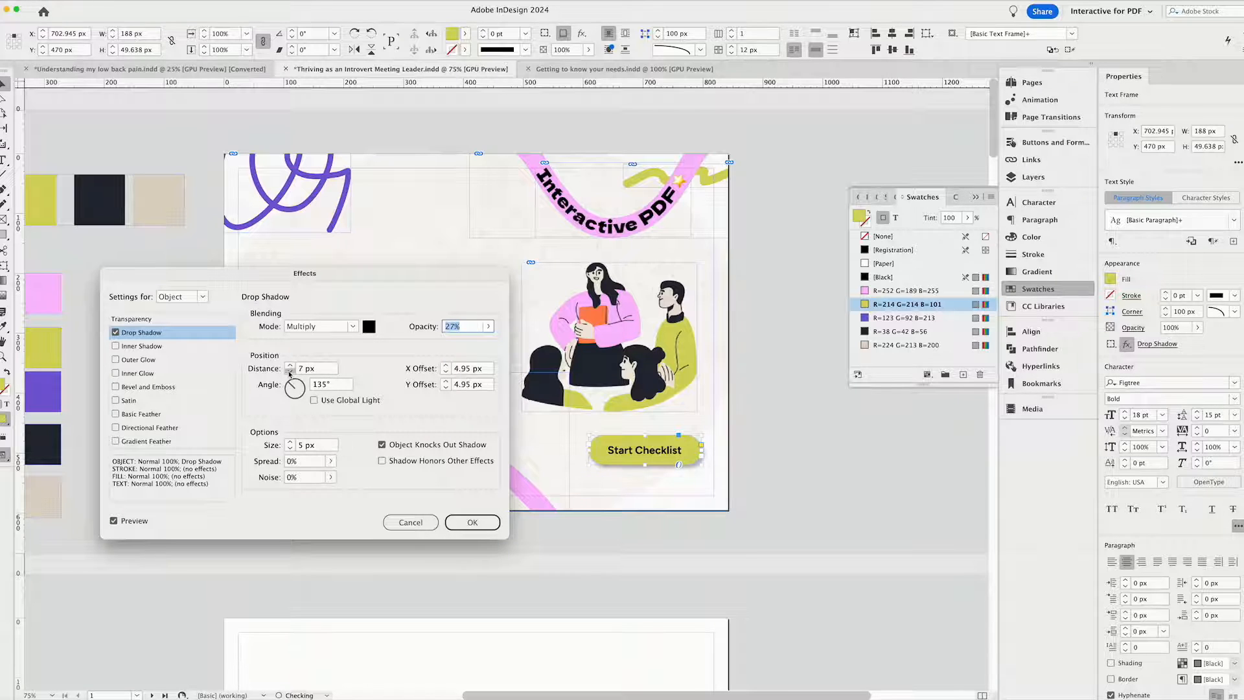
click(289, 374)
double_click(323, 386)
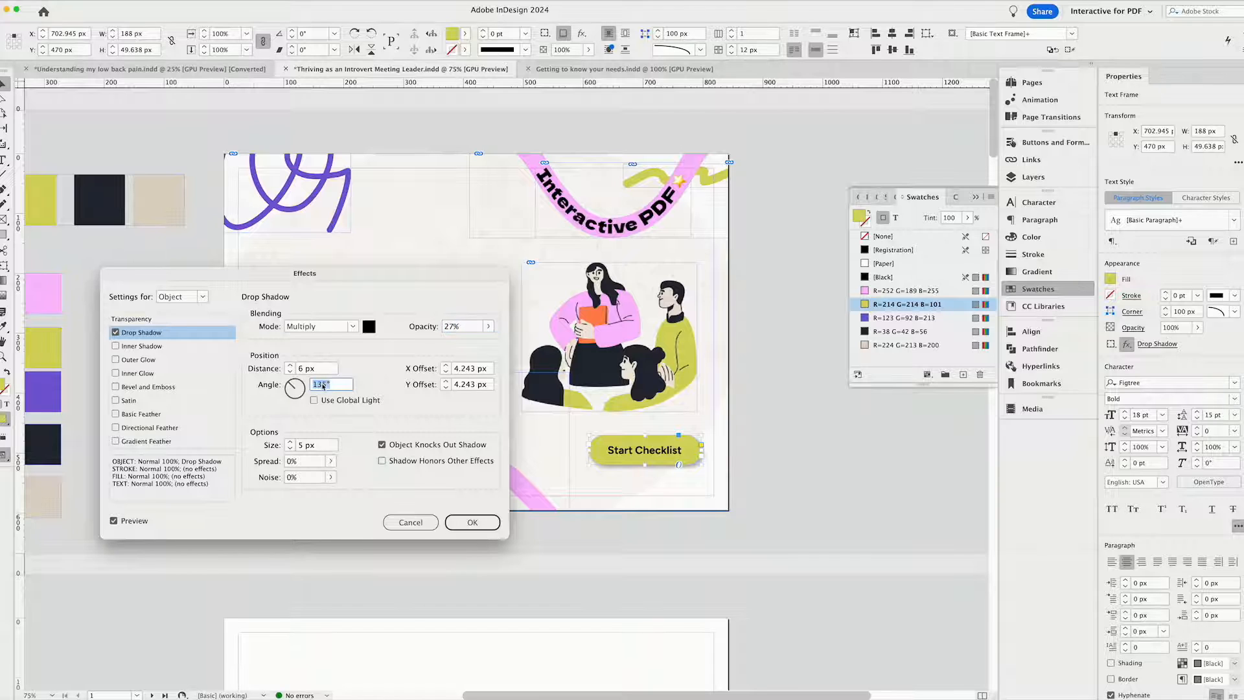
click(290, 442)
click(290, 442)
click(289, 442)
click(290, 442)
click(490, 328)
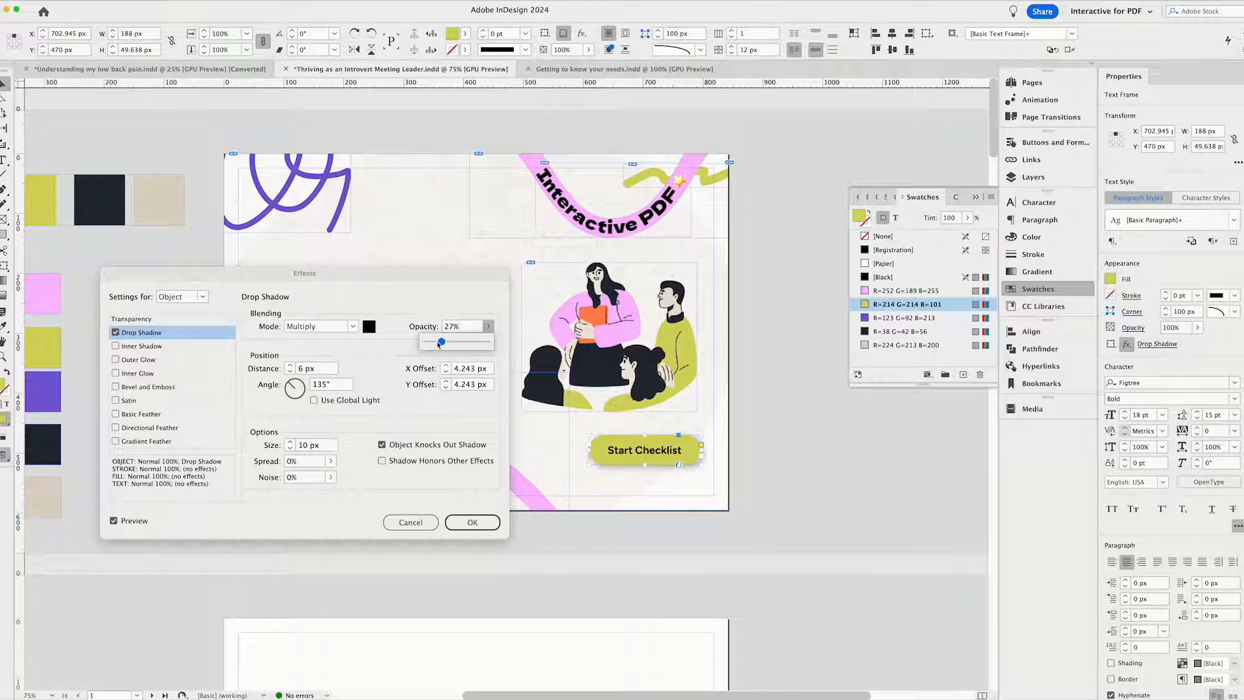
drag(438, 345, 437, 345)
Colour the drop shadow with the R=38 G=42 B=56 swatch, apply the effect and deselect the frame.
click(369, 329)
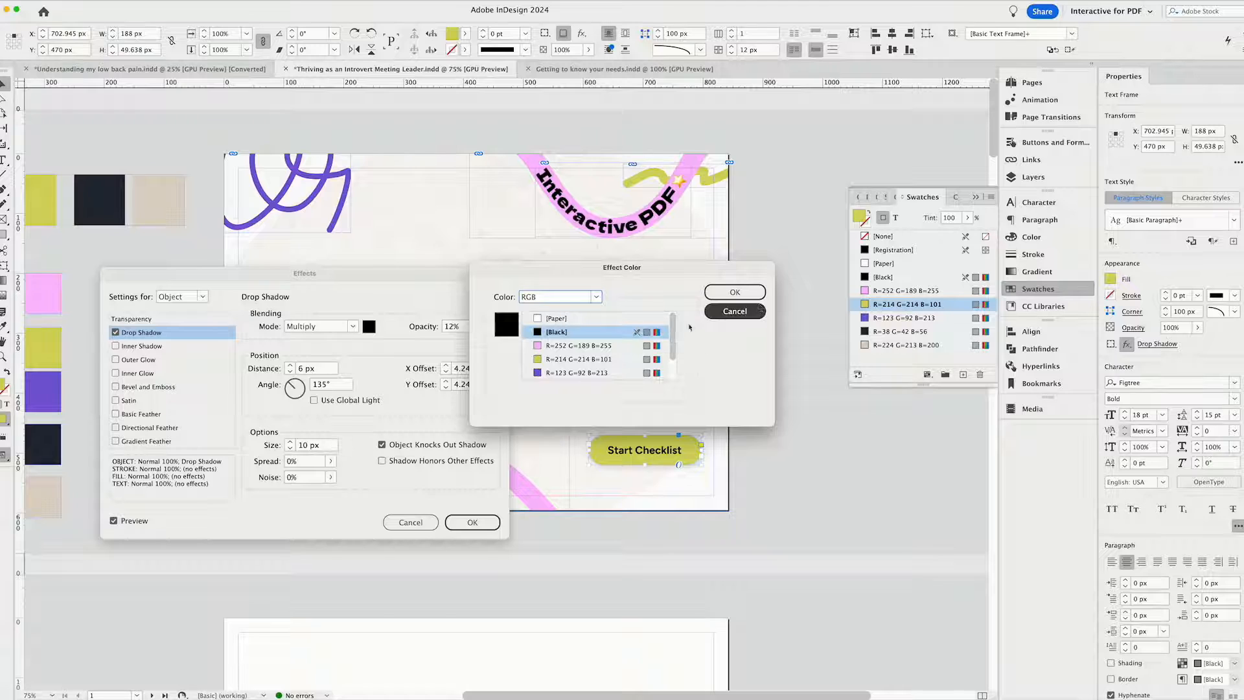
scroll(674, 344, down, 2)
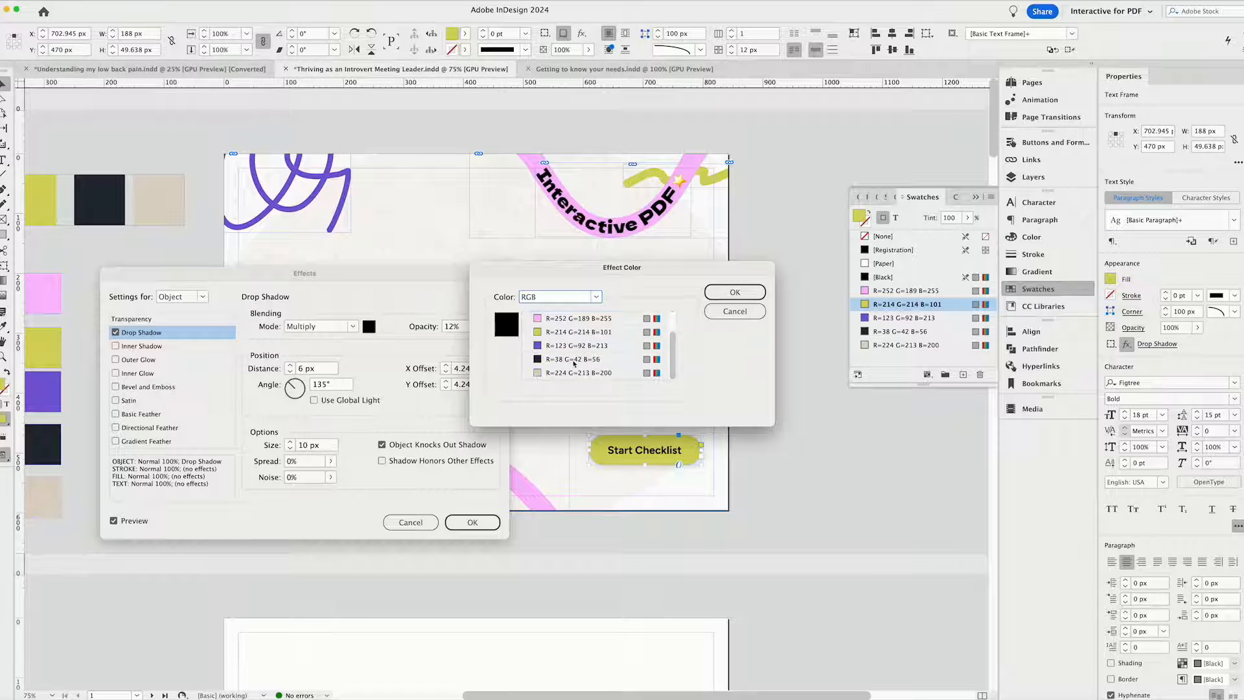
click(574, 361)
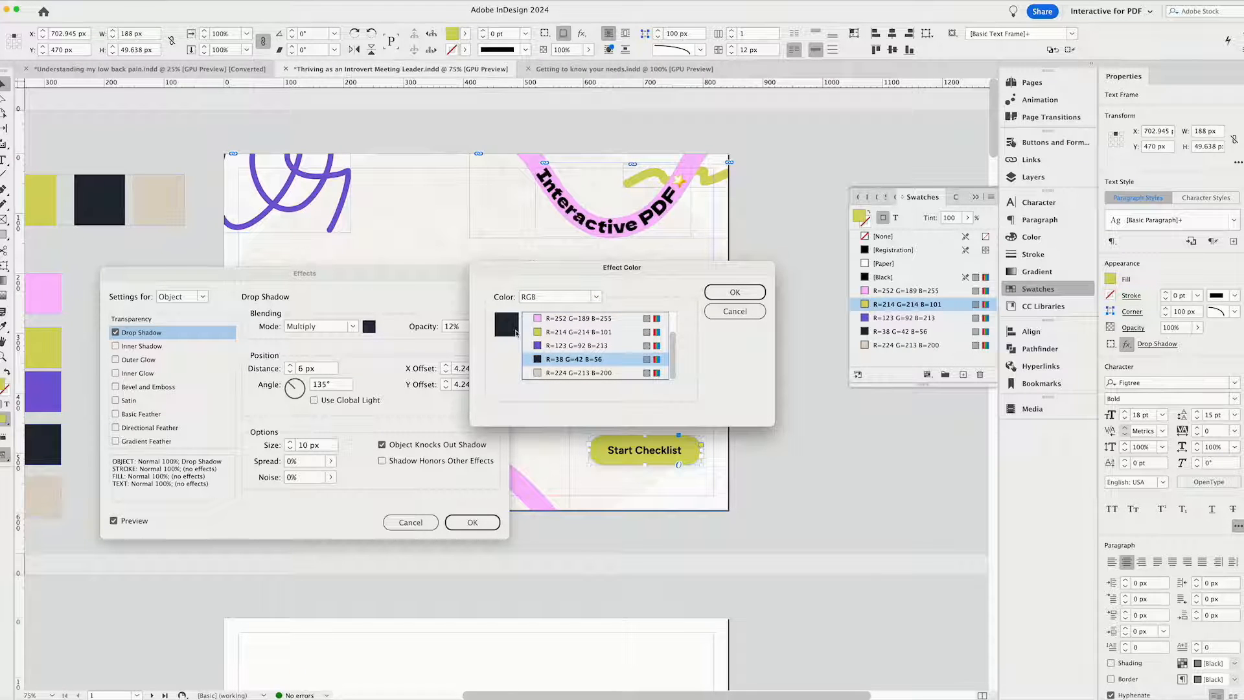
click(739, 294)
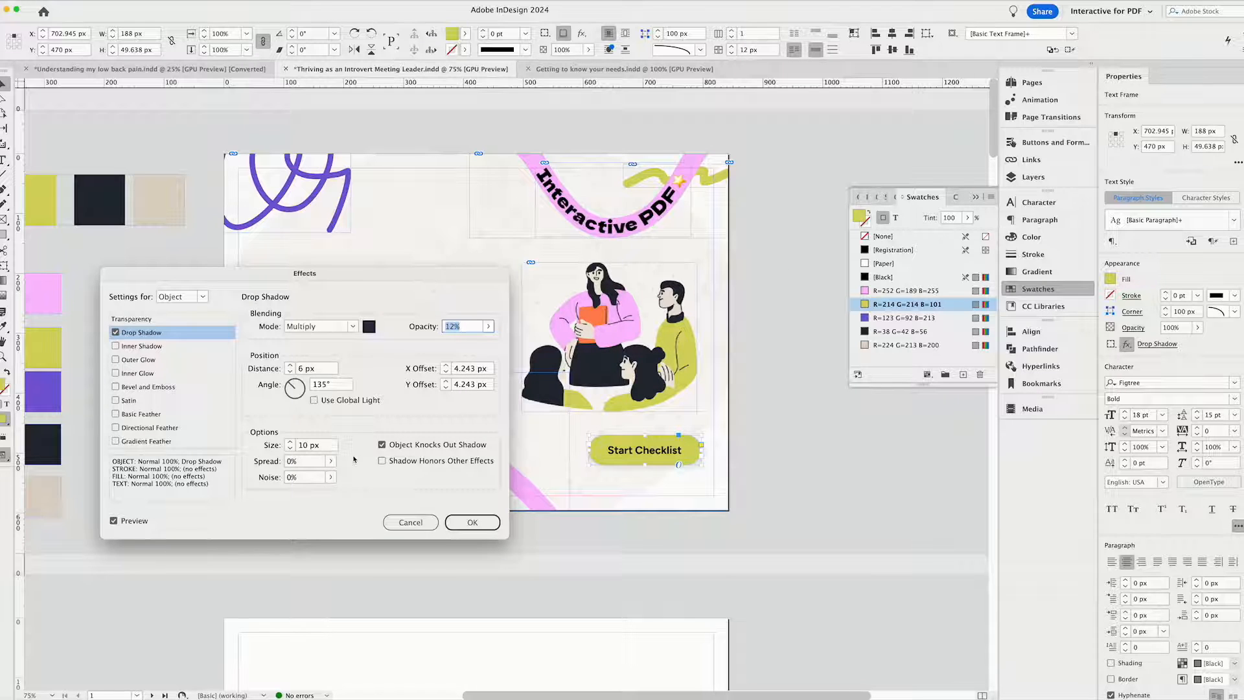
click(472, 522)
click(748, 489)
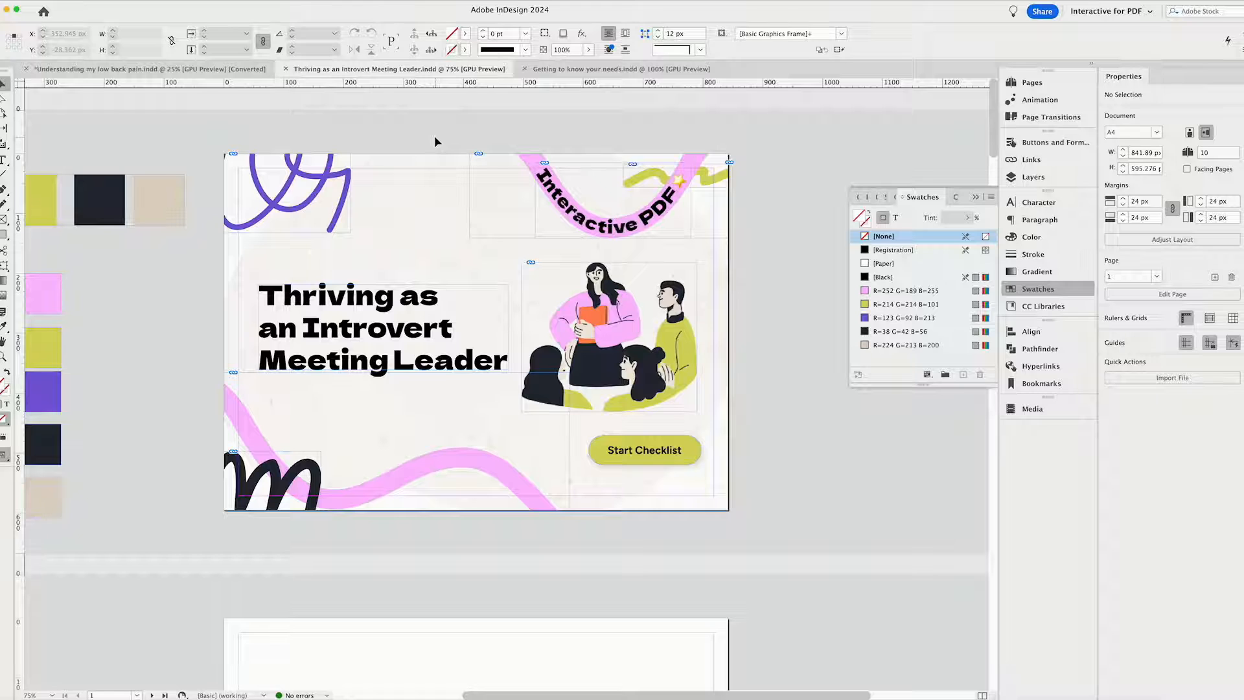
Try moving the two textured background images on the cover page, and undo the move.
click(406, 216)
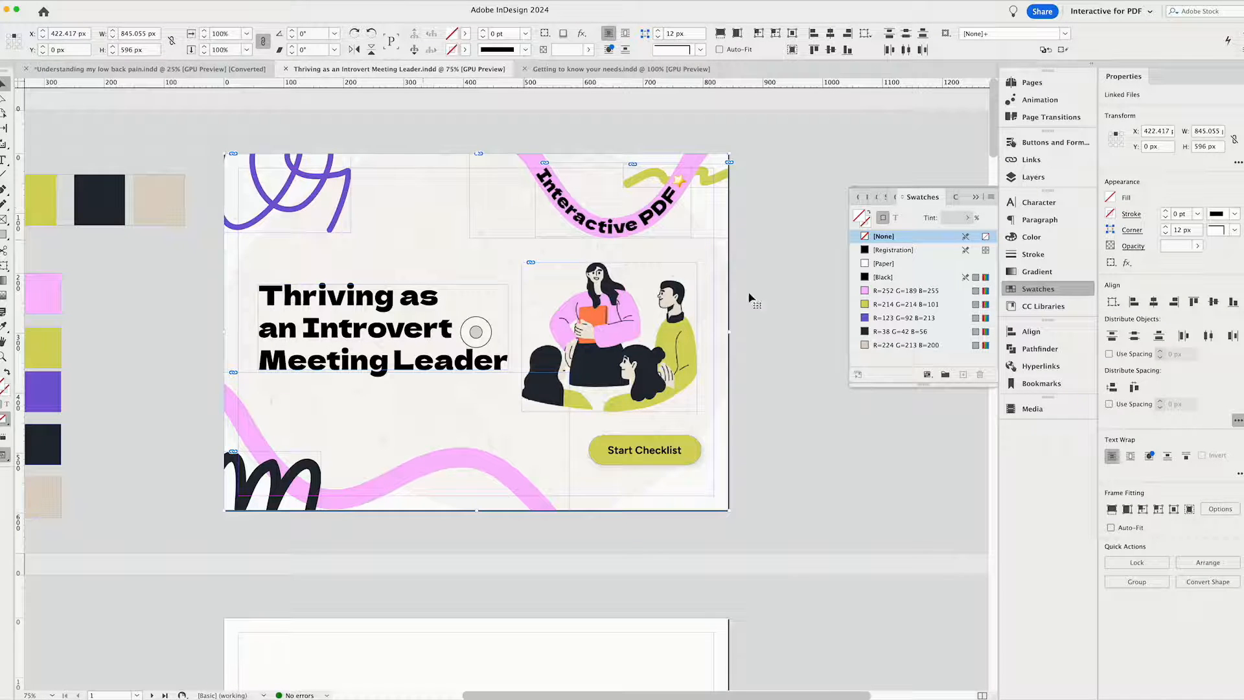
click(771, 466)
click(701, 487)
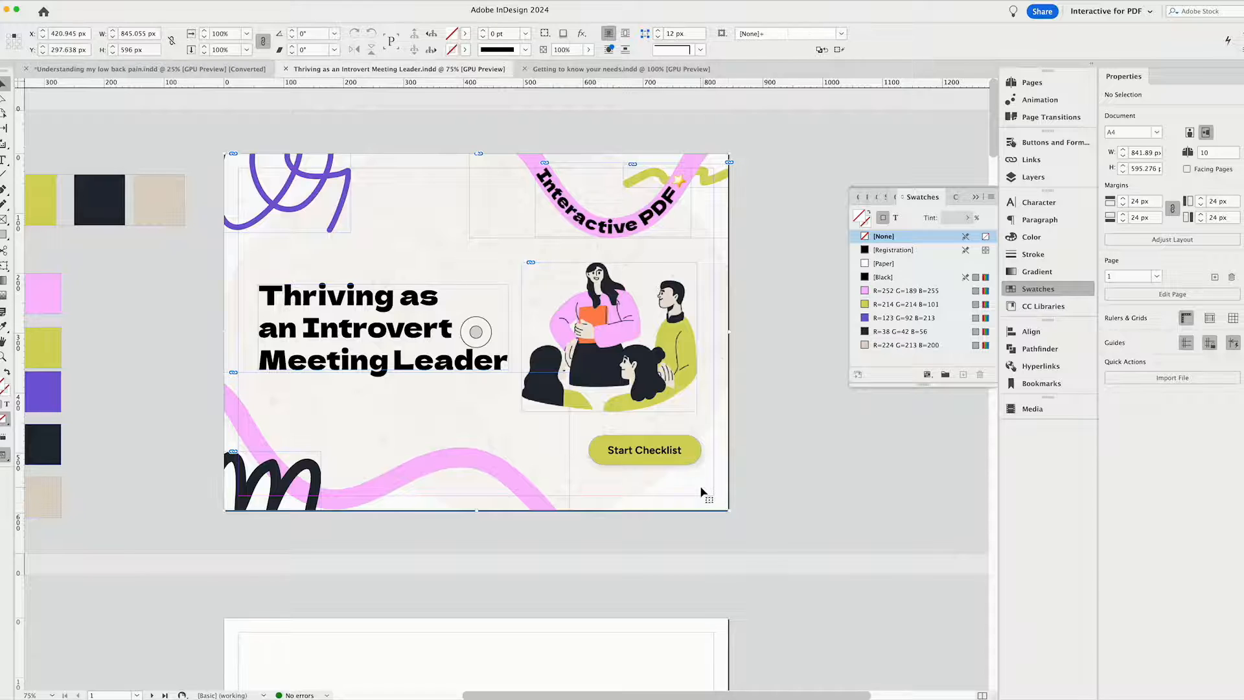
drag(674, 492, 732, 500)
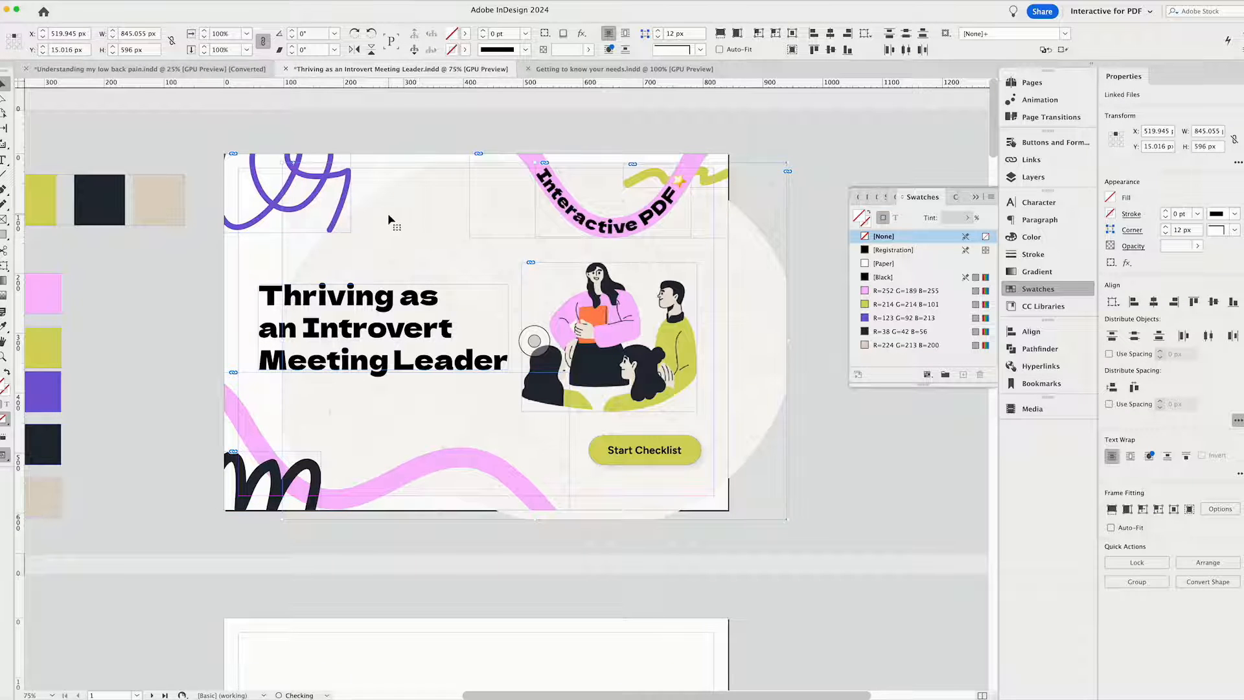
key(super+z)
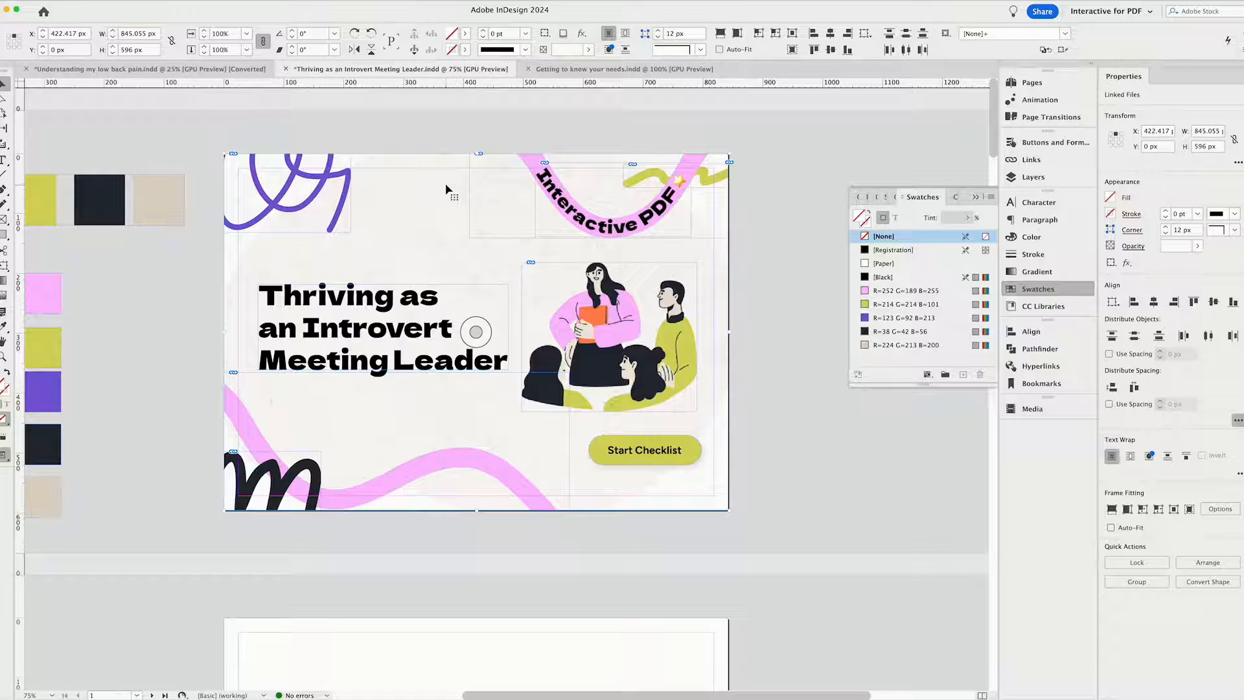
Copy the cover's two background images onto the first A-Parent page, align them with the page edges, and check pages 2 and 3.
click(1039, 86)
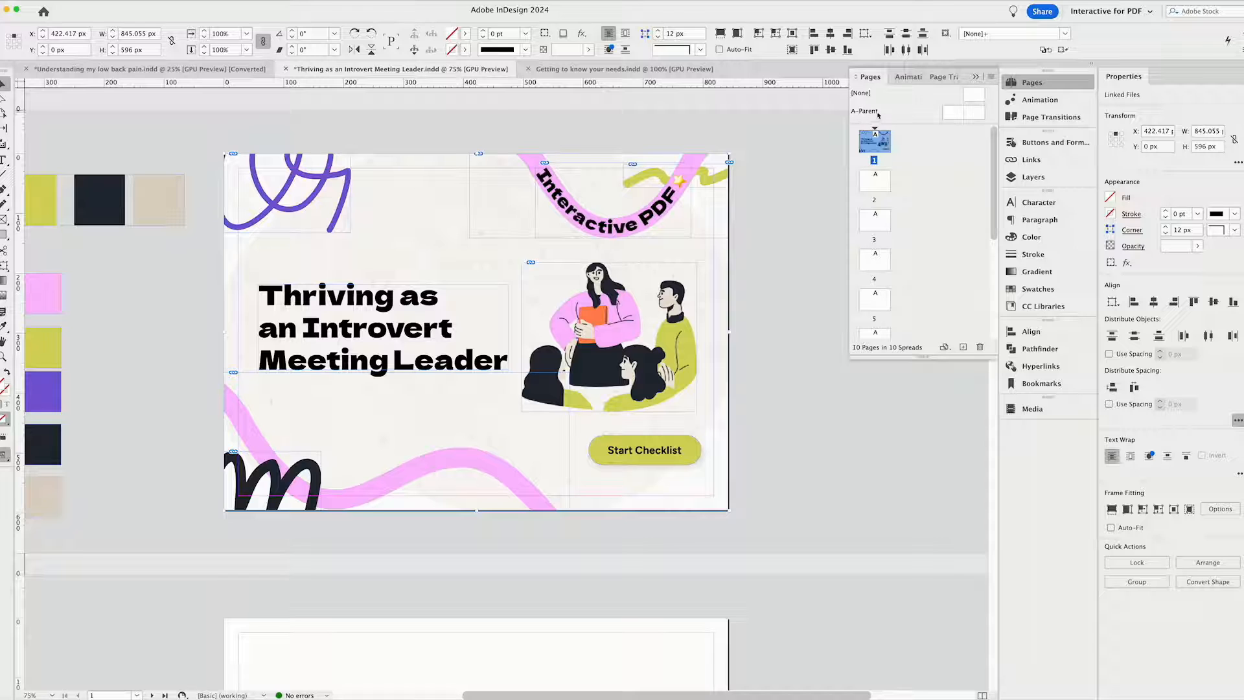
double_click(967, 113)
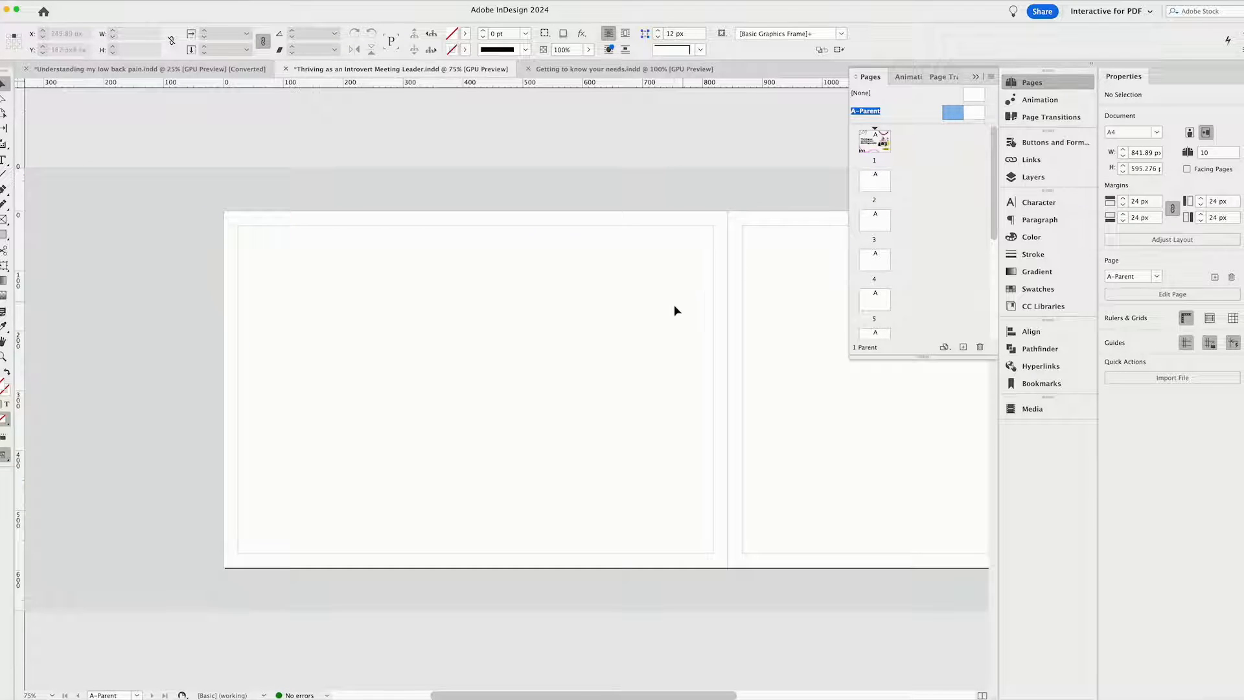
key(super+v)
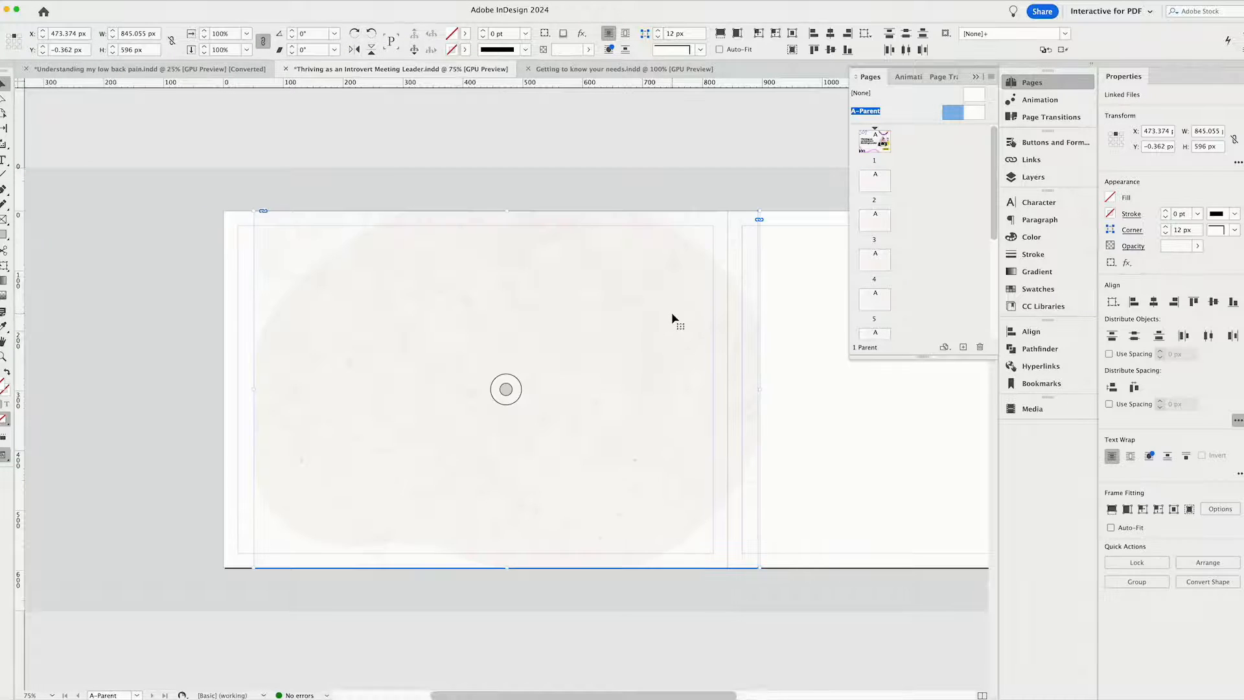
drag(519, 305, 488, 305)
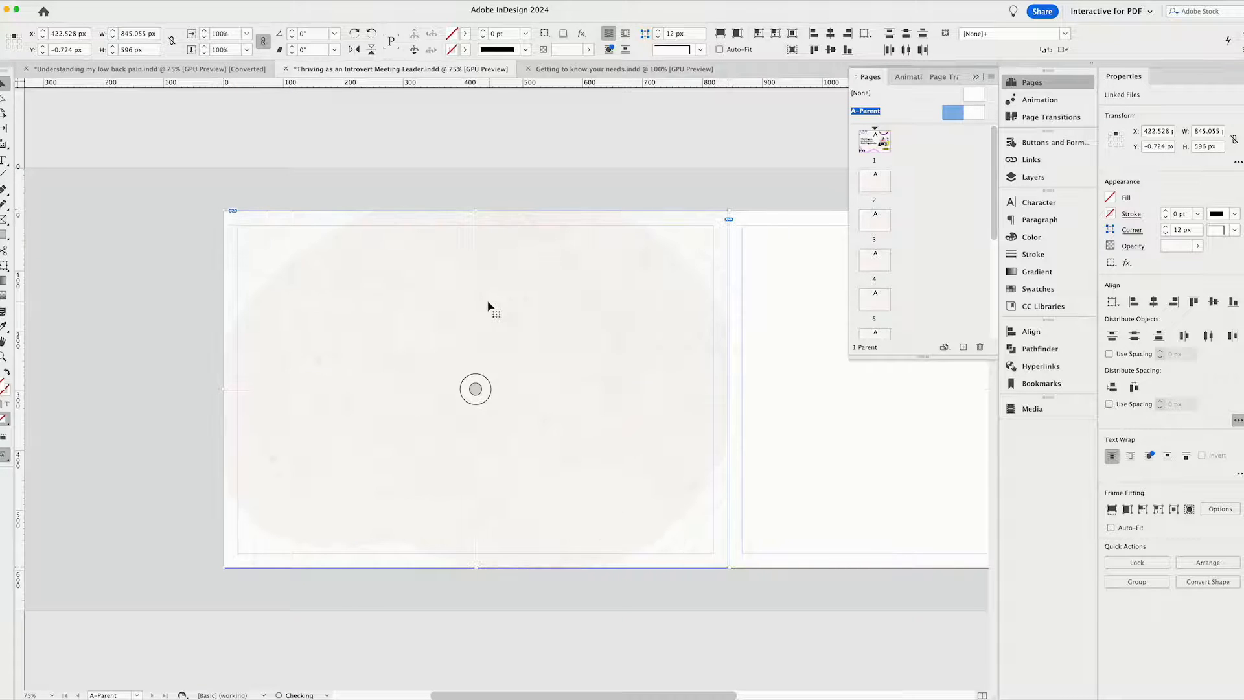
click(794, 168)
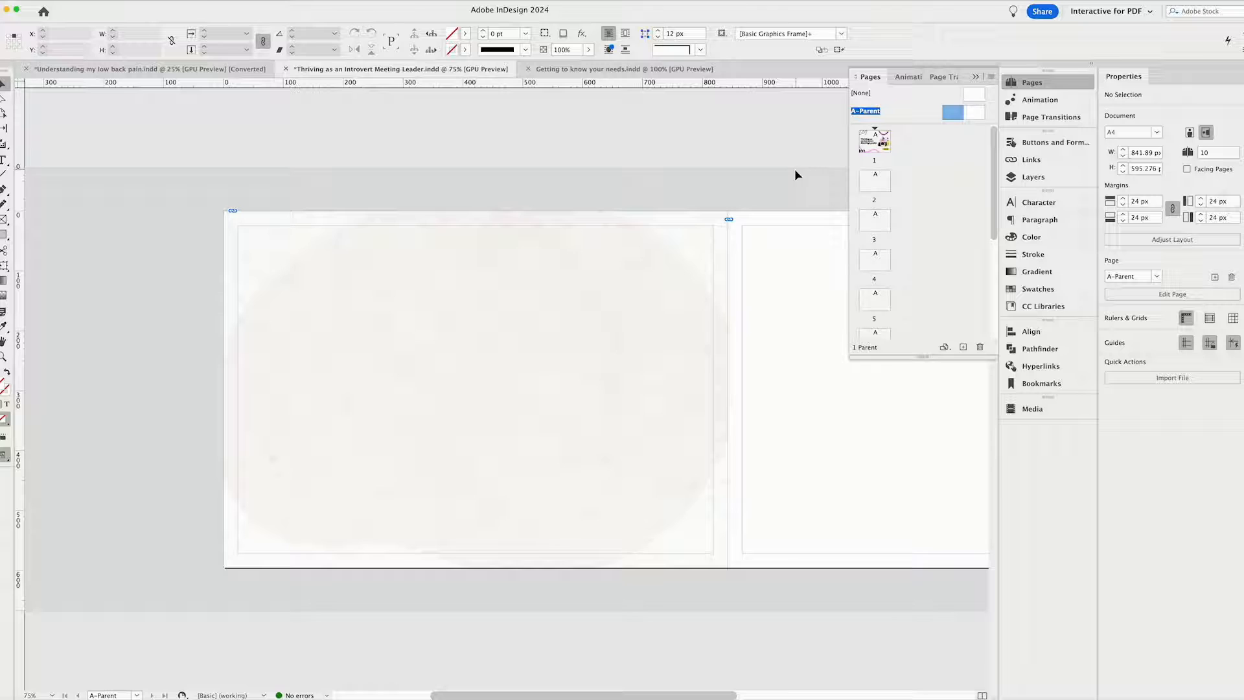
double_click(871, 179)
double_click(874, 260)
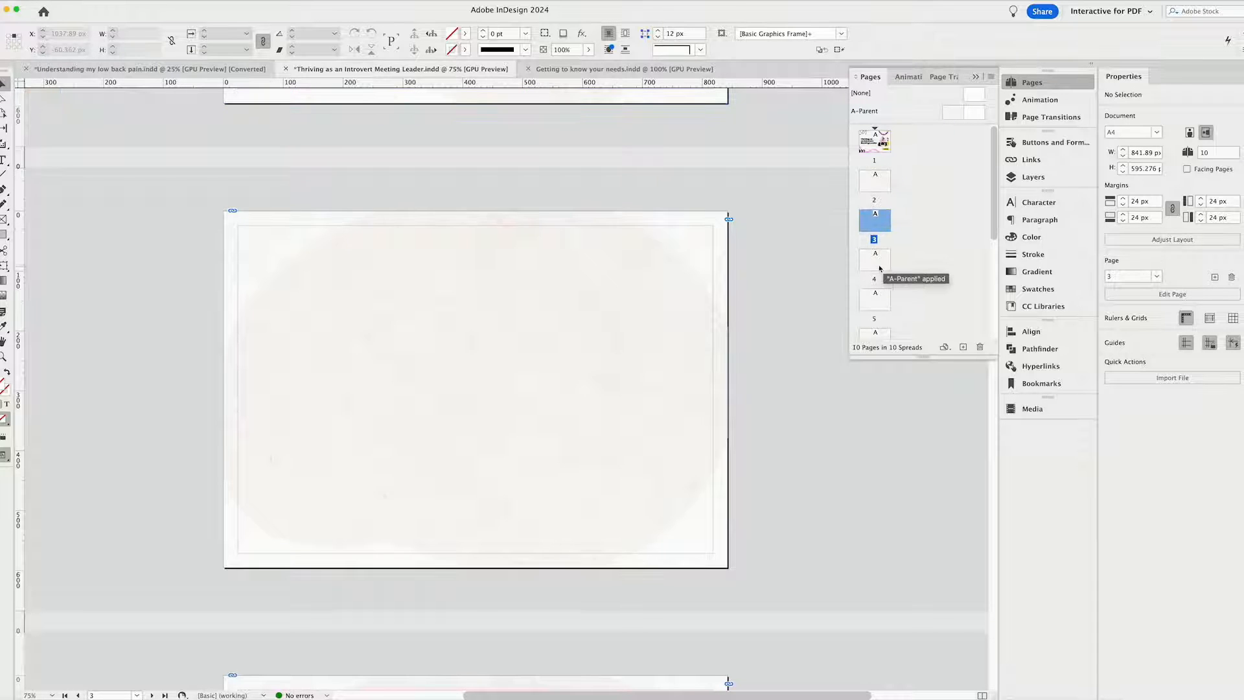
double_click(885, 181)
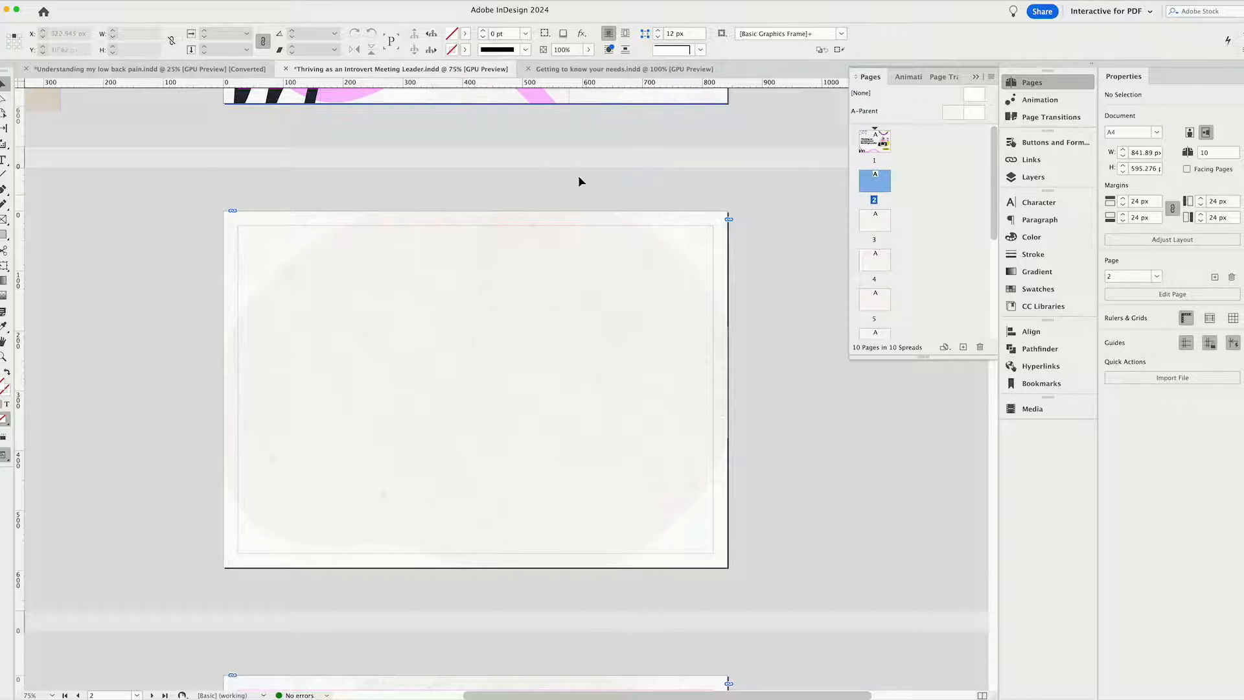
scroll(641, 269, up, 5)
scroll(670, 276, up, 3)
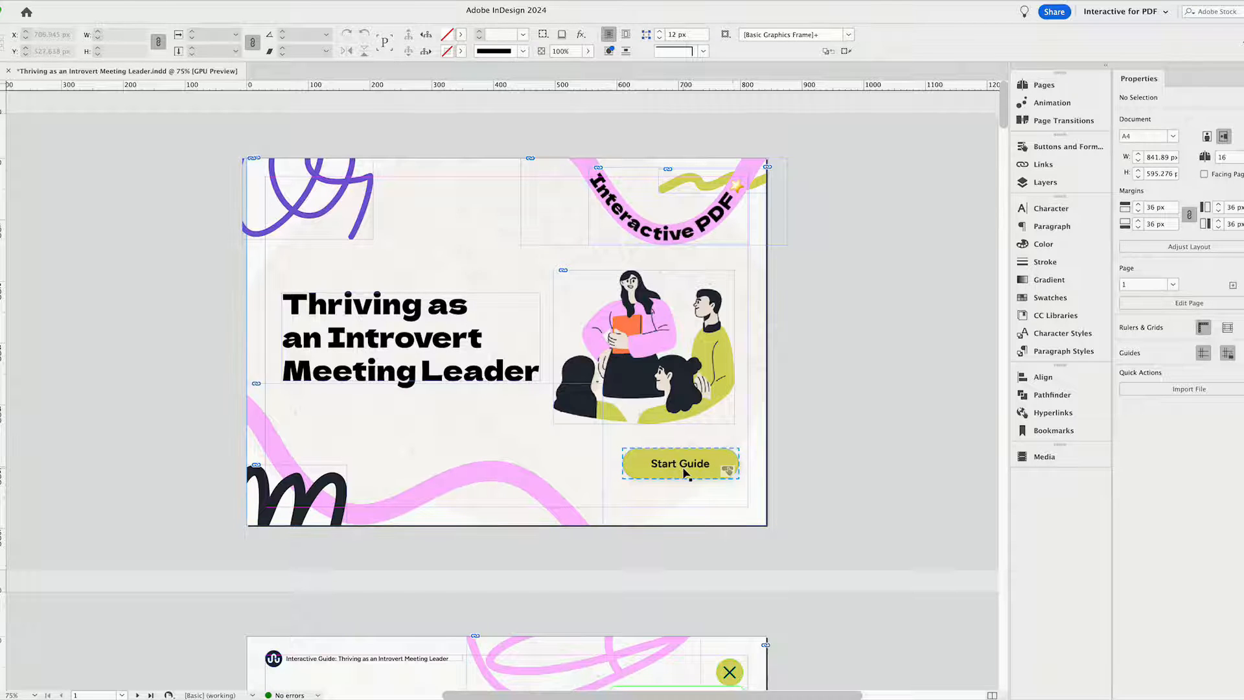
Open the "Start Guide" frame's interactive form settings and set its type to Button.
click(674, 476)
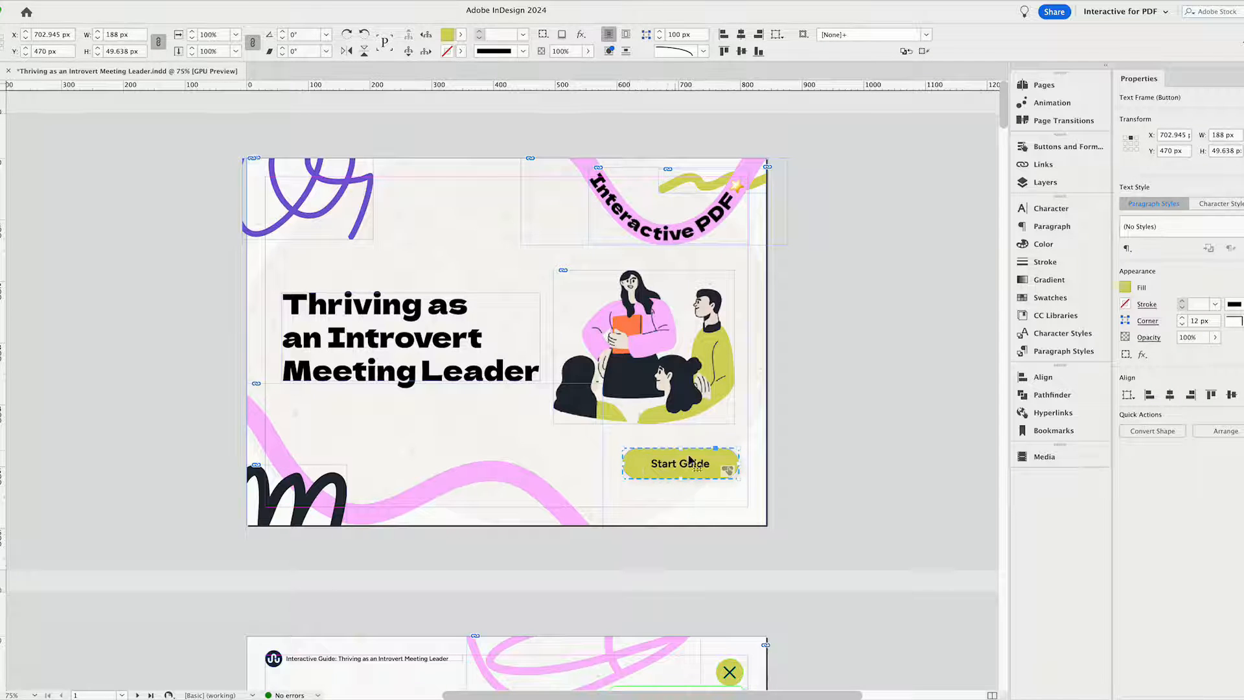
click(1057, 150)
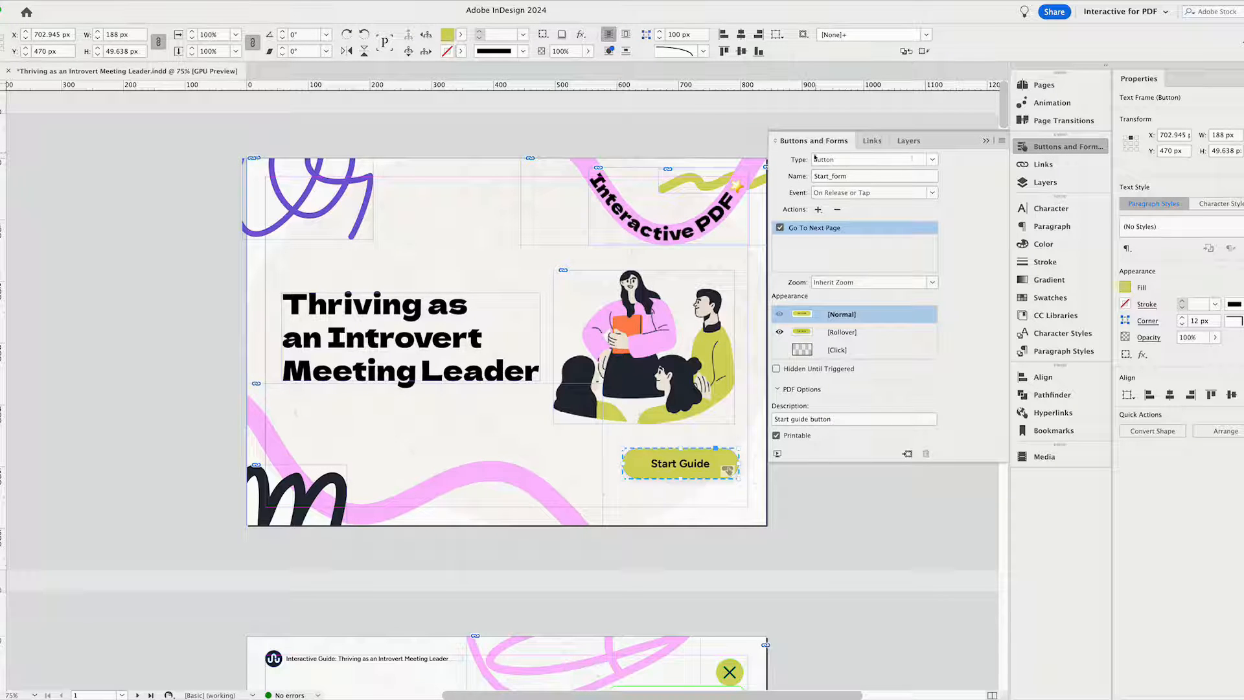
click(933, 160)
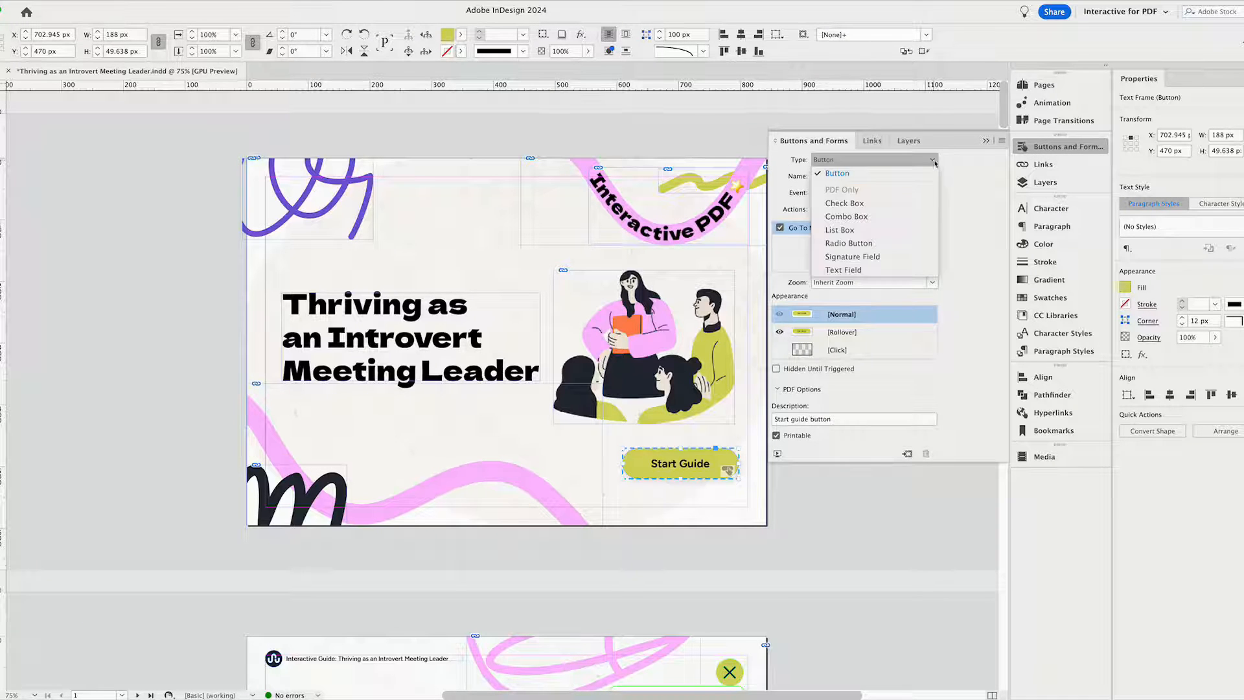
click(862, 176)
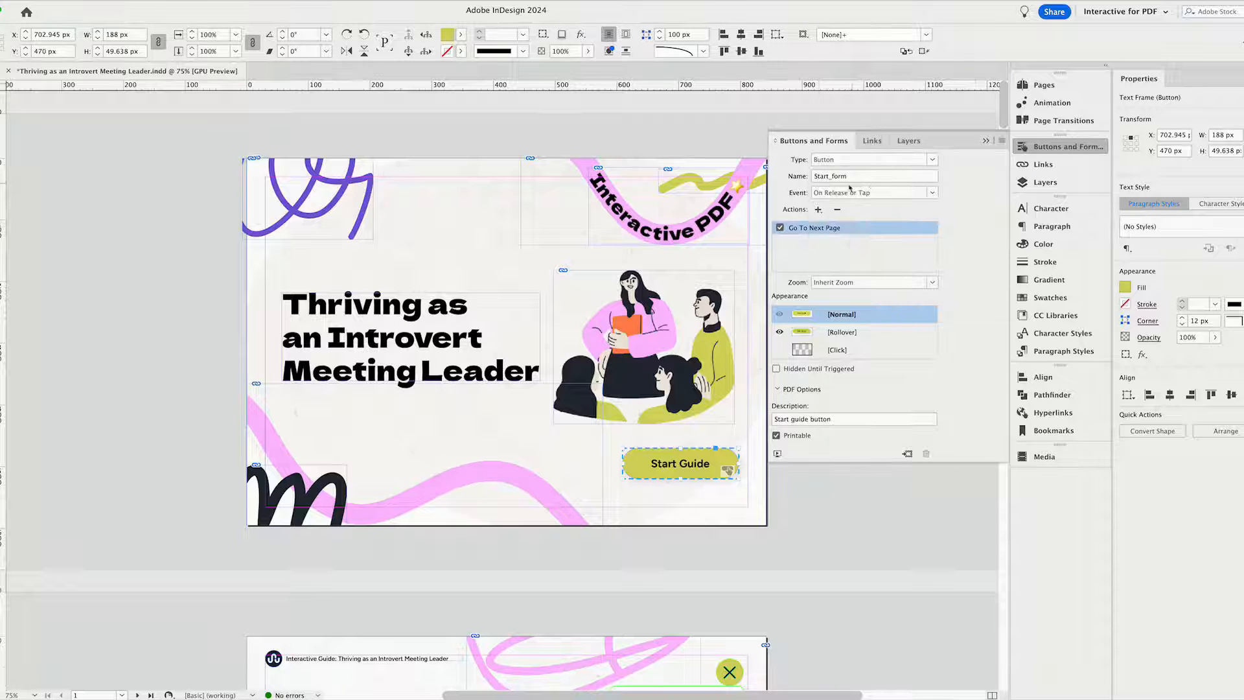
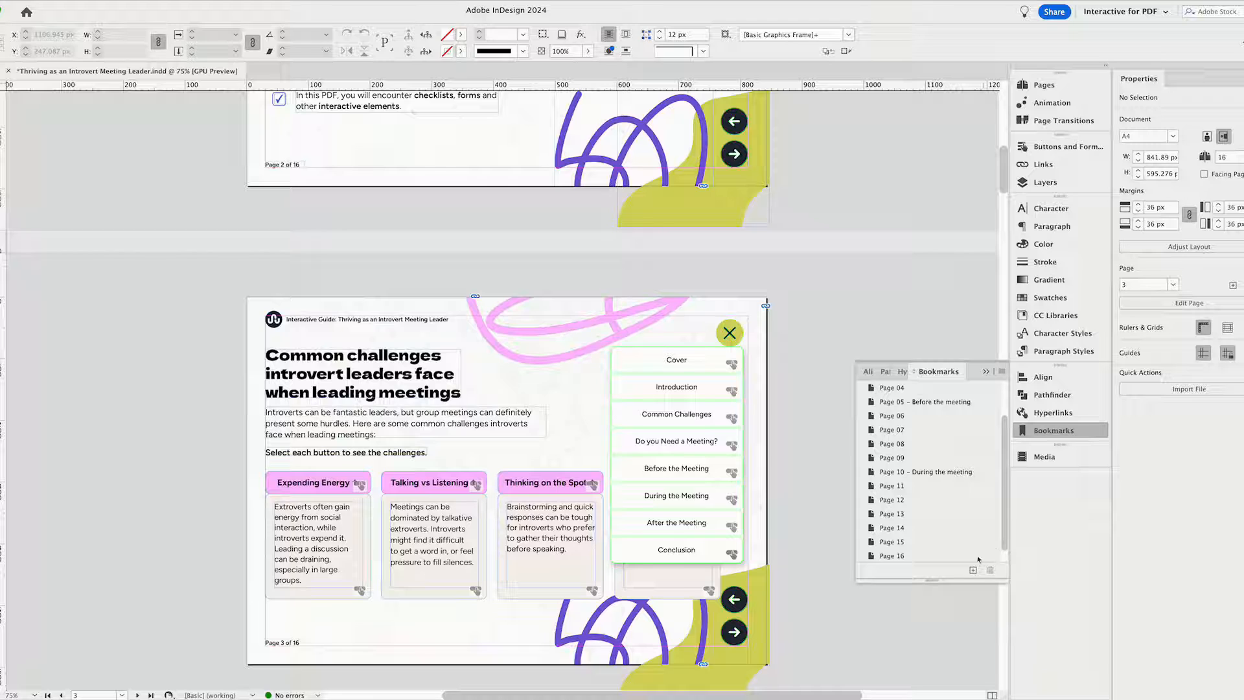
Add a bookmark named "Page 03" for the third page, and delete that new bookmark again.
click(974, 570)
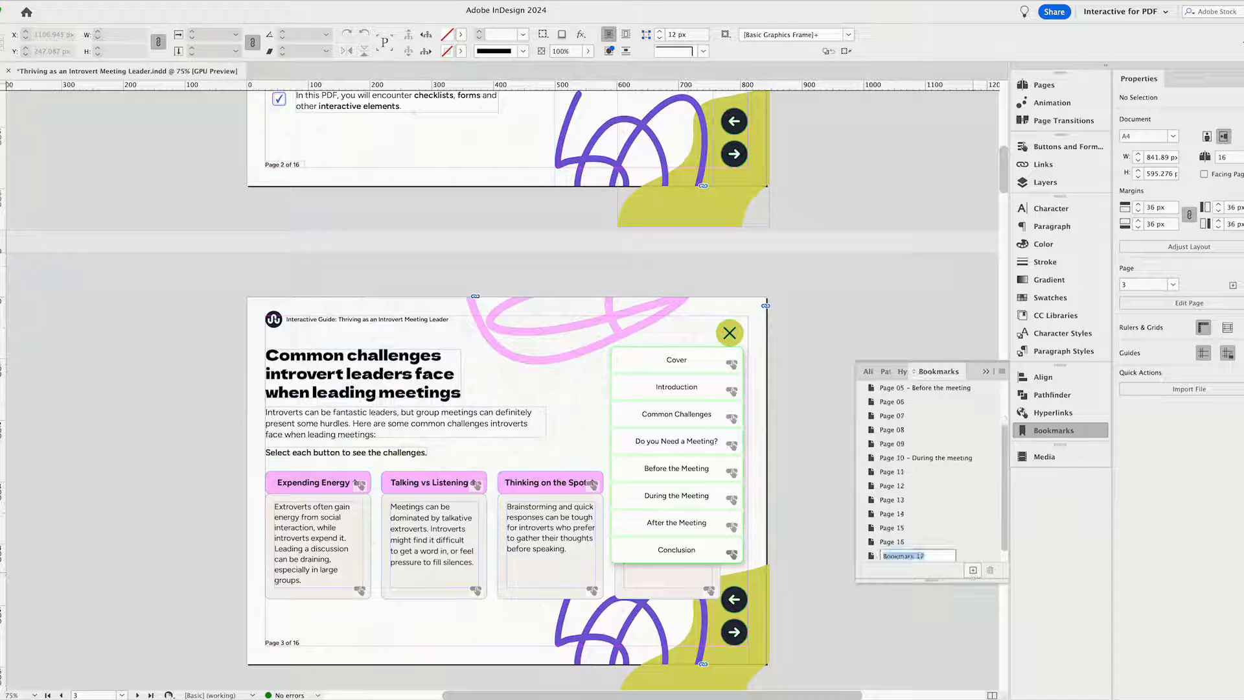
text(Page 03)
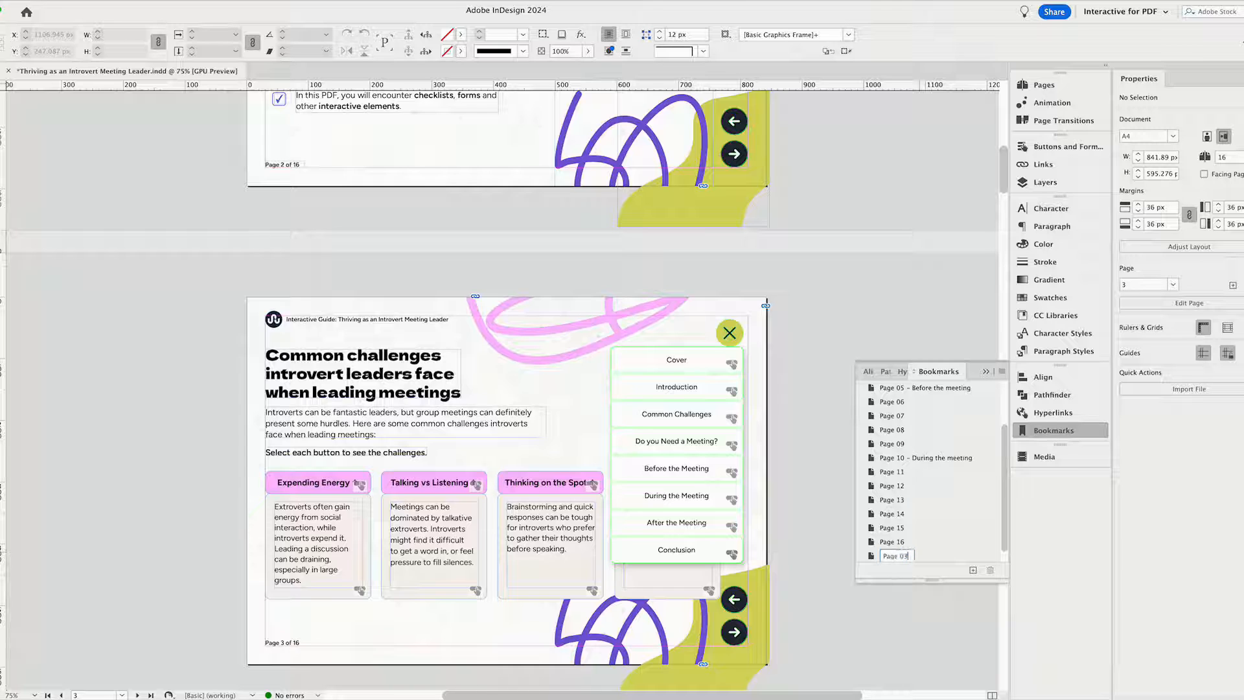
key(Return)
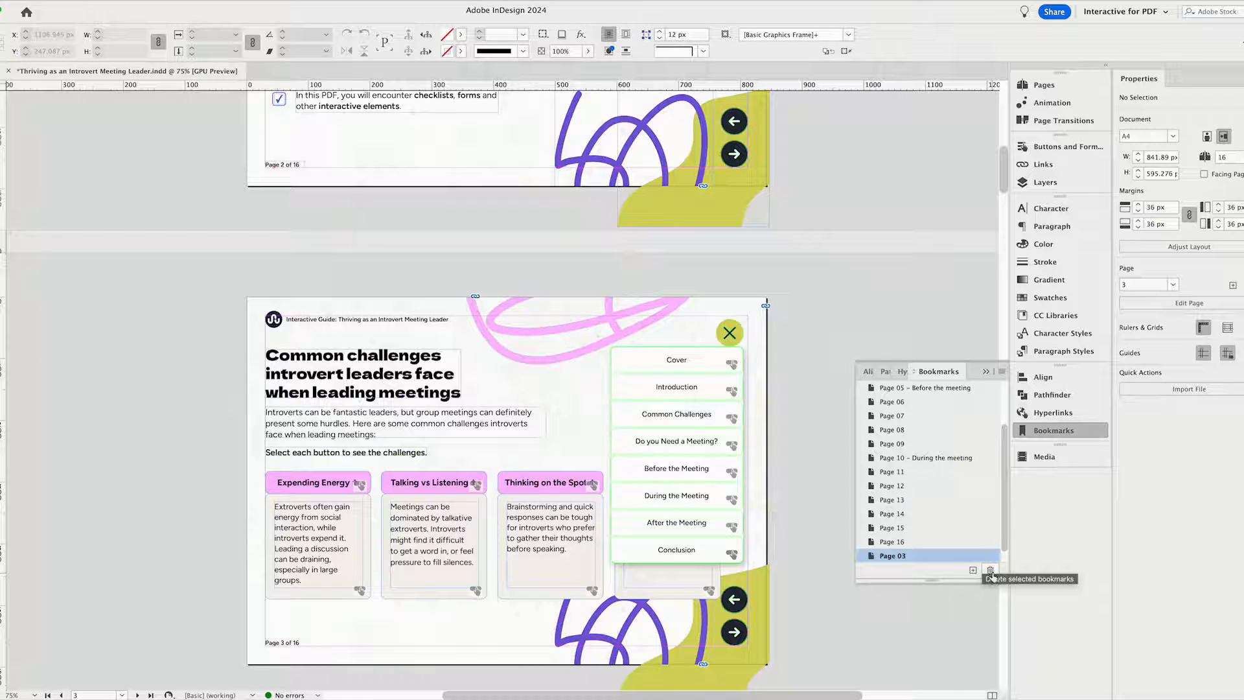
click(990, 570)
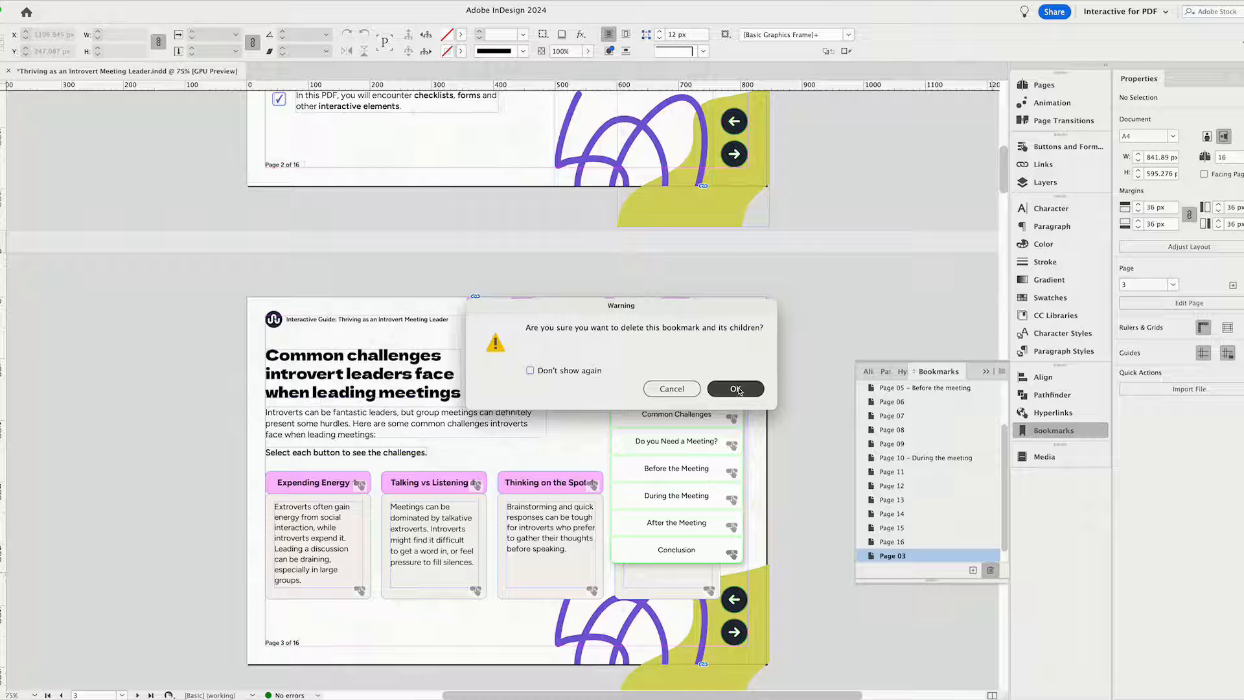
click(737, 389)
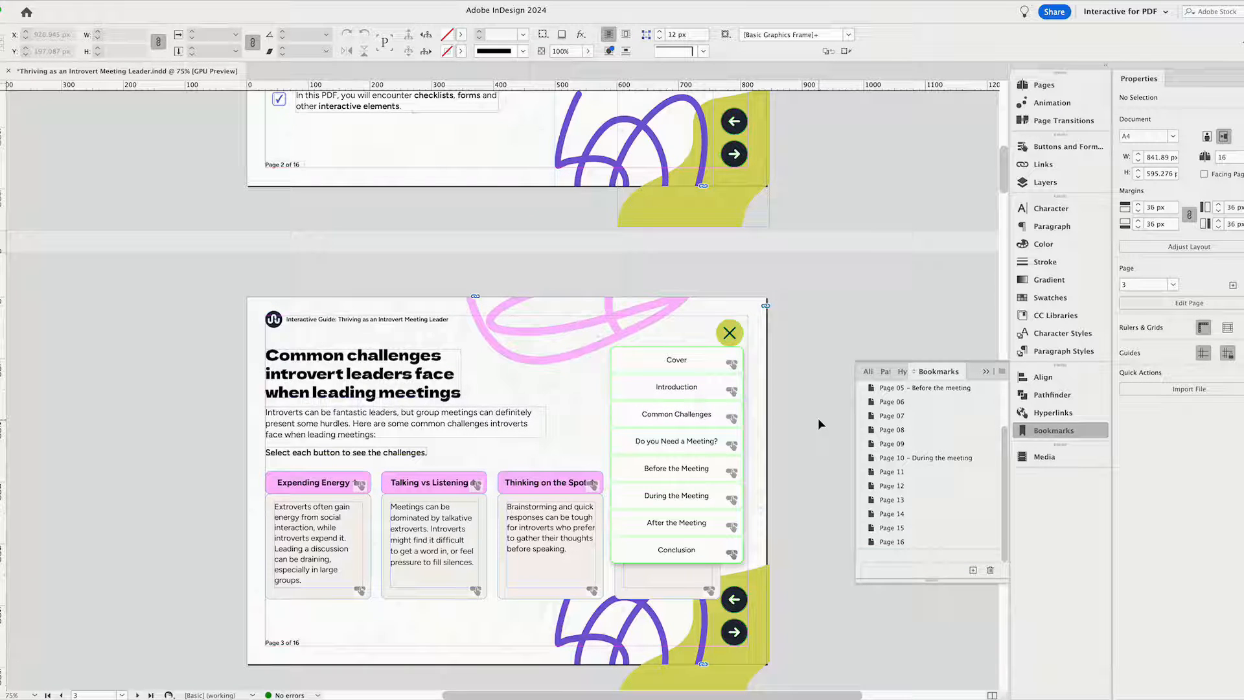
Set the destination of the cover's "Start Guide" button to the Page 03 bookmark and check its PDF description.
scroll(818, 418, up, 12)
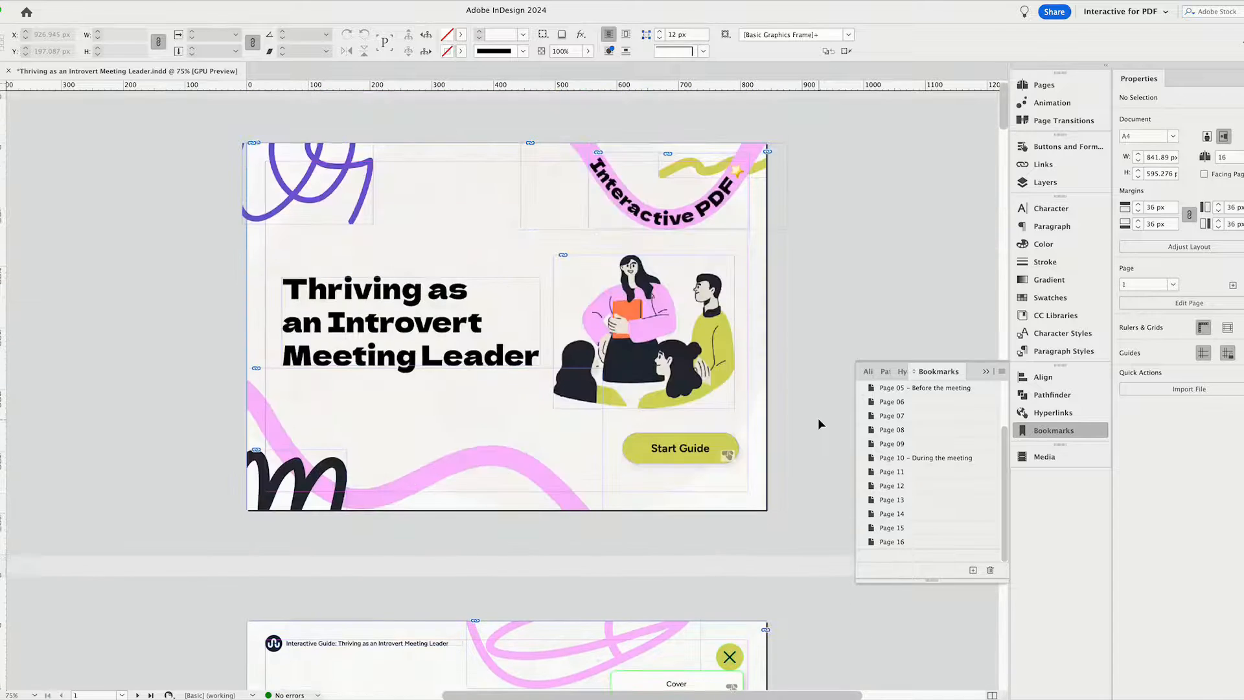
click(708, 455)
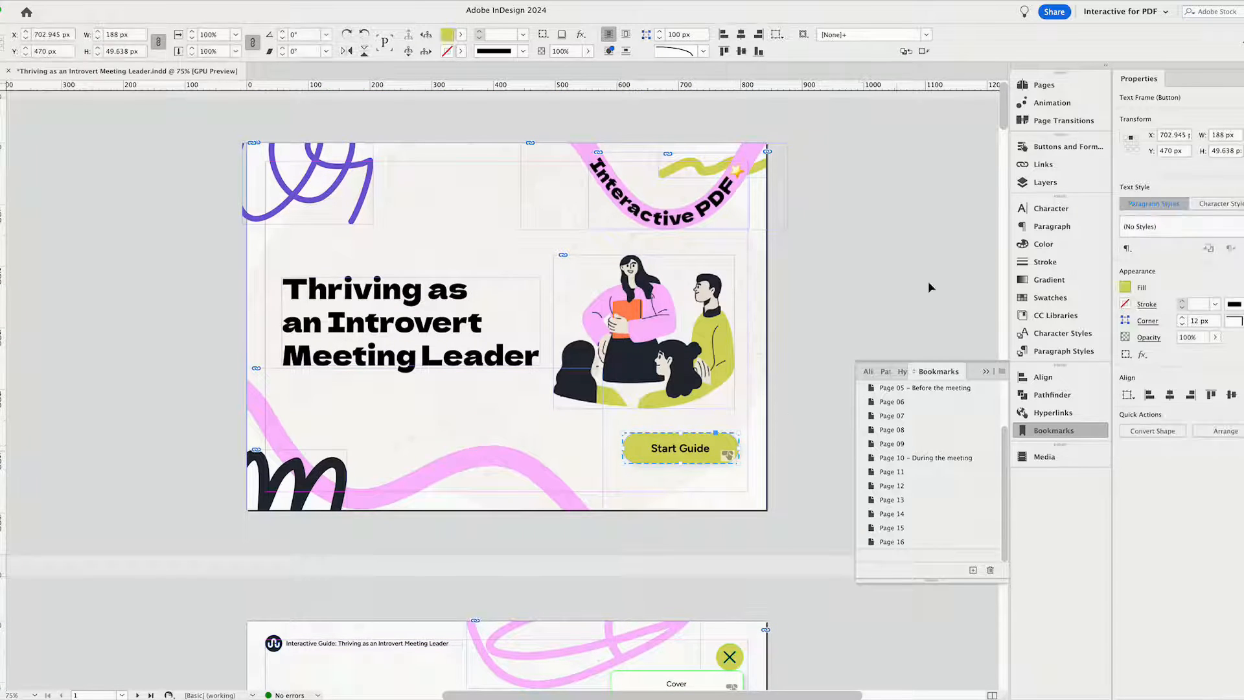
click(1068, 147)
click(829, 300)
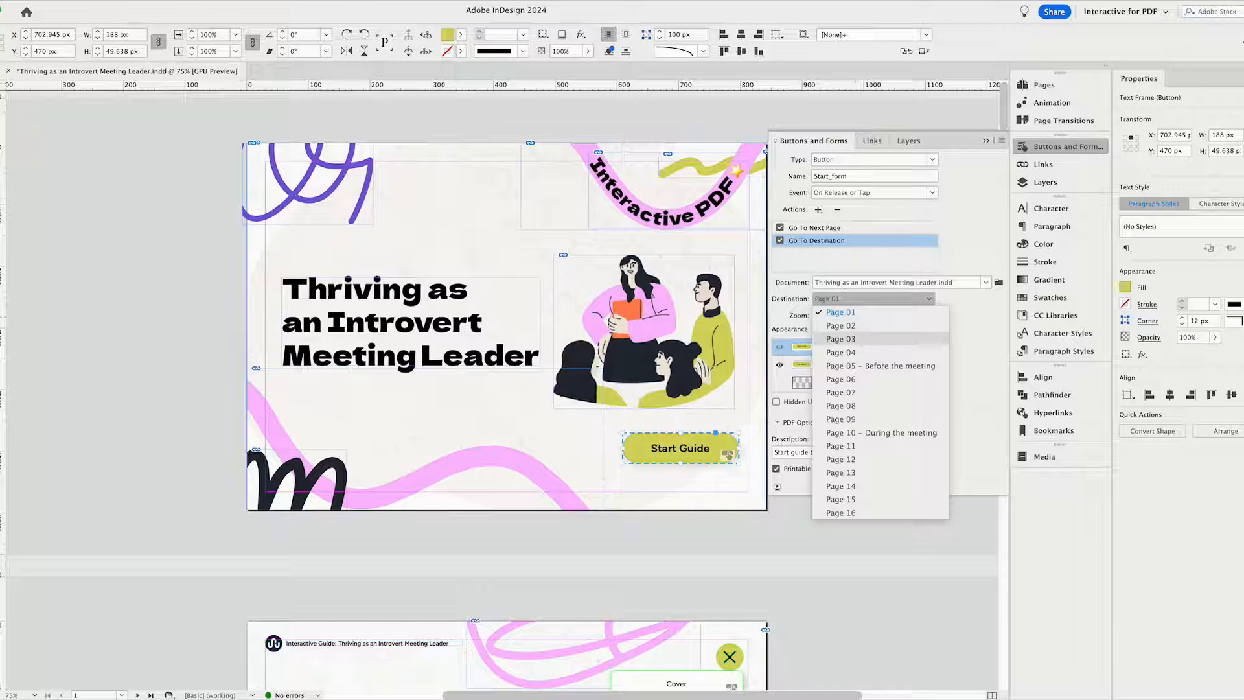
click(861, 341)
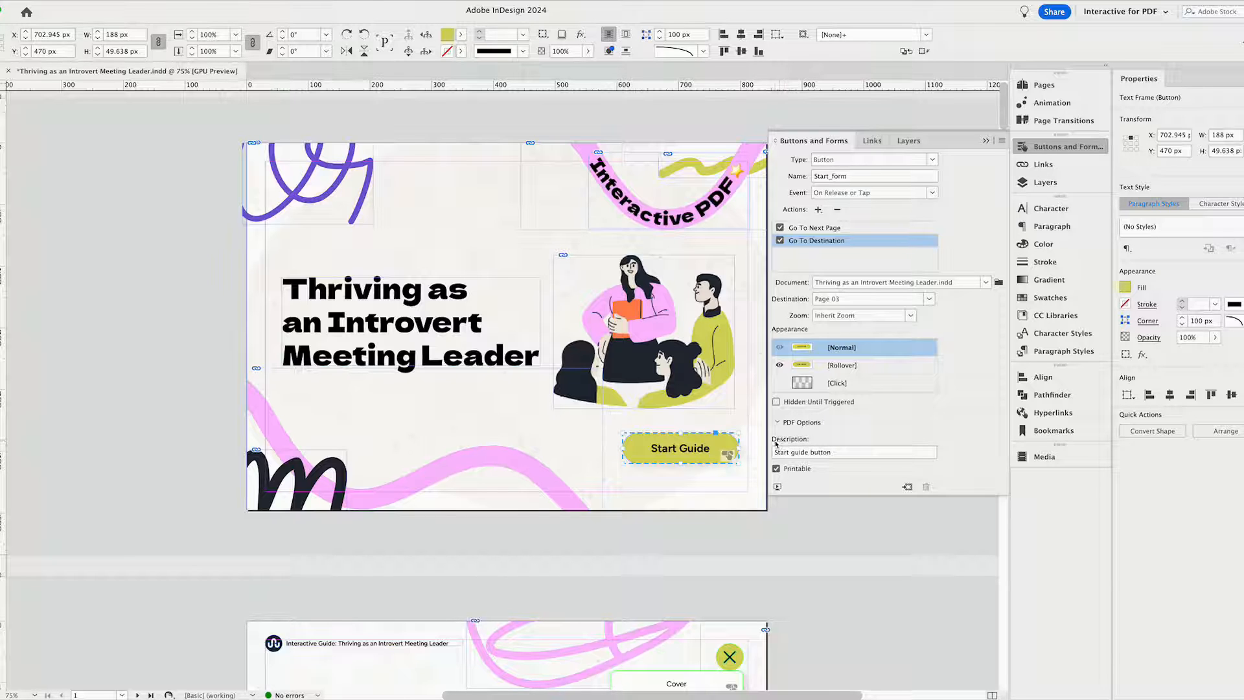
click(817, 456)
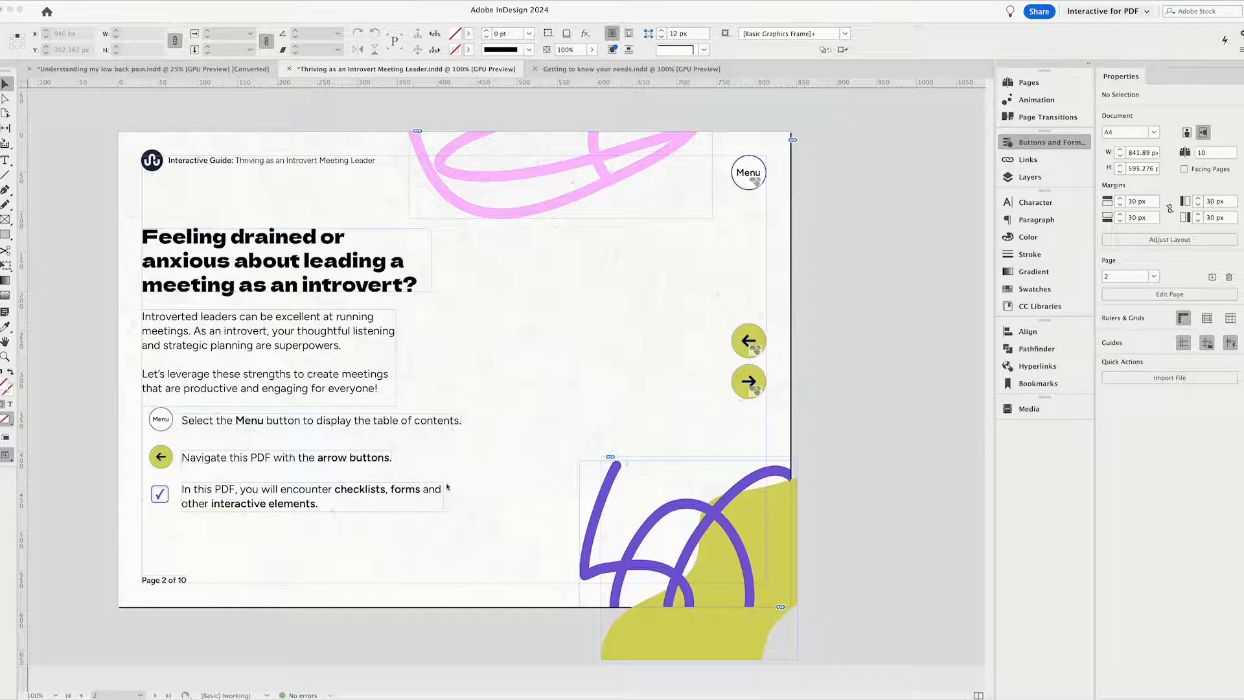
click(493, 430)
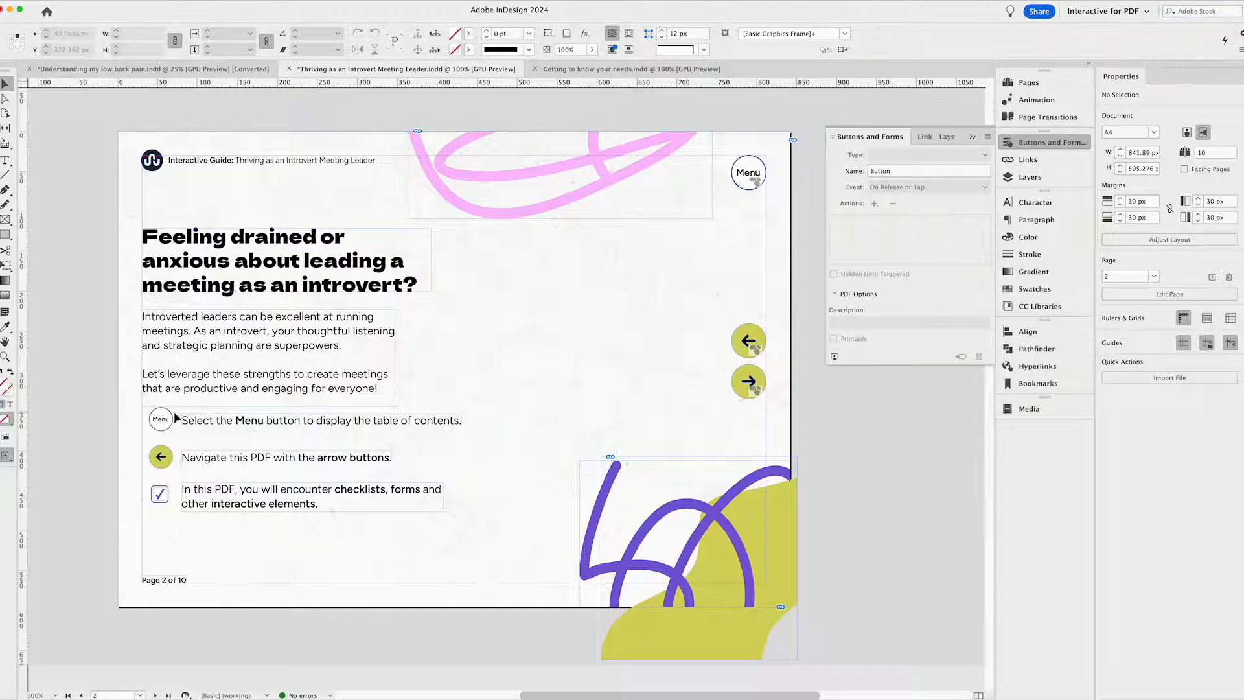
Try inserting the Current Page Number marker after the word "Page" in page 2's footer.
click(173, 581)
click(196, 598)
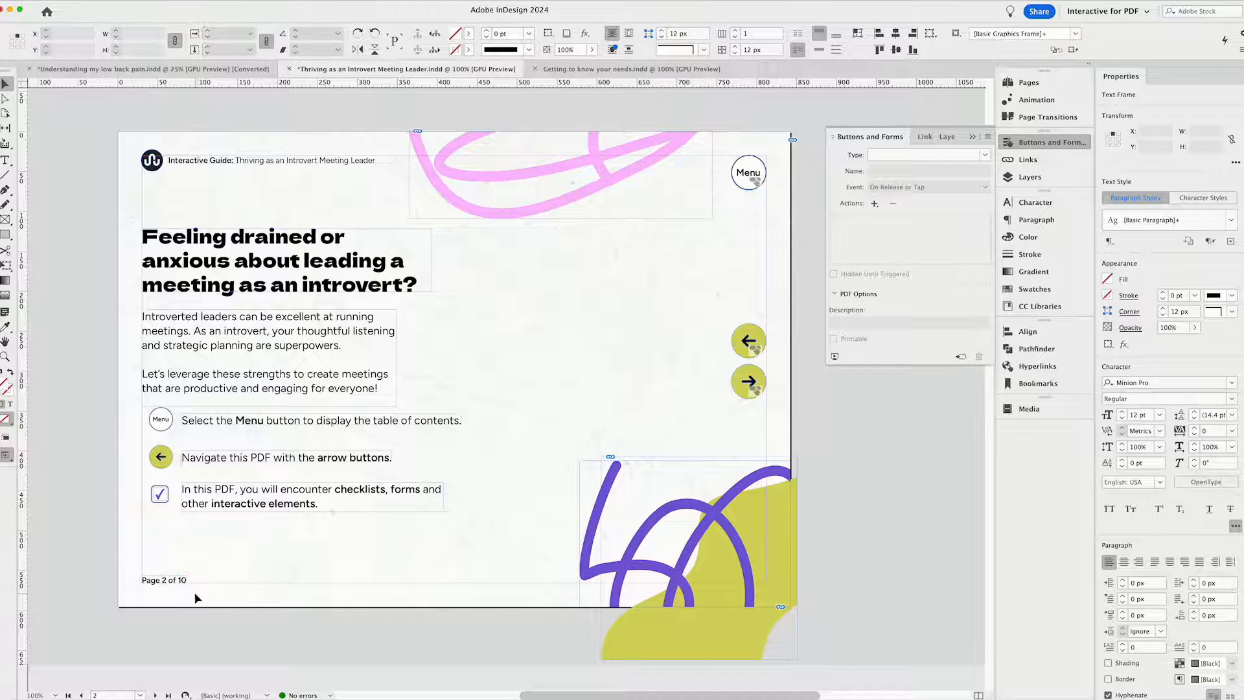
double_click(158, 580)
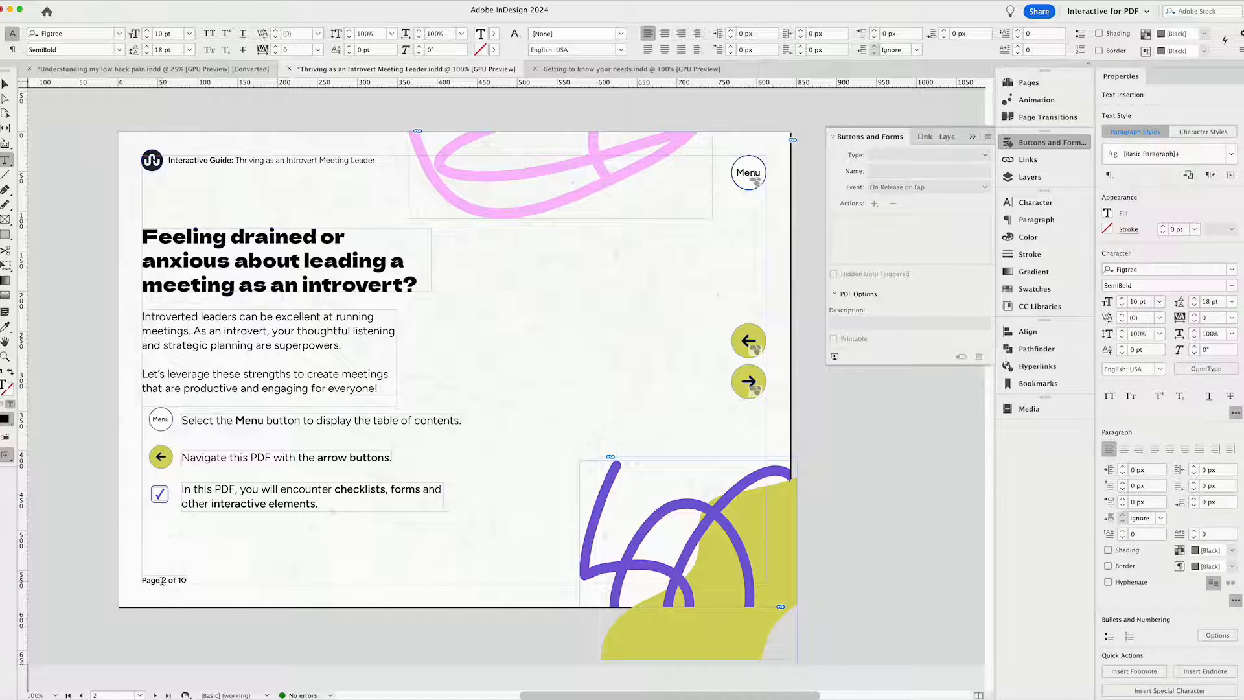
drag(144, 582, 155, 585)
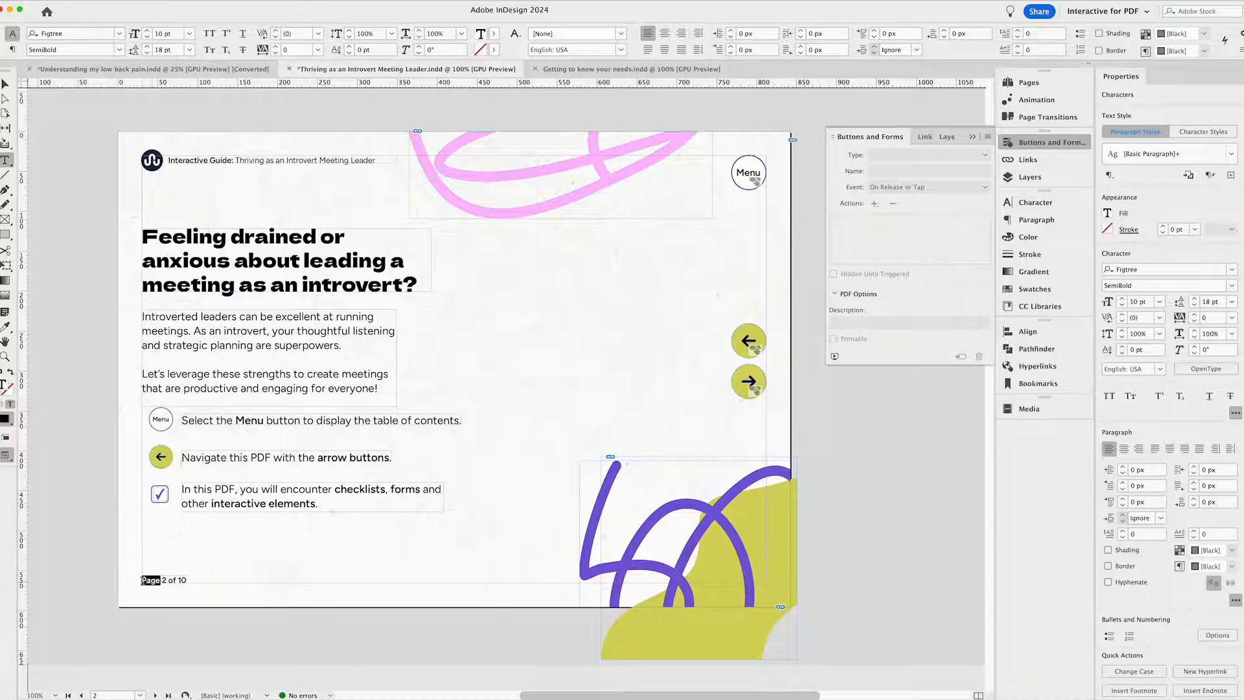
click(161, 583)
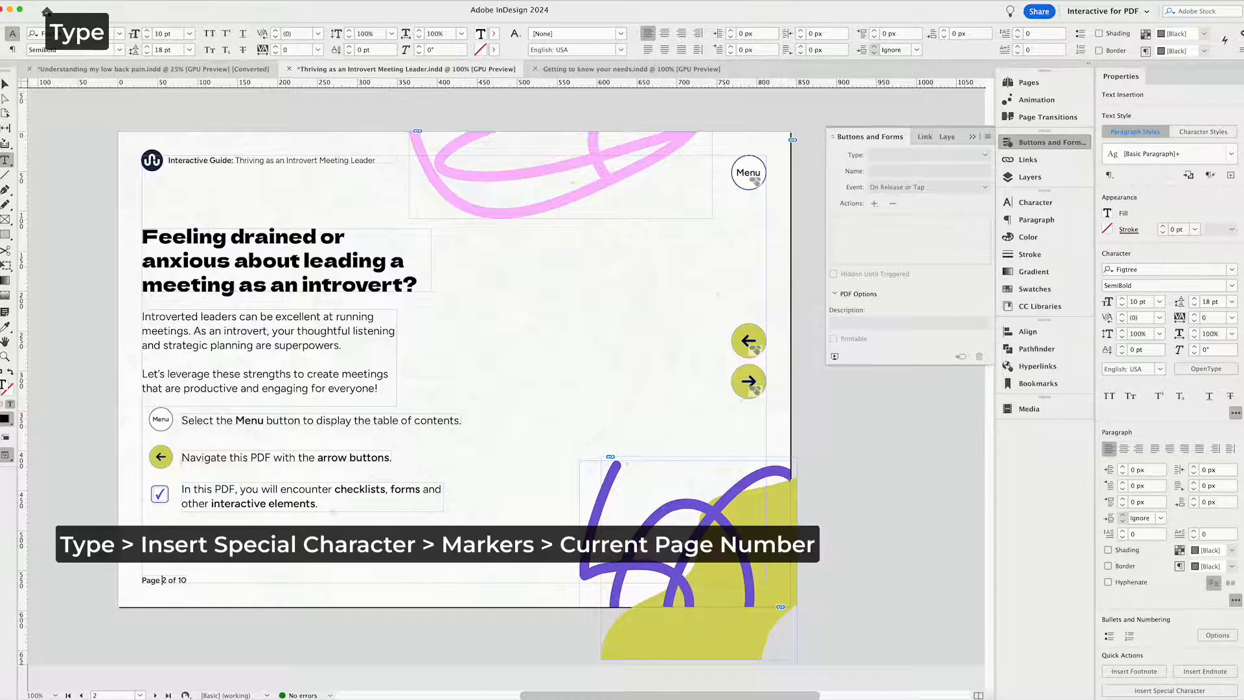
click(131, 0)
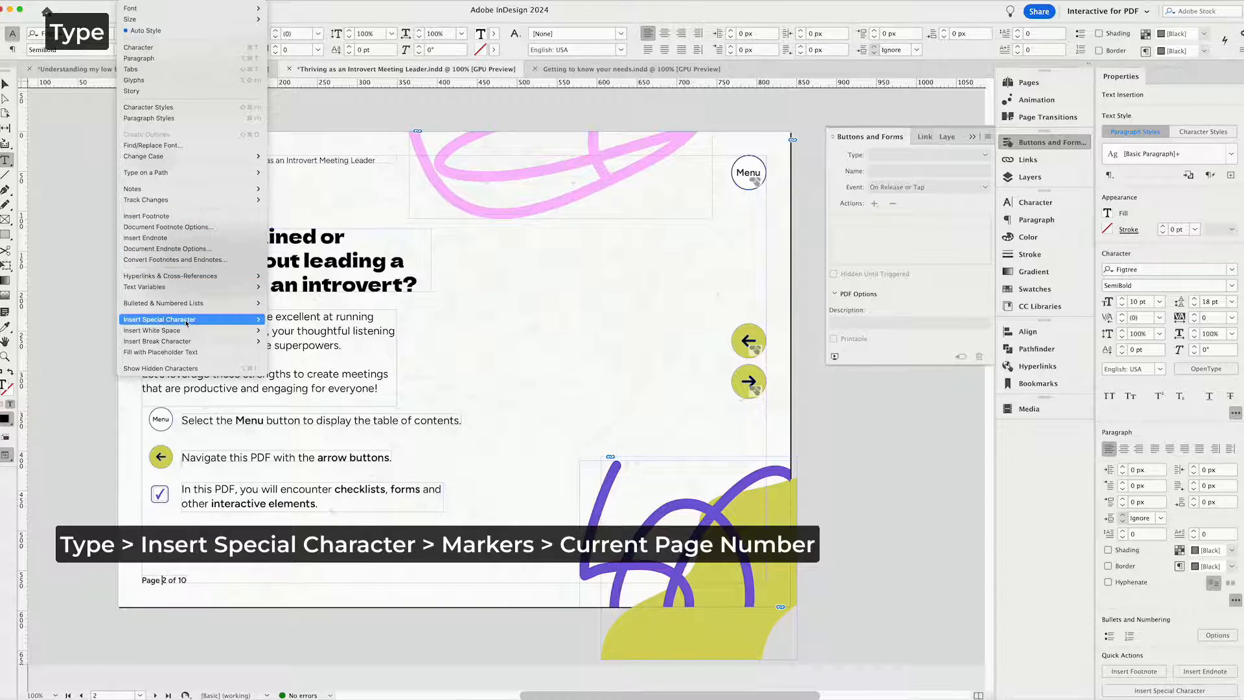
mouse_move(186, 323)
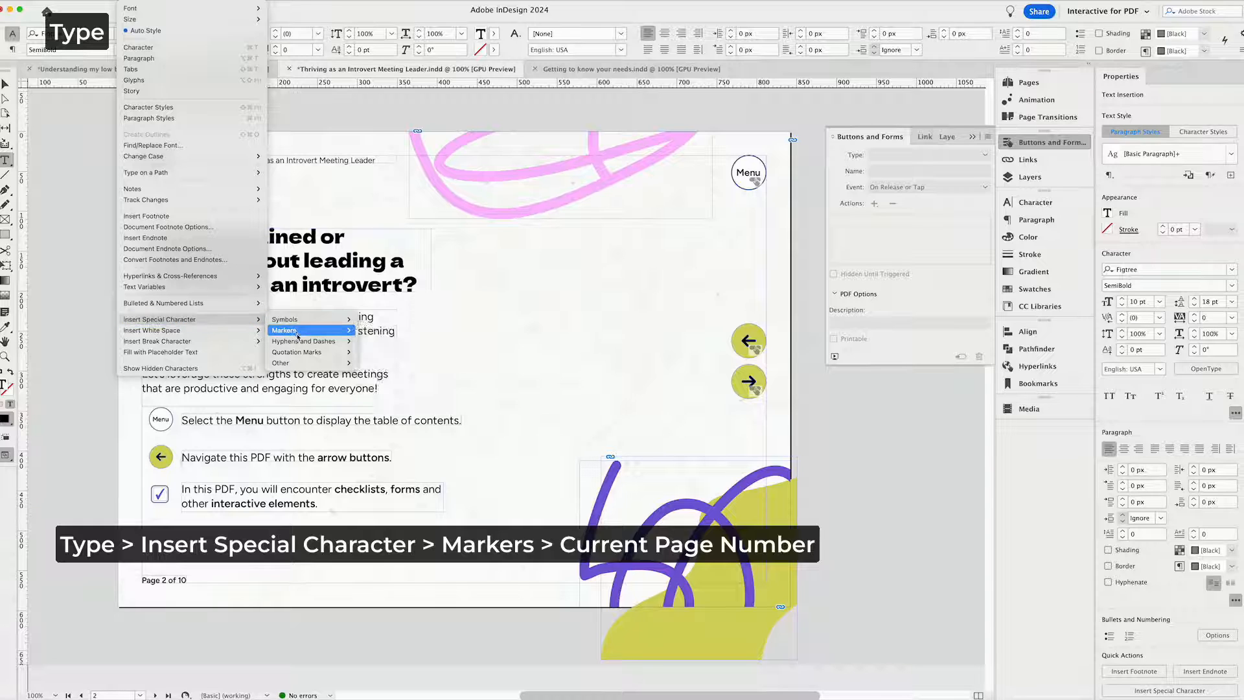
mouse_move(298, 334)
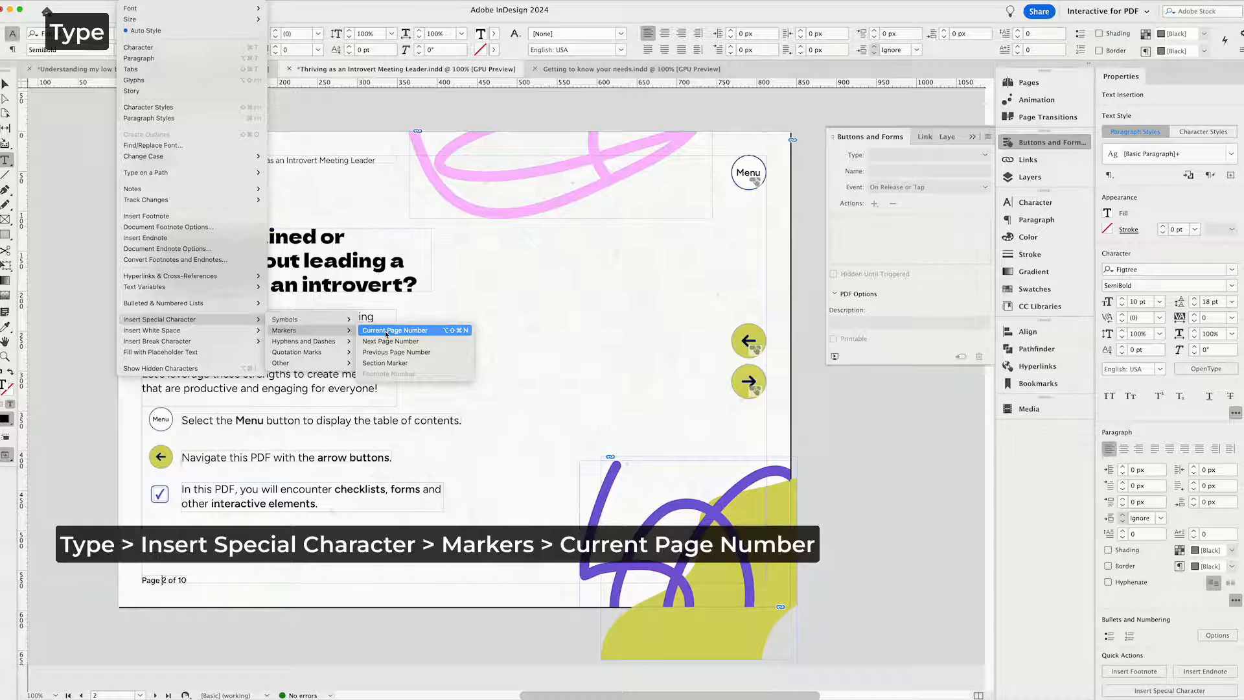
click(385, 331)
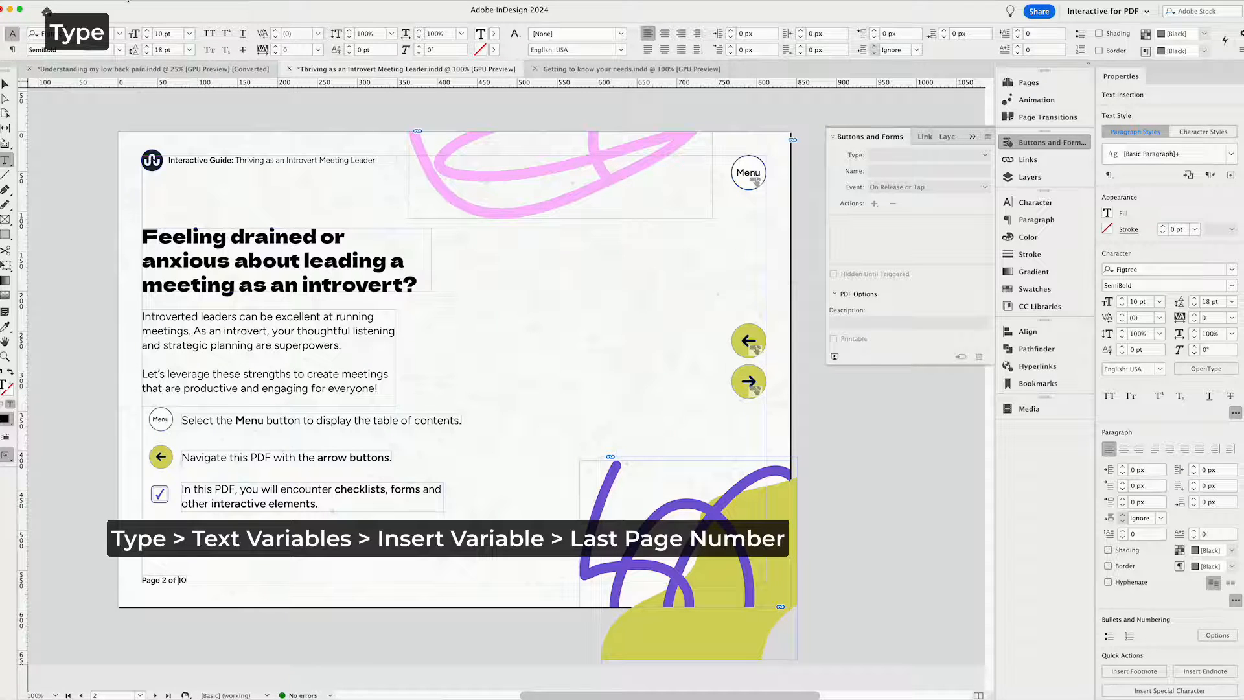
Try inserting the Last Page Number text variable after "of" in page 2's footer, and leave text editing.
click(128, 1)
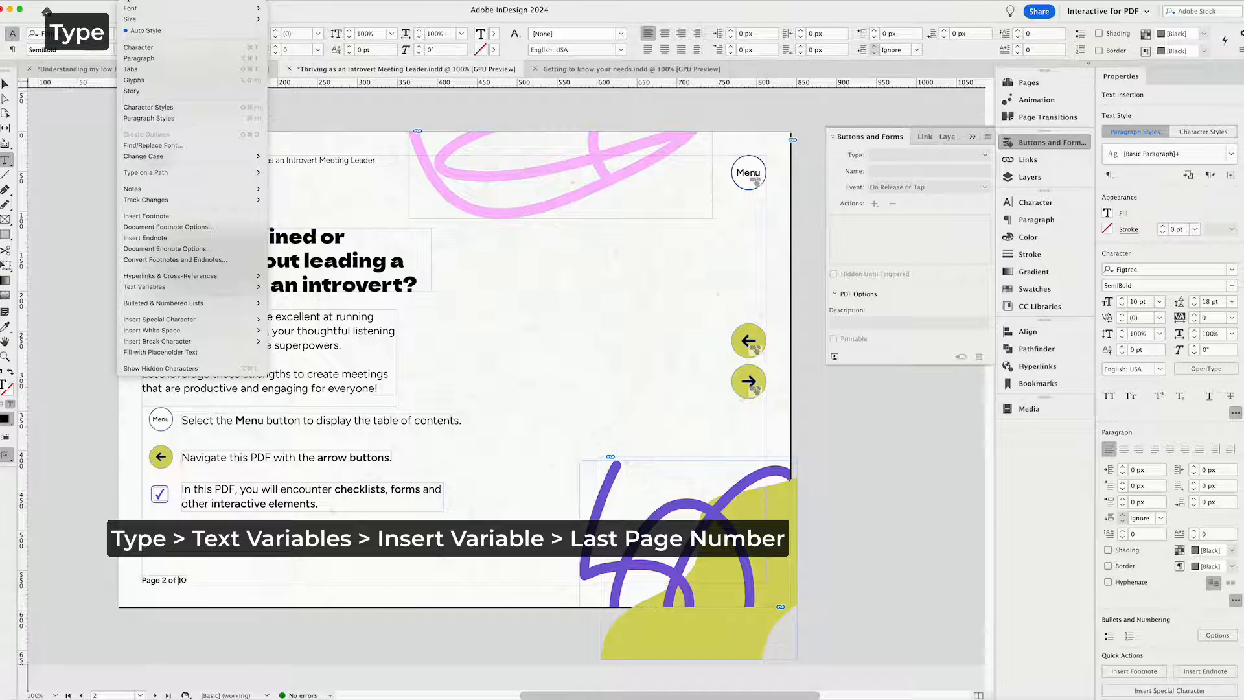
mouse_move(187, 293)
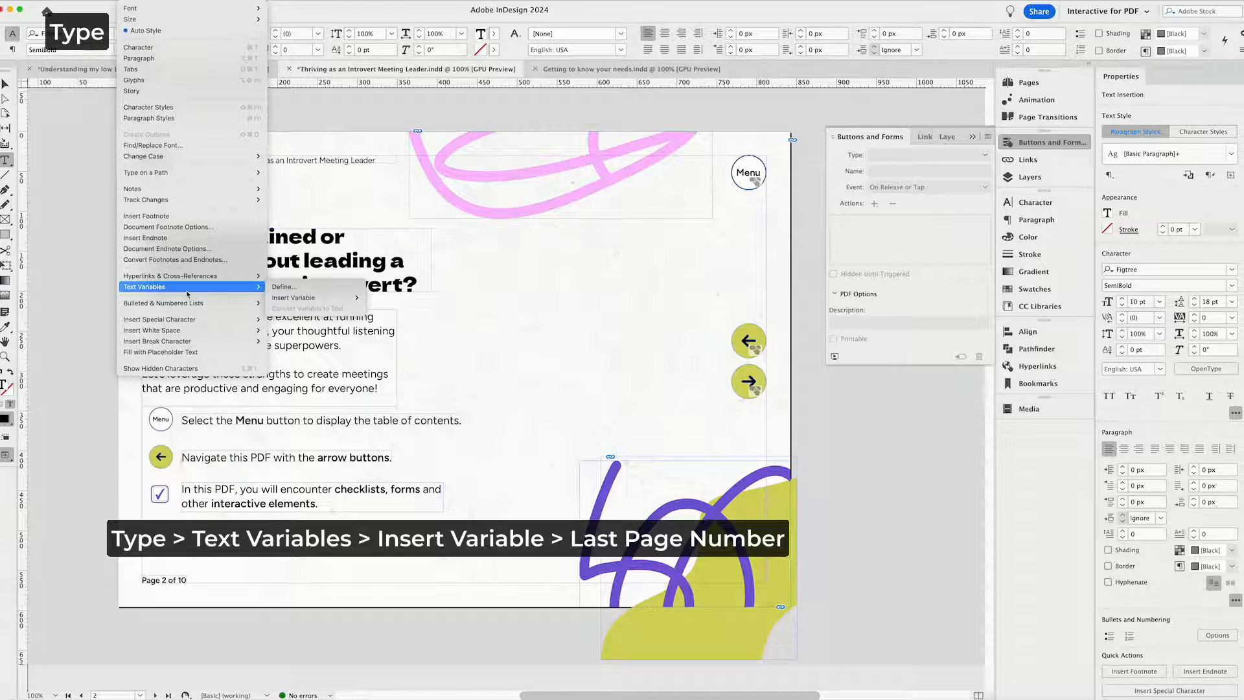
mouse_move(307, 302)
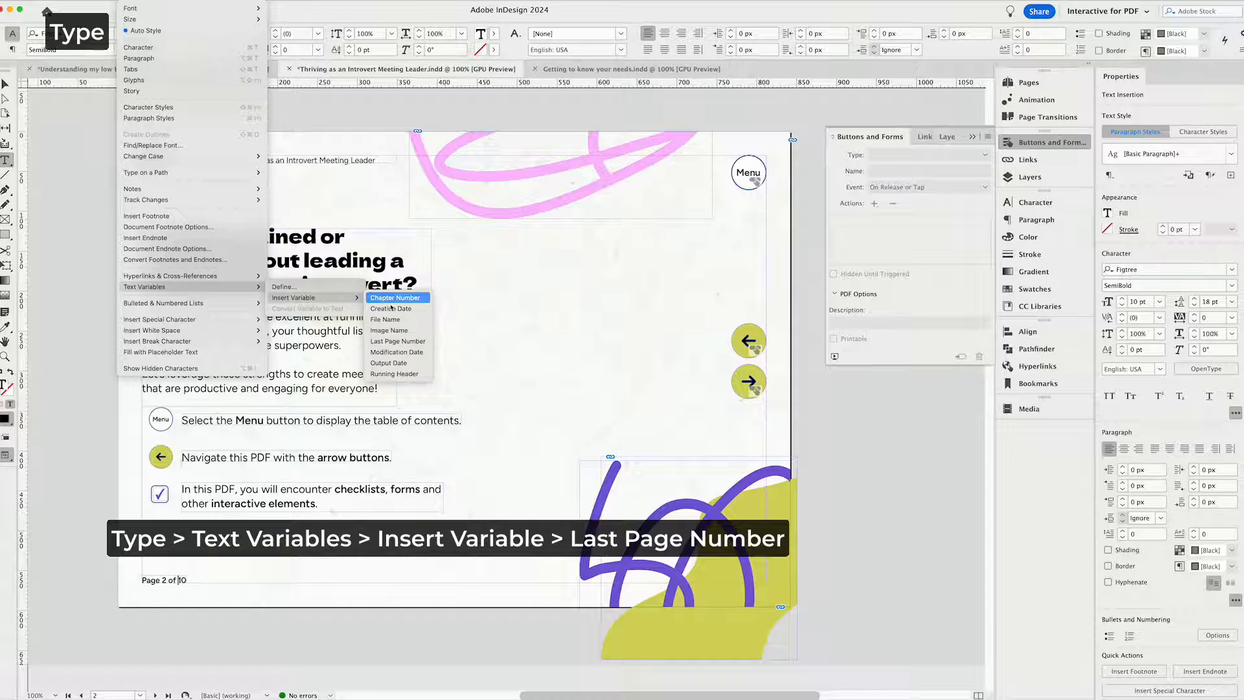
click(398, 341)
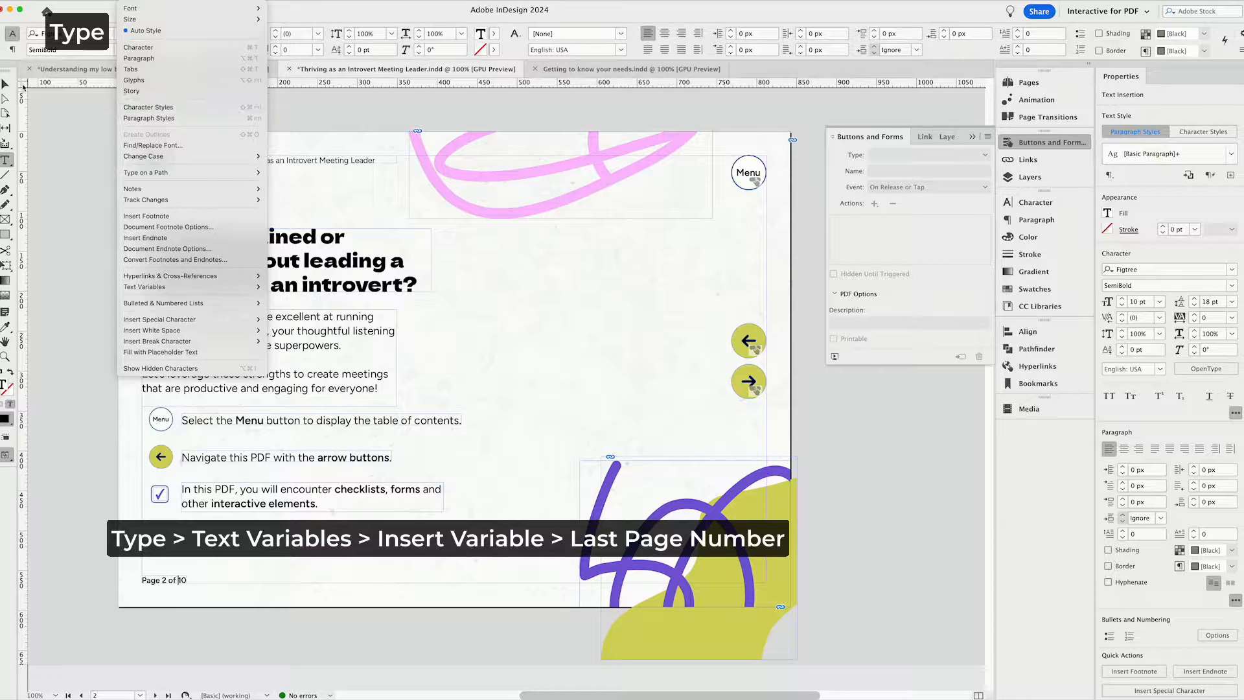
click(7, 84)
click(536, 345)
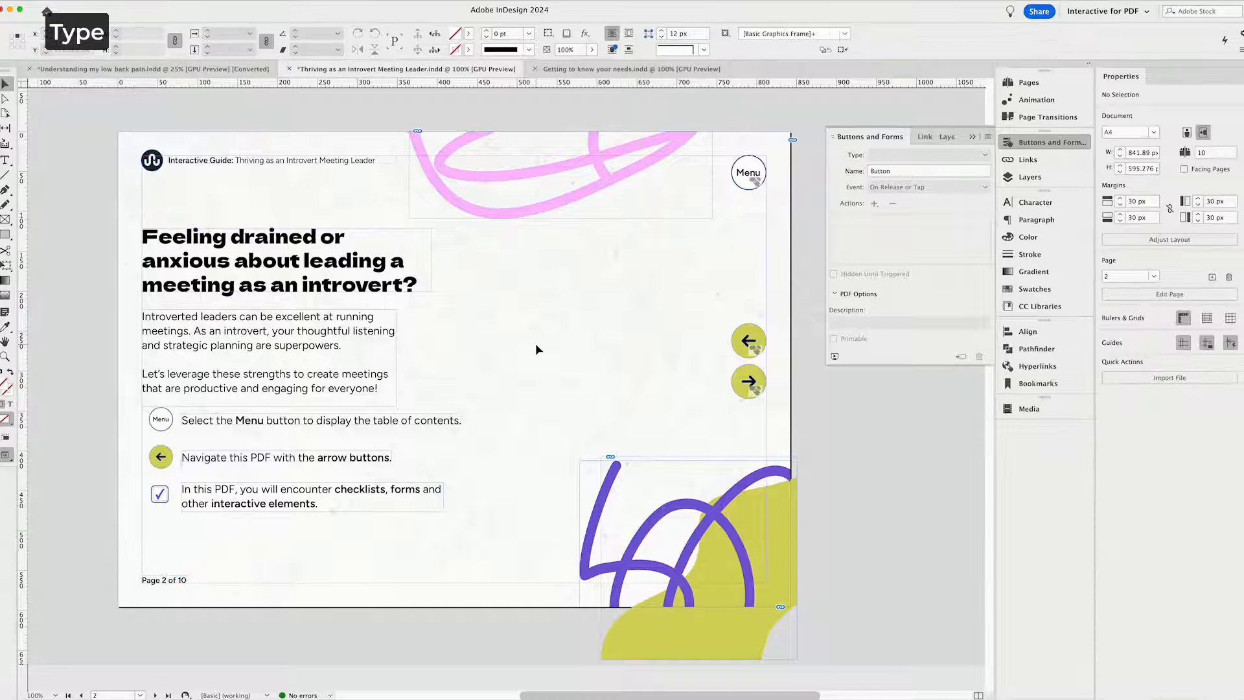
key(w)
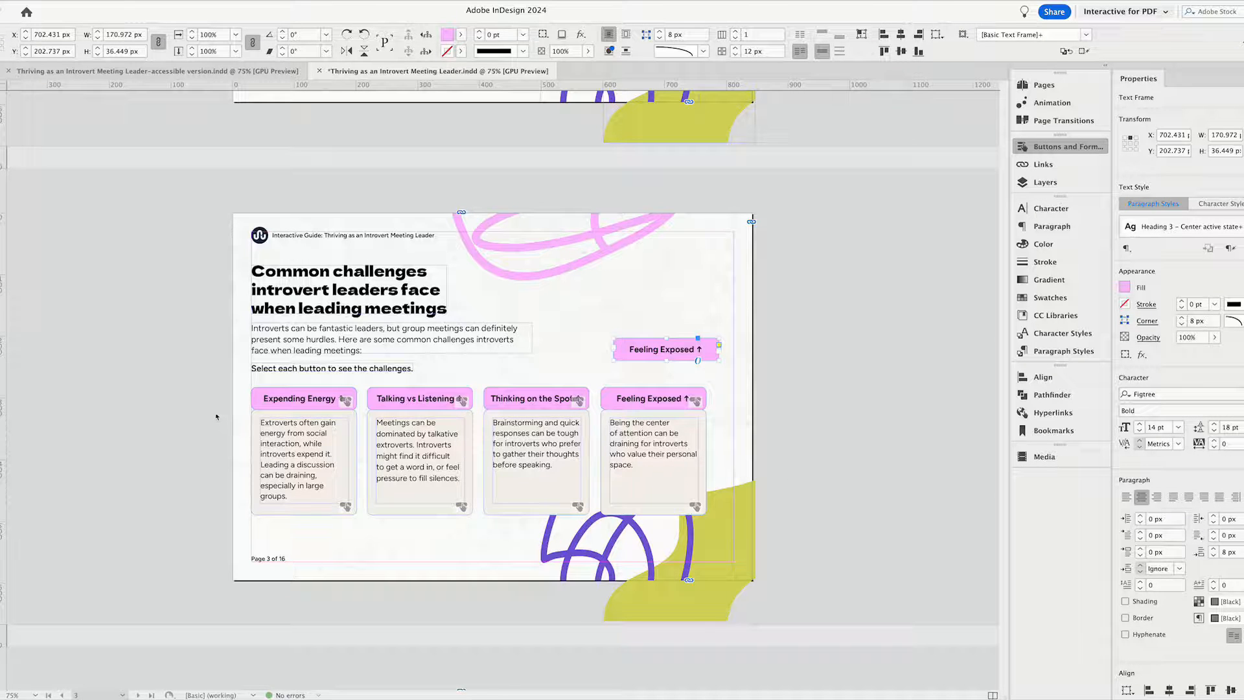
Examine the first tab's objects on page 3 and how its tab buttons and content are named in the layer list.
click(228, 397)
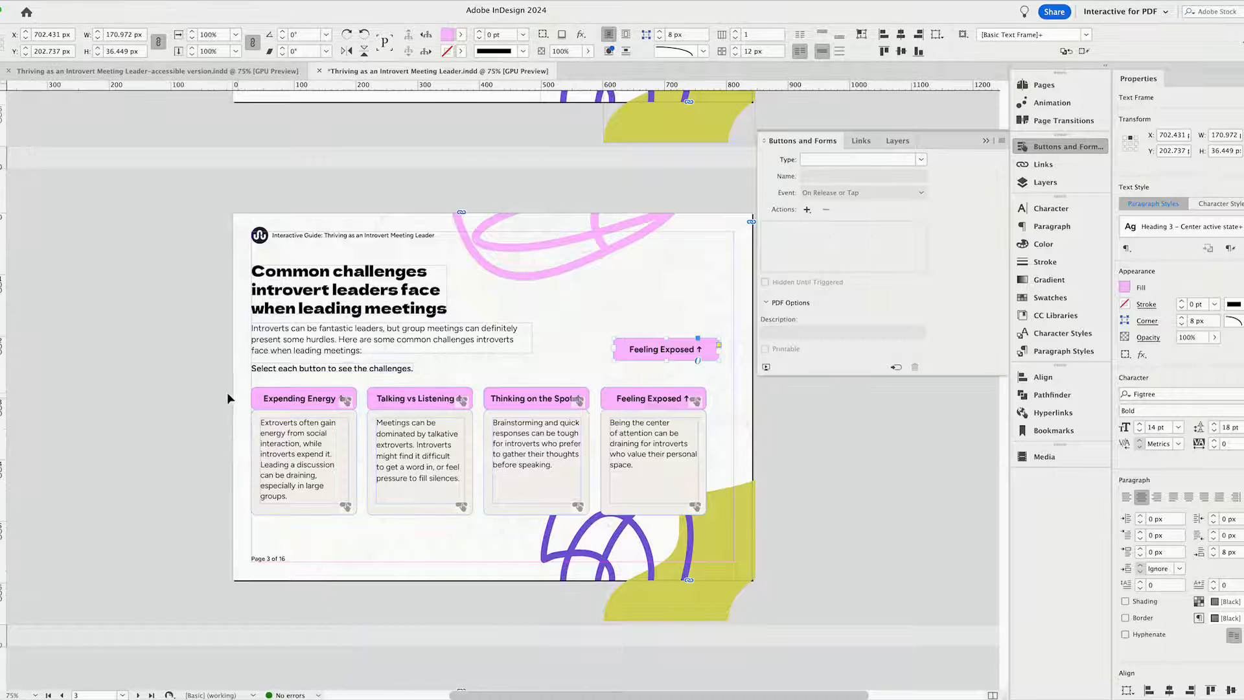
click(299, 458)
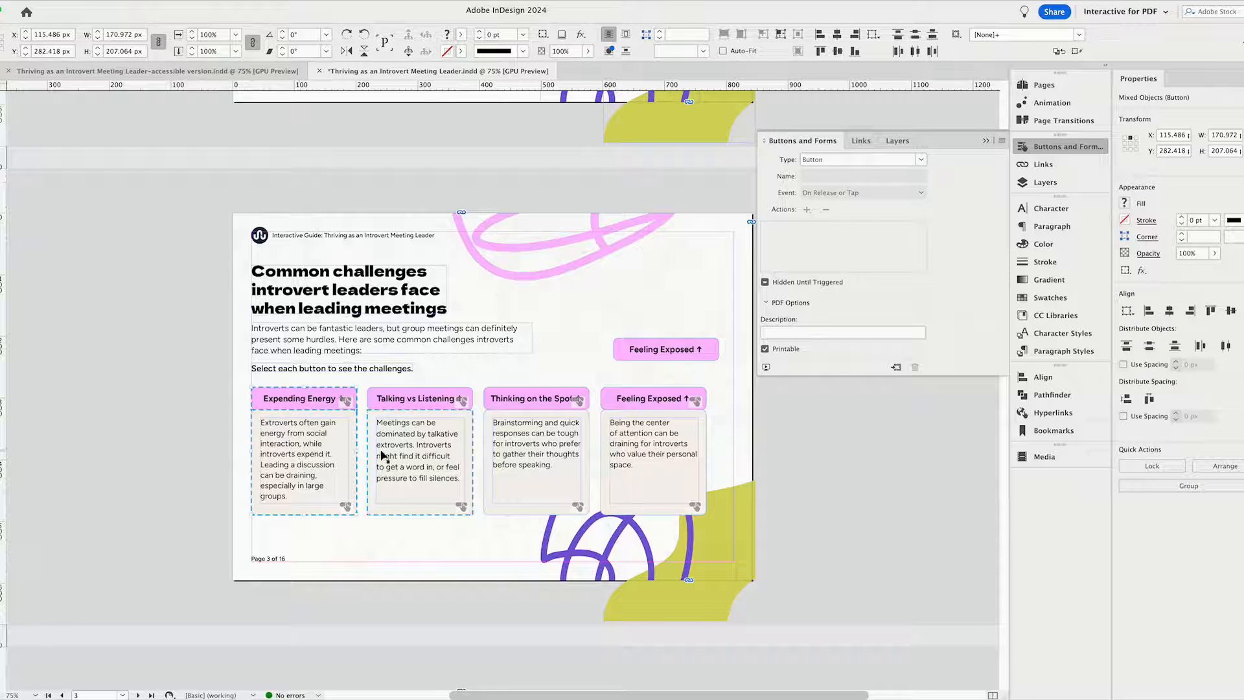
click(1070, 183)
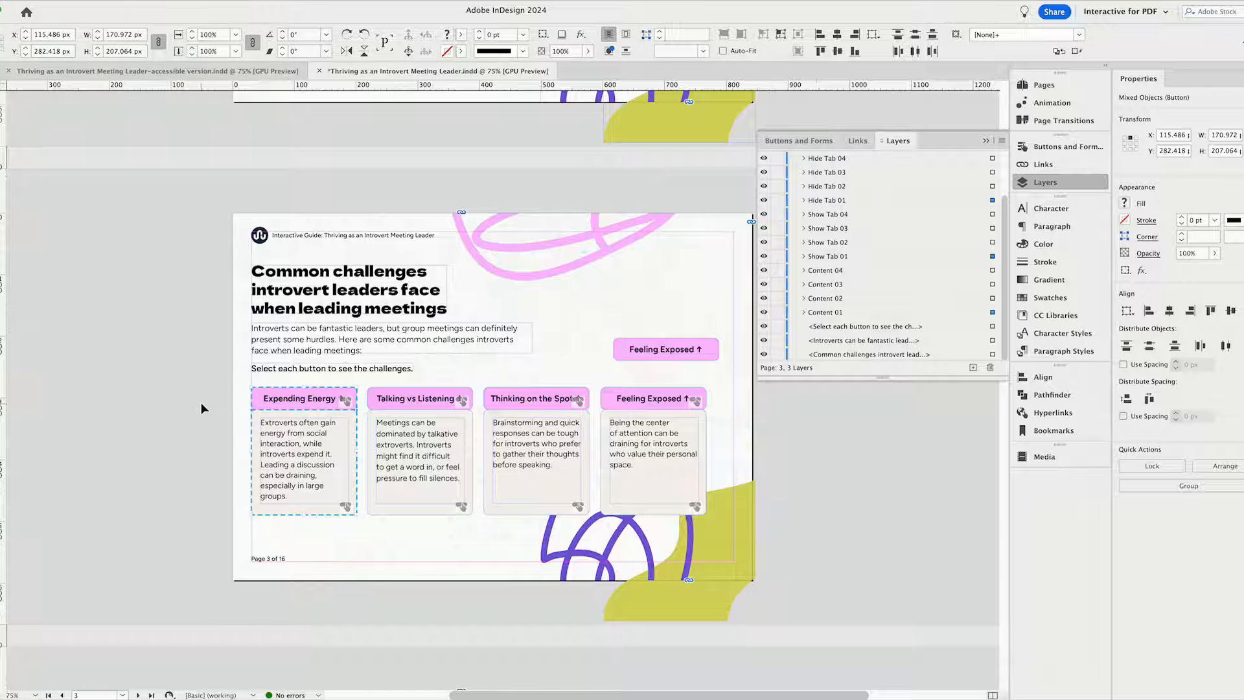
click(322, 471)
click(293, 441)
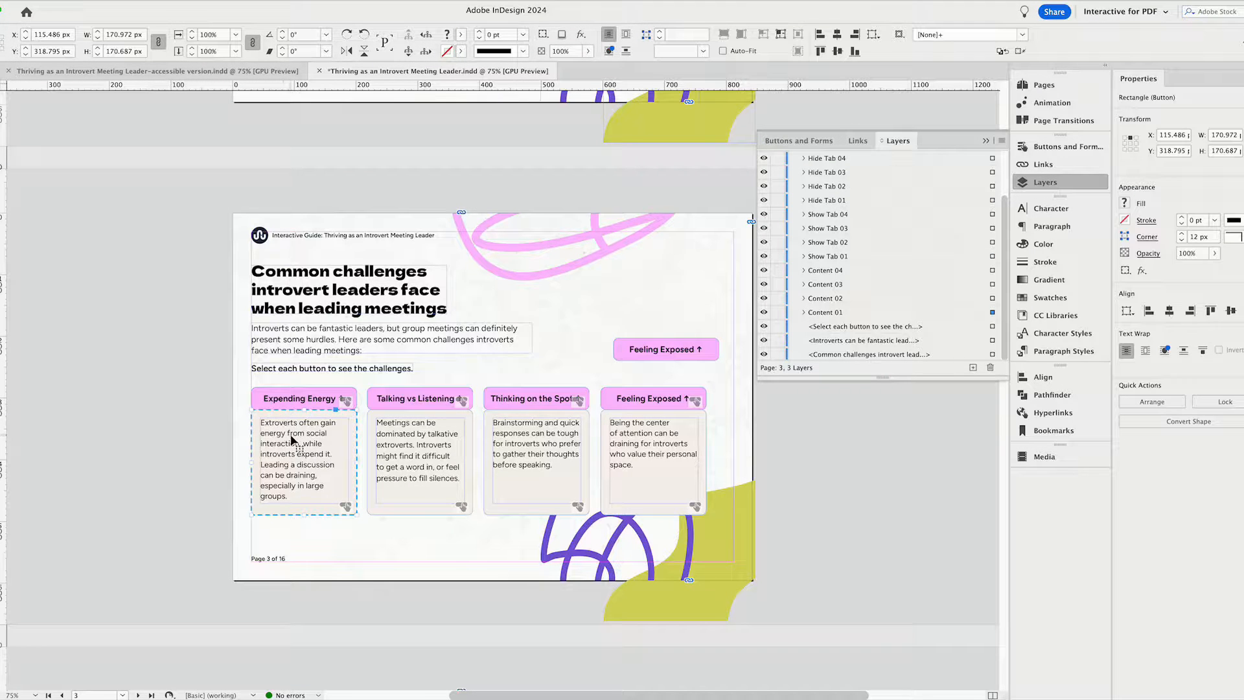
Move the upper "Expending Energy" tab button to about X 129 px, Y 264 px, and select the matching button beneath it.
click(272, 402)
drag(272, 402, 279, 387)
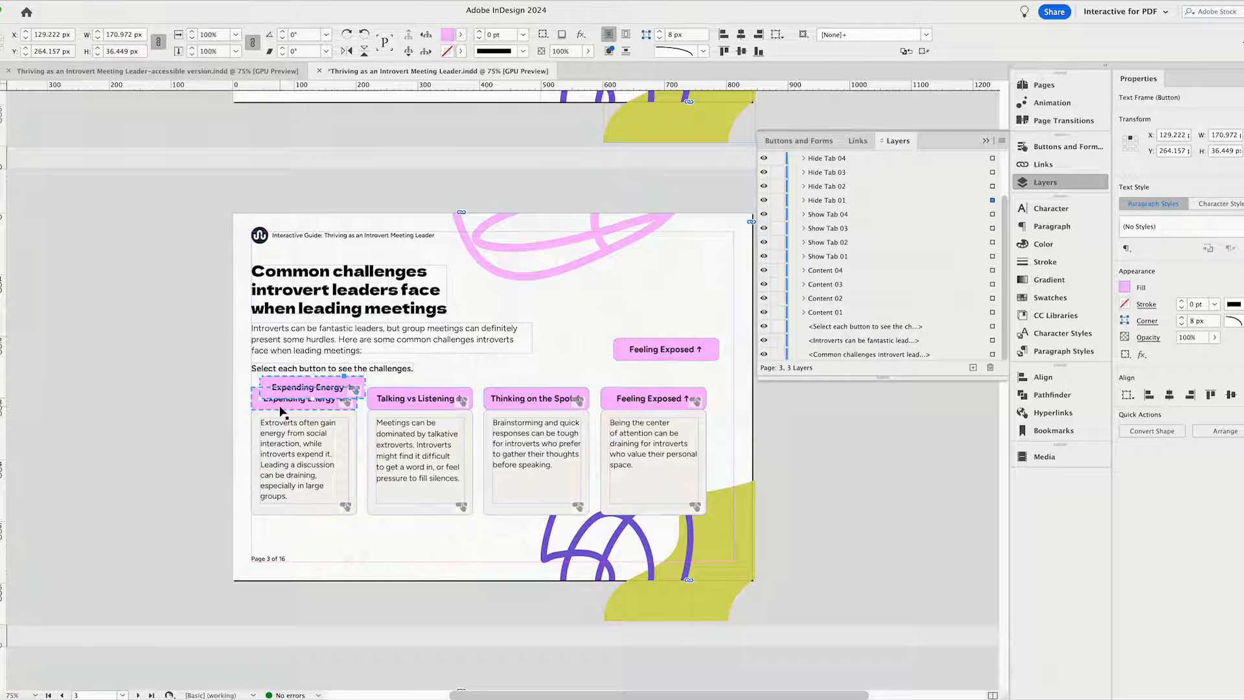
click(234, 405)
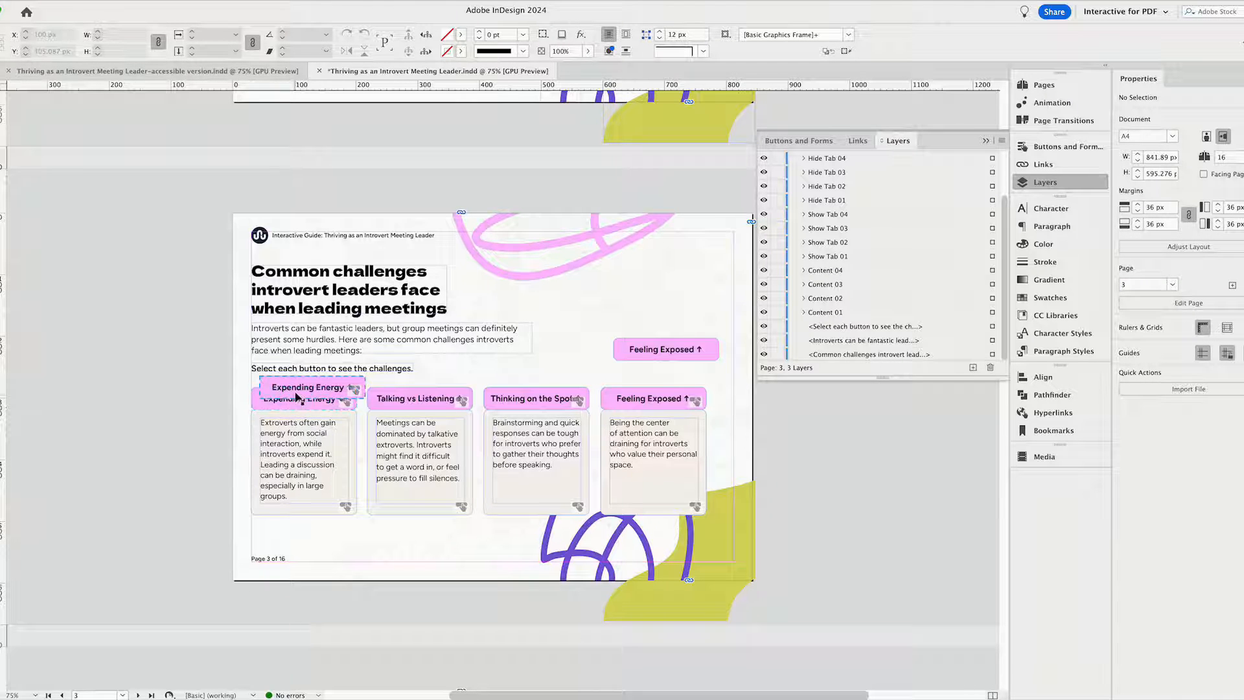
click(263, 403)
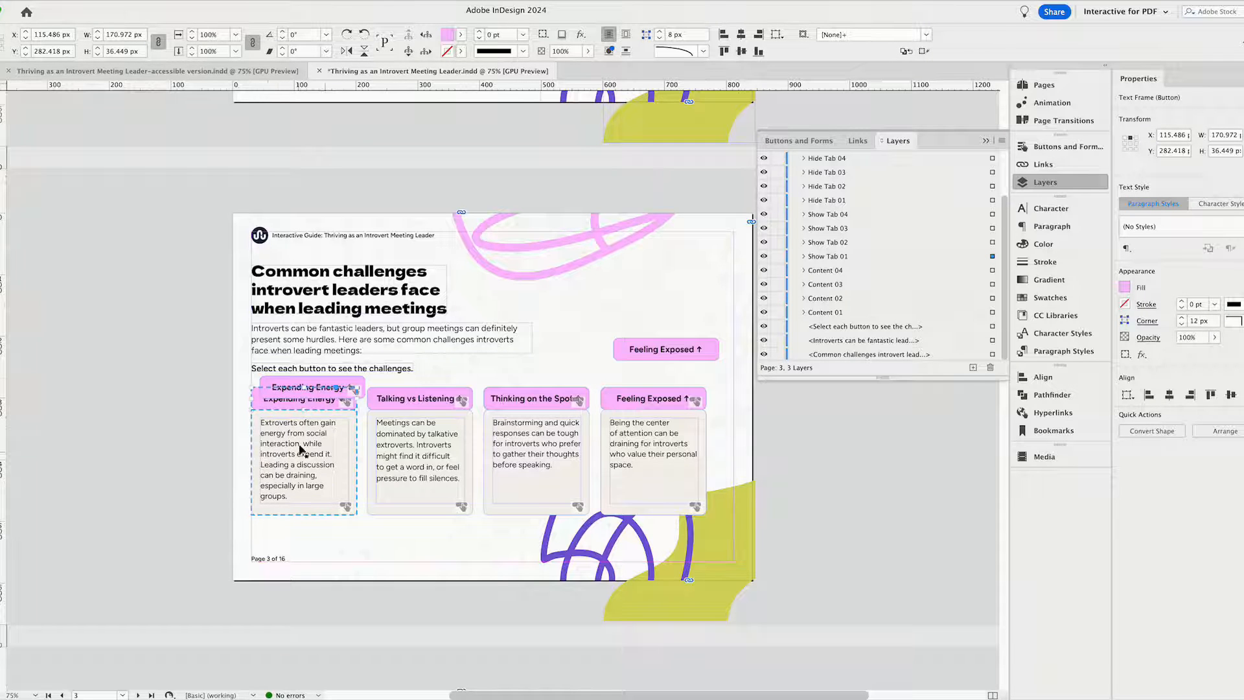
click(284, 388)
Convert the separate "Feeling Exposed" text frame above the fourth card into an interactive element of type Button.
click(648, 346)
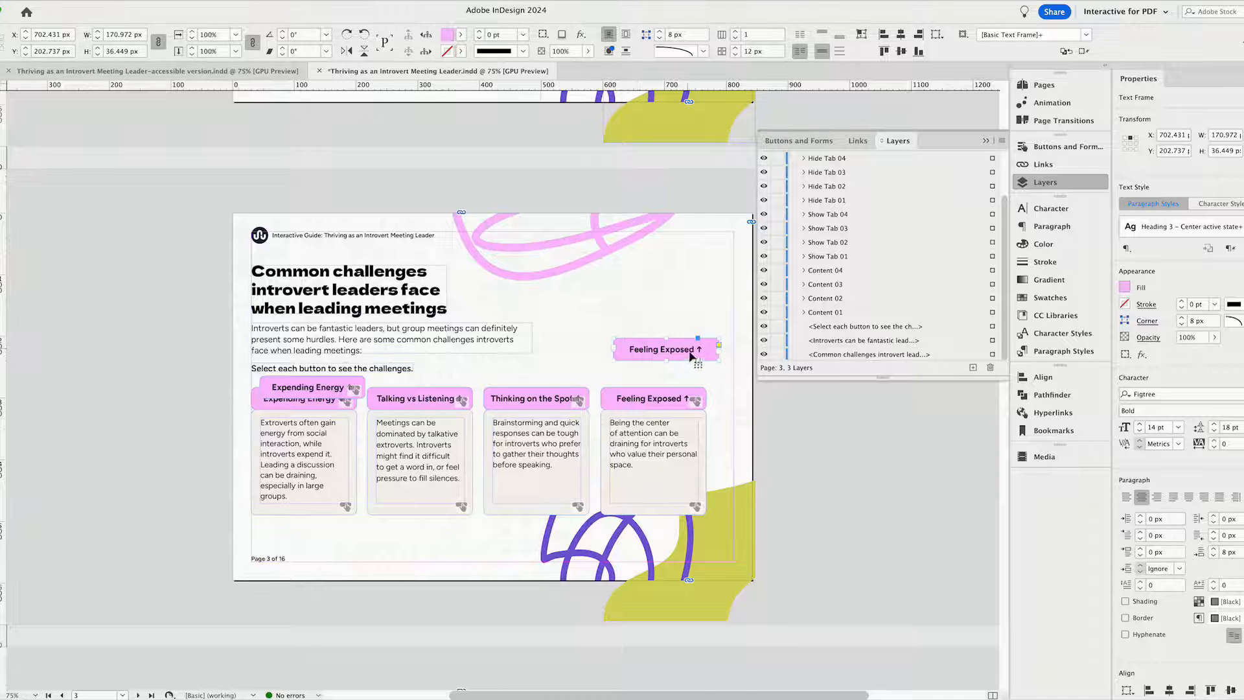
click(1048, 148)
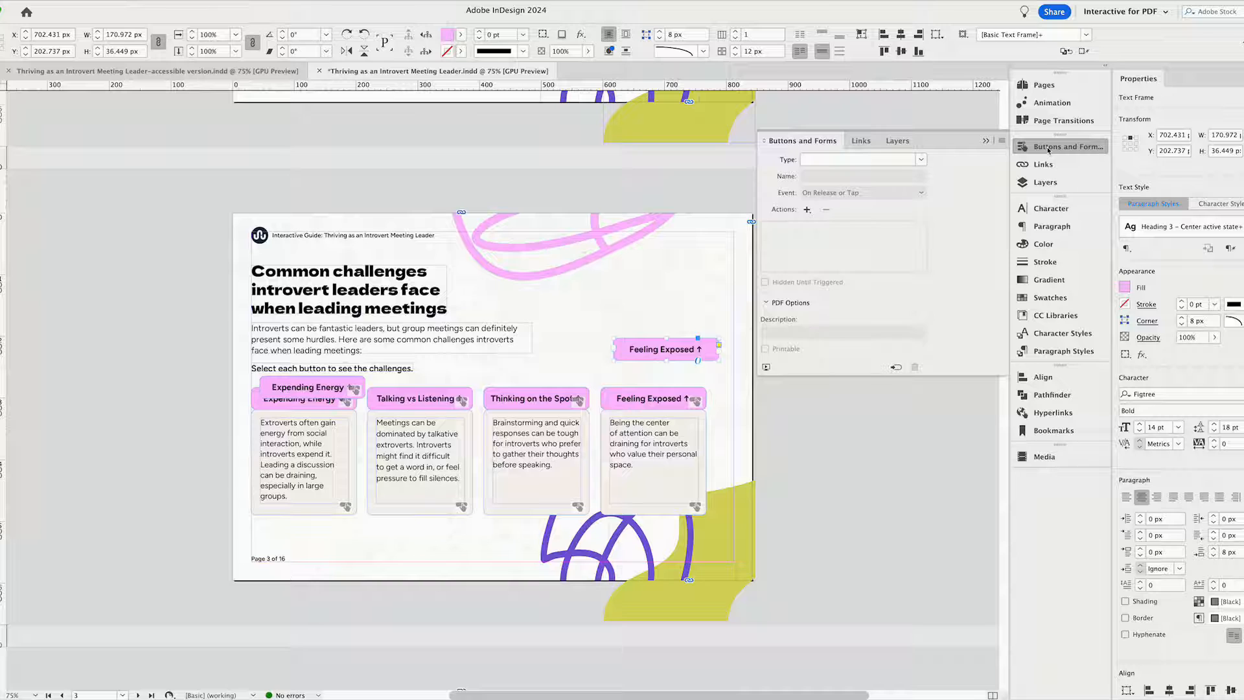
click(920, 161)
click(862, 177)
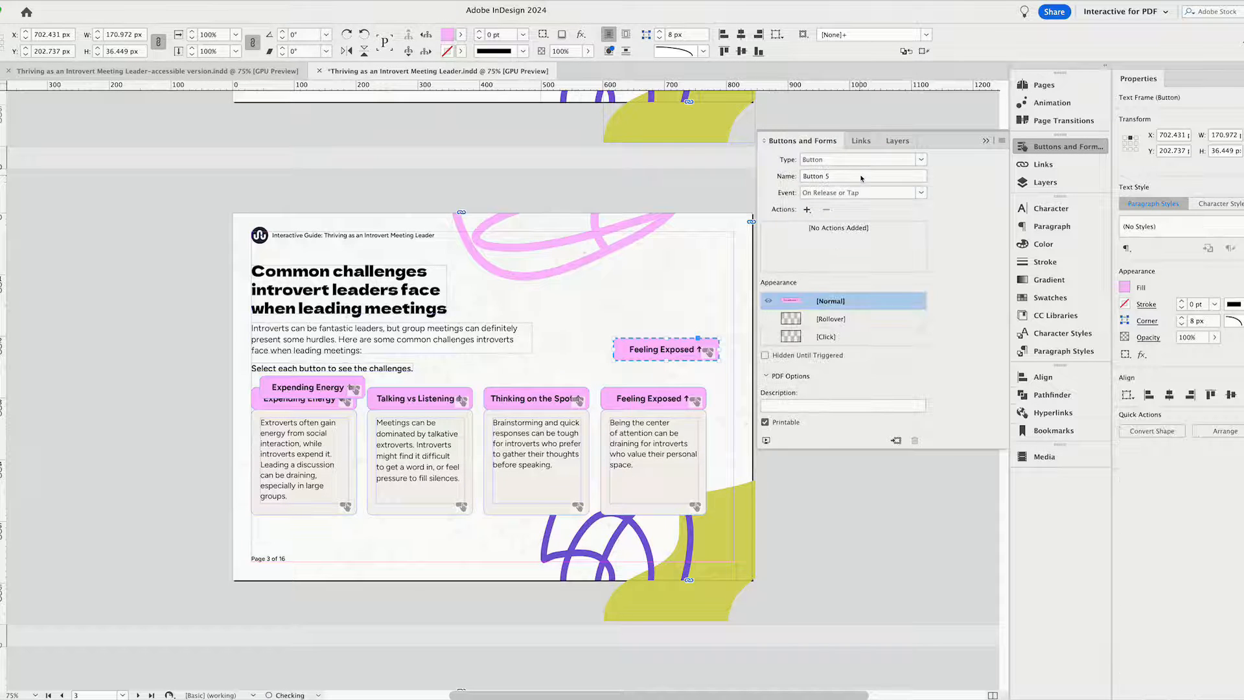
click(807, 209)
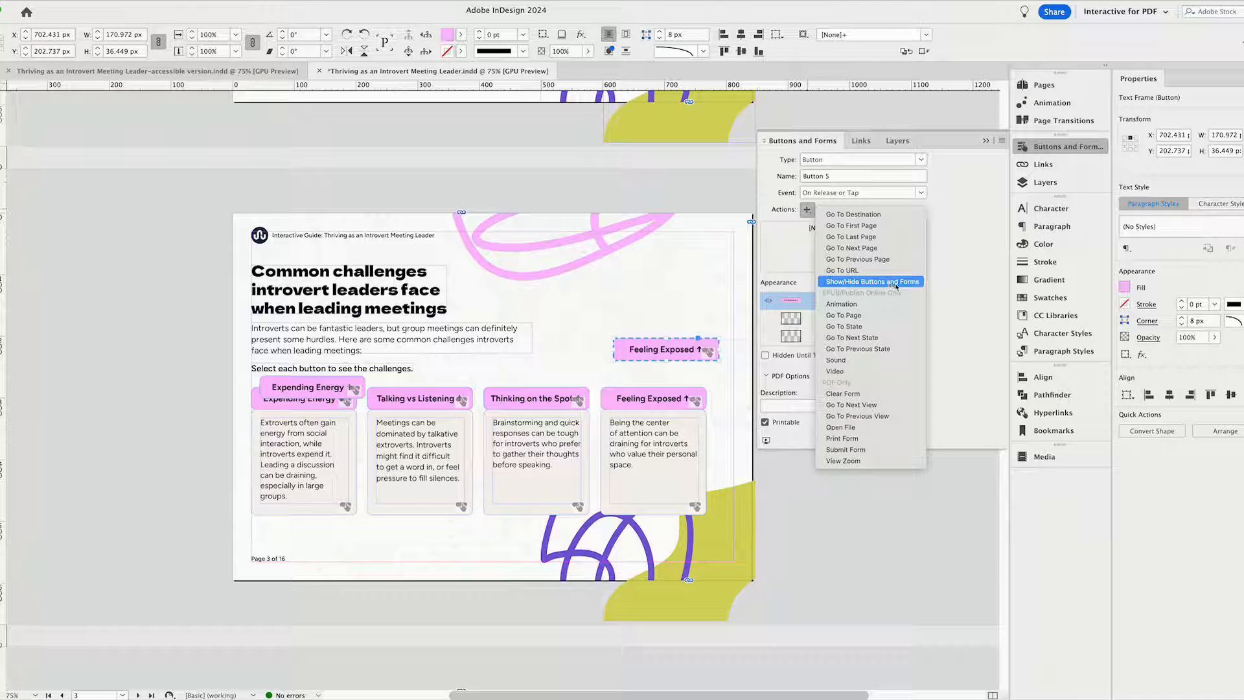
click(923, 282)
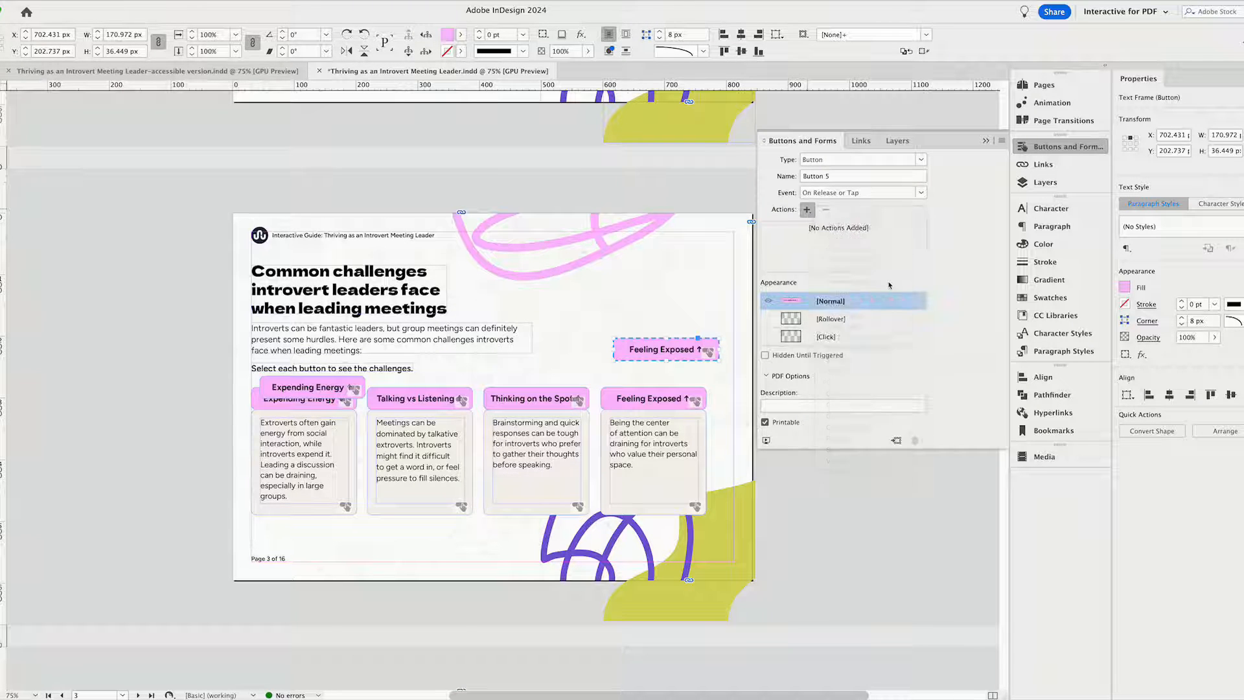
click(671, 281)
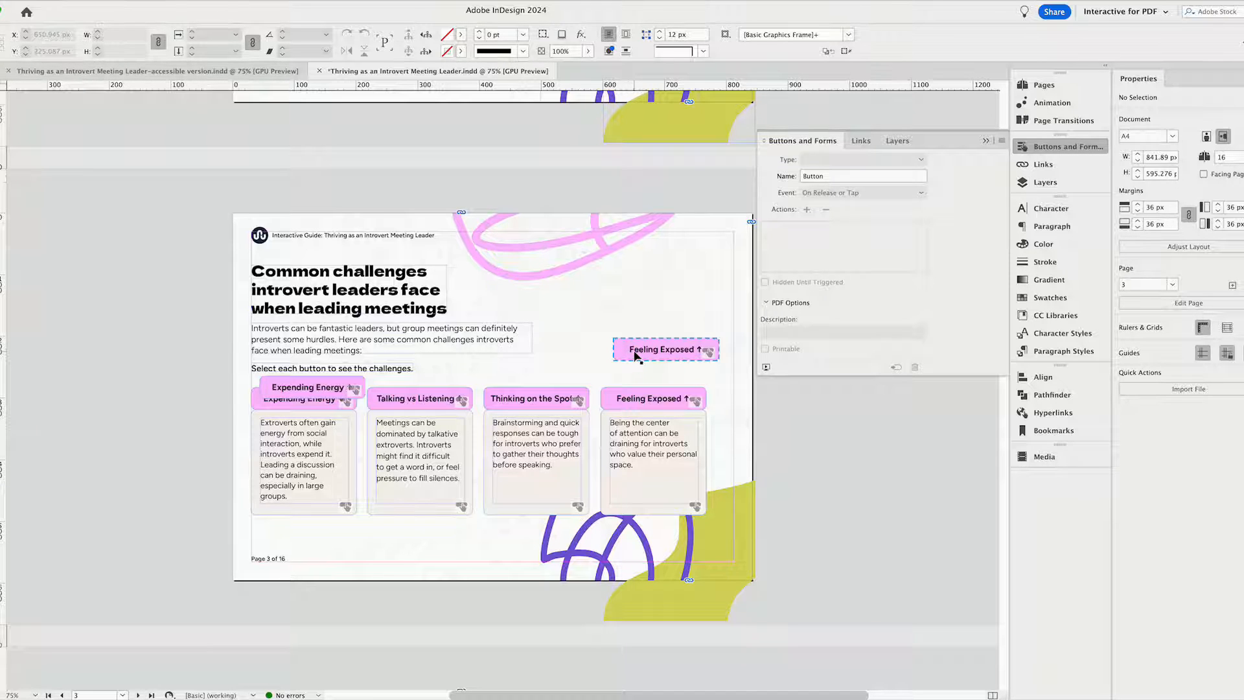
Move the separate "Feeling Exposed" button off page 3 onto the pasteboard, to about X 996 px, Y 340 px.
drag(630, 355, 807, 442)
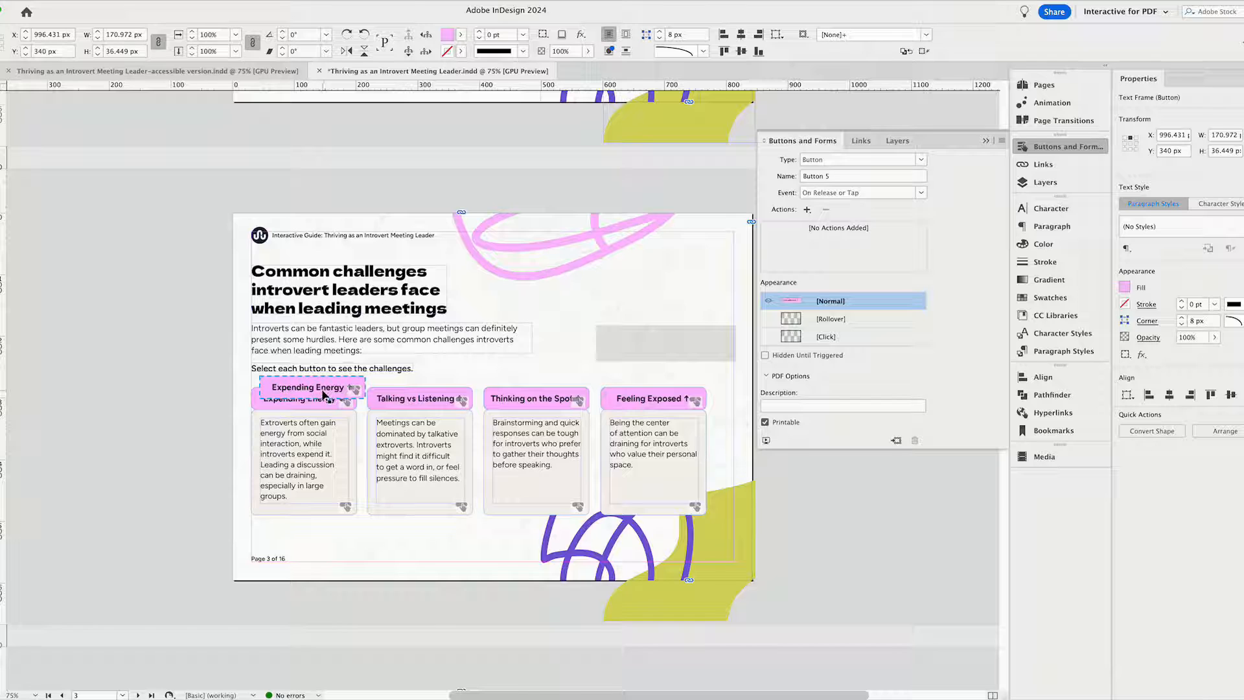
click(433, 380)
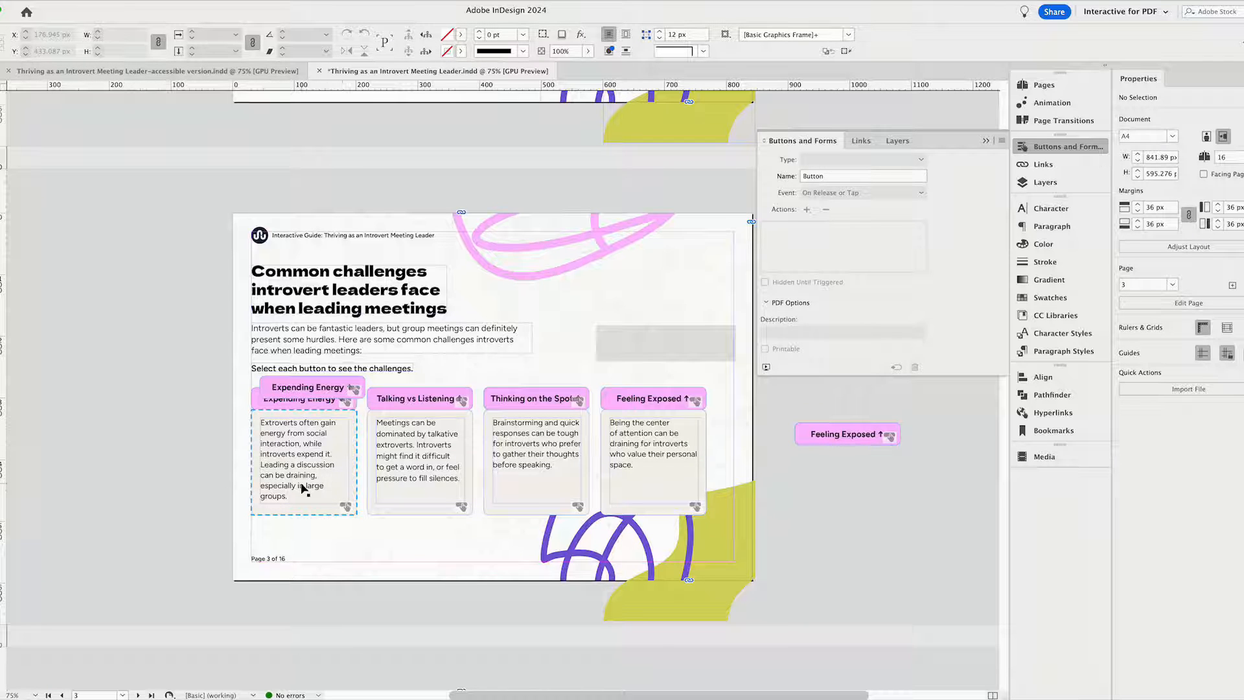
Examine the first content card's button settings and which elements the lower "Expending Energy" button shows or hides.
click(325, 479)
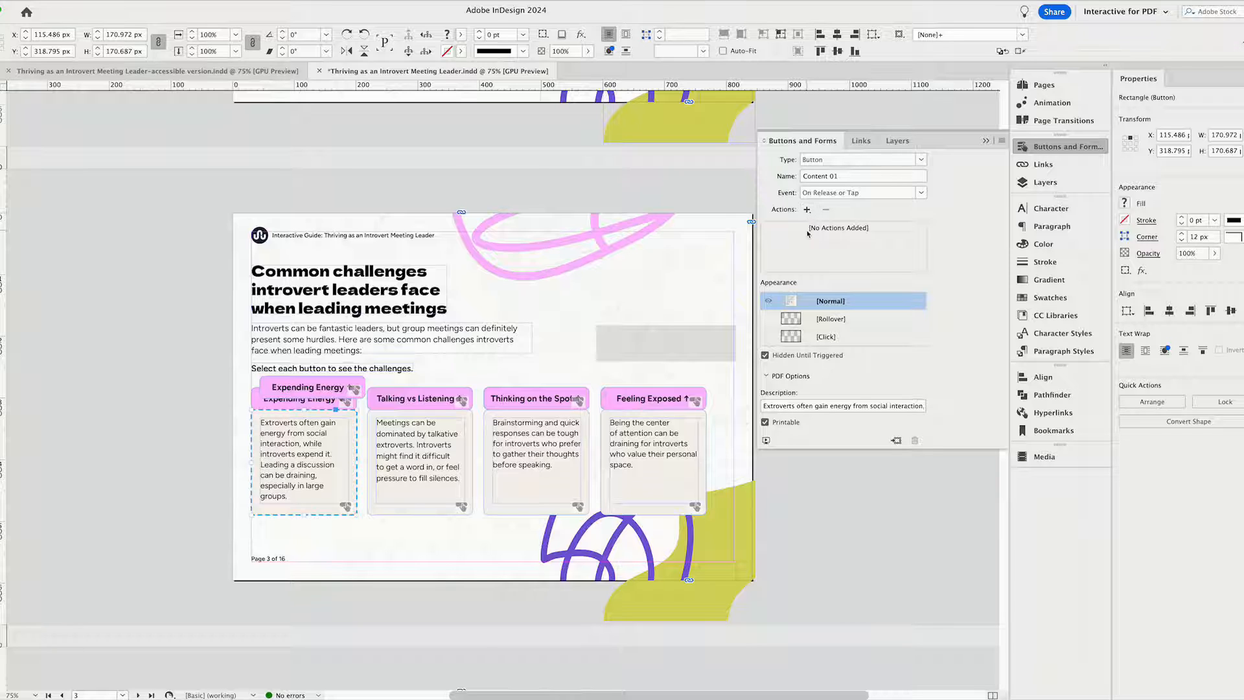
click(215, 414)
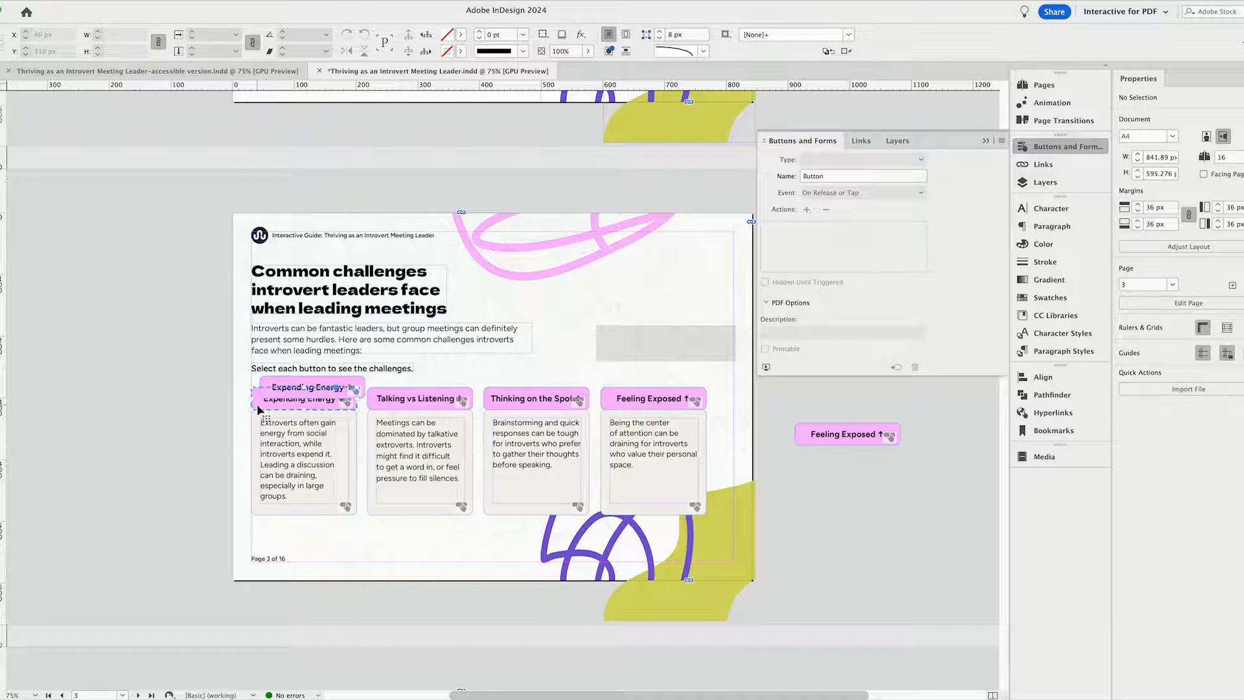
click(256, 407)
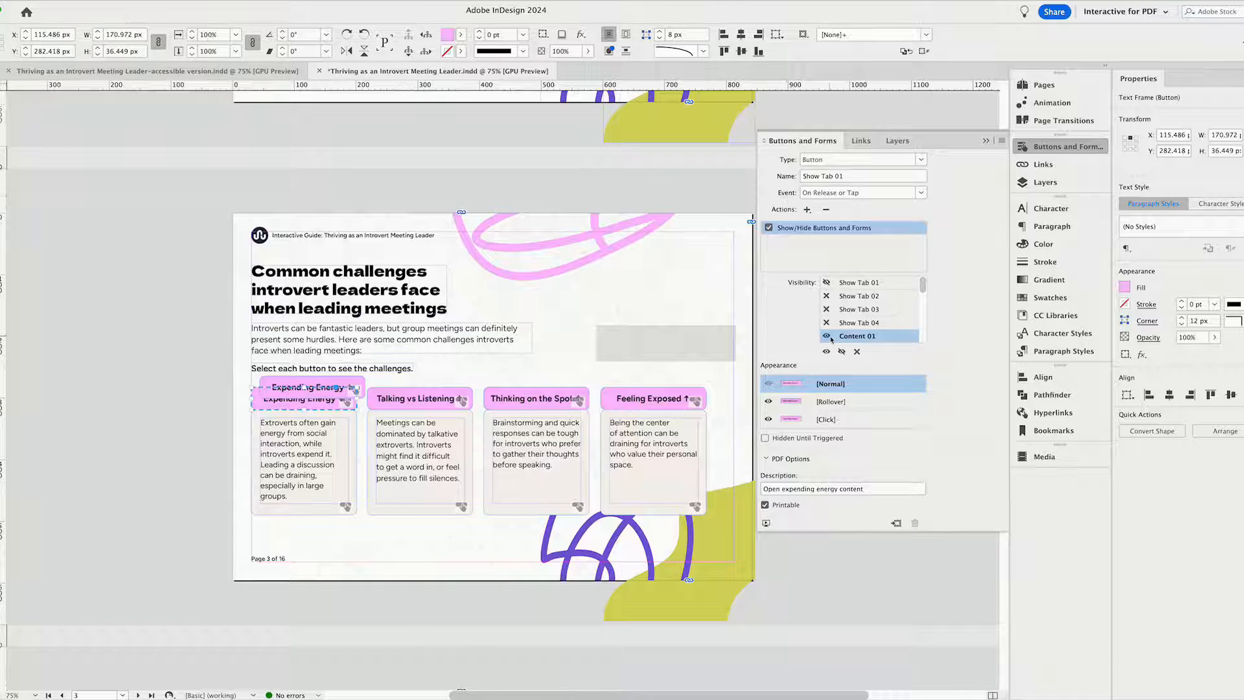
click(300, 455)
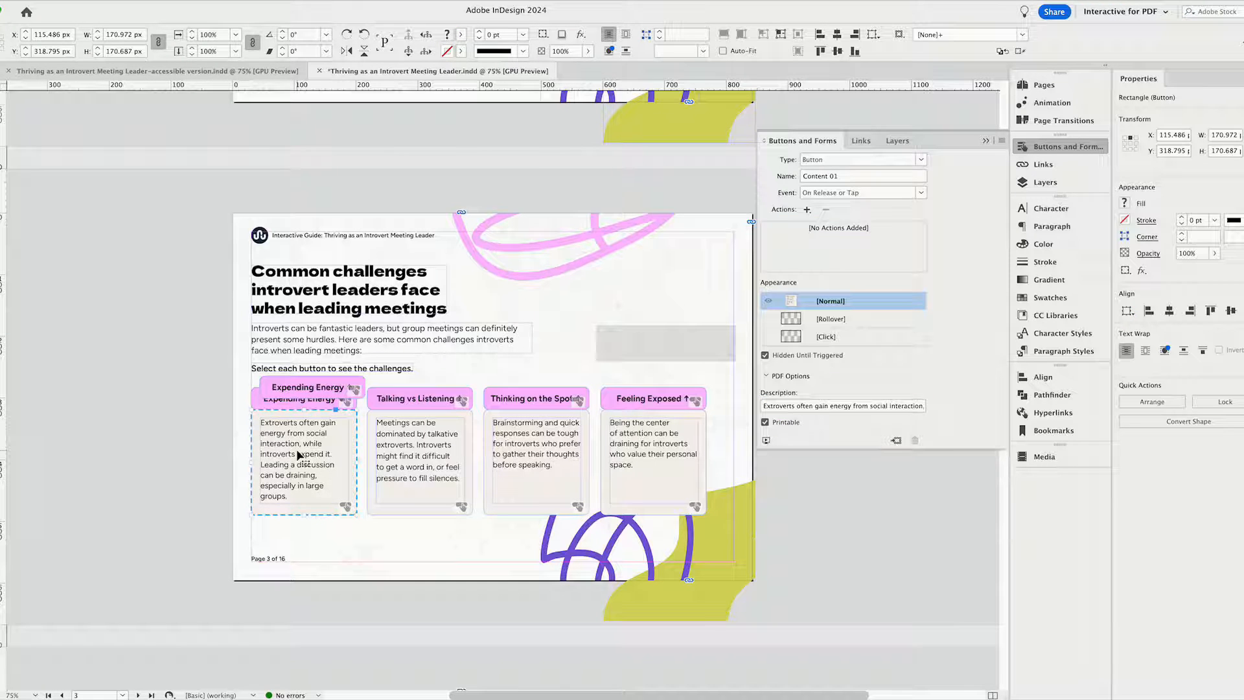
click(263, 401)
click(826, 336)
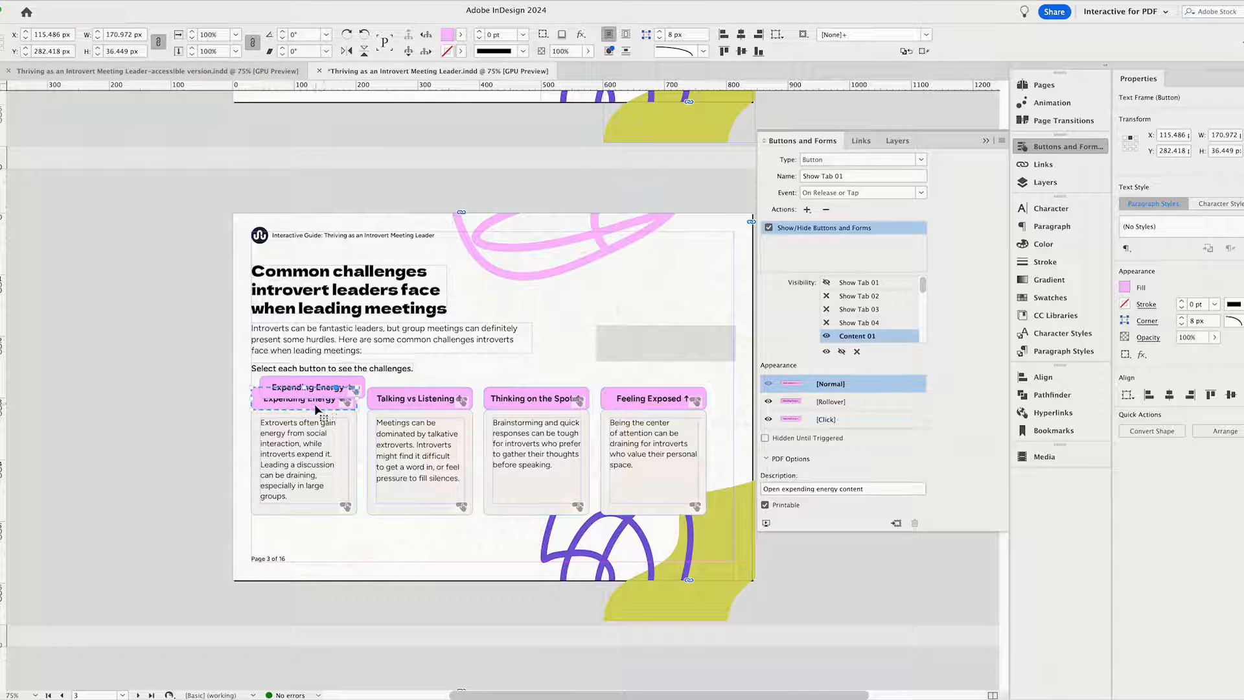
click(853, 283)
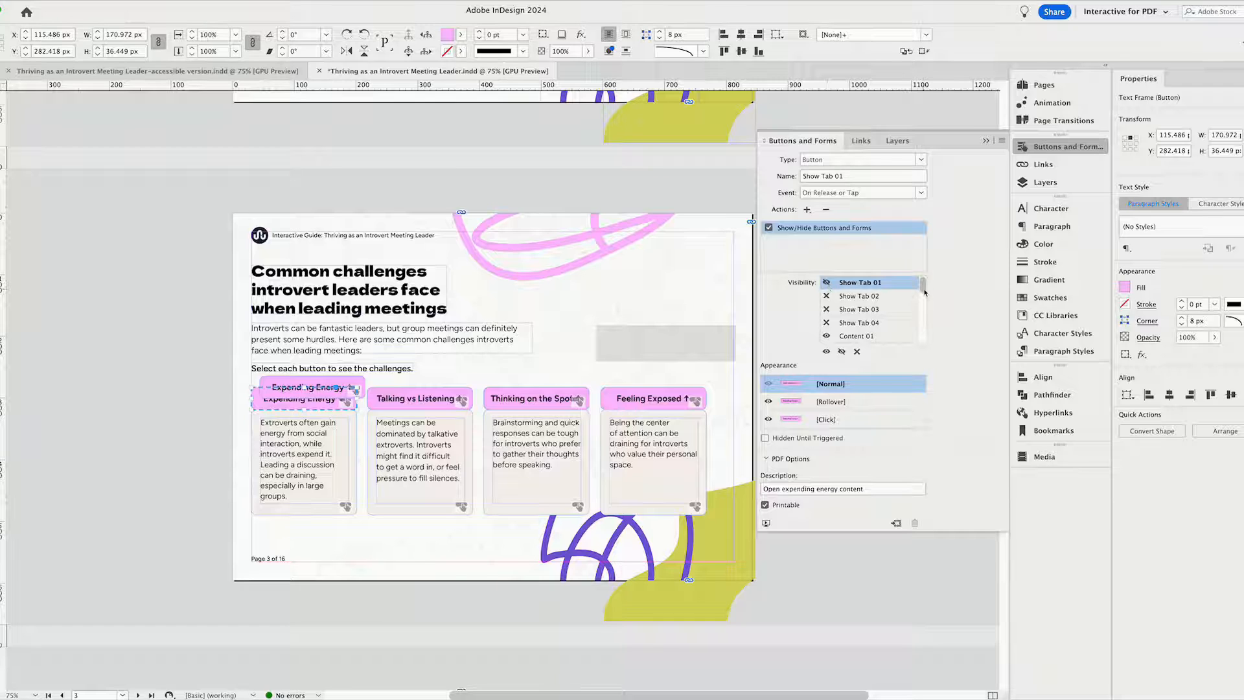
scroll(920, 301, down, 3)
scroll(925, 308, down, 1)
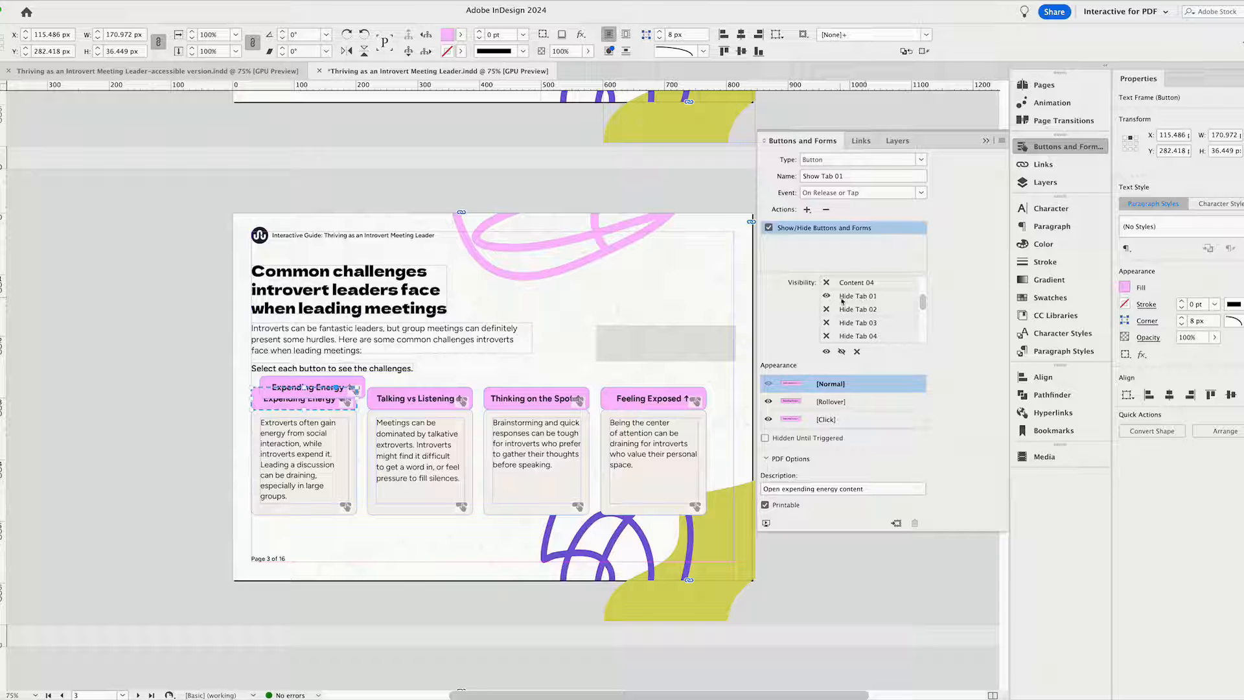
Examine the Show/Hide Buttons and Forms visibility settings of the upper "Expending Energy" button and the "Talking vs Listening" button.
click(285, 386)
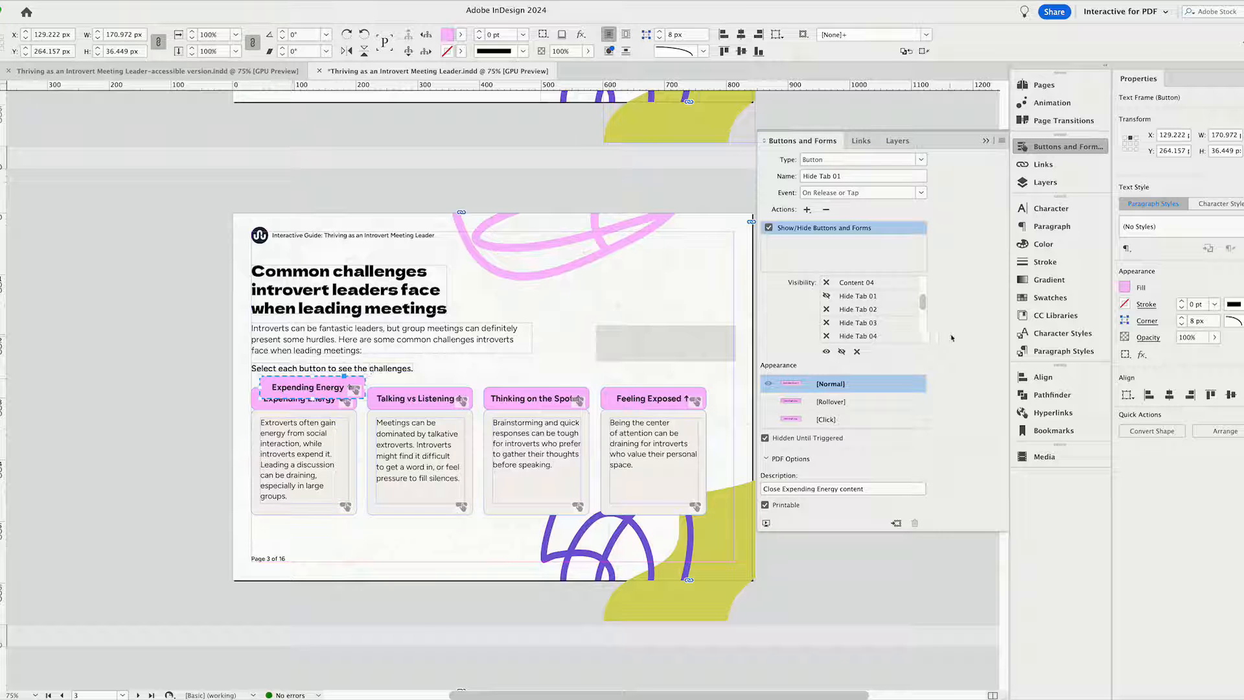
click(536, 377)
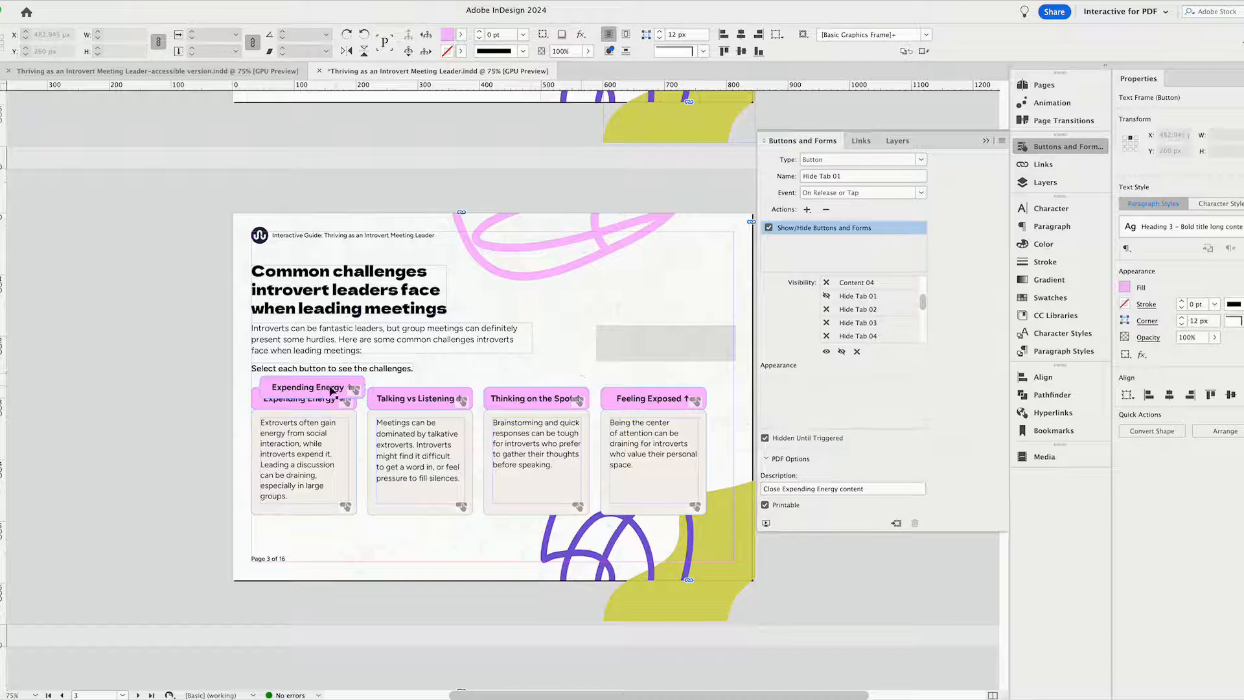
click(322, 390)
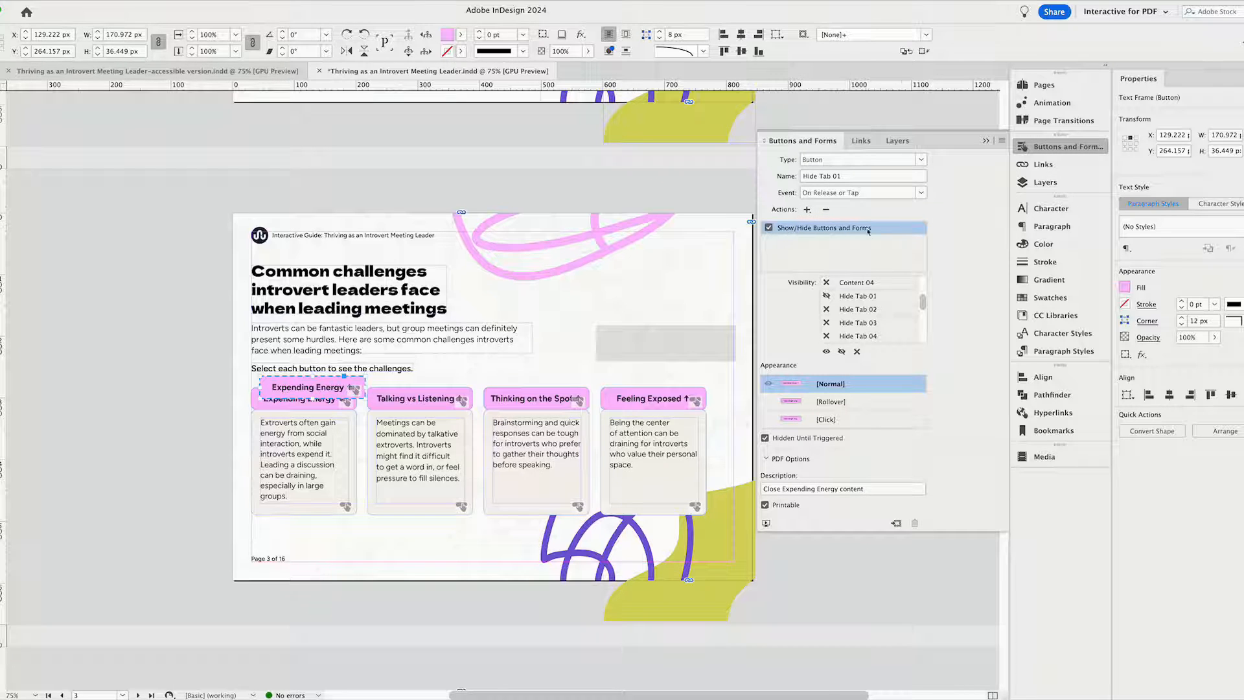
drag(923, 304, 923, 282)
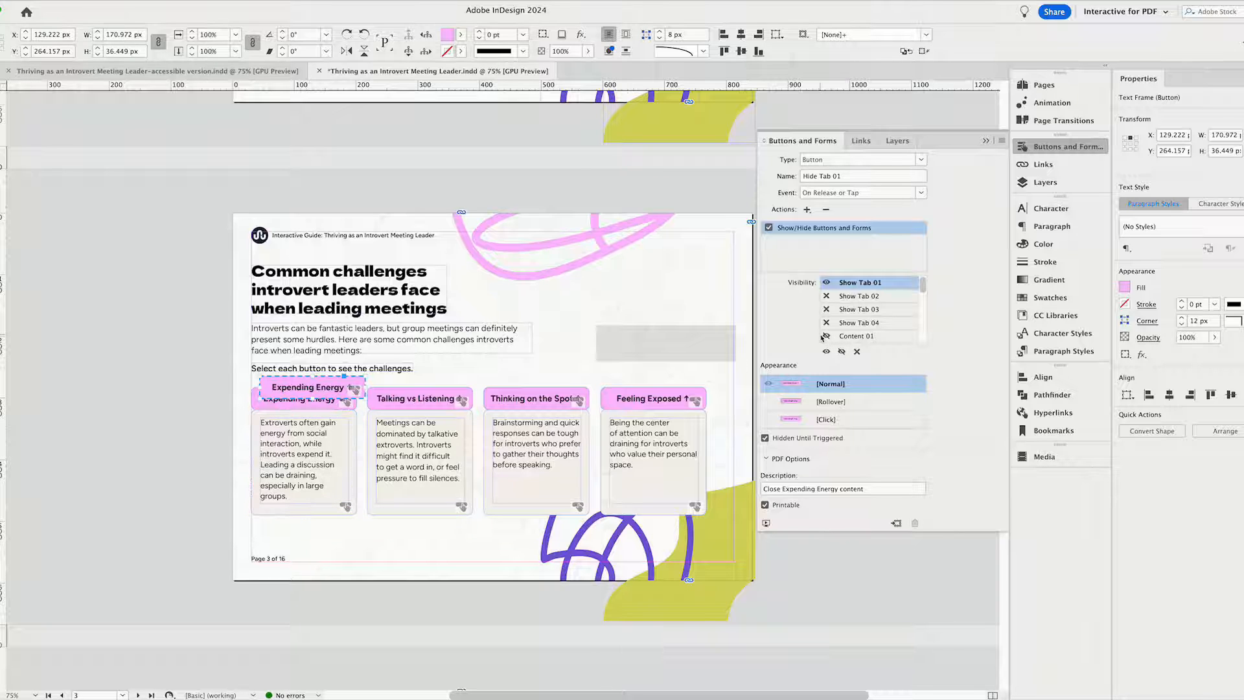
drag(923, 285, 924, 298)
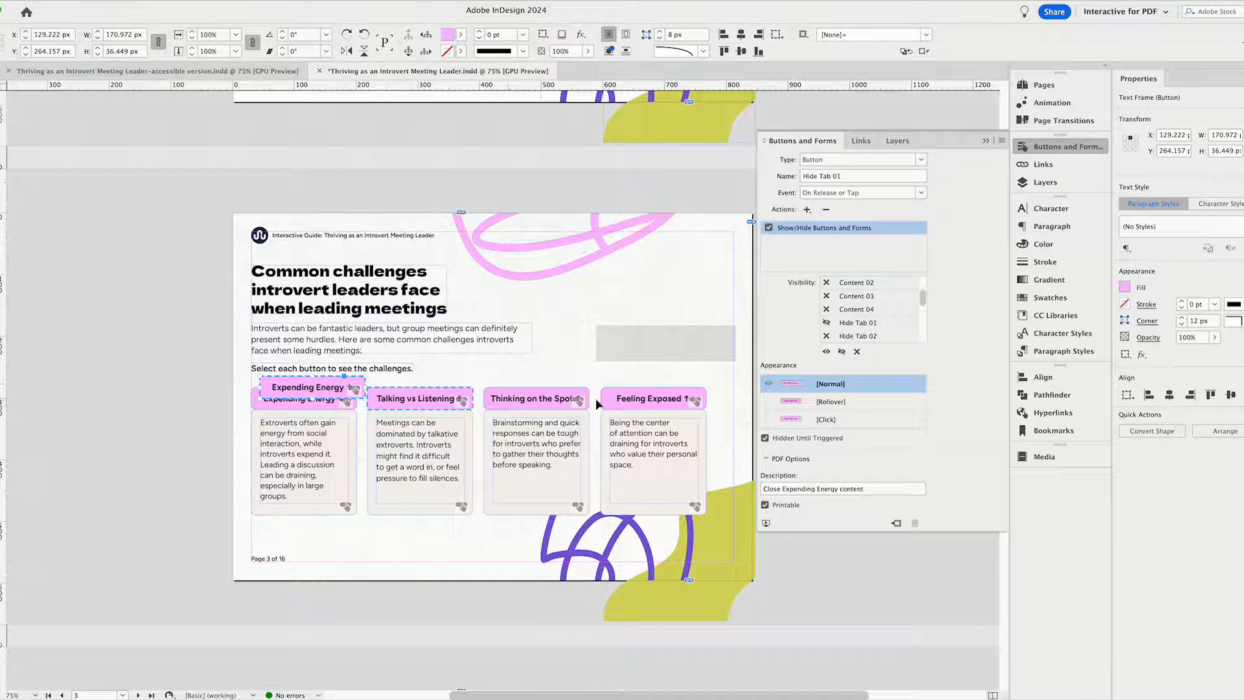
click(386, 396)
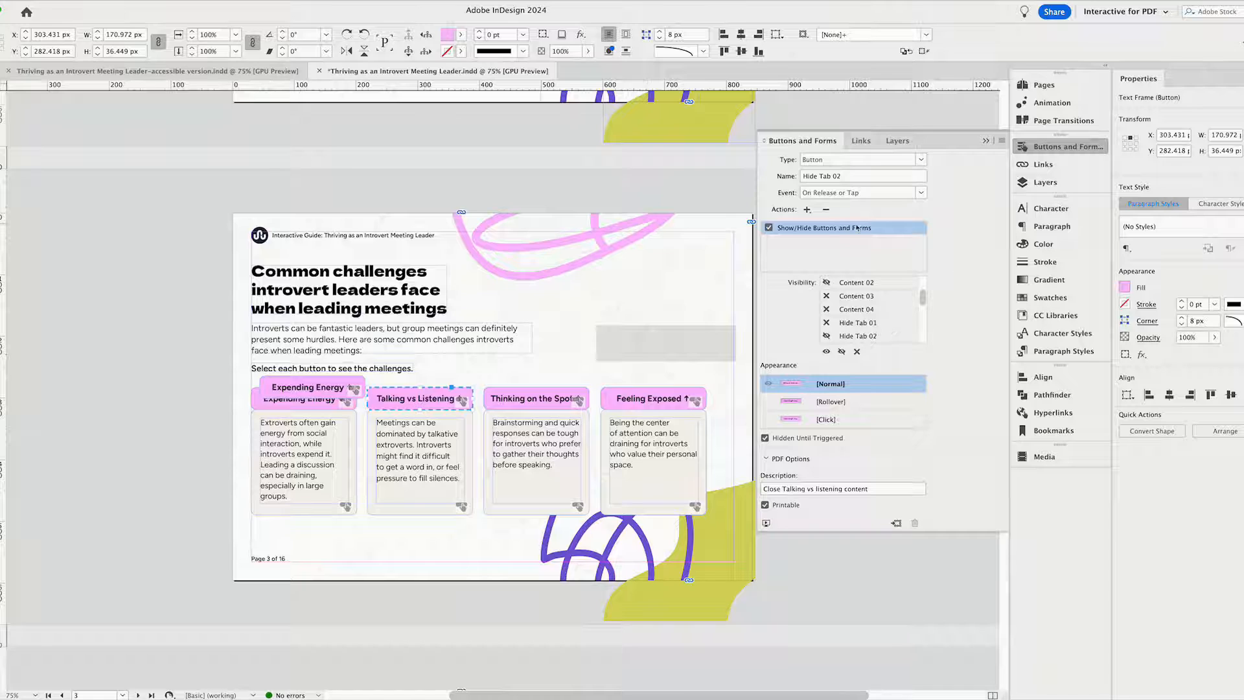
drag(922, 300, 925, 341)
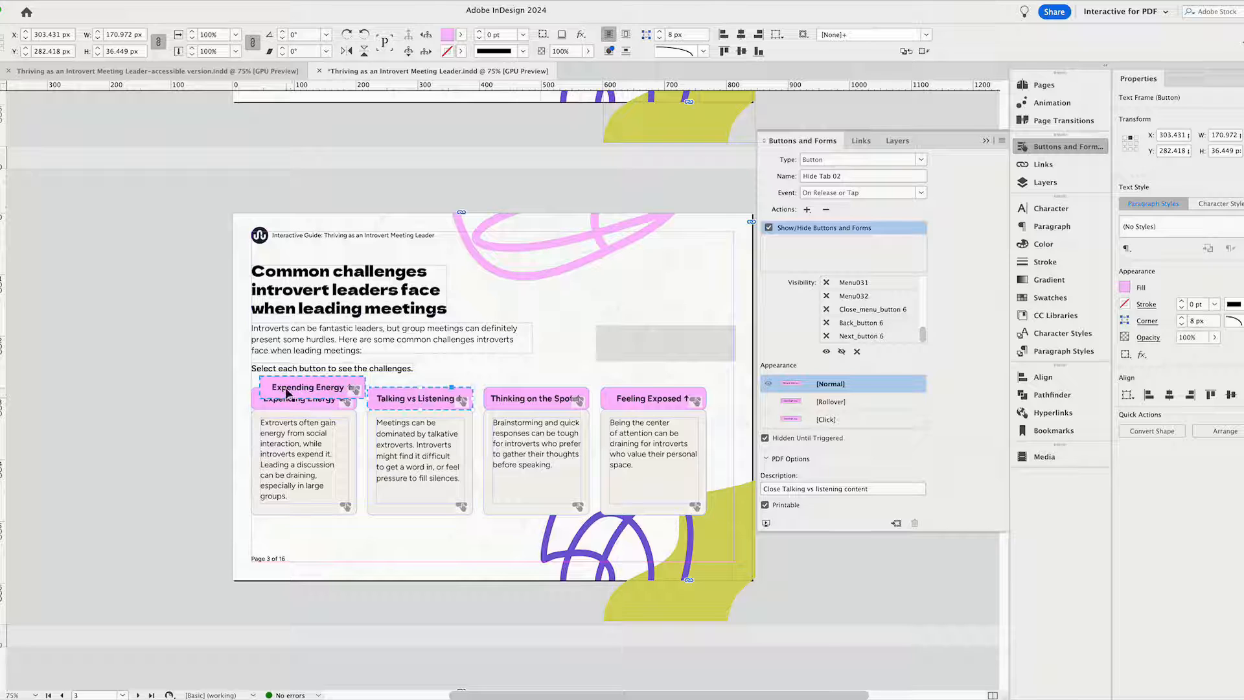
Move the upper "Expending Energy" button back directly over its matching button above the first card, and deselect it.
drag(283, 399, 279, 405)
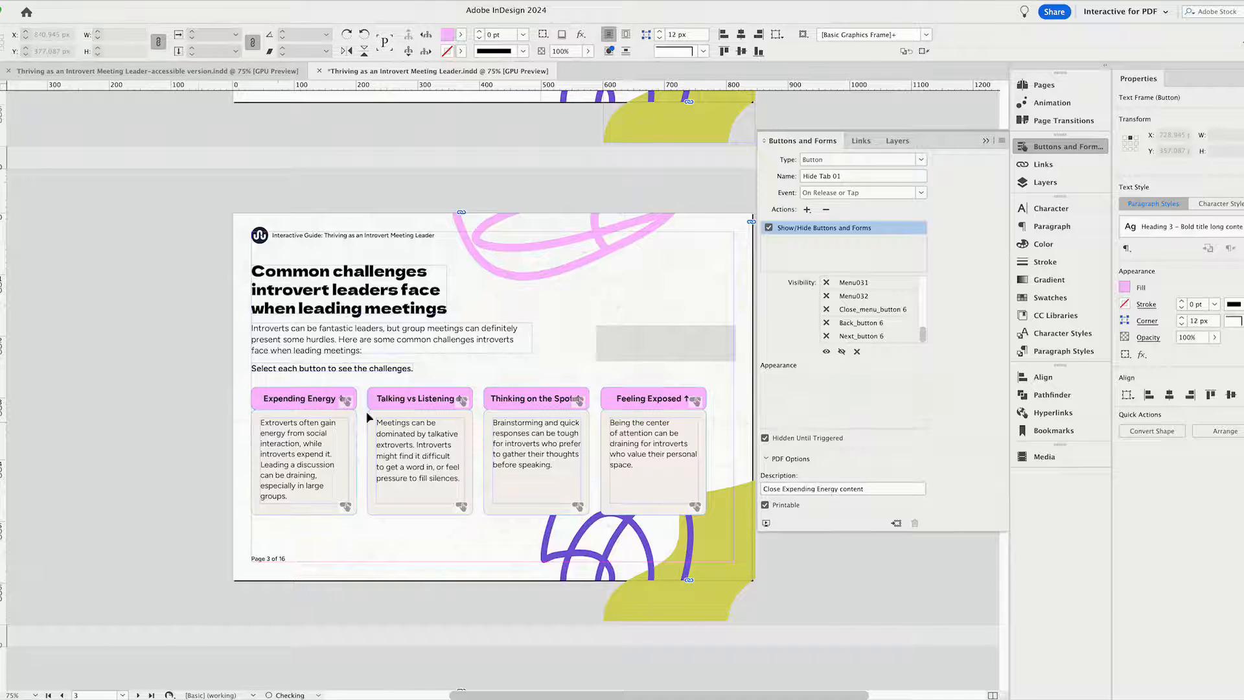
click(230, 421)
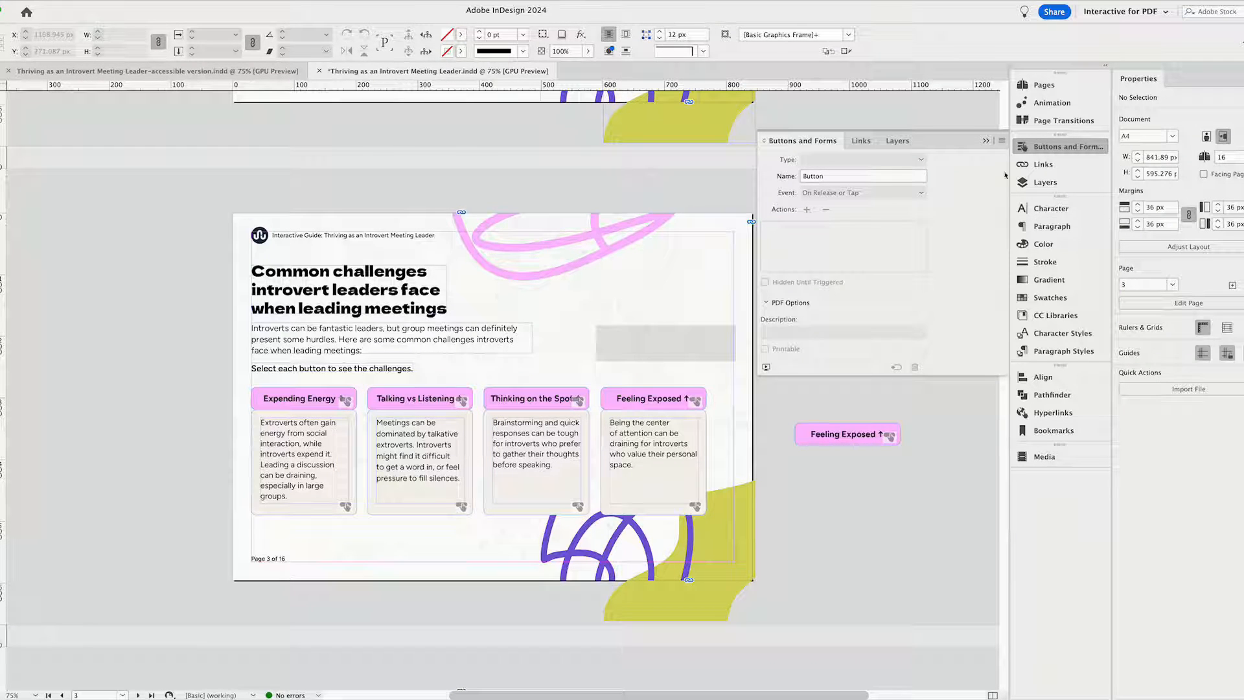
Preview page 3's interactivity and open the content of all four challenge tabs.
click(766, 367)
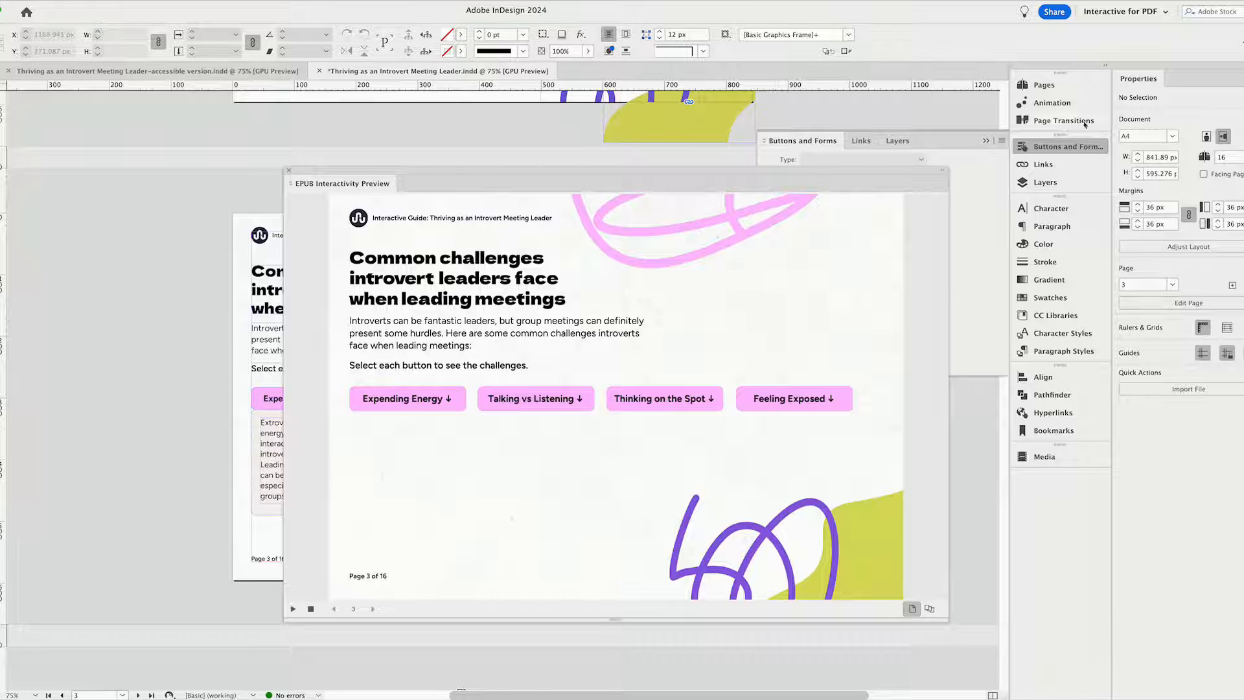
click(1063, 148)
click(1063, 148)
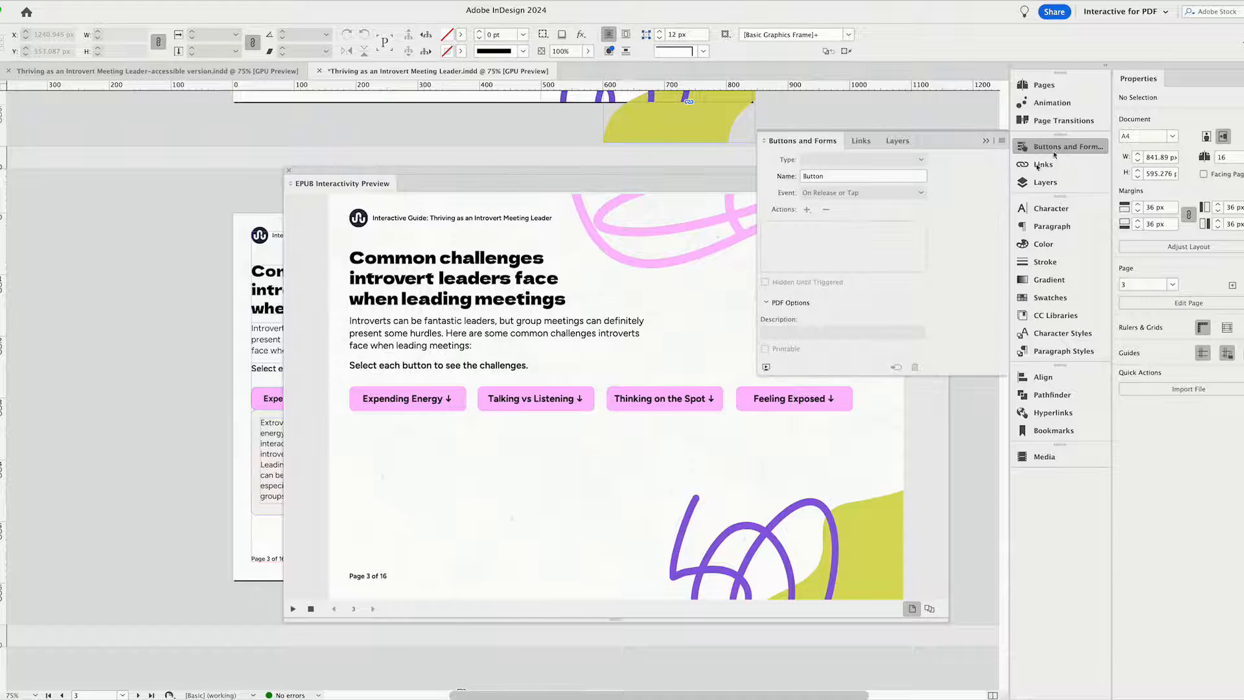
click(766, 368)
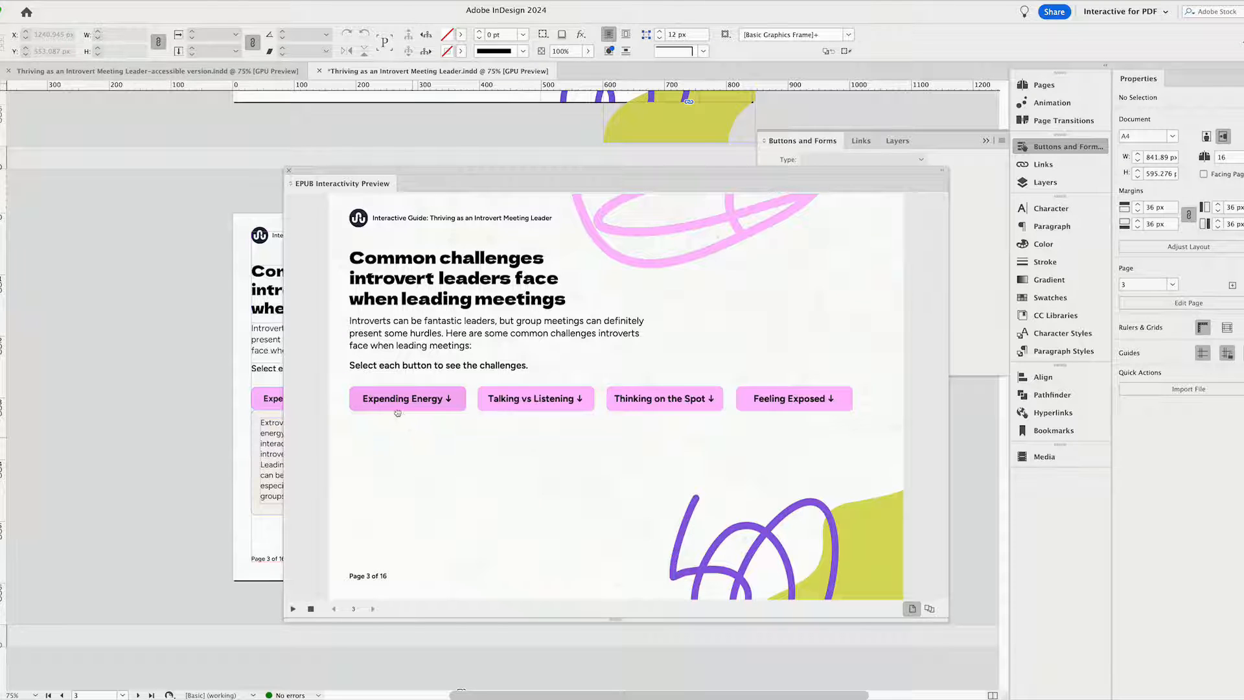
click(427, 400)
click(516, 400)
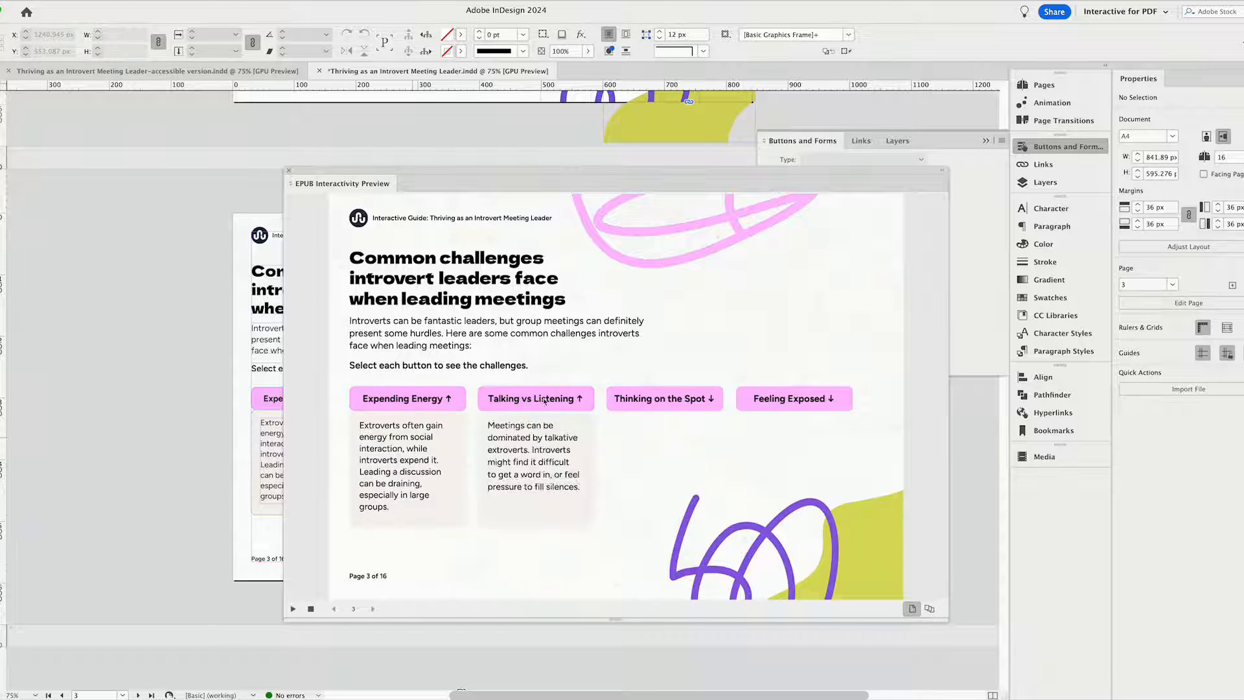
click(677, 399)
click(804, 403)
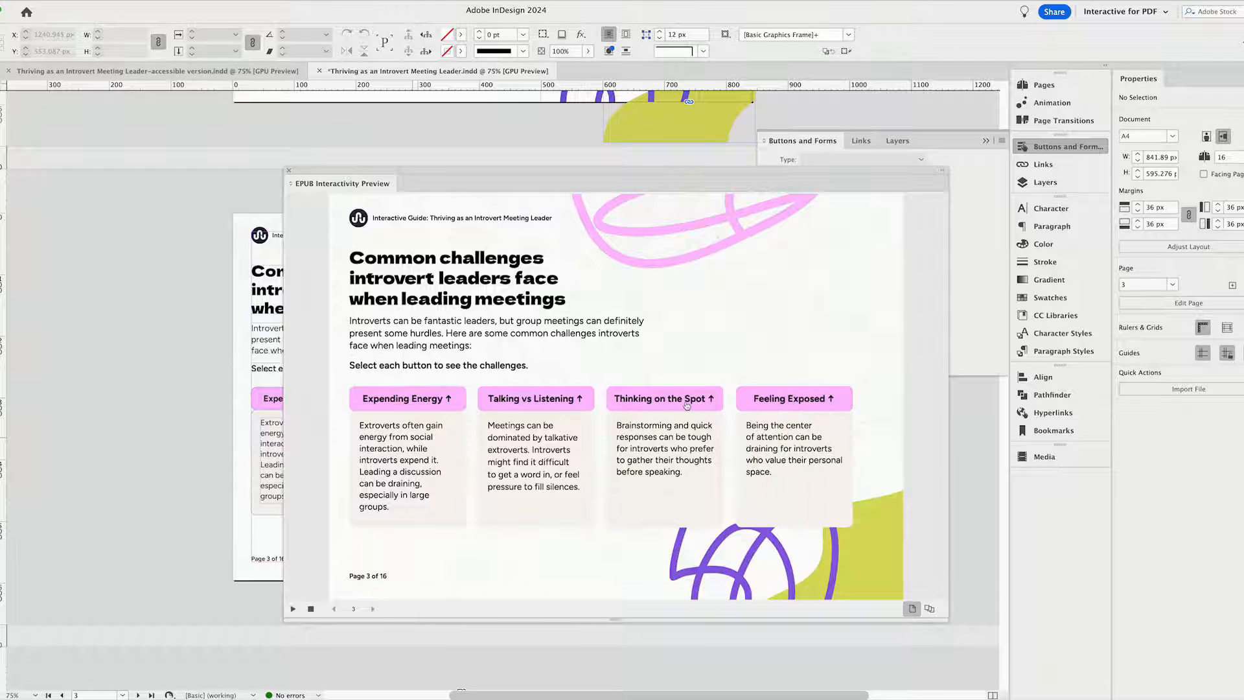
Test closing the content of all four challenge tabs in the interactivity preview.
click(423, 405)
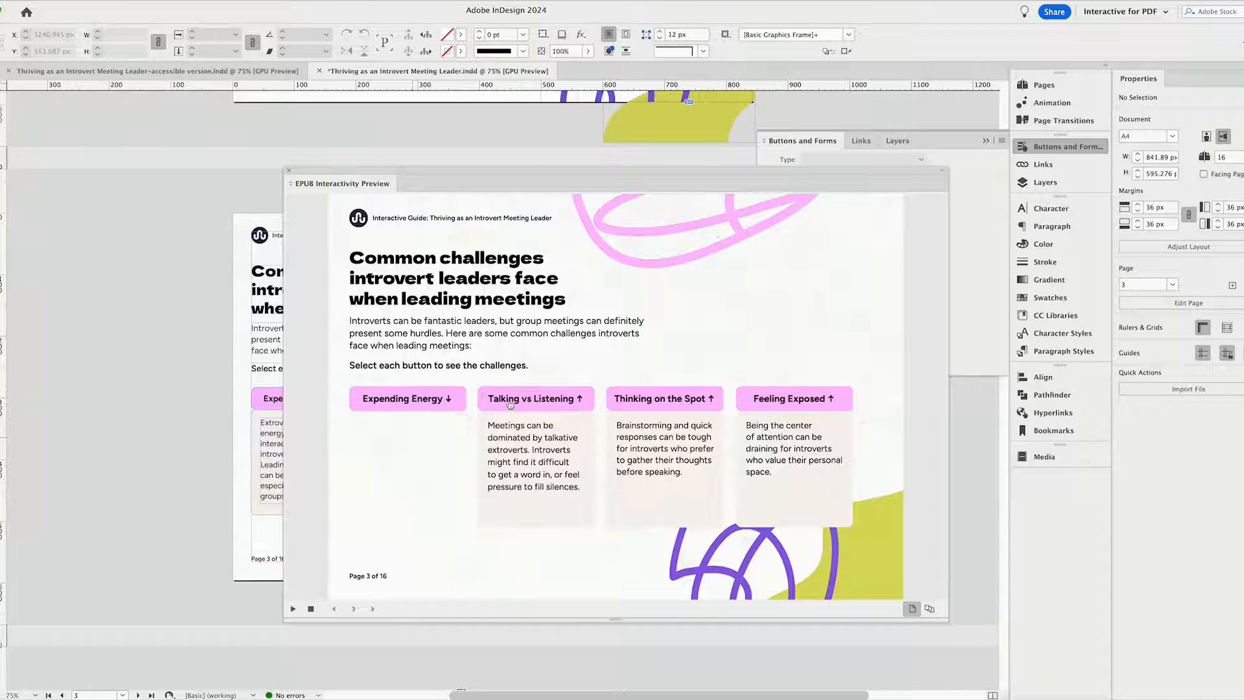
click(510, 405)
click(696, 401)
click(790, 400)
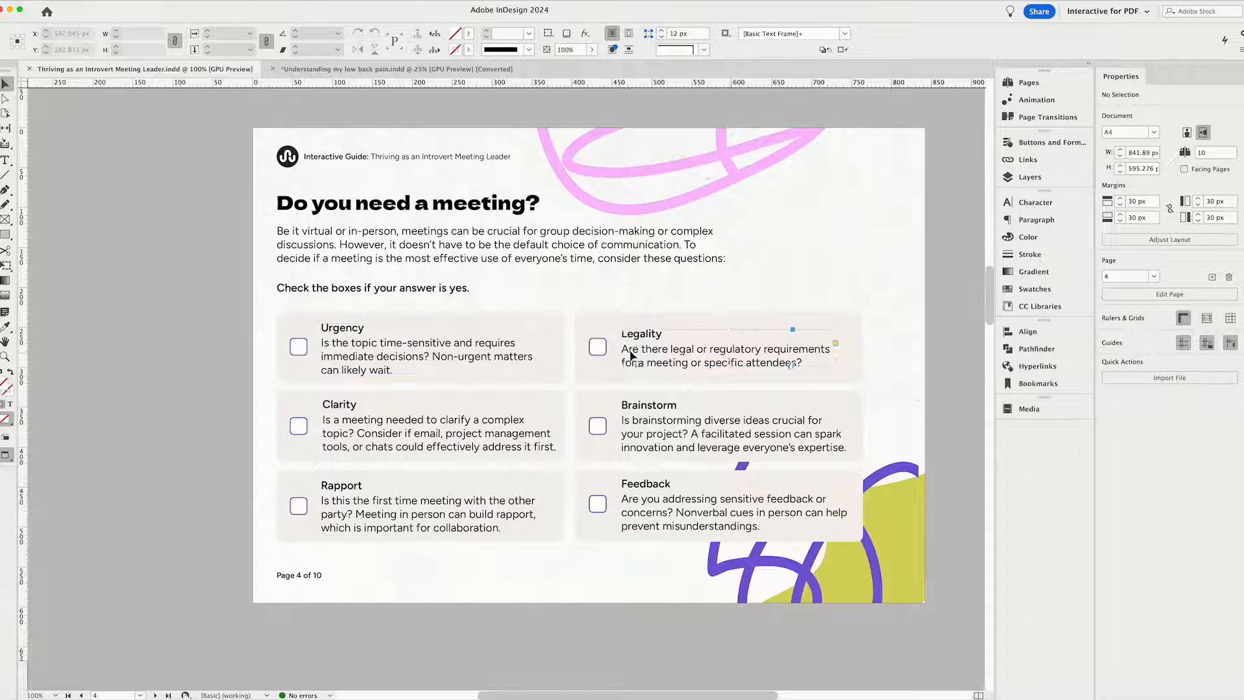
Examine the question text frames and the Urgency checkbox rectangle on page 4, "Do you need a meeting?".
click(392, 345)
click(662, 348)
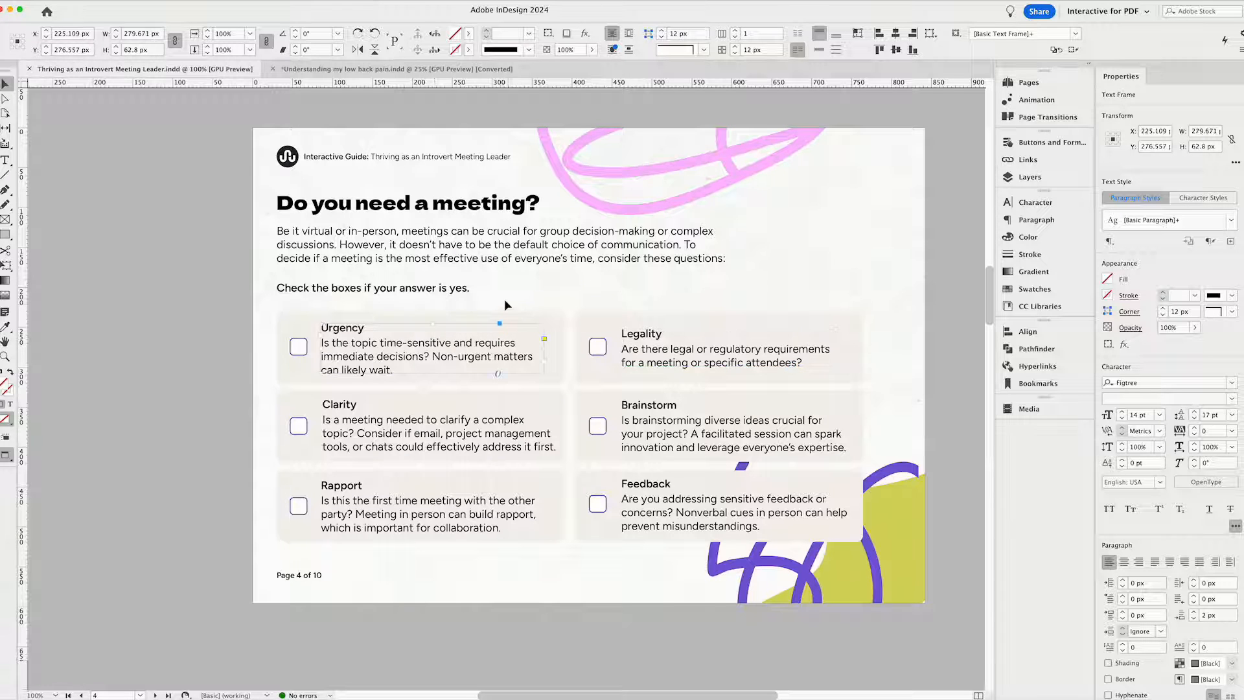
click(504, 293)
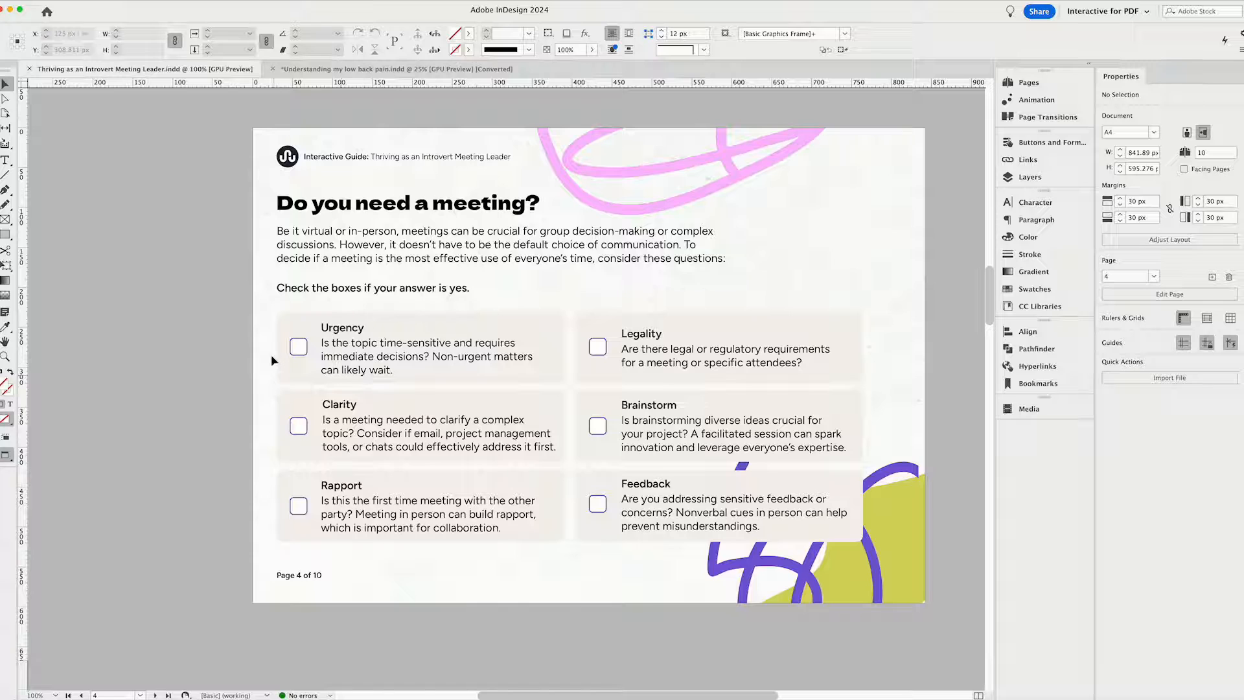
click(296, 351)
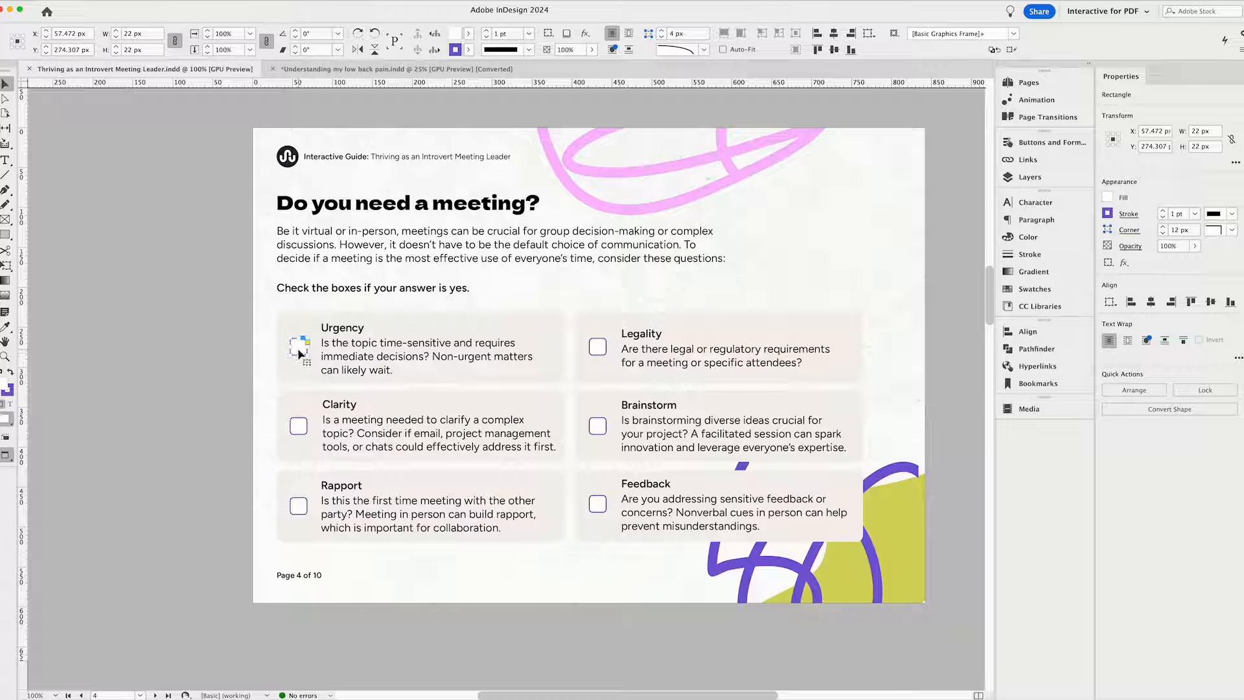
click(269, 346)
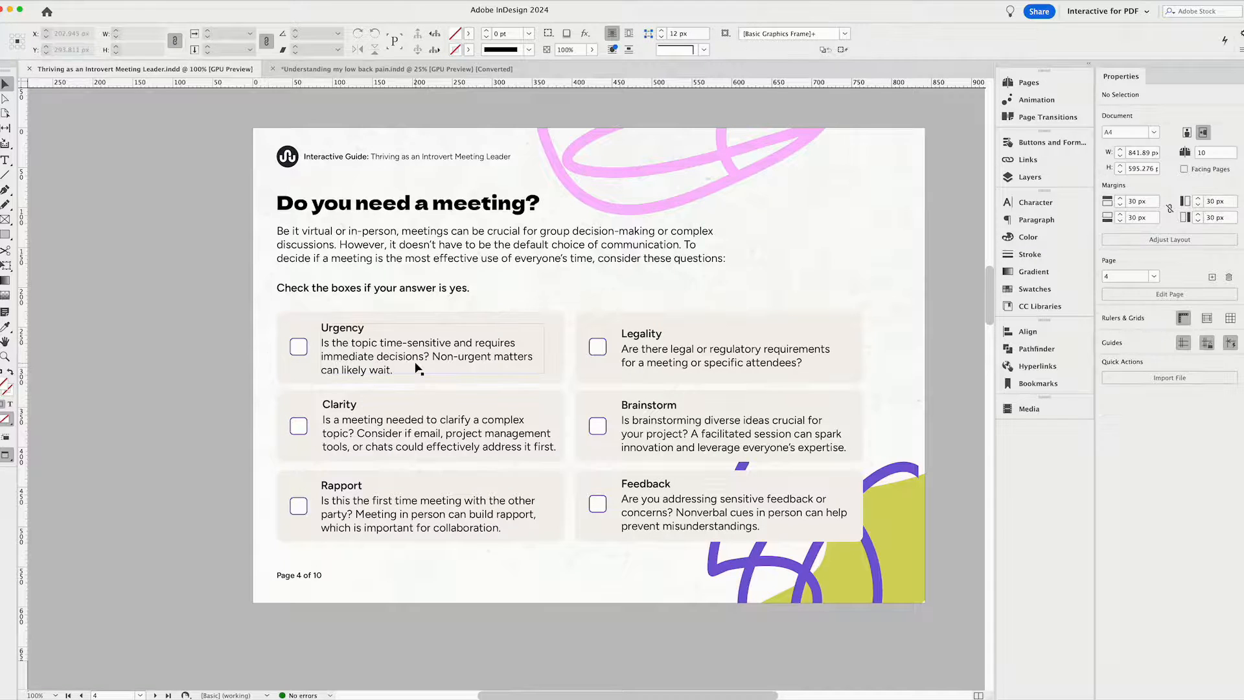
key(super+equal)
scroll(416, 366, left, 2)
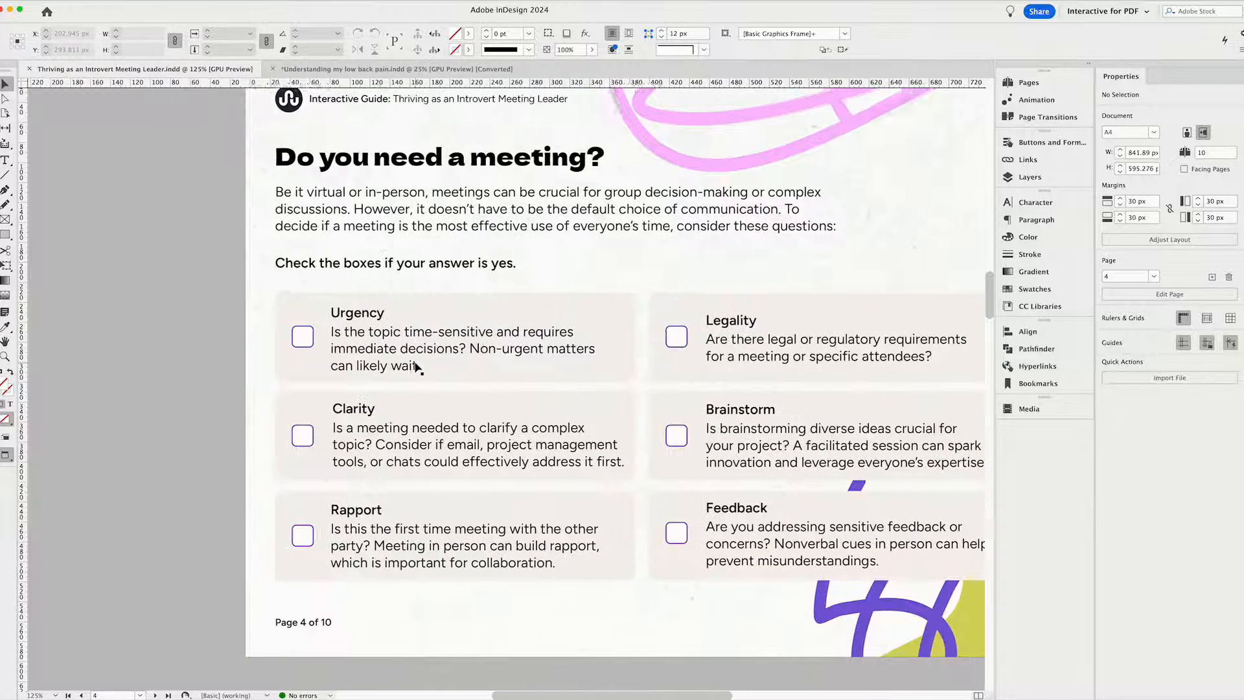
click(308, 345)
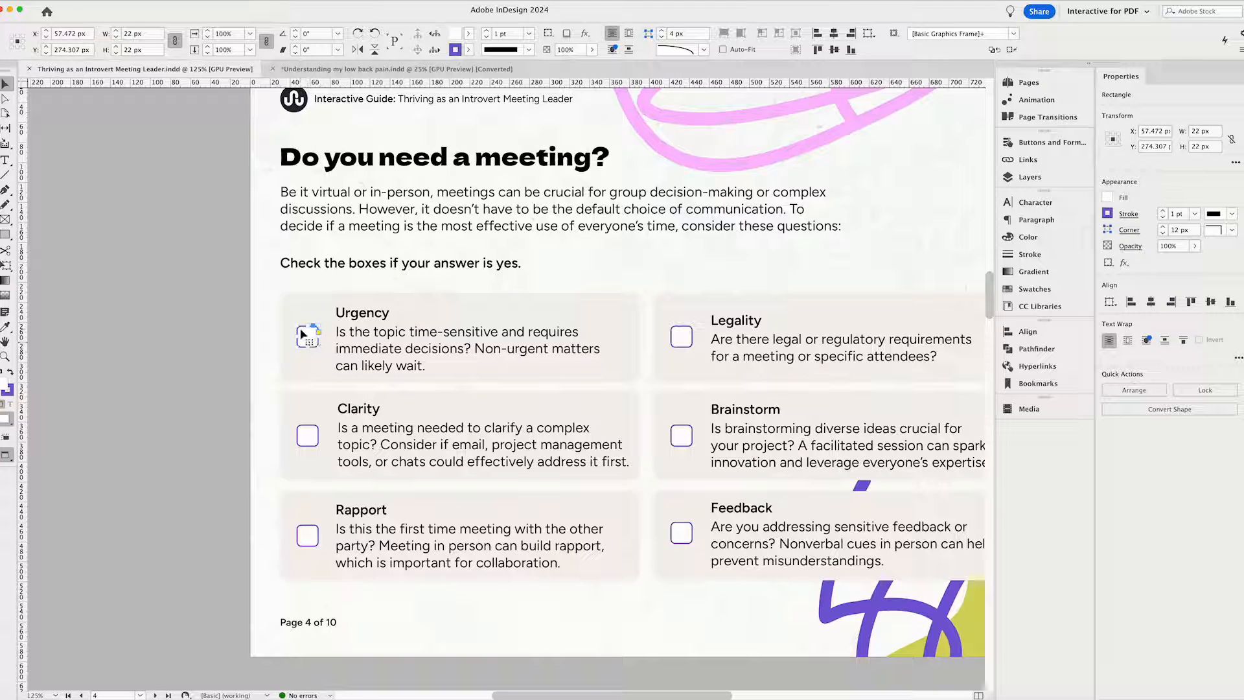
click(267, 350)
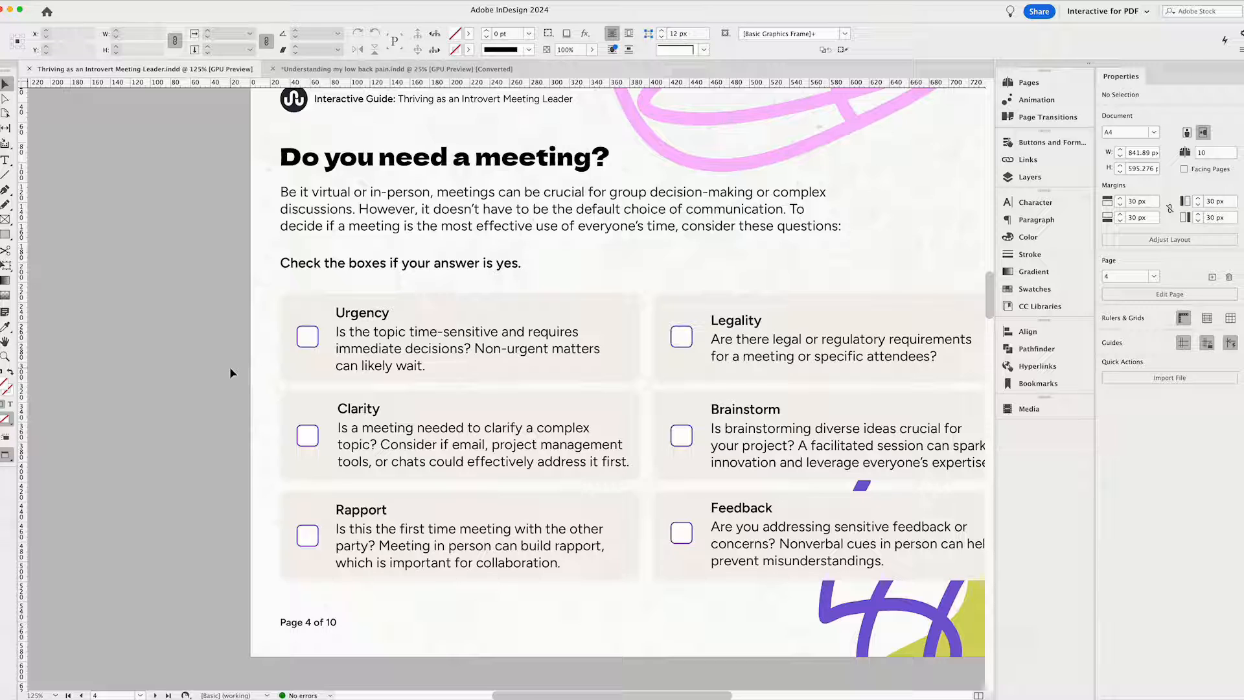
Leave the preview screen mode and draw a 16.5 px square frame just below the Urgency checkbox on page 4.
key(w)
click(308, 335)
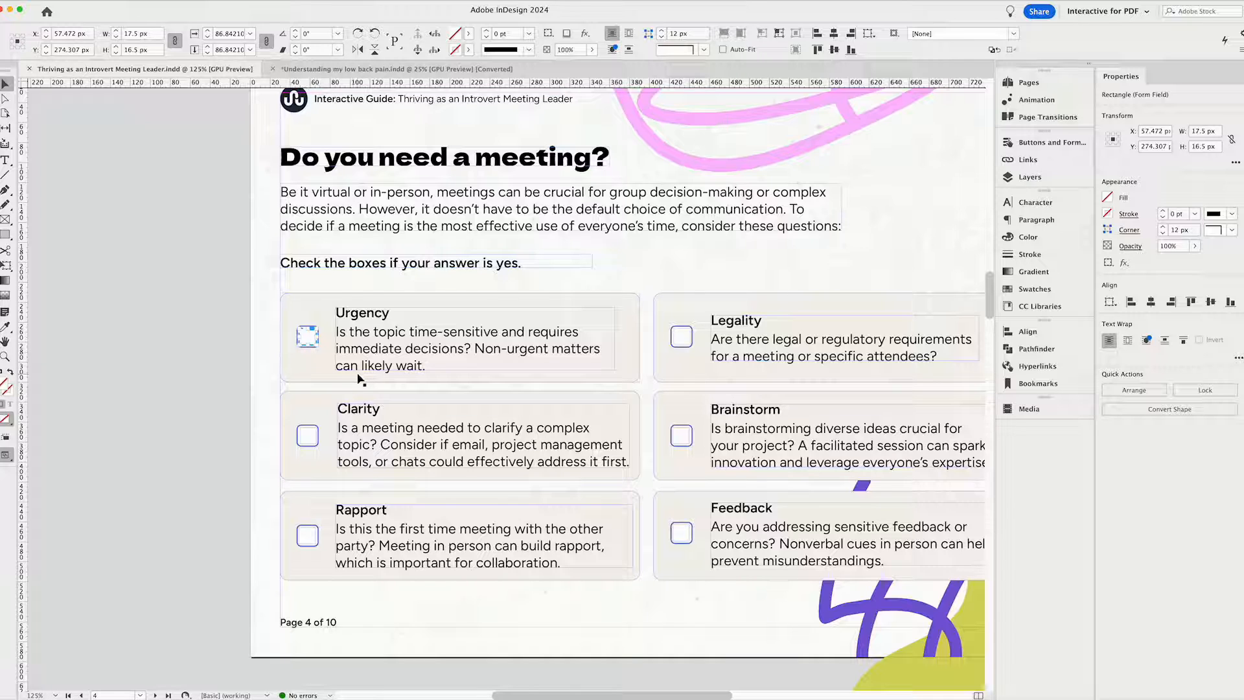
click(276, 346)
click(4, 234)
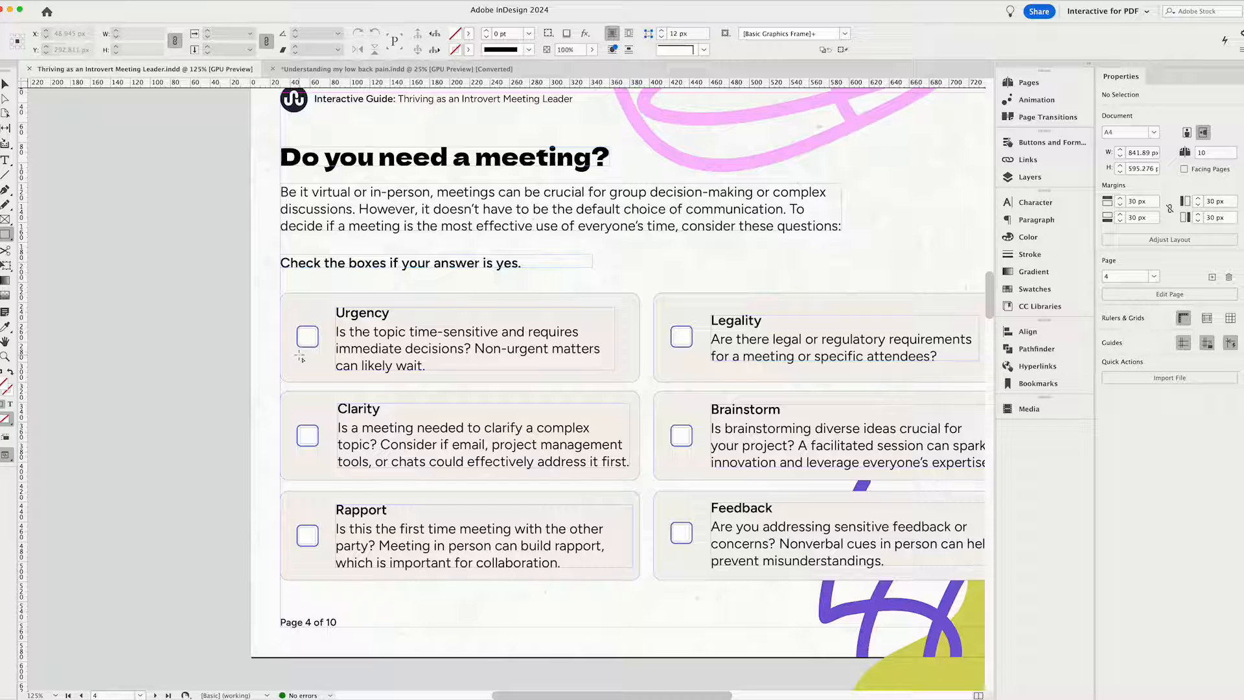
drag(300, 355, 315, 375)
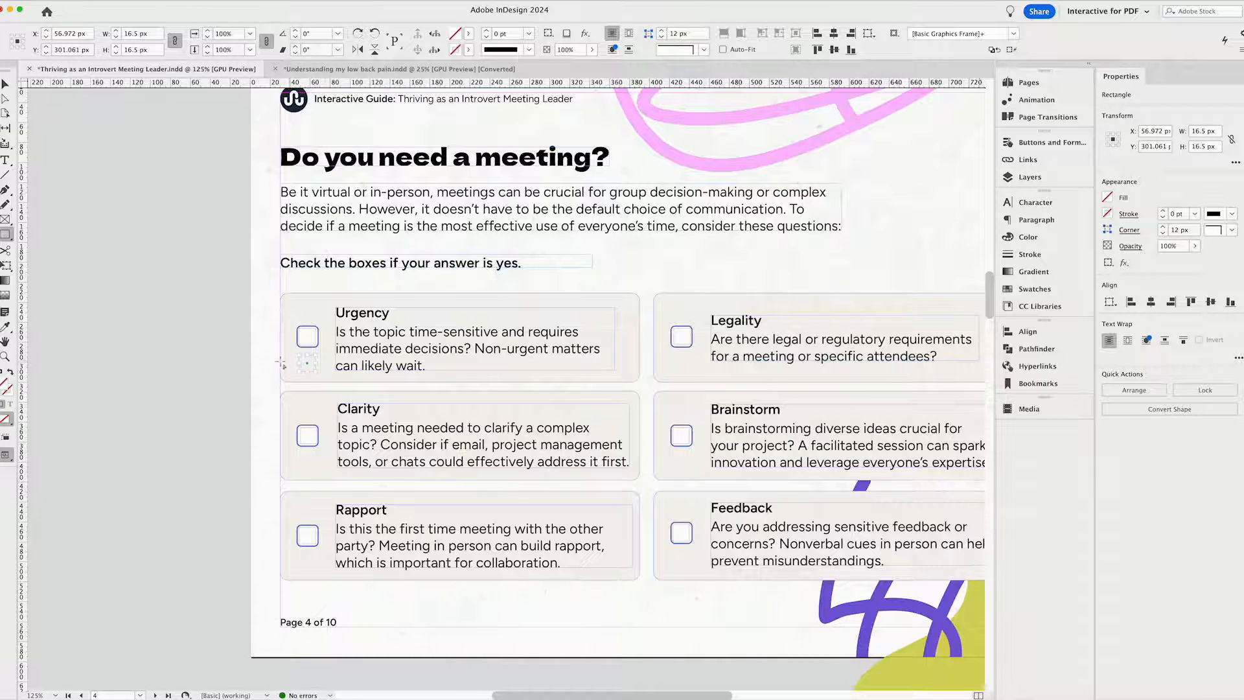
Convert the small square below the Urgency checkbox into a Check Box form field.
click(1040, 144)
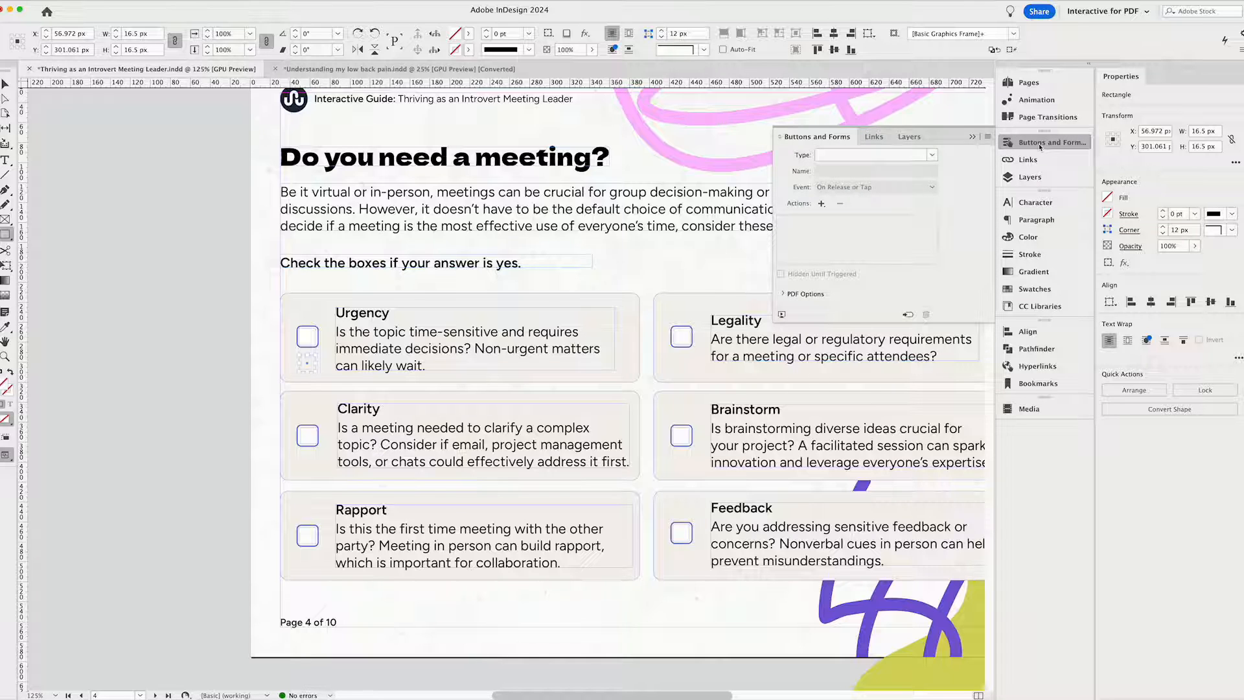
click(931, 156)
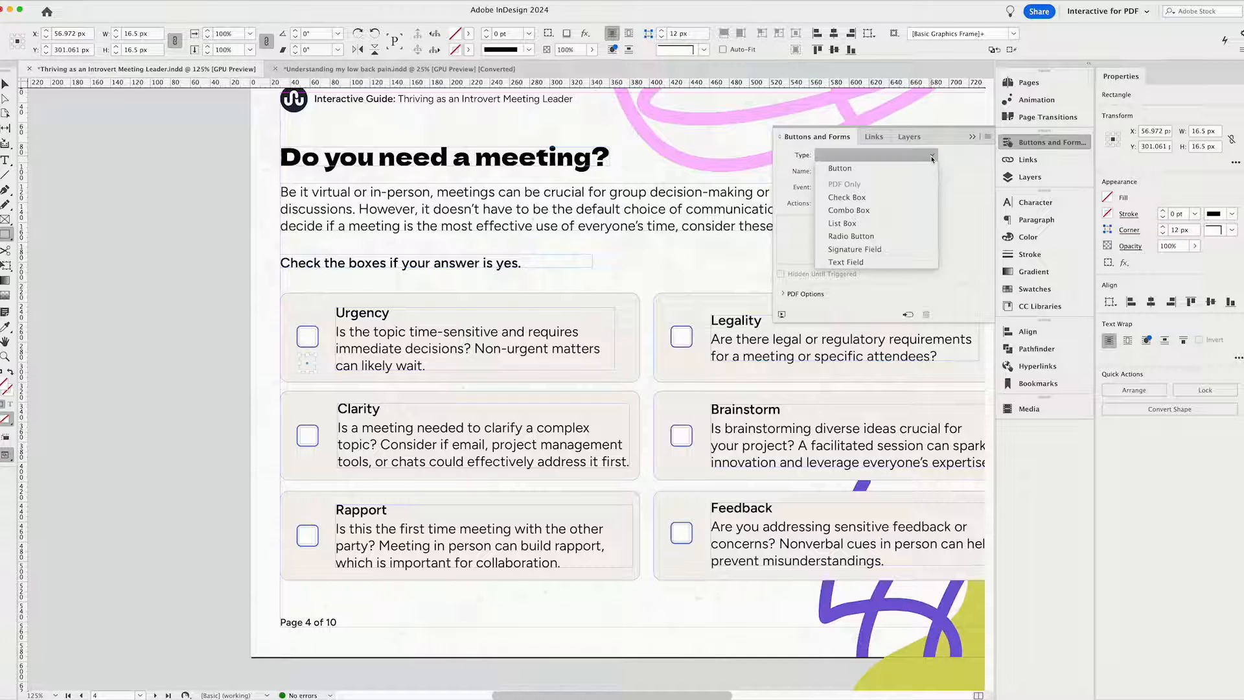
click(845, 196)
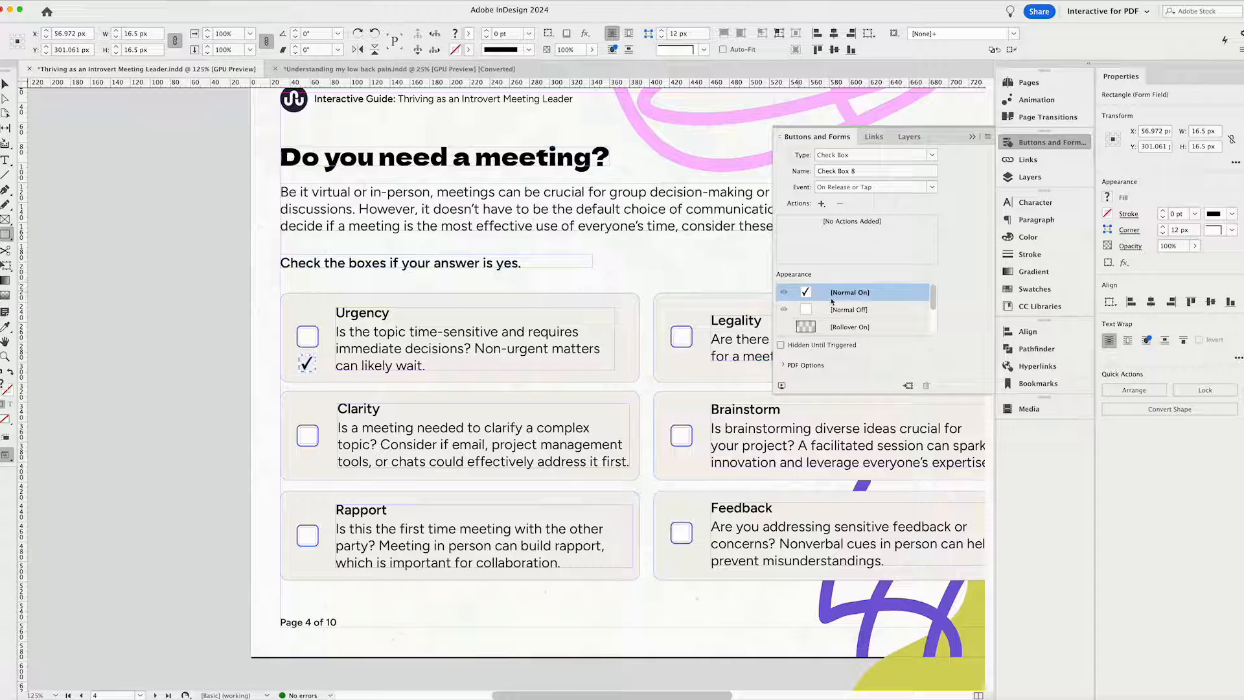
View the Normal Off and Normal On appearances of the check box drawn below Urgency's, and delete that check box.
click(863, 310)
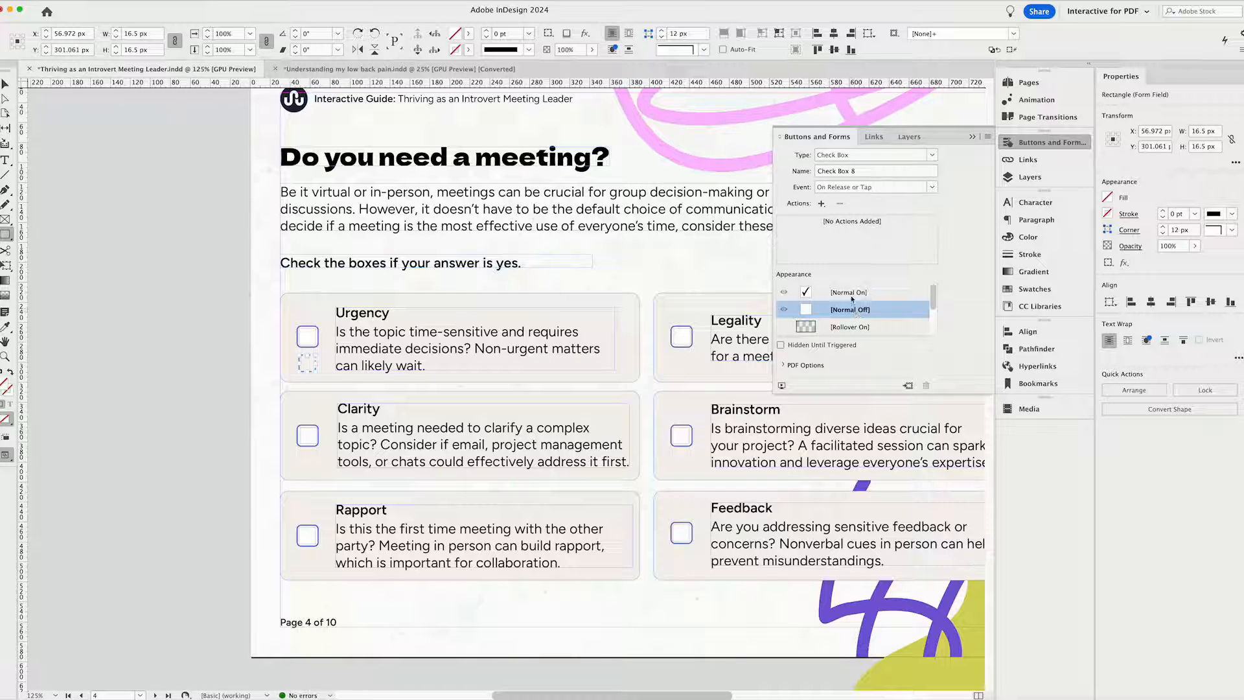
click(852, 292)
click(3, 85)
key(Delete)
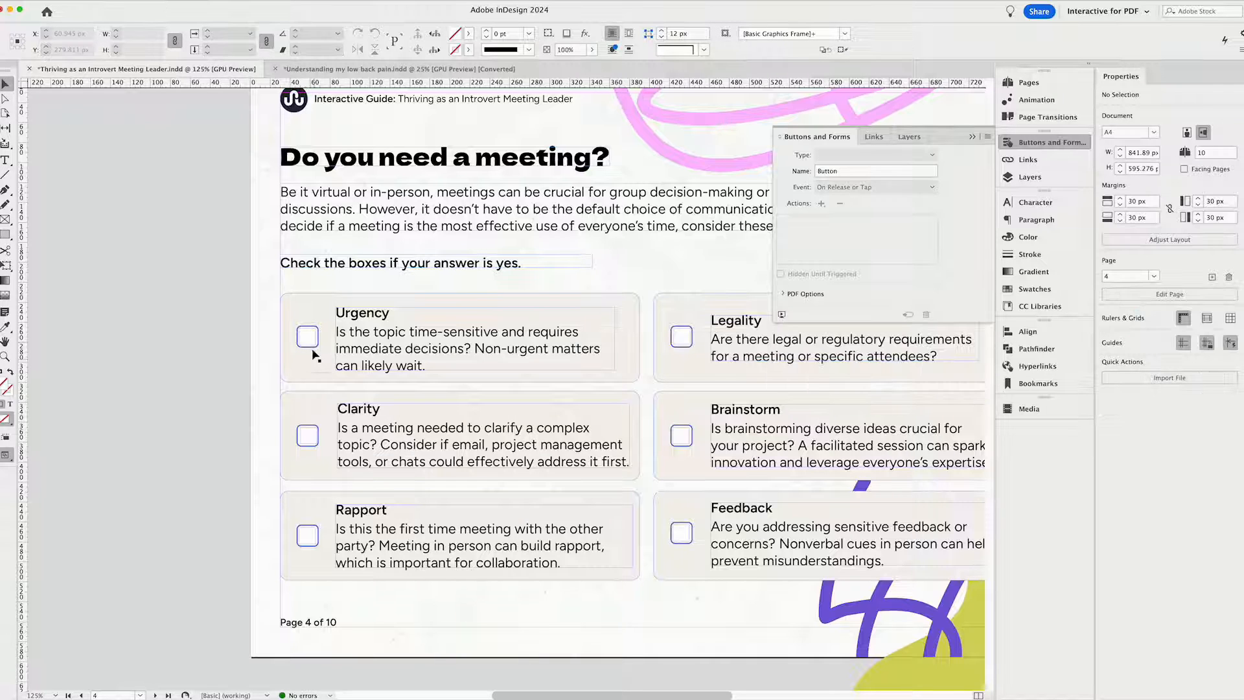
Inspect the form field settings of the Urgency and Legality checkboxes and preview page 4's interactivity.
click(309, 338)
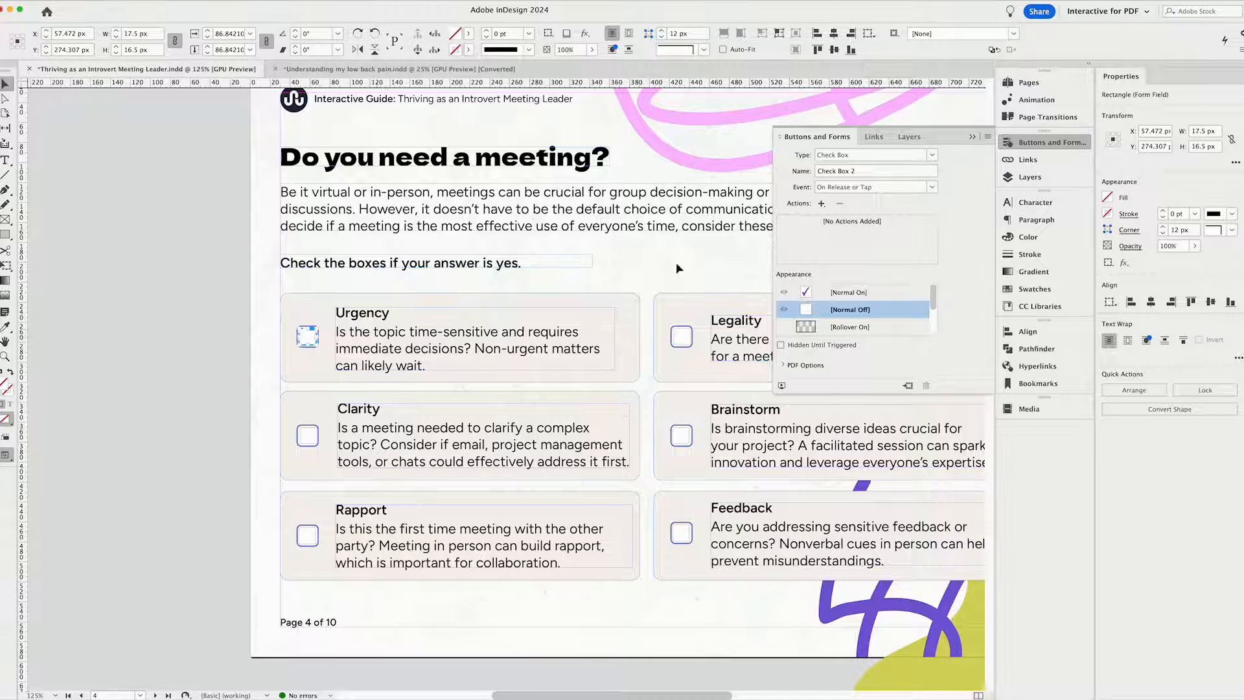
click(853, 172)
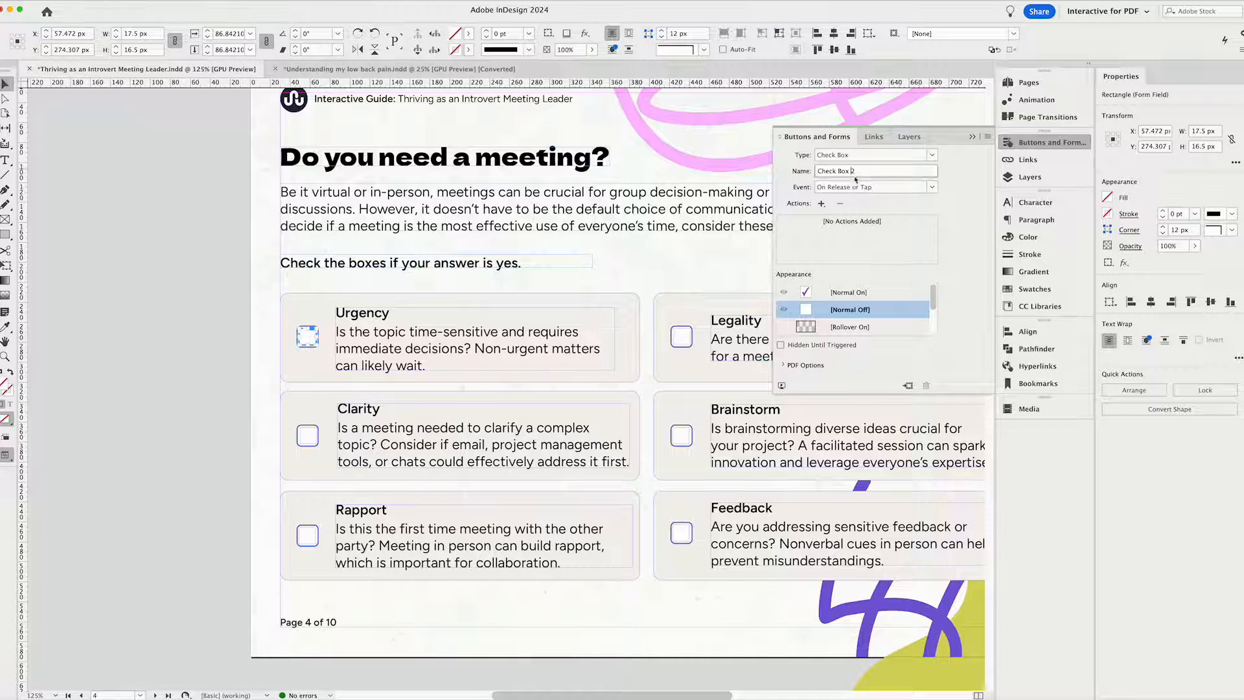
click(681, 348)
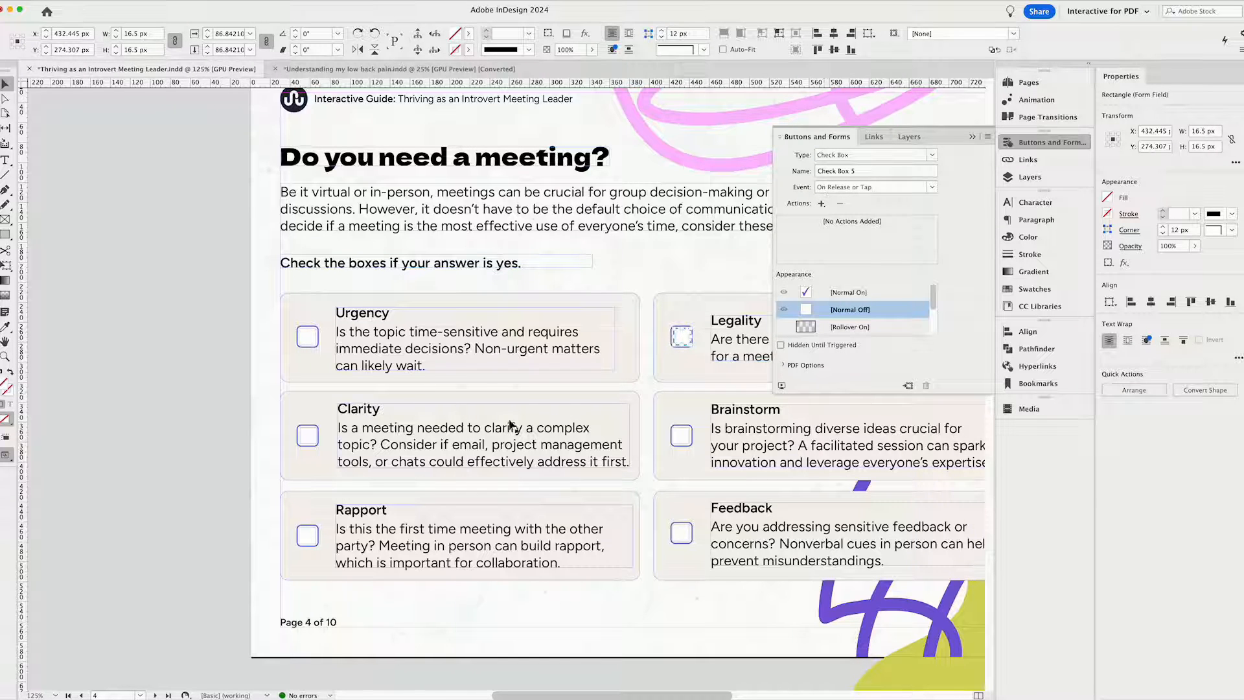
click(227, 401)
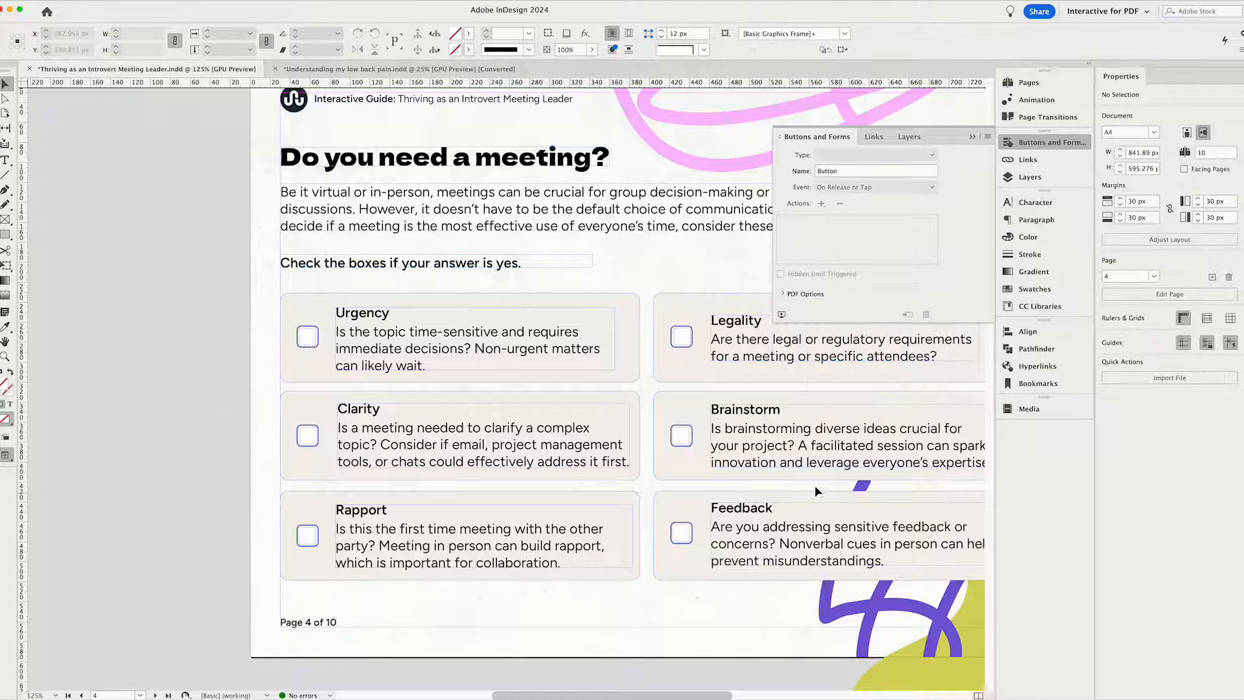
click(783, 314)
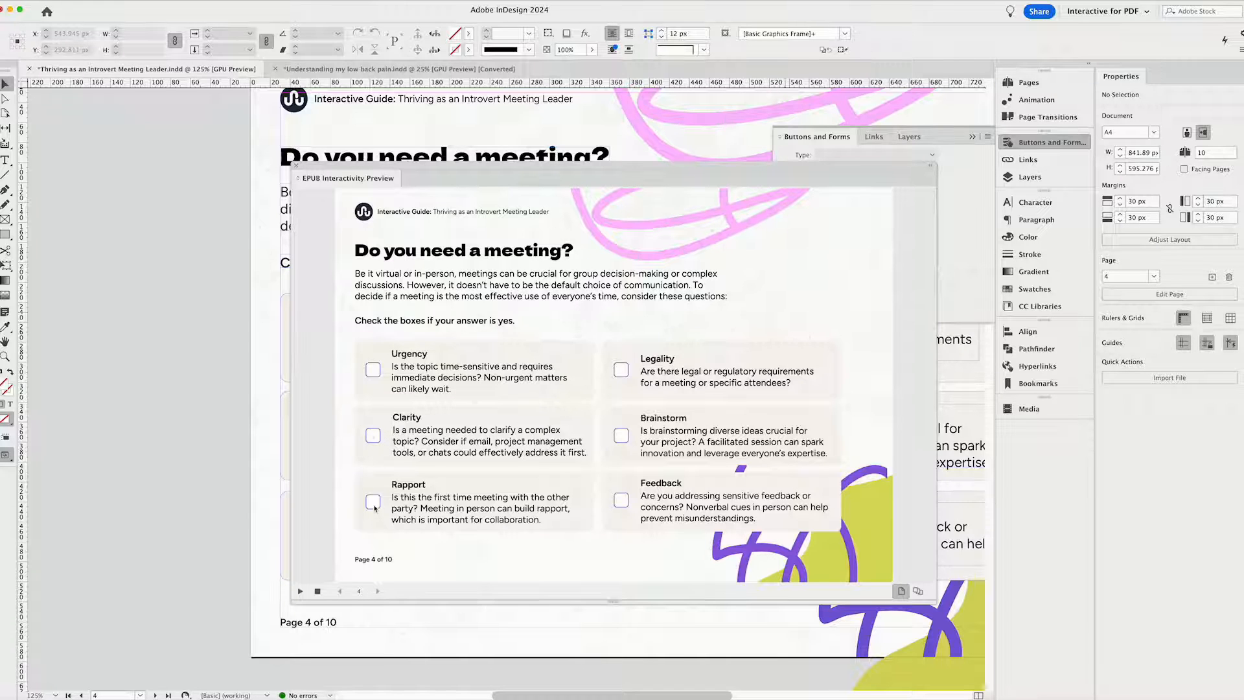
click(297, 165)
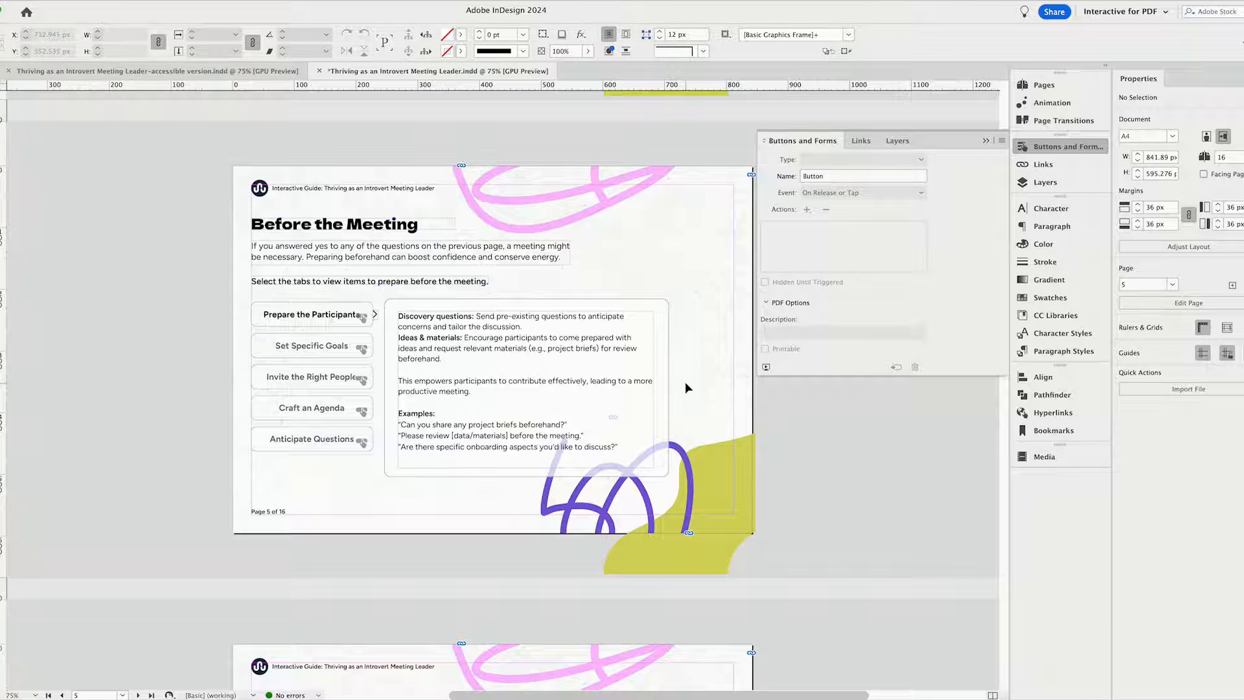
Look through the "Before the Meeting" tab pages, from page 5 to page 9.
scroll(686, 382, down, 2)
scroll(685, 382, up, 3)
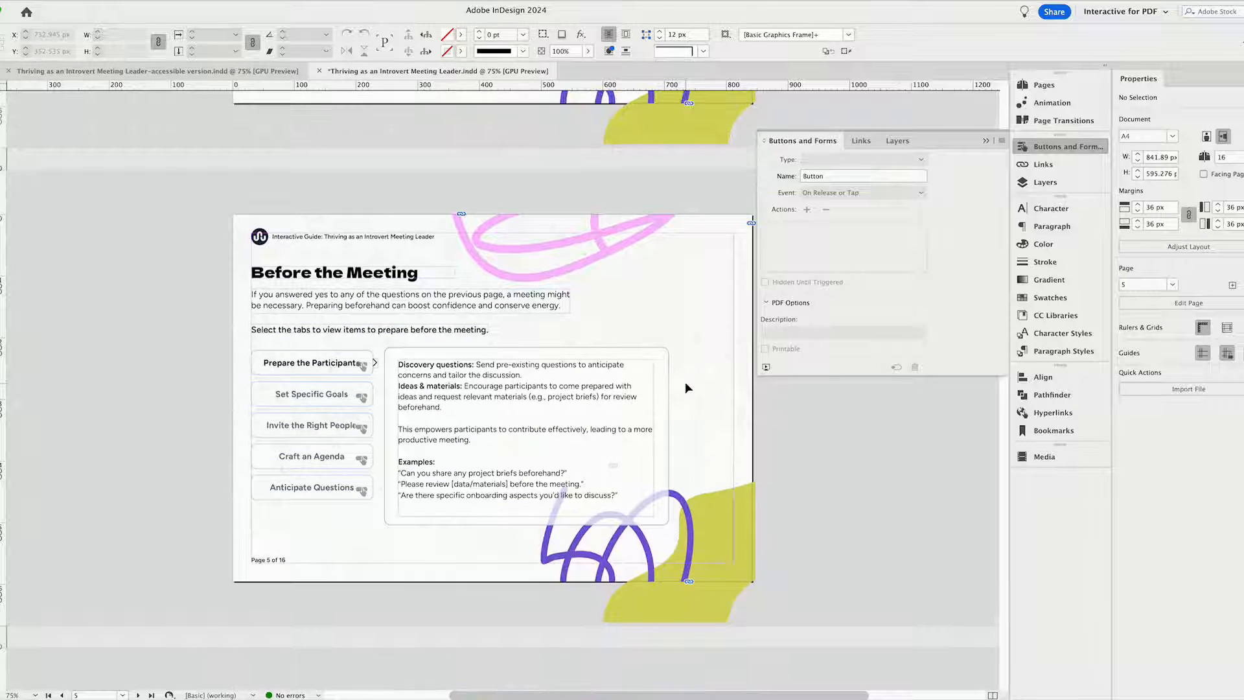
scroll(685, 387, down, 3)
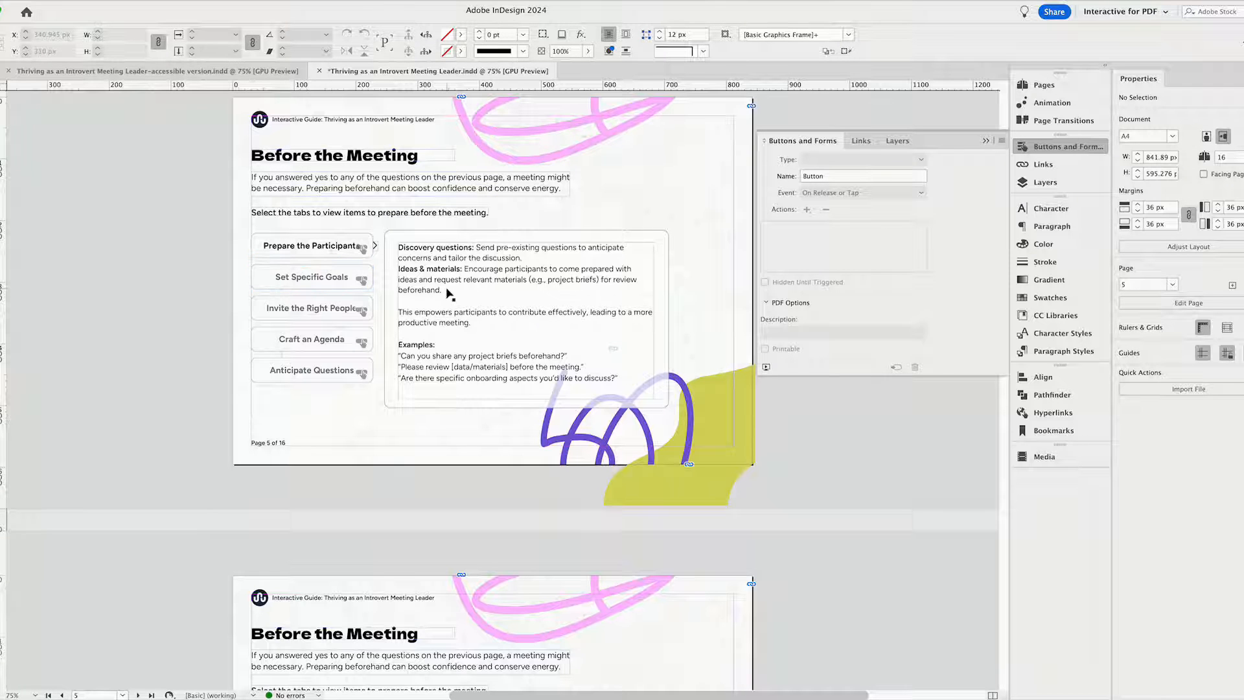
scroll(449, 294, down, 10)
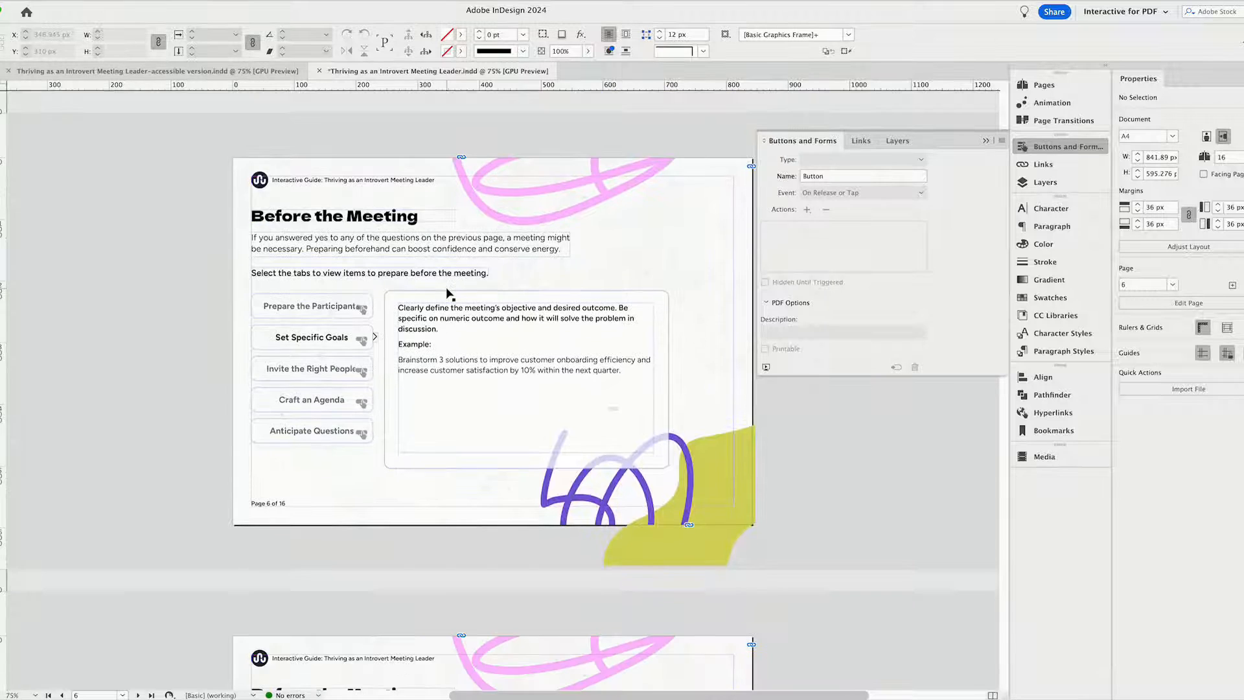
scroll(449, 293, down, 7)
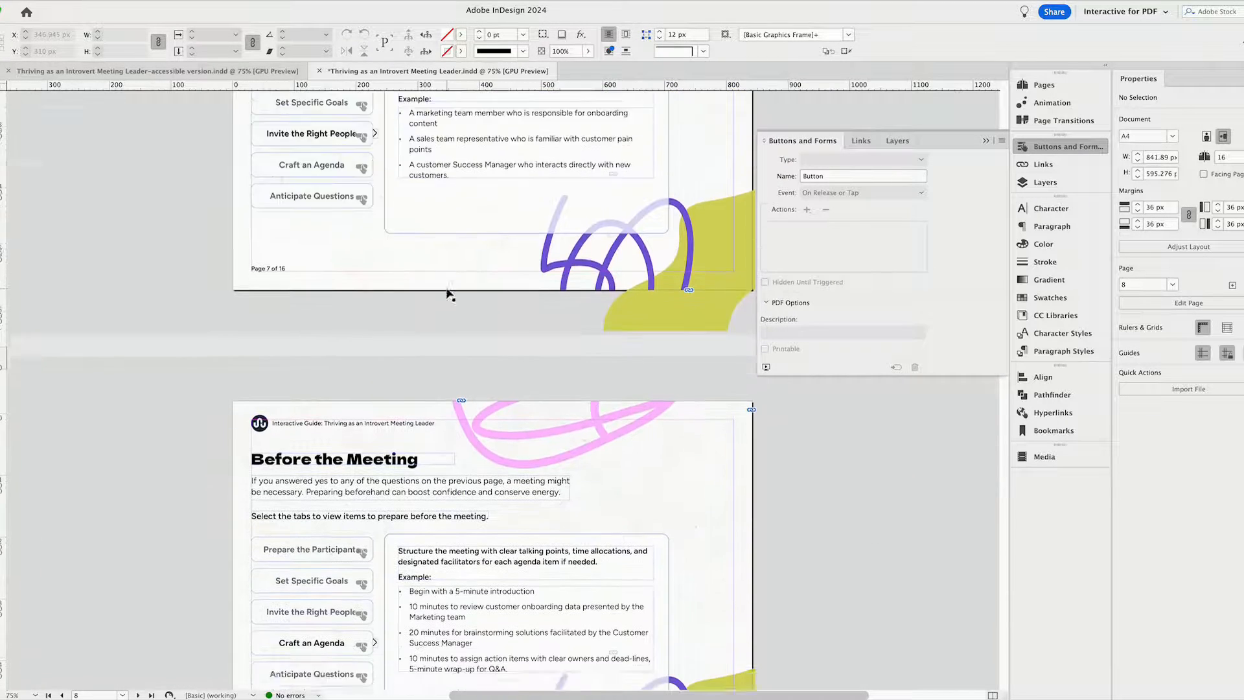
scroll(449, 293, down, 5)
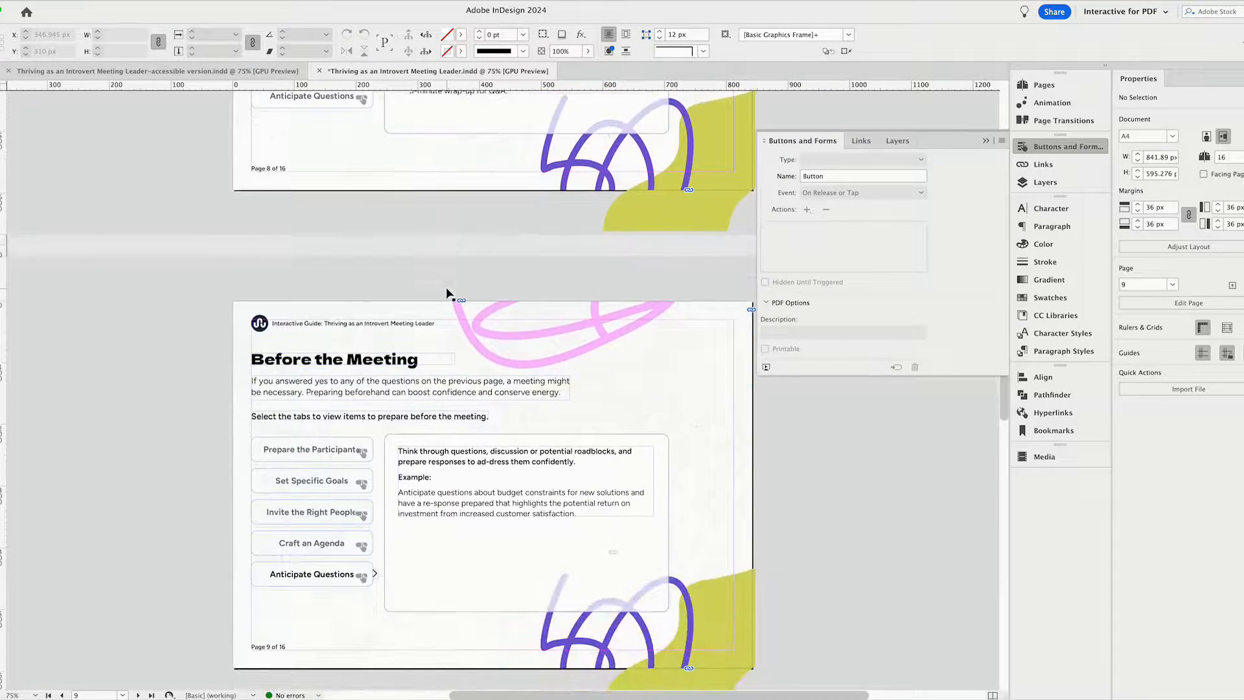
View the document's page bookmarks and examine the tab content frames on pages 5 and 6.
click(1053, 430)
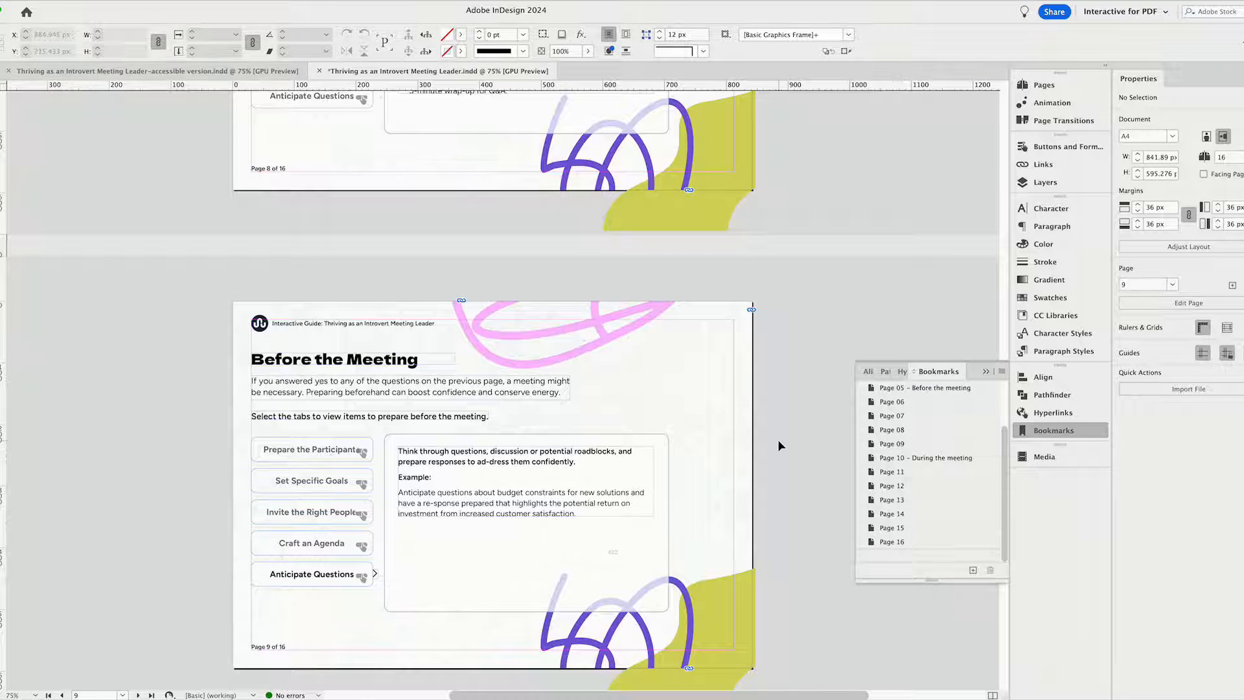
scroll(756, 436, up, 12)
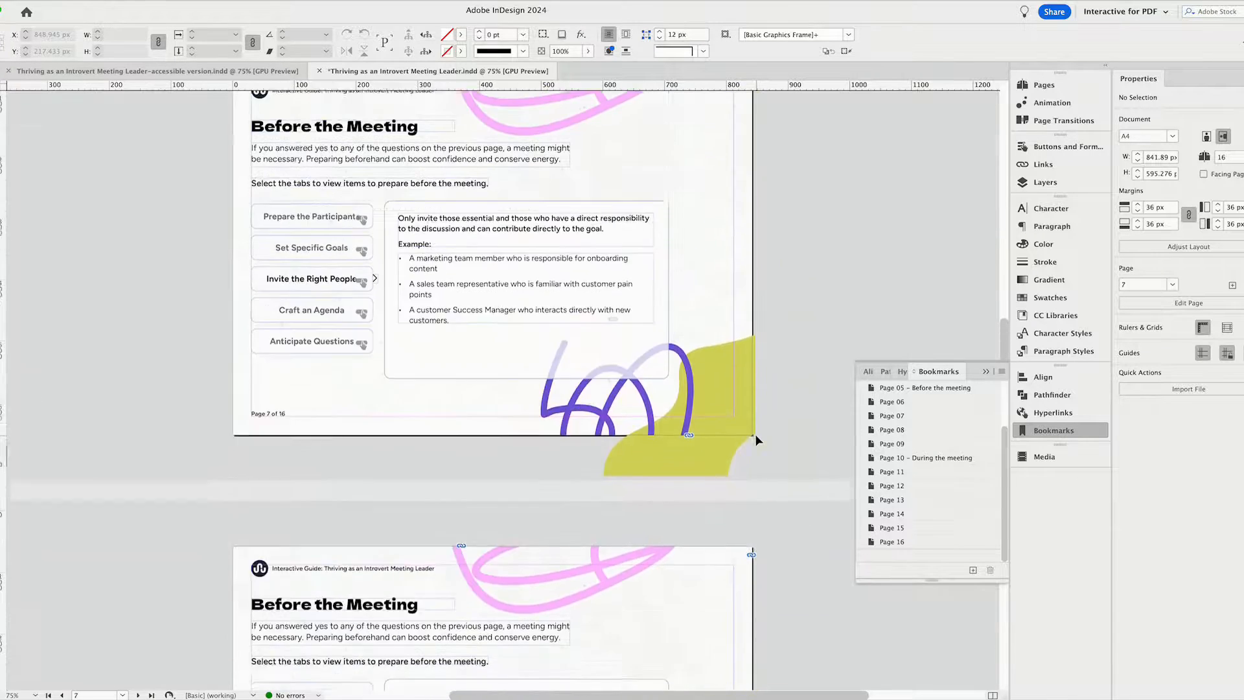
scroll(756, 441, up, 10)
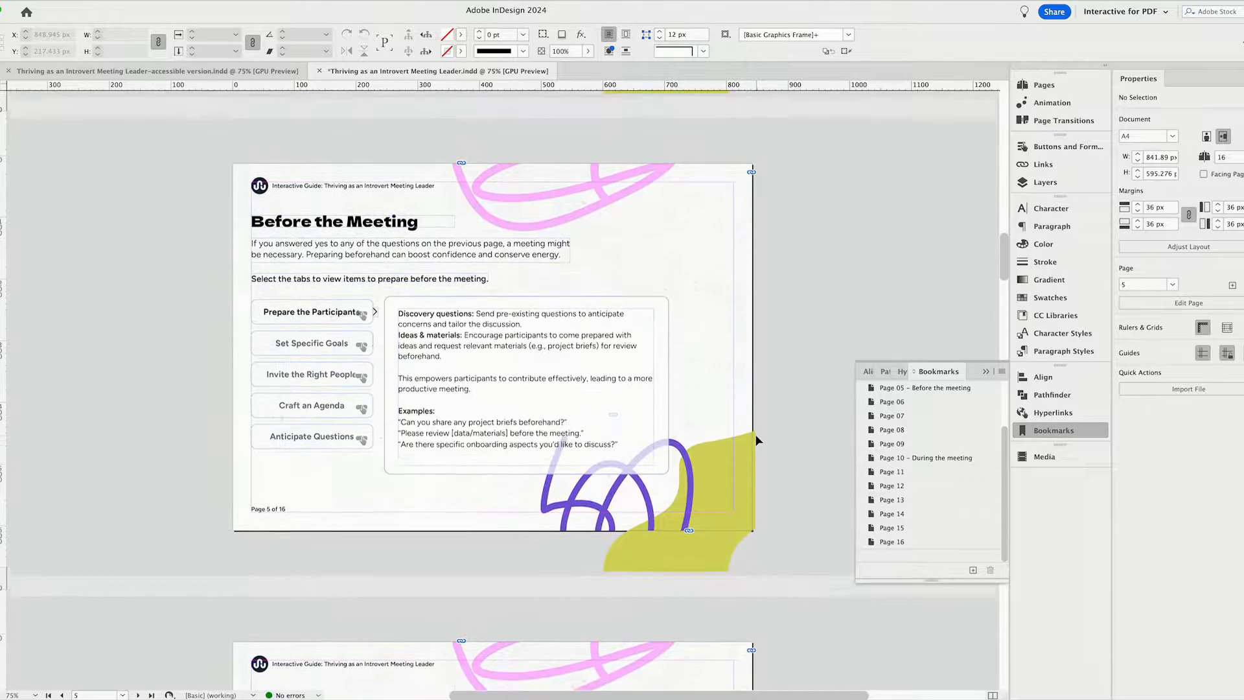
click(428, 333)
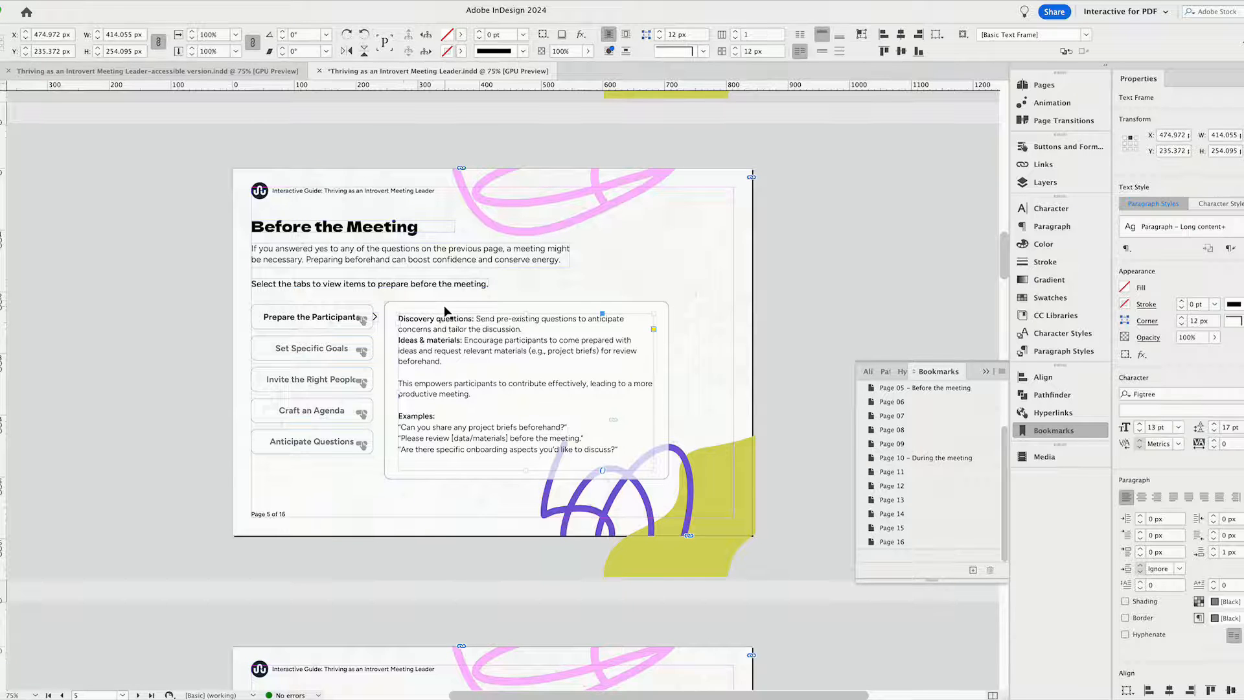
scroll(701, 394, down, 5)
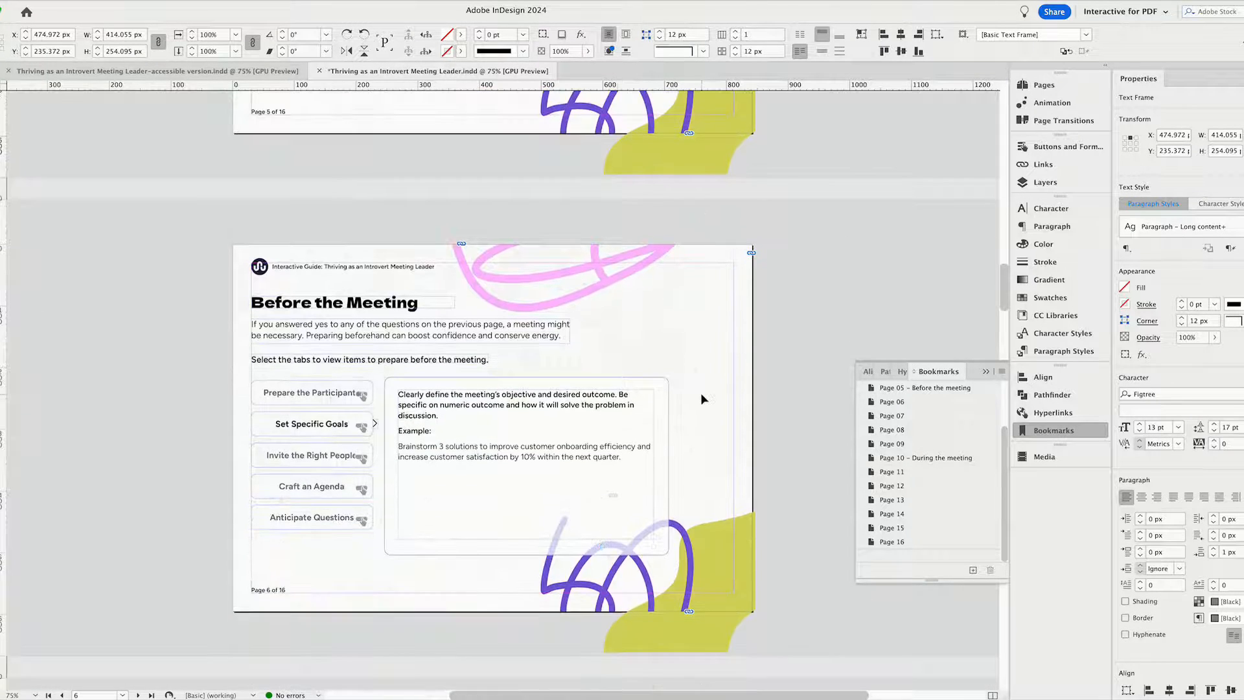
click(779, 309)
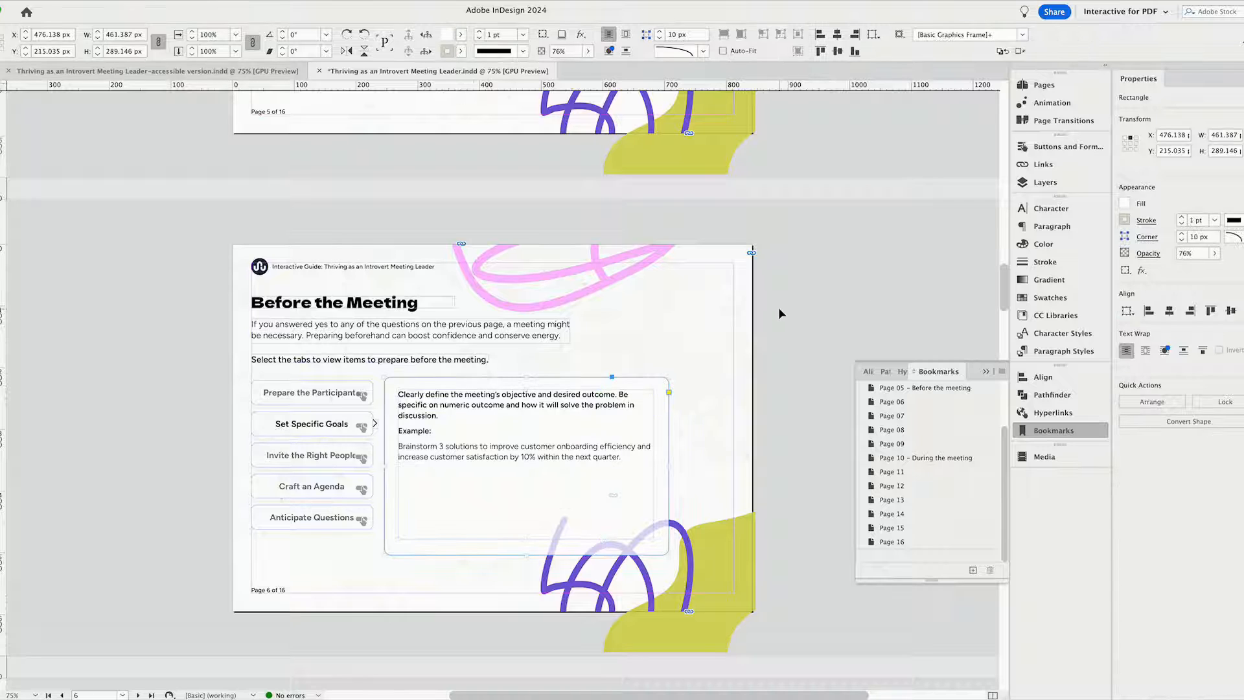
scroll(779, 308, up, 5)
Inspect the button settings and actions of the "Prepare the Participants" tab on page 5.
click(346, 364)
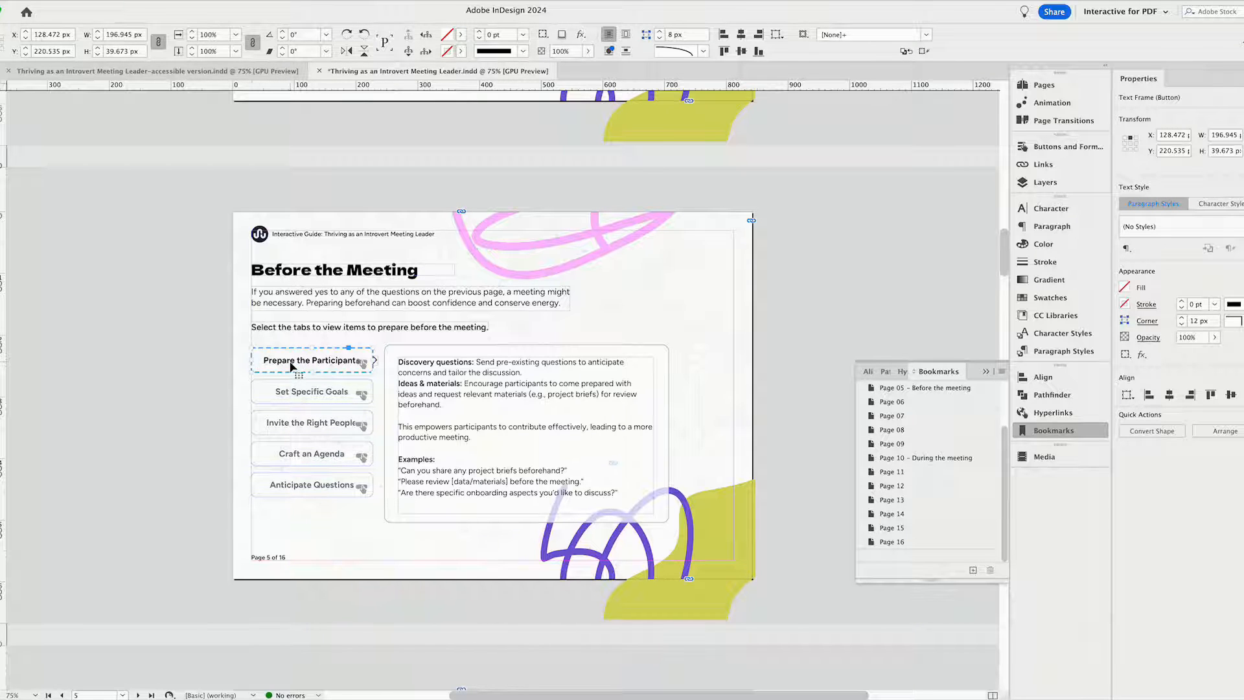
click(1063, 147)
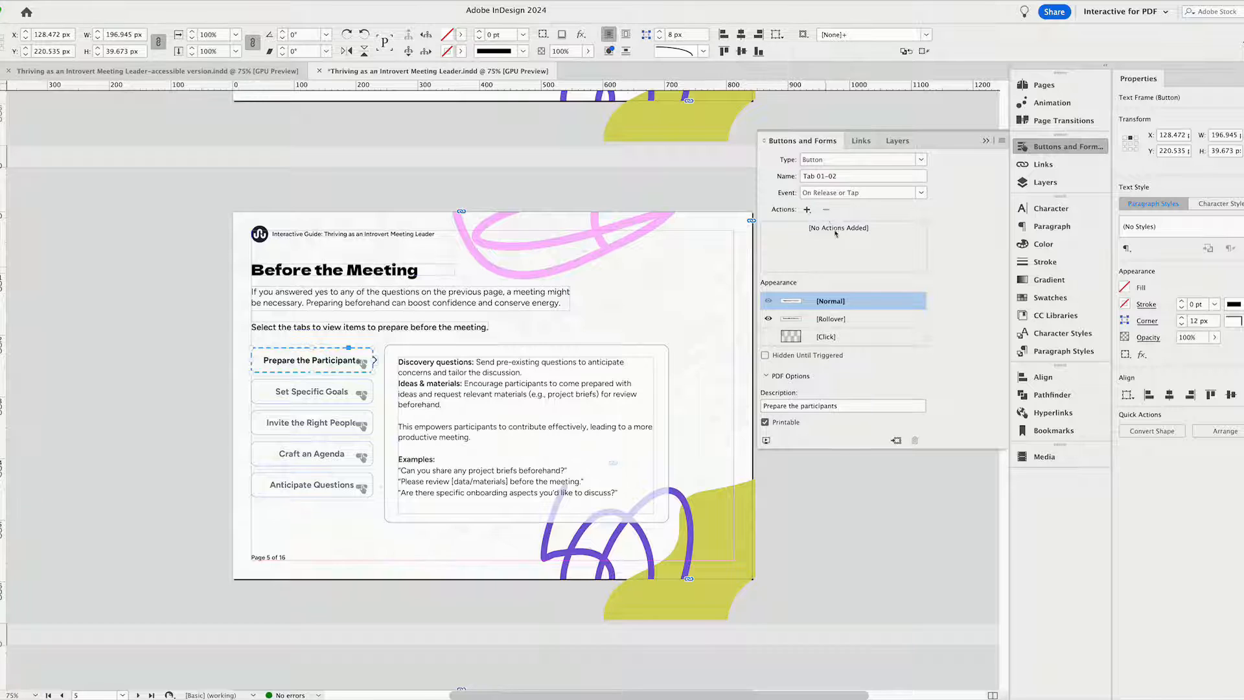
click(208, 410)
Switch to the preview screen mode and go through page 5's five tab buttons and the arrow beside "Prepare the Participants".
key(w)
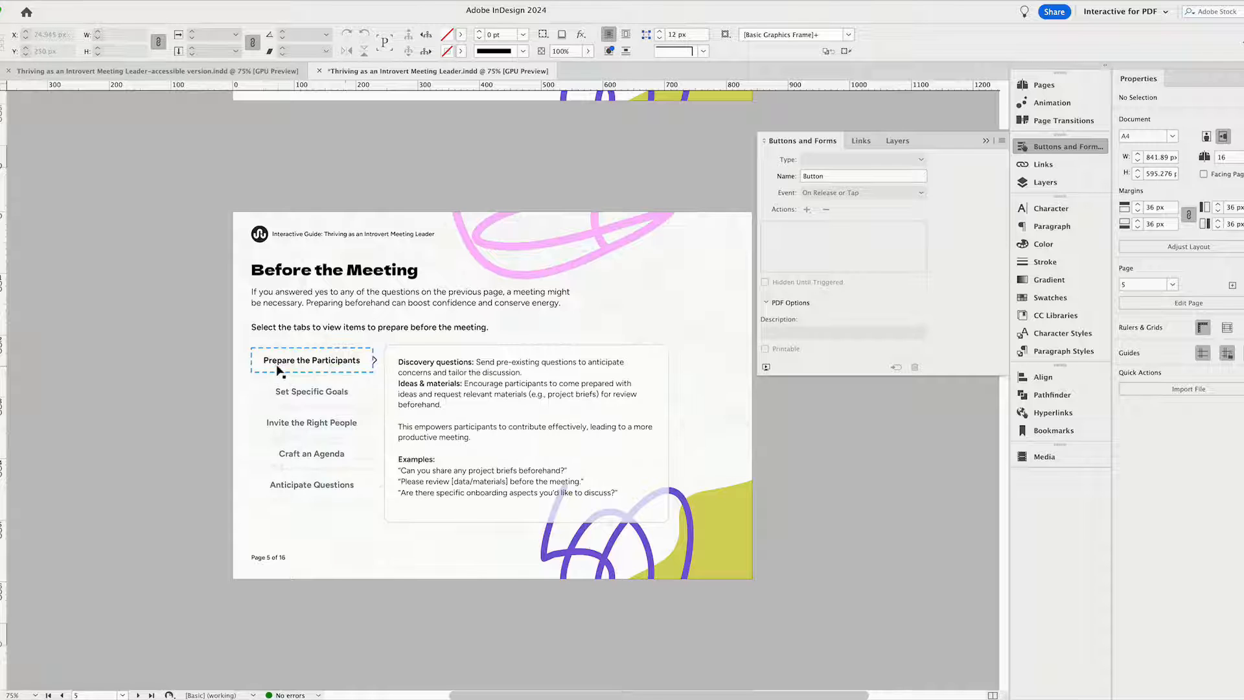
click(337, 401)
click(337, 429)
click(338, 461)
click(342, 493)
click(333, 360)
click(377, 365)
click(376, 363)
click(696, 389)
Show the Rollover appearance of the "Prepare the Participants" button and select the text frame inside it.
click(302, 365)
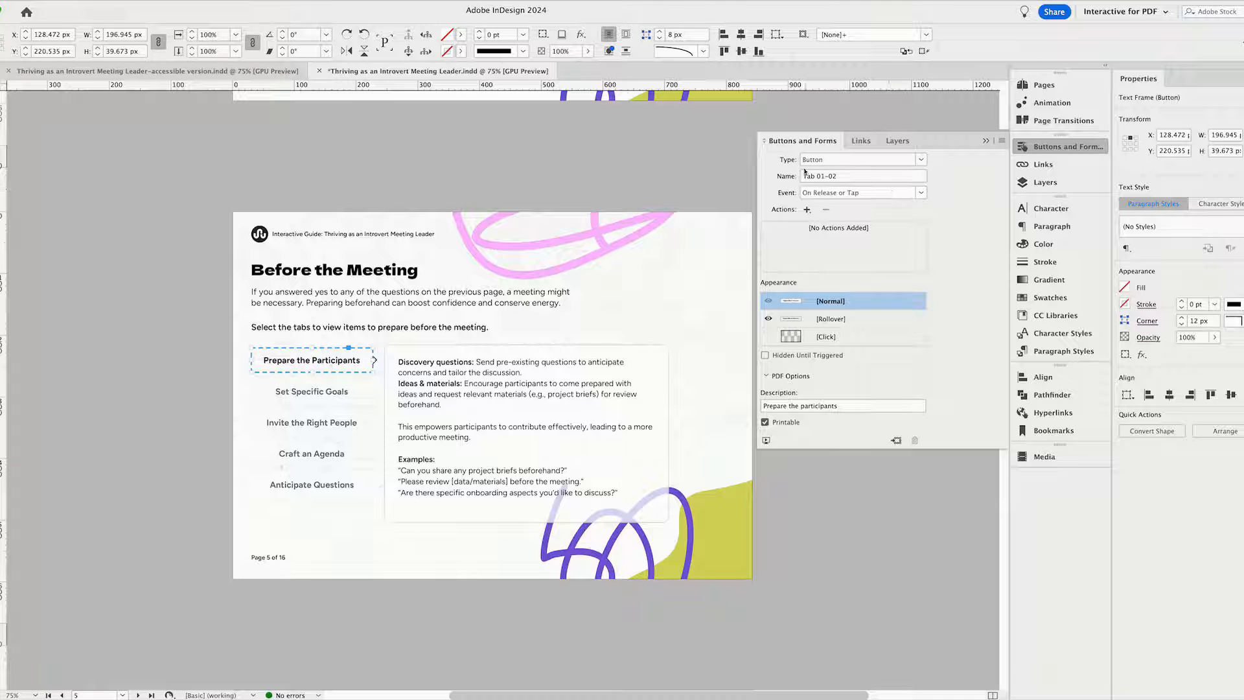
click(832, 321)
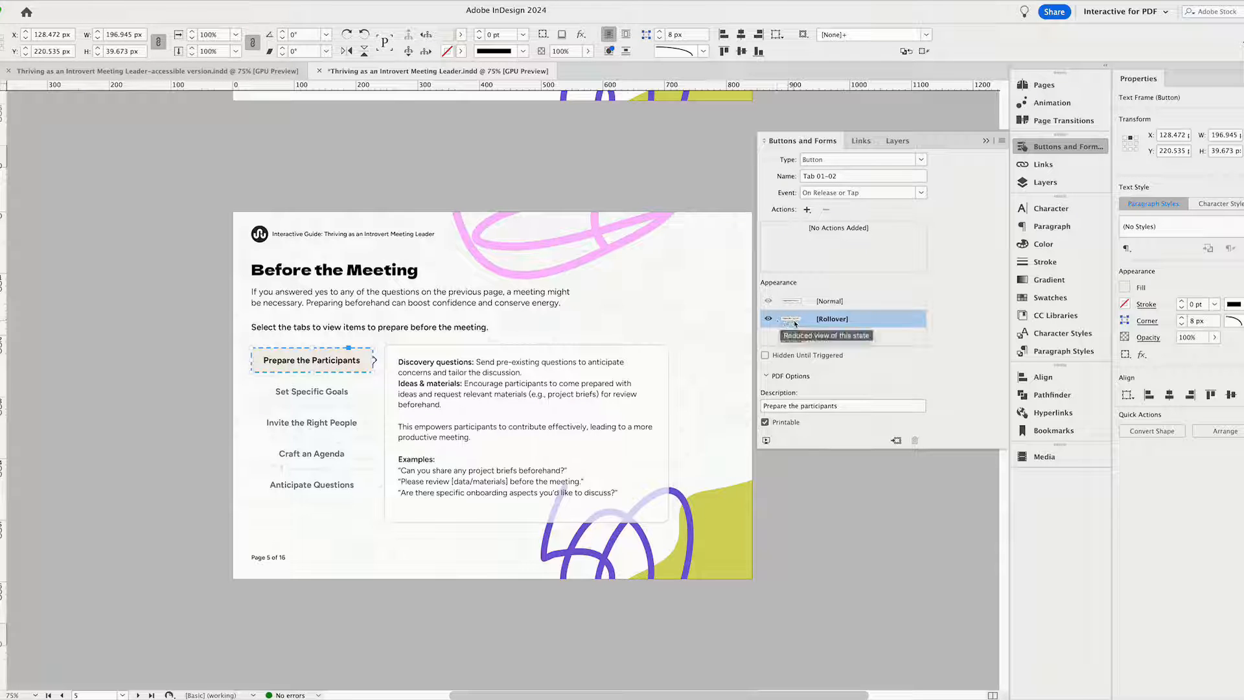
double_click(354, 370)
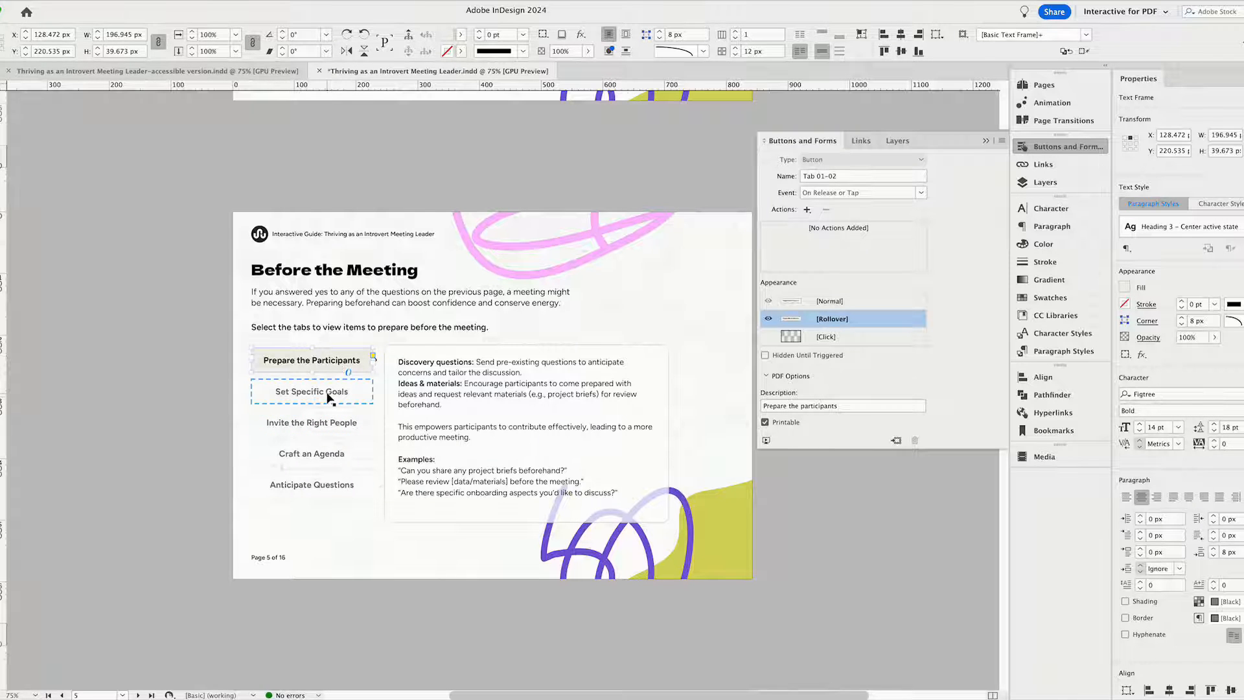
Inspect the button actions and appearance states of the "Invite the Right People" and "Anticipate Questions" tabs.
click(331, 424)
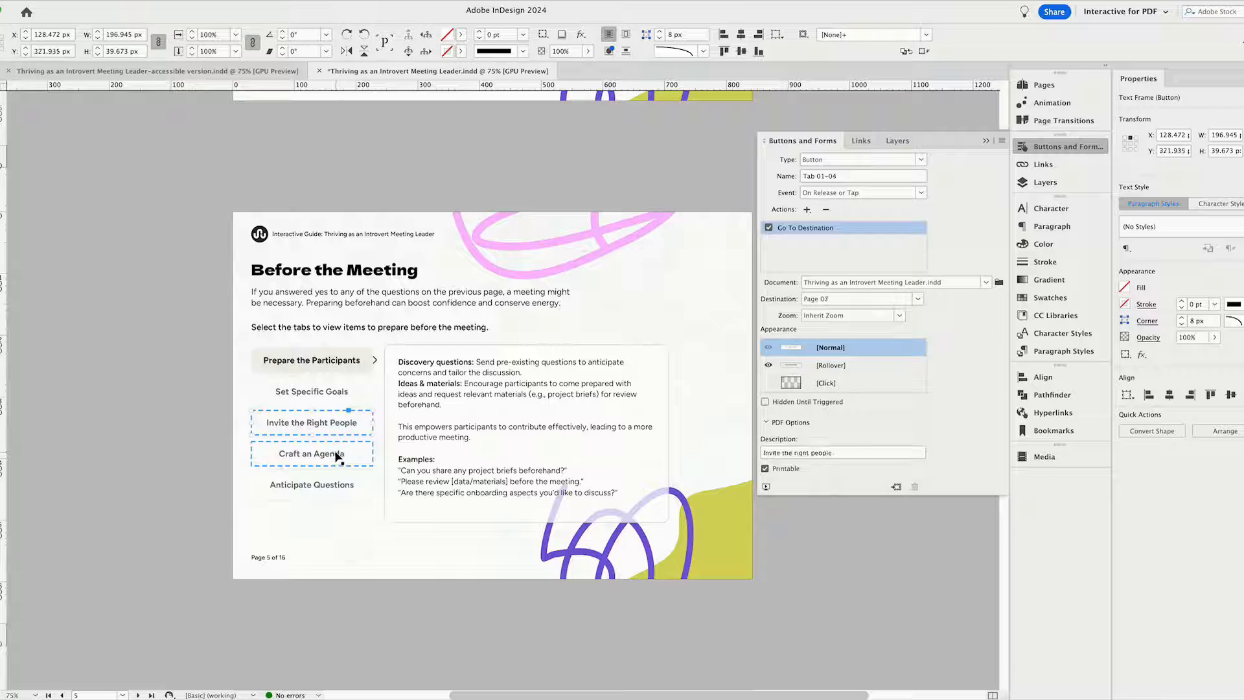
click(327, 486)
click(831, 368)
click(832, 351)
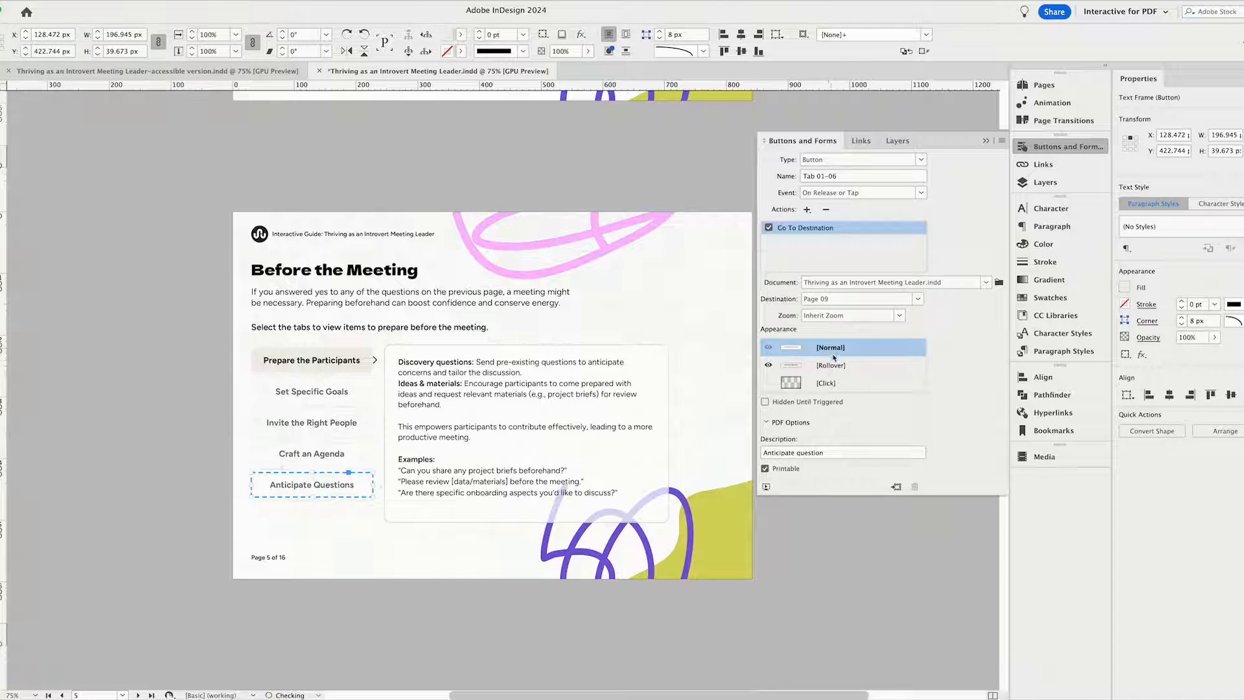
Examine the "Set Specific Goals" button's Go To Destination settings and the list of available actions.
click(338, 398)
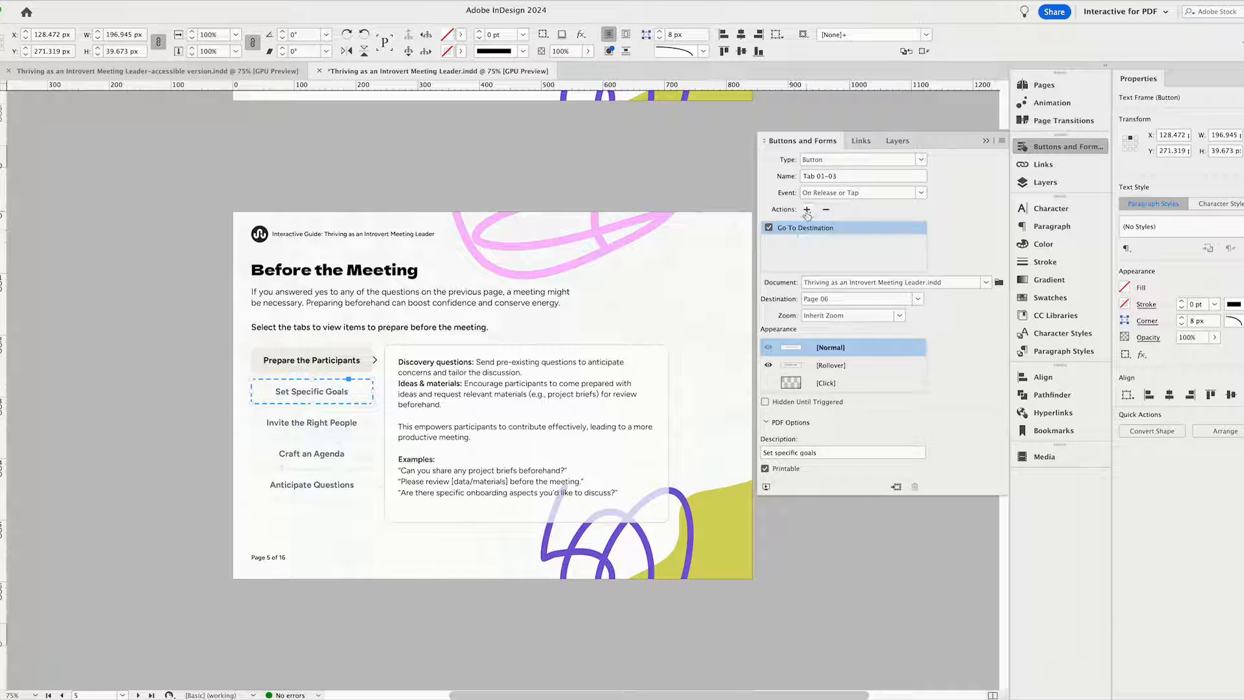
click(807, 210)
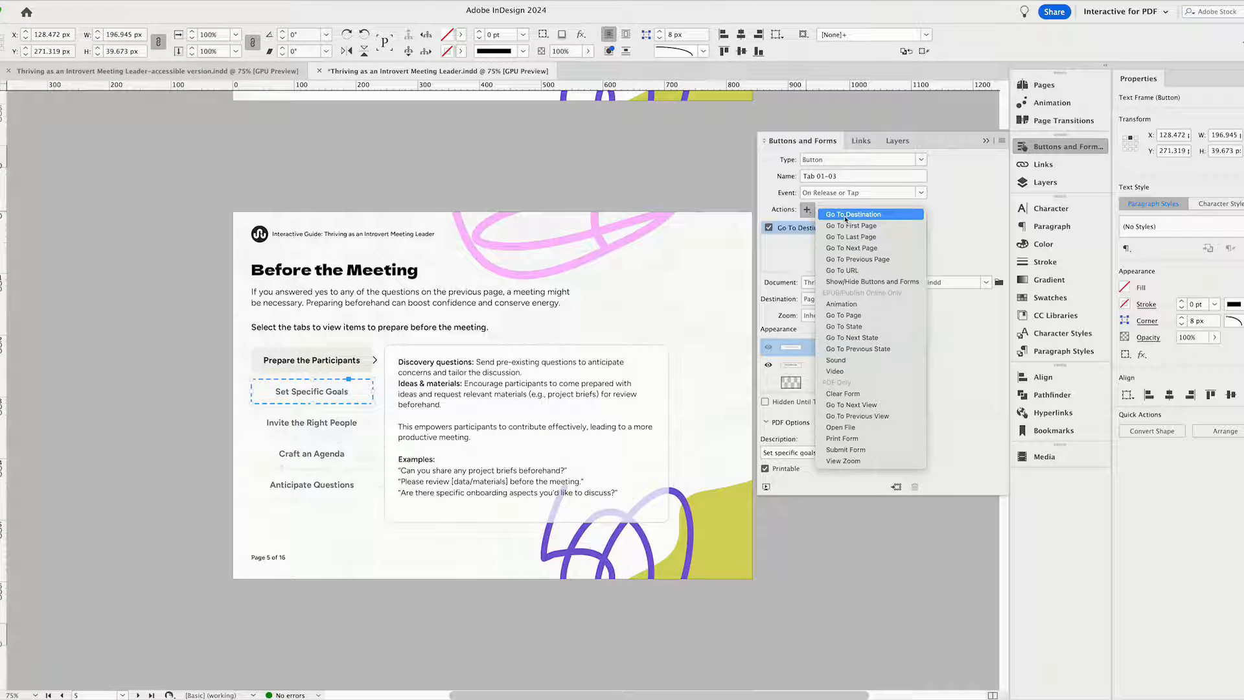
click(803, 283)
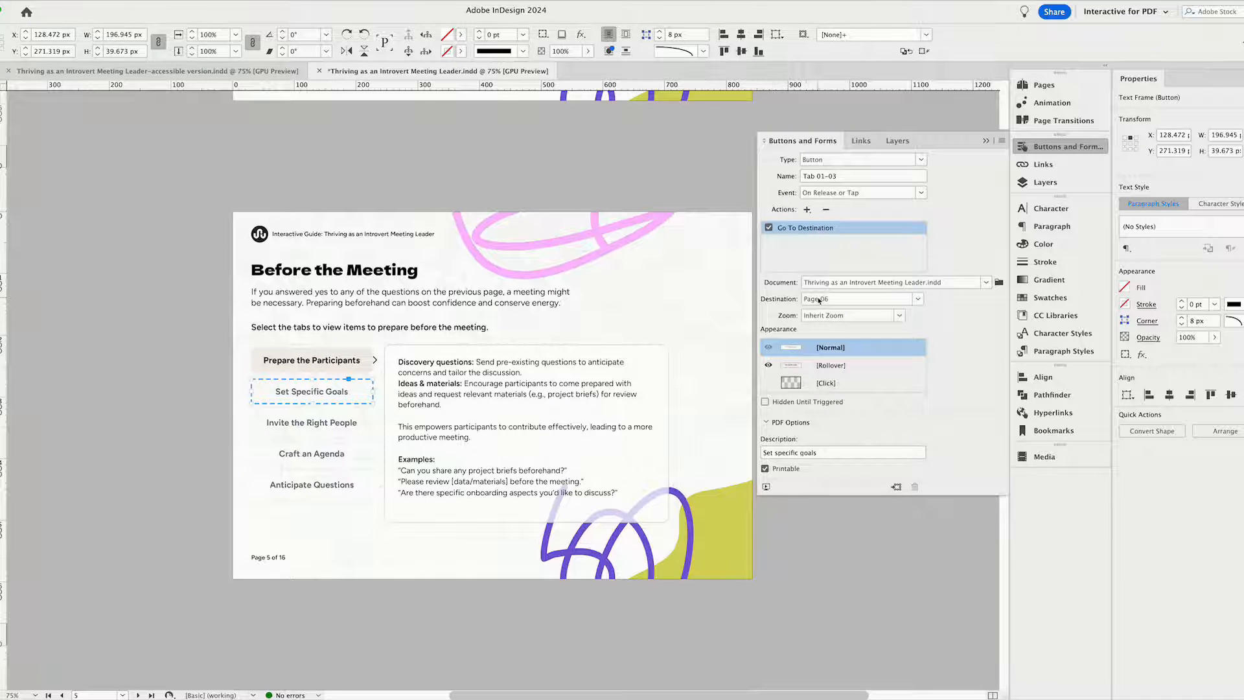
Choose Page 06 as the destination for the "Set Specific Goals" button on page 5.
click(863, 299)
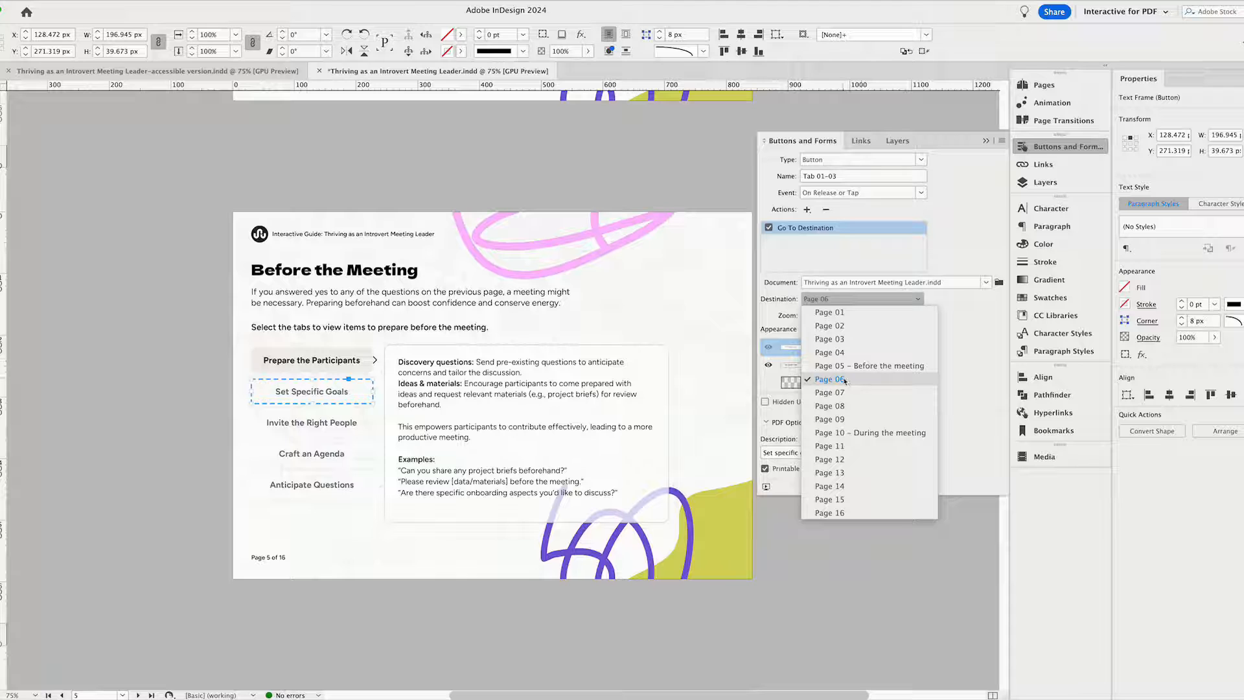
click(845, 380)
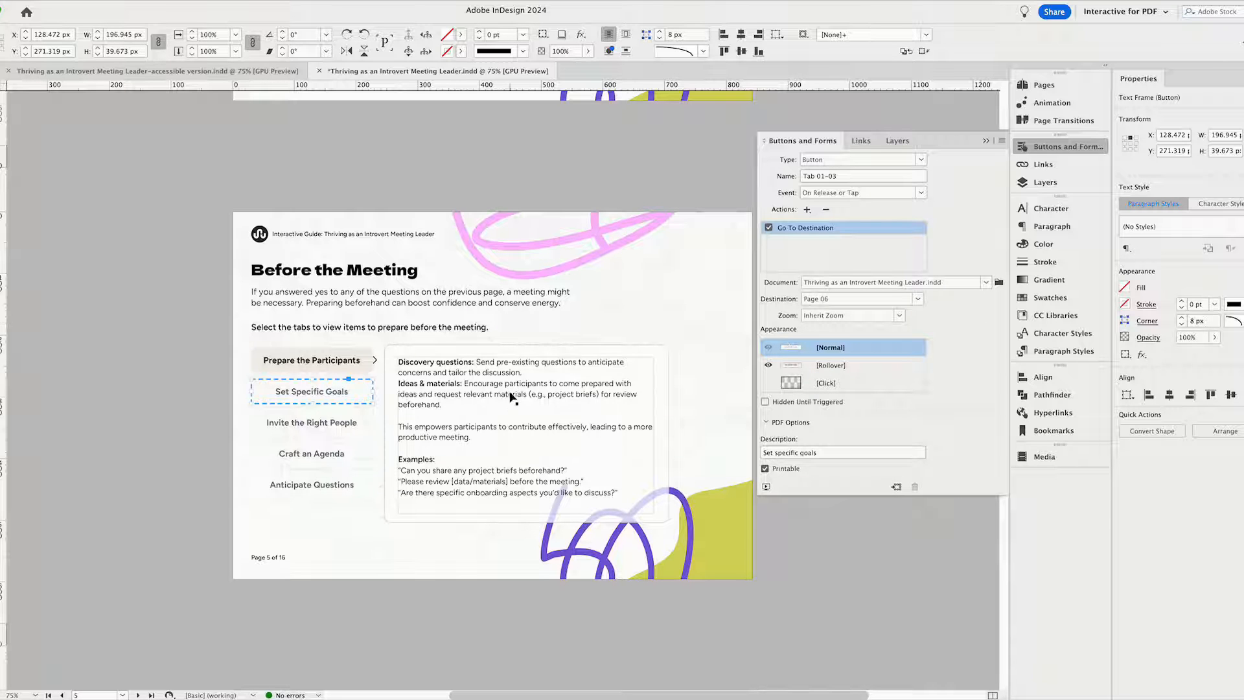
Inspect the button settings of the "Prepare the Participants" and "Set Specific Goals" tabs on page 6.
scroll(512, 396, down, 5)
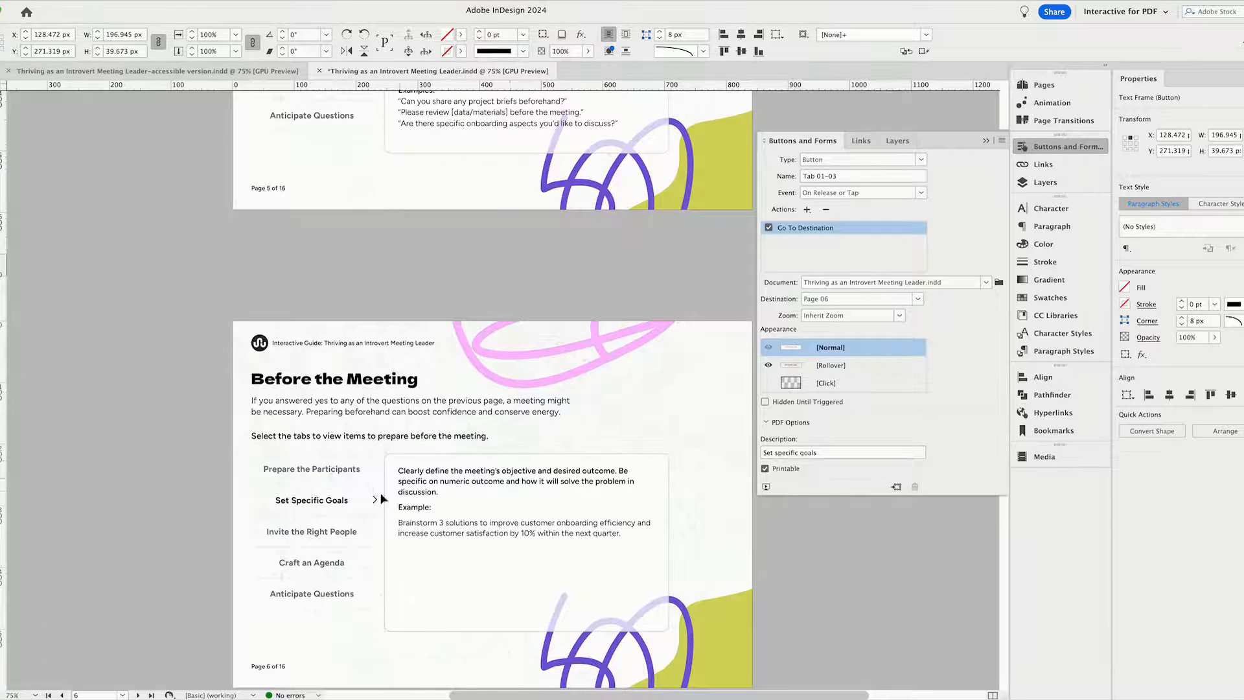
scroll(383, 499, down, 1)
click(357, 398)
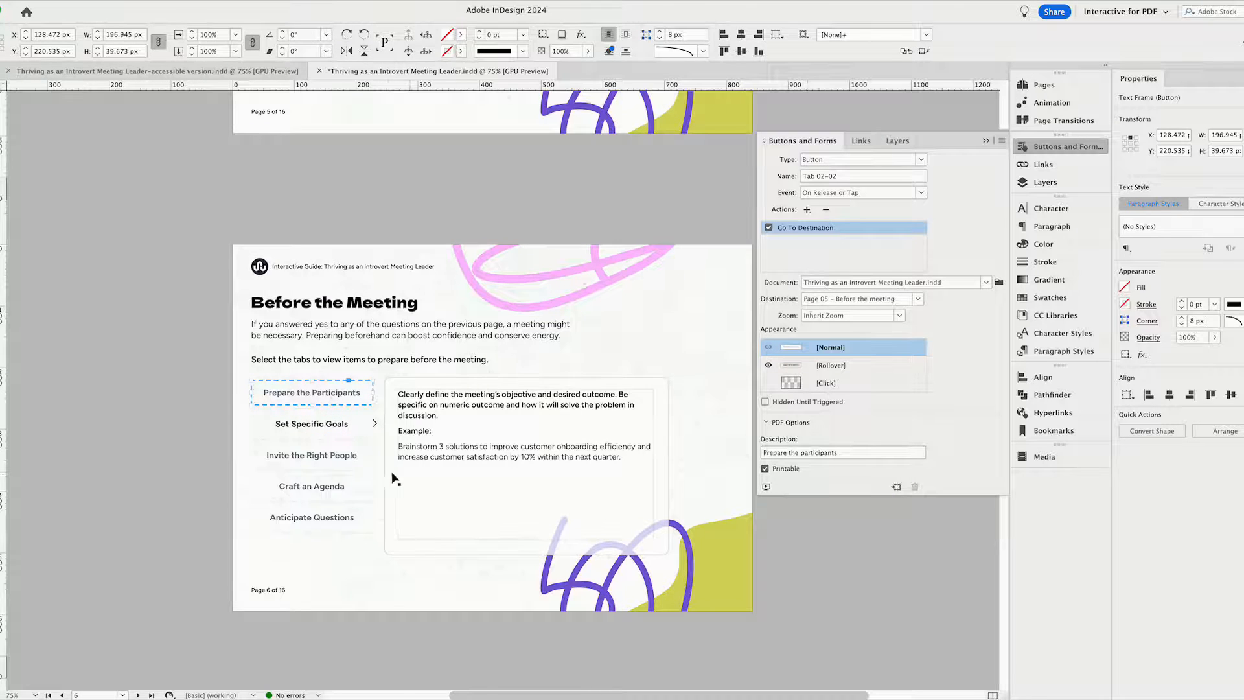
scroll(389, 477, down, 2)
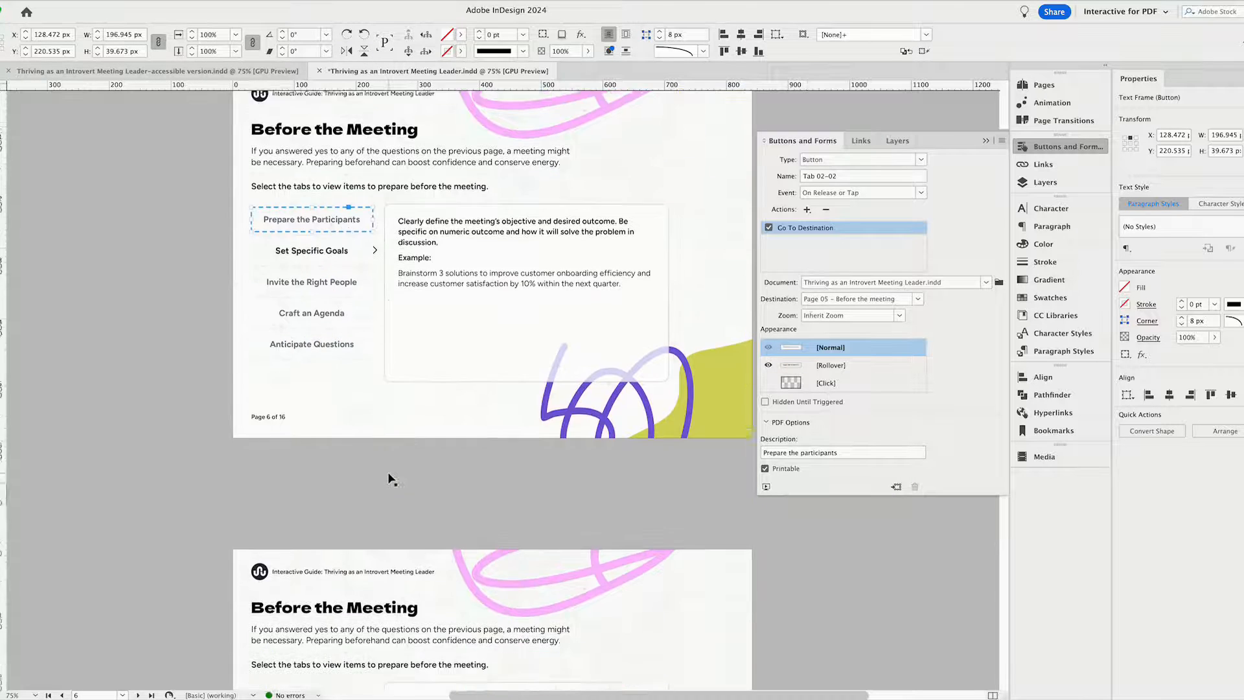
click(314, 246)
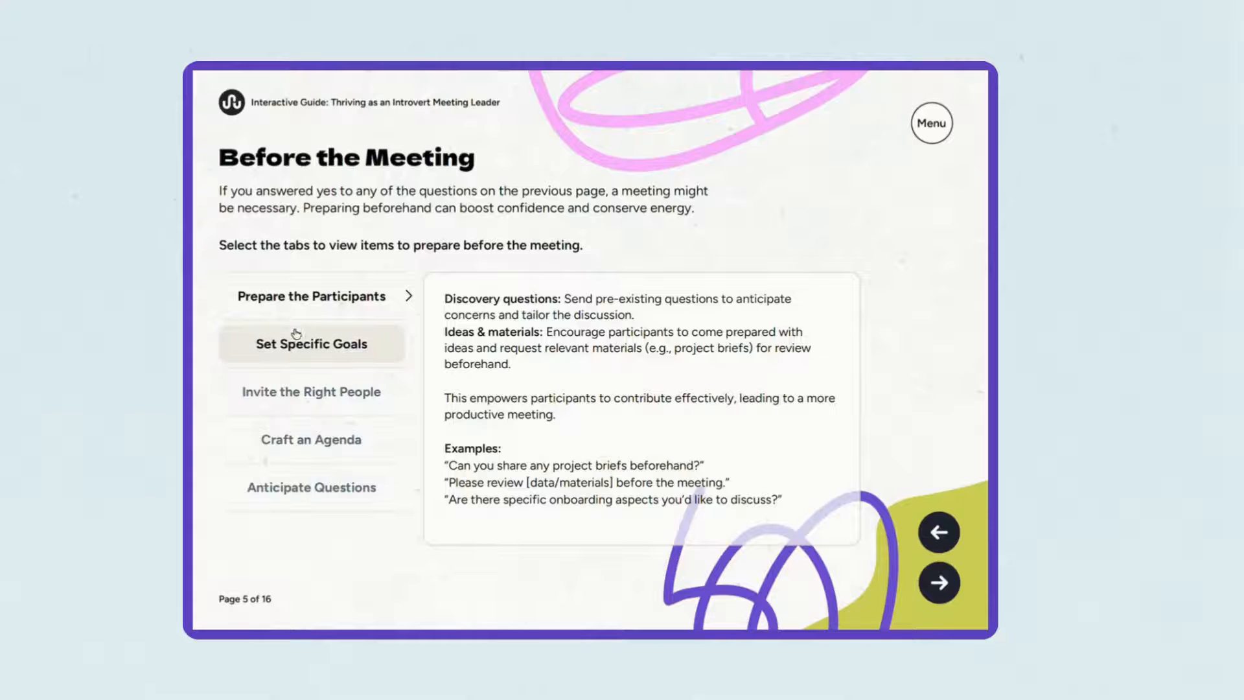
Test the "Set Specific Goals", "Invite the Right People" and "Craft an Agenda" tabs in the finished interactive guide.
click(298, 341)
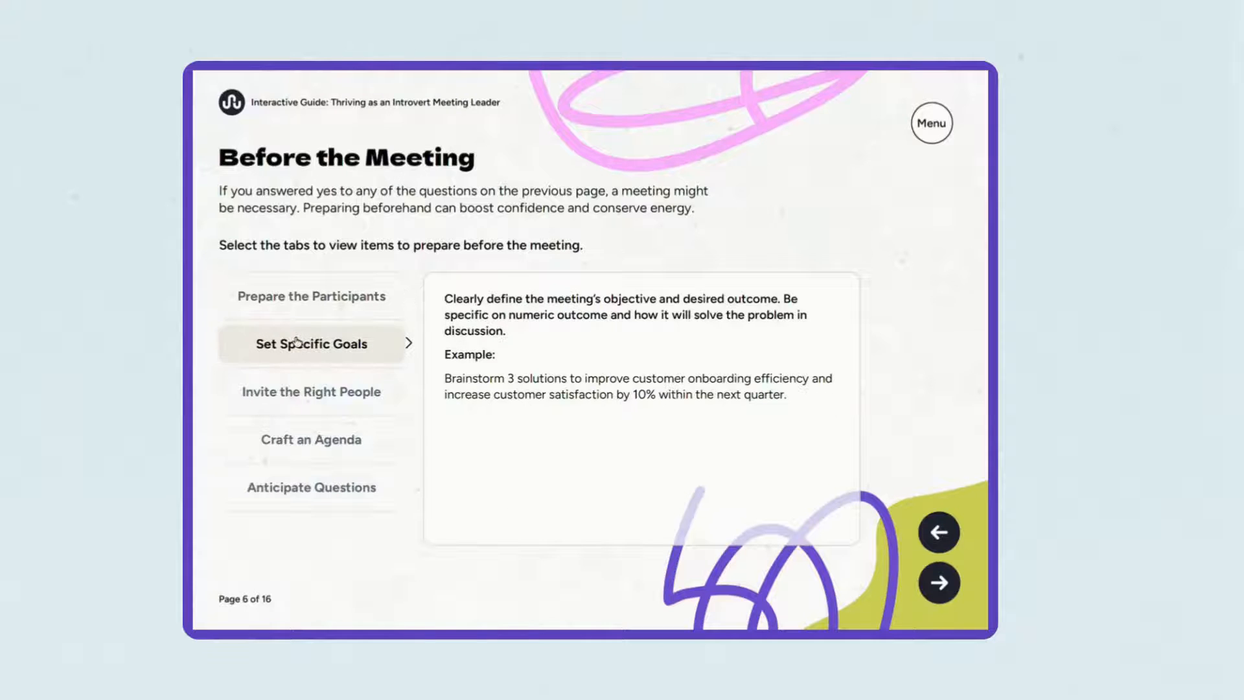
click(305, 389)
click(327, 438)
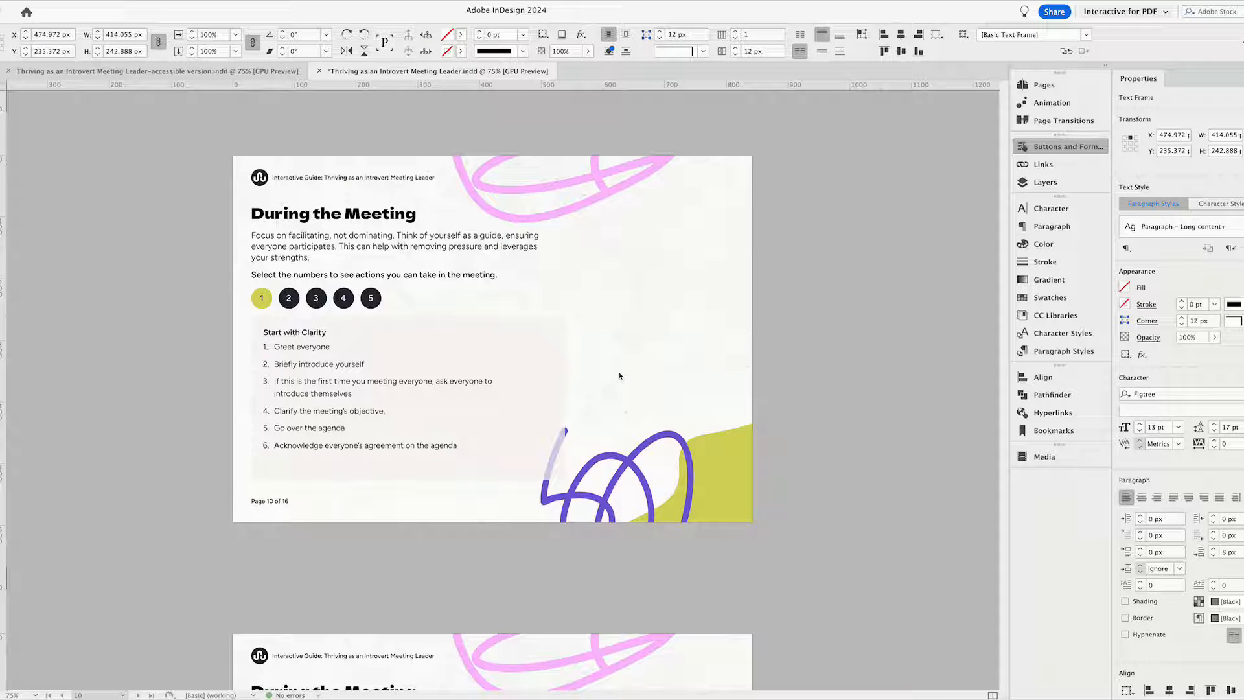
Look through the "During the Meeting" pages 10 to 14 and clear the selection.
click(767, 358)
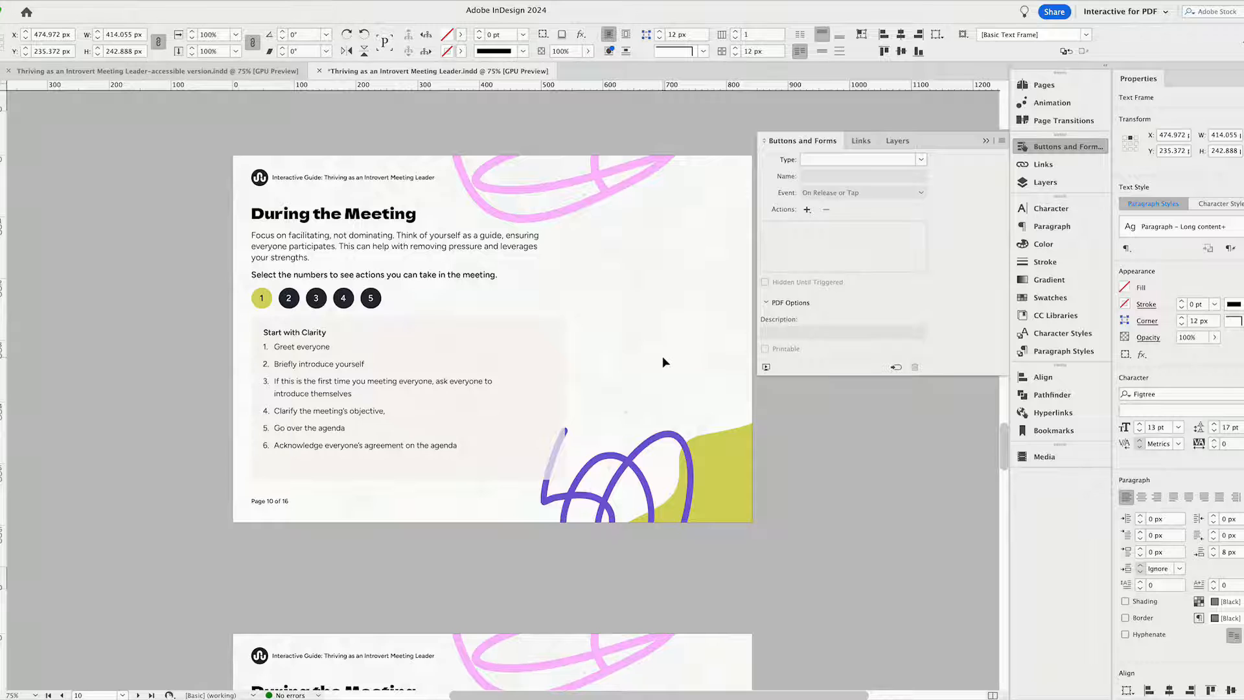
scroll(662, 361, down, 15)
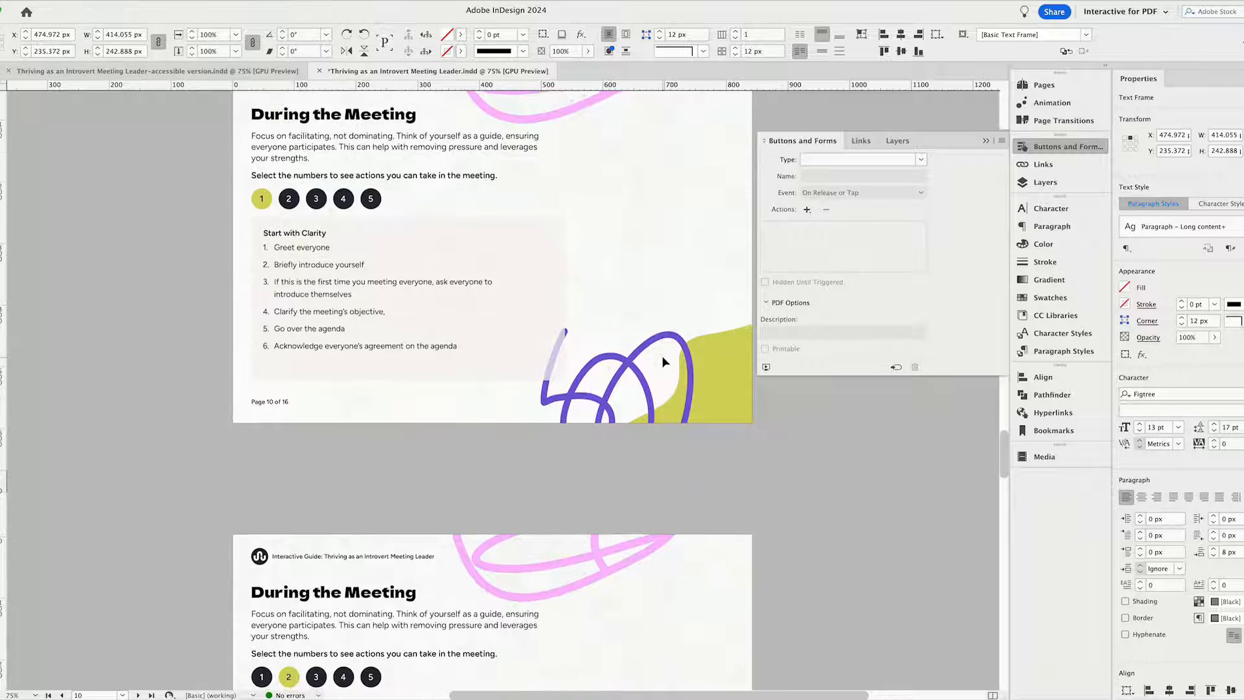
scroll(662, 361, down, 8)
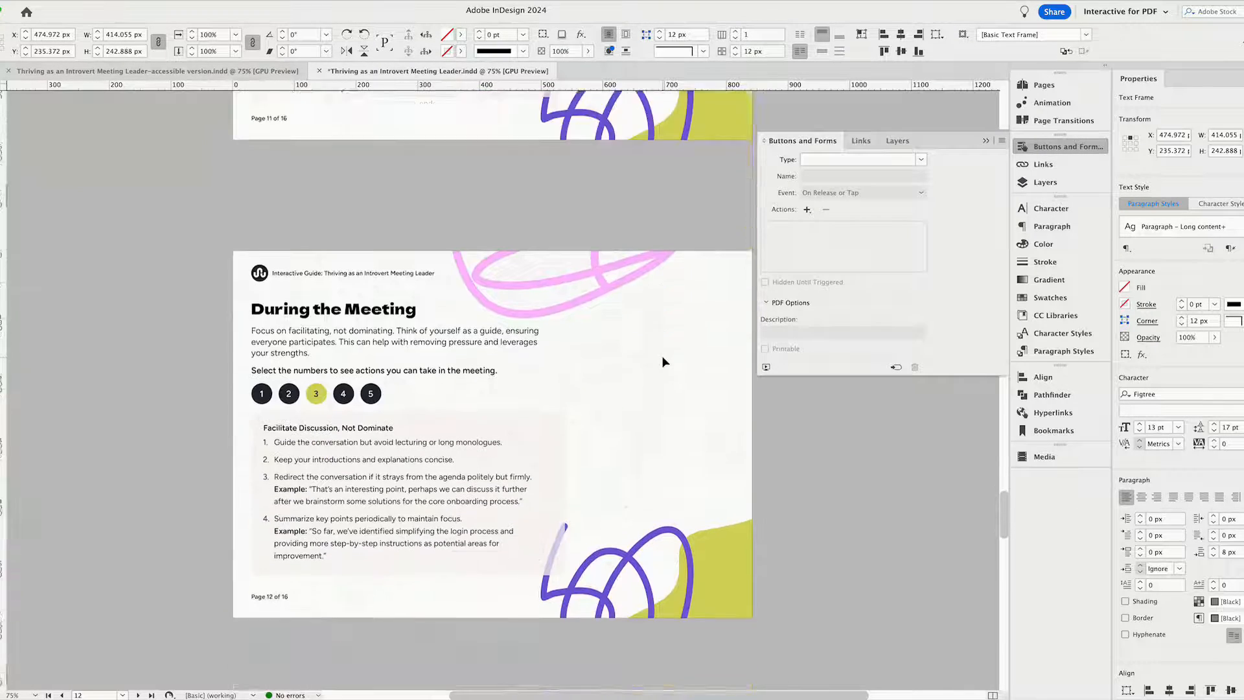
scroll(662, 361, down, 8)
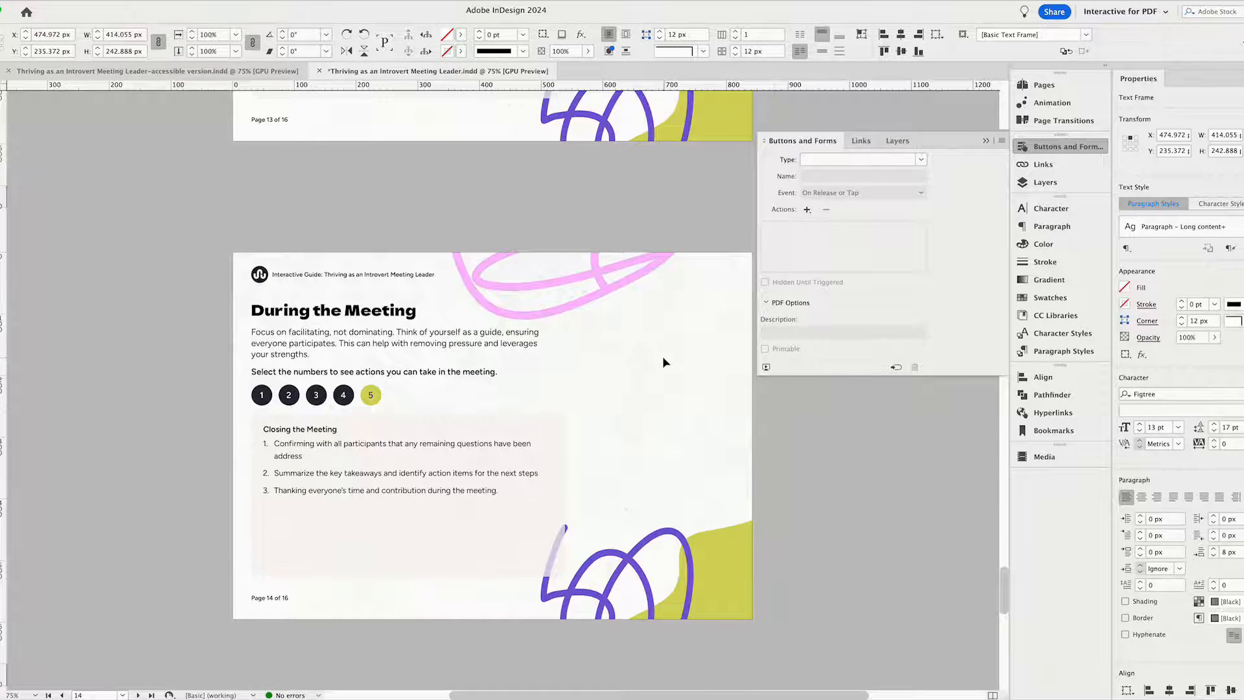
click(662, 361)
Review the bookmarks for pages 10 to 14 and return to page 10.
click(1054, 431)
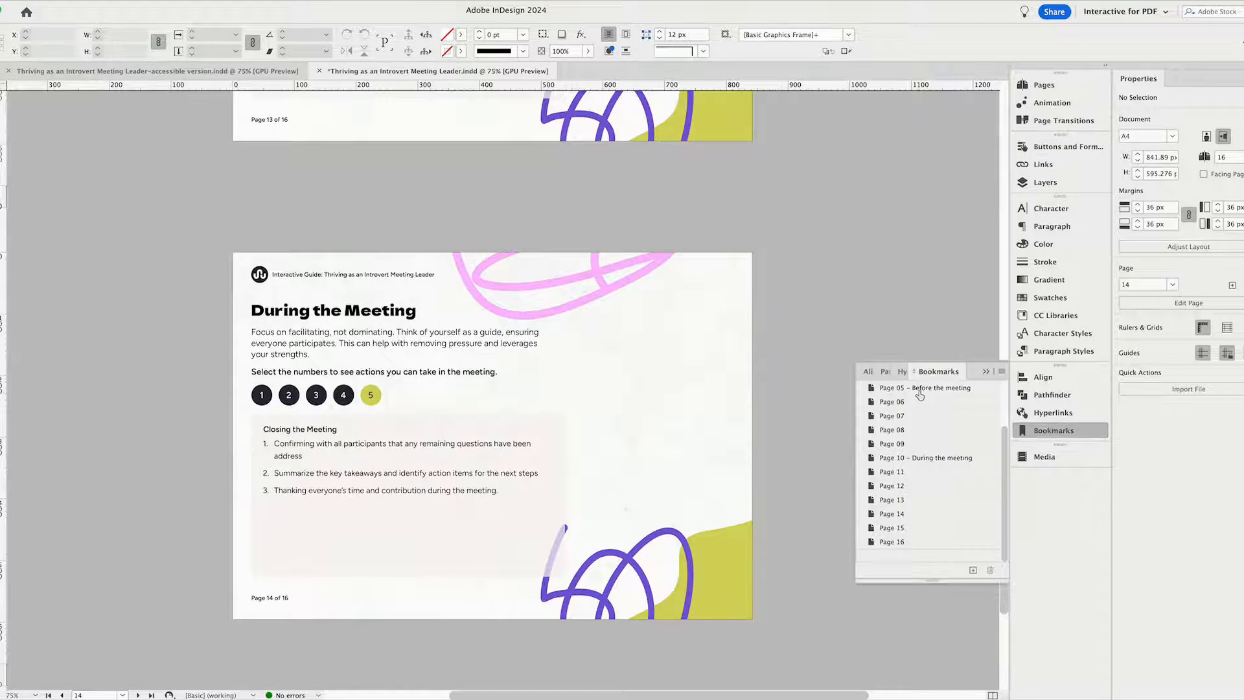
drag(914, 458, 906, 506)
scroll(683, 459, up, 10)
scroll(683, 457, up, 12)
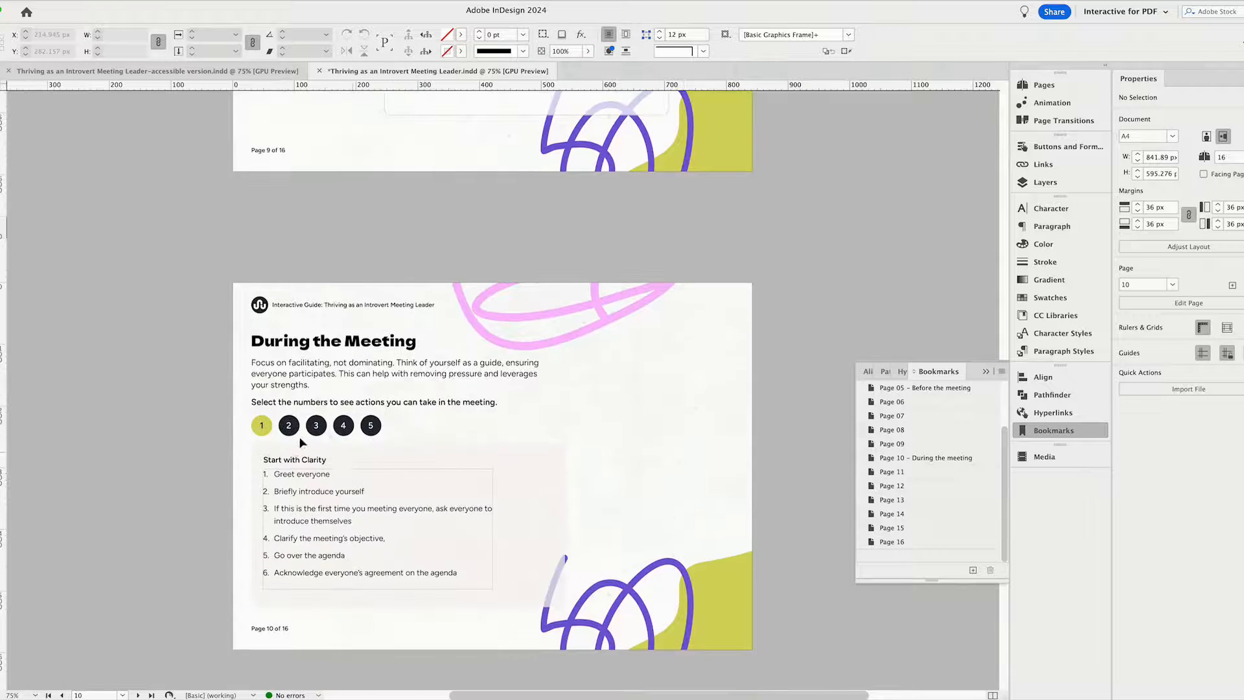
Go through the five numbered buttons on page 10, selecting each from 1 to 5.
click(262, 432)
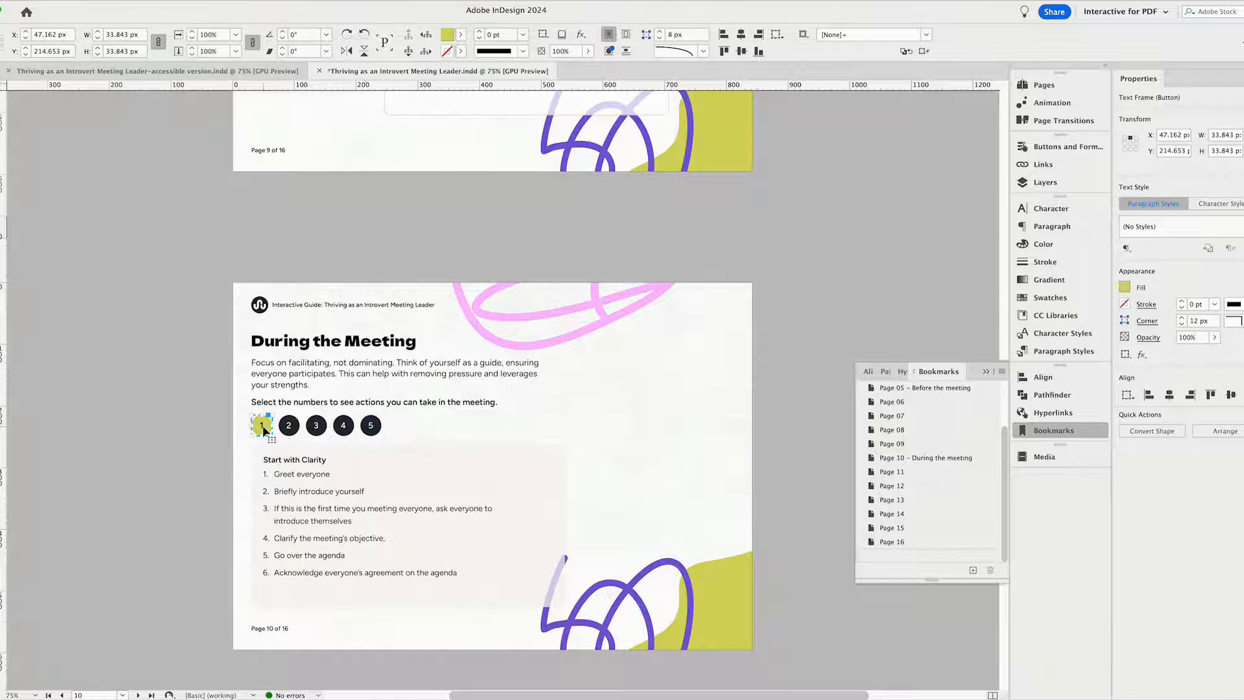
scroll(264, 431, up, 1)
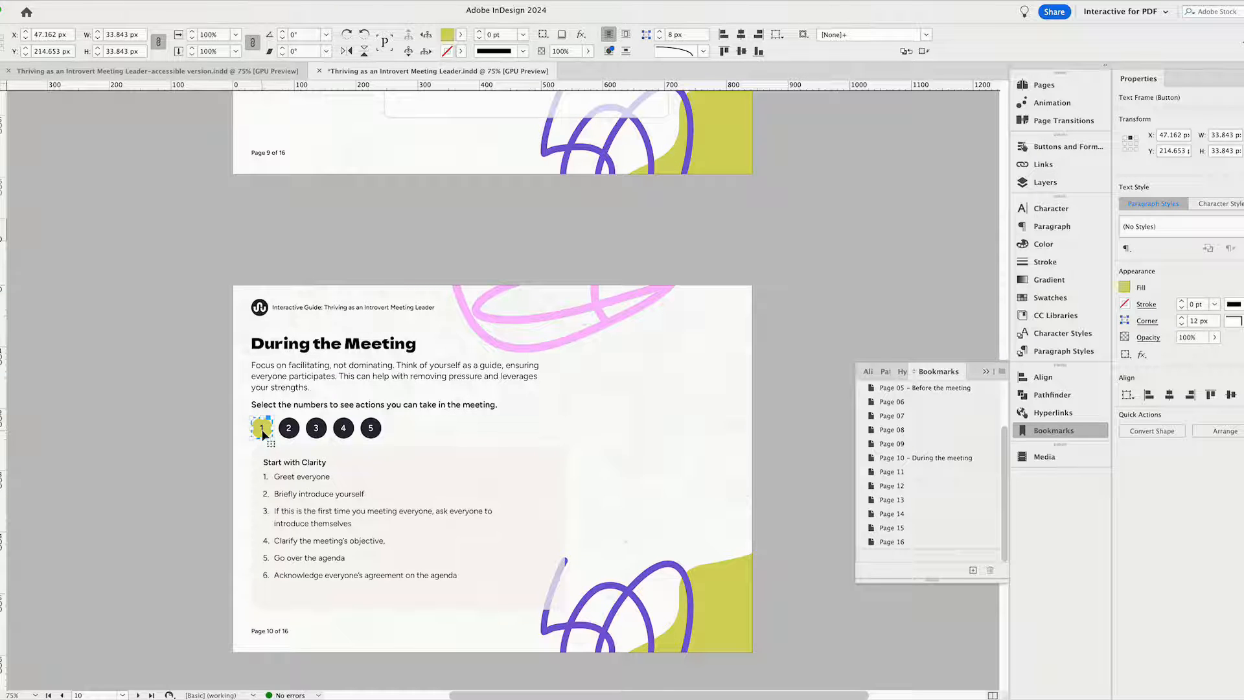
click(288, 432)
click(316, 432)
click(344, 432)
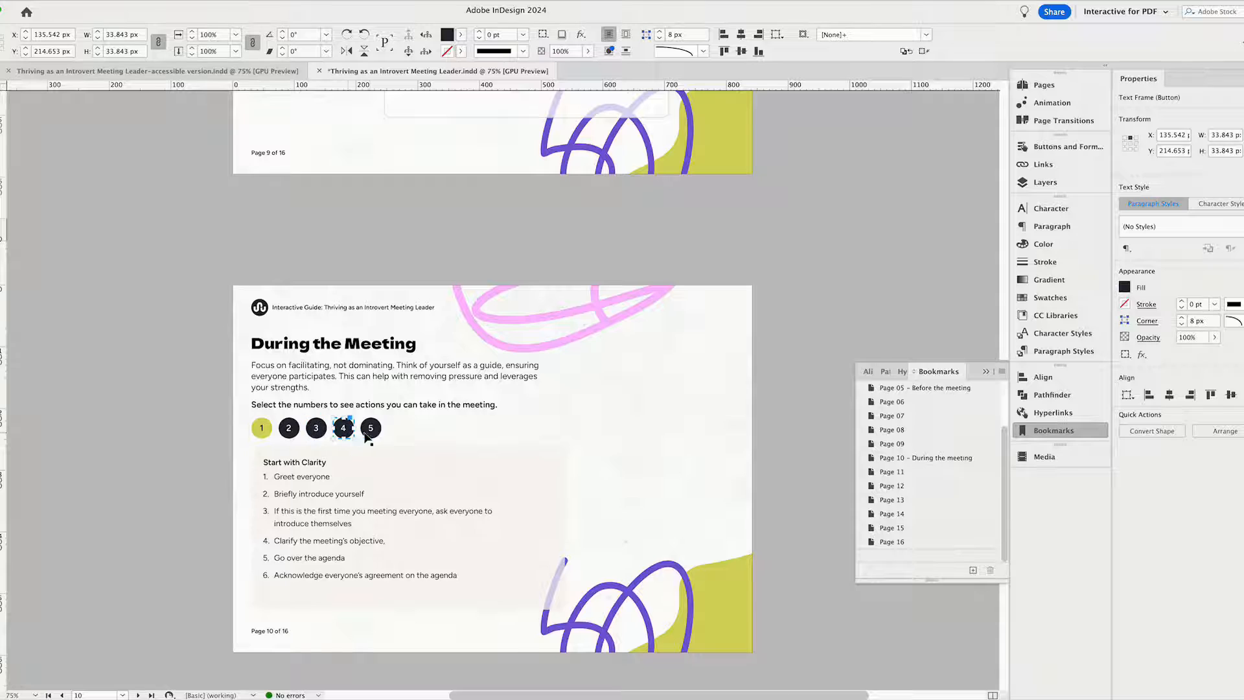
click(374, 433)
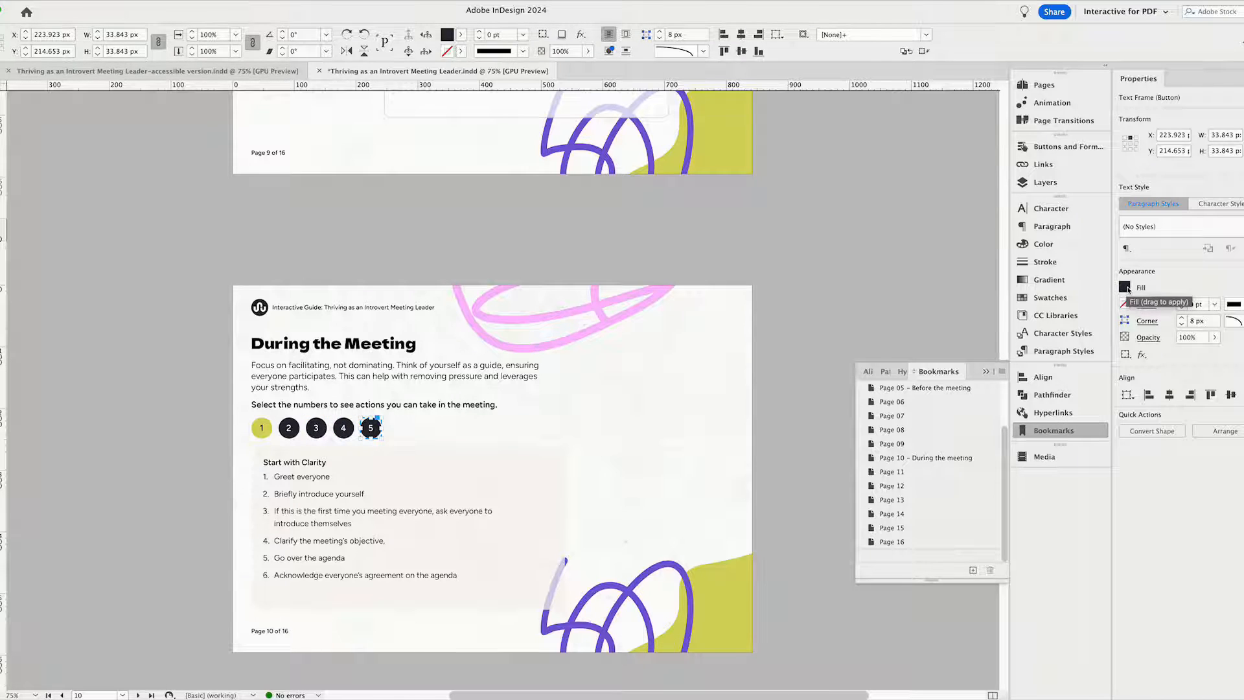
Inspect the actions of number buttons 1 and 2 on page 10, including the list of available actions.
click(261, 429)
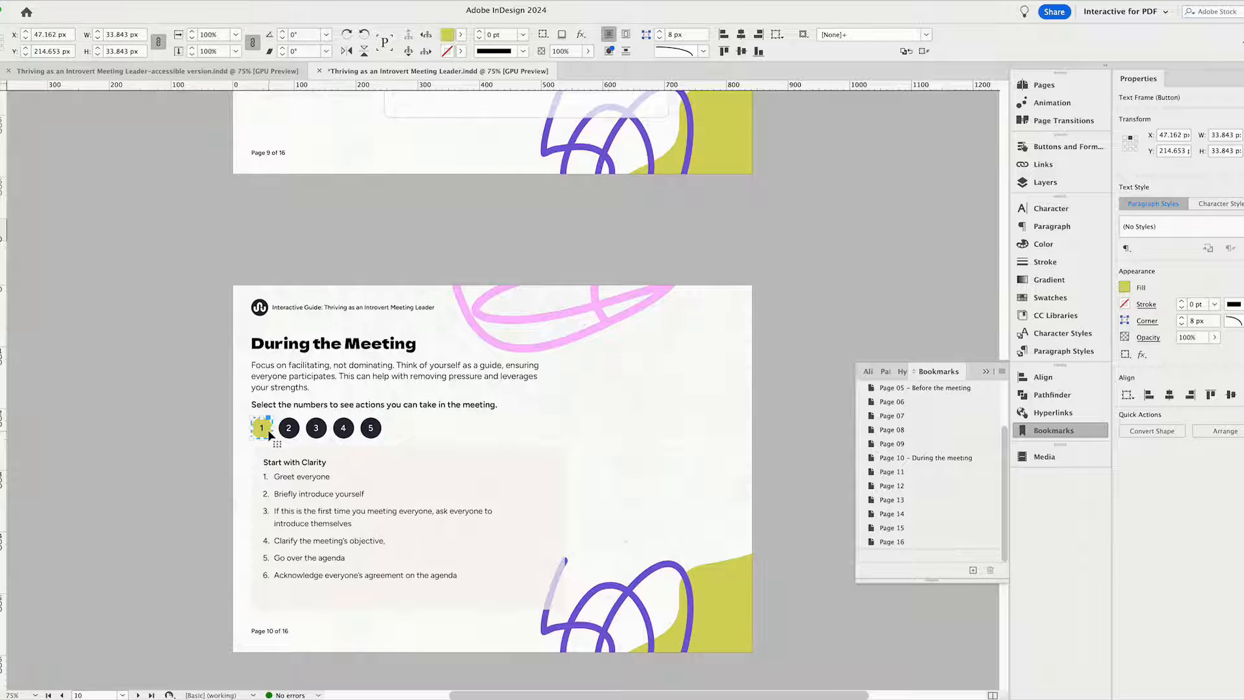
click(1049, 146)
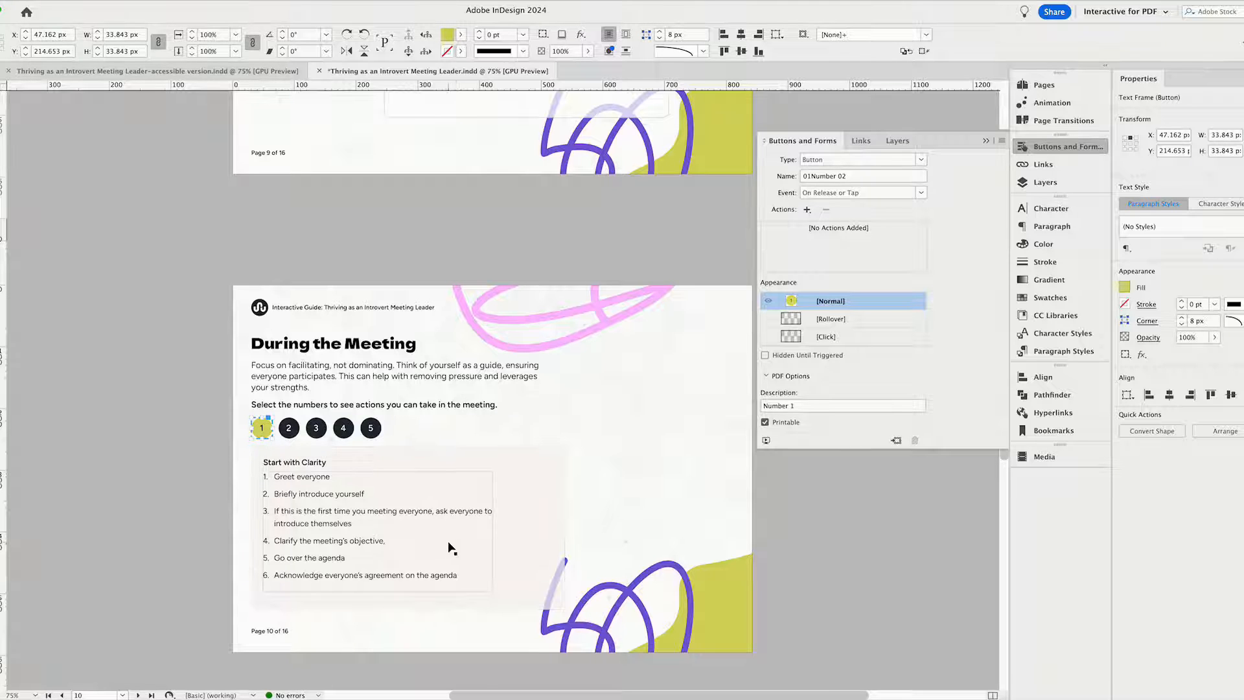
click(289, 429)
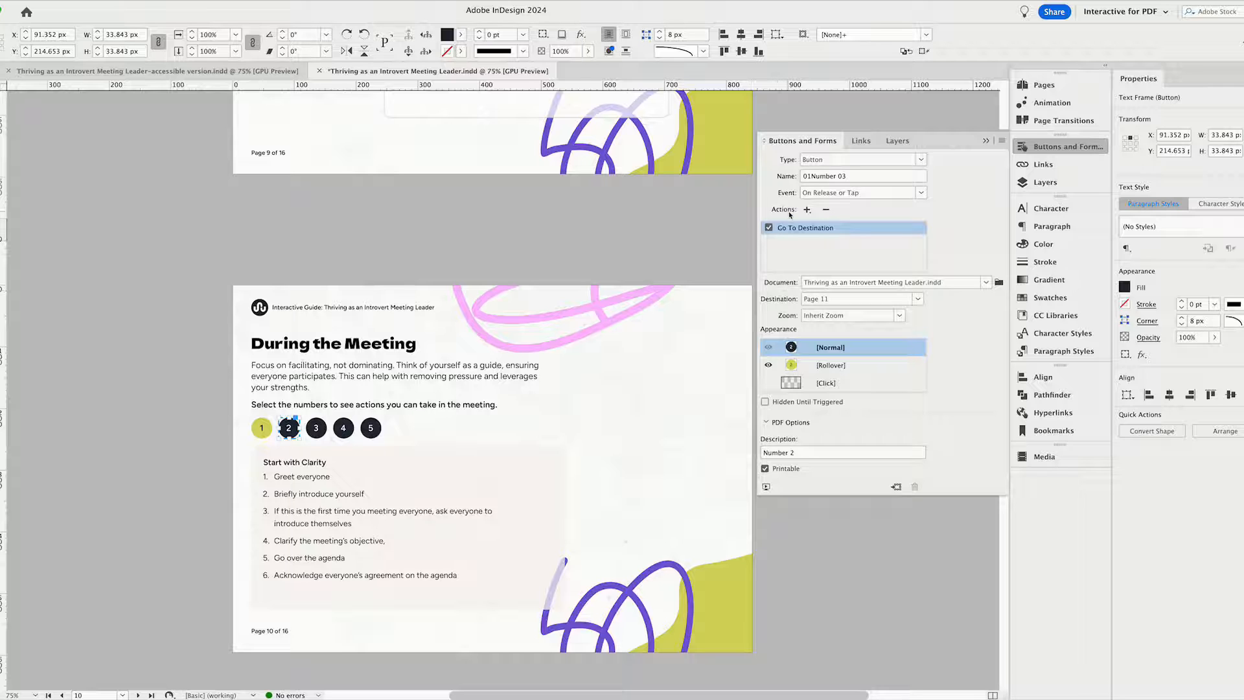
click(806, 213)
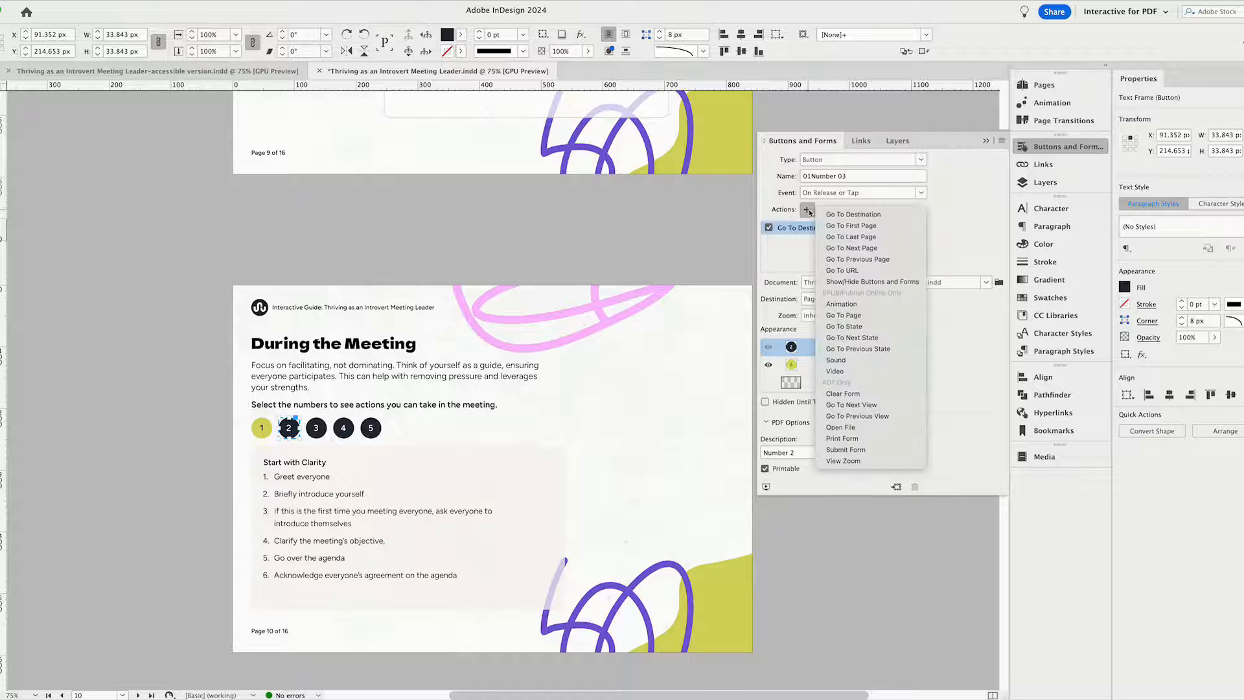
click(971, 221)
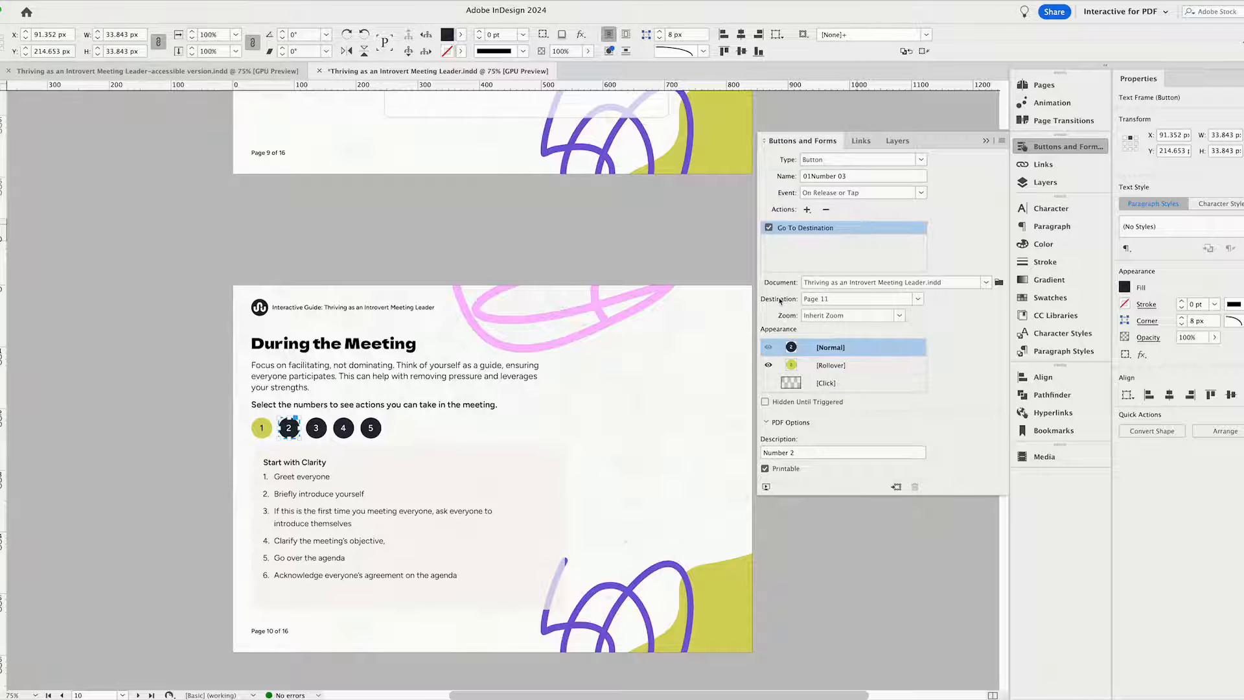
Choose Page 11 as number button 2's destination and compare its Rollover and Normal appearances.
click(814, 302)
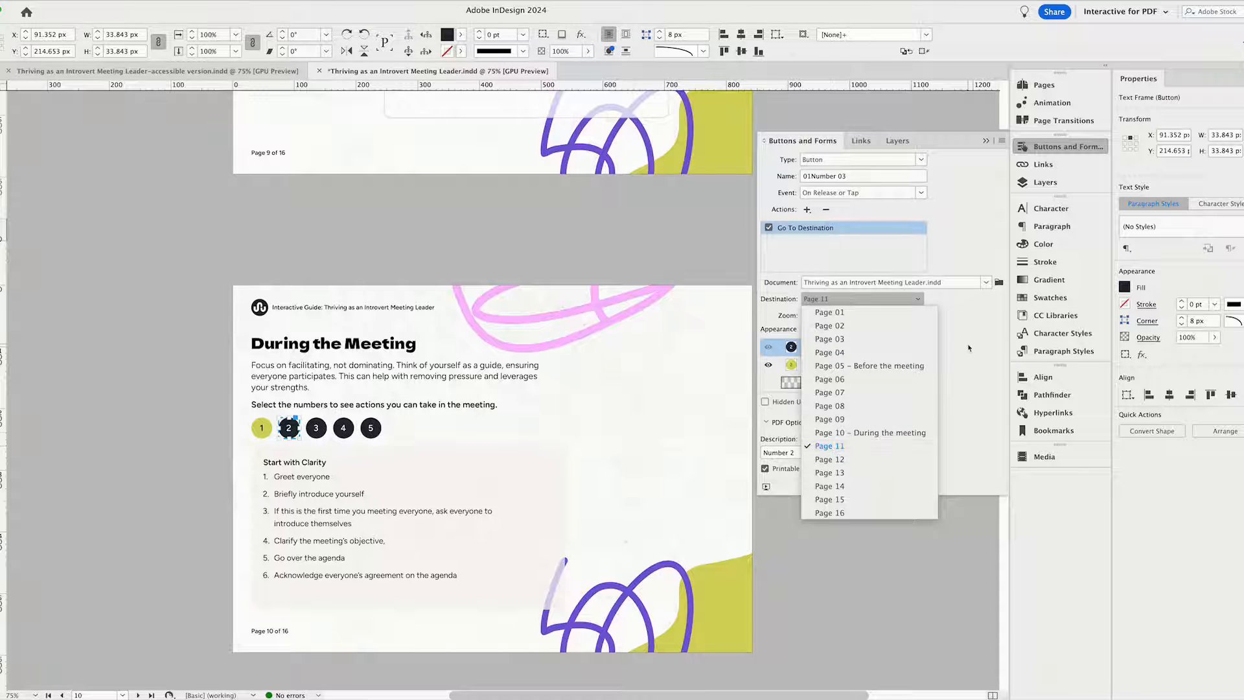
click(835, 447)
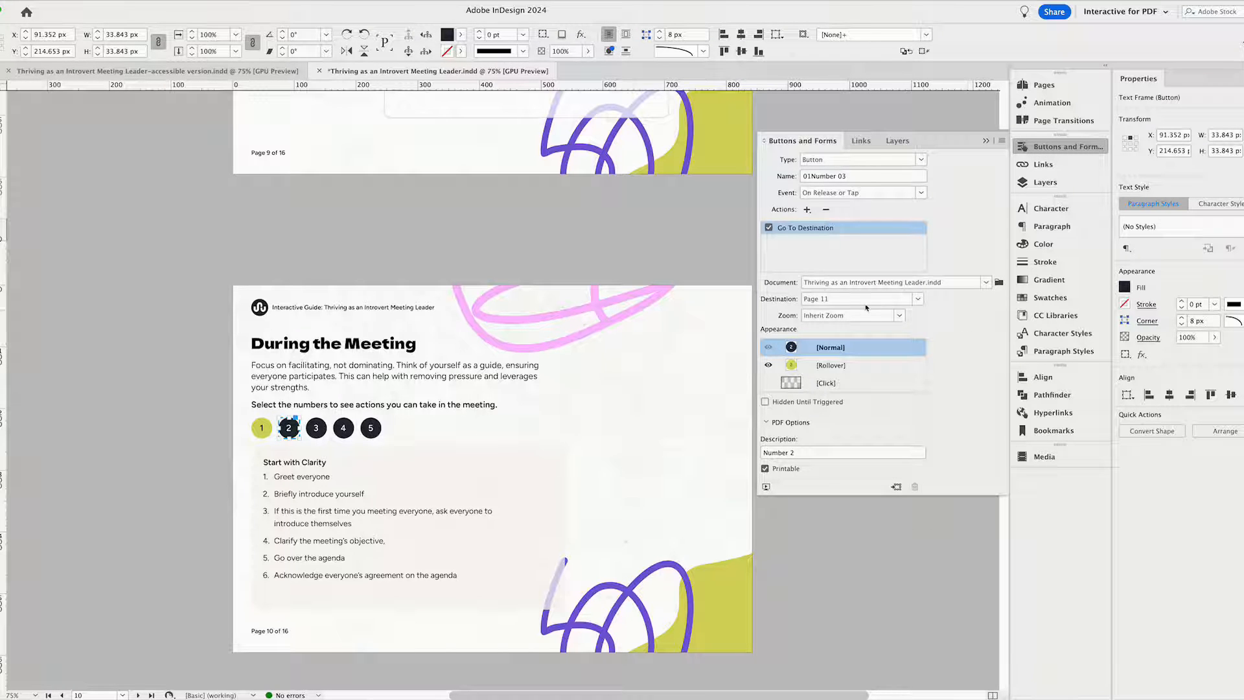
click(792, 367)
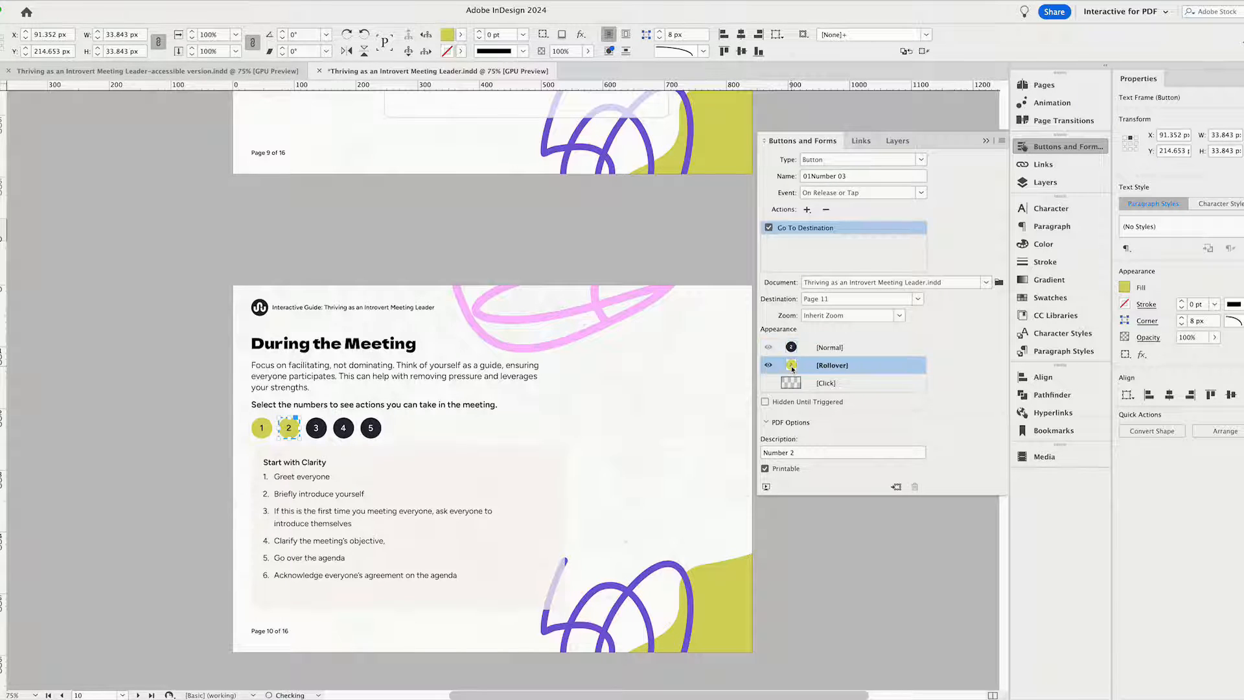
click(790, 349)
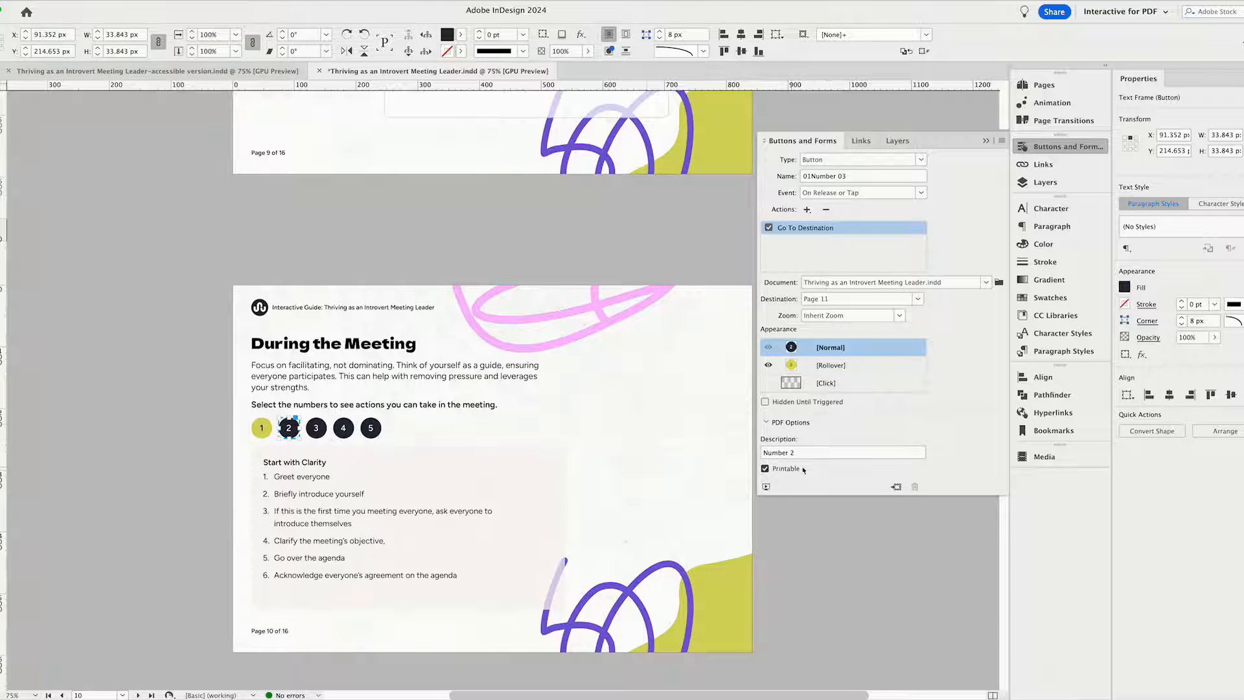
click(648, 422)
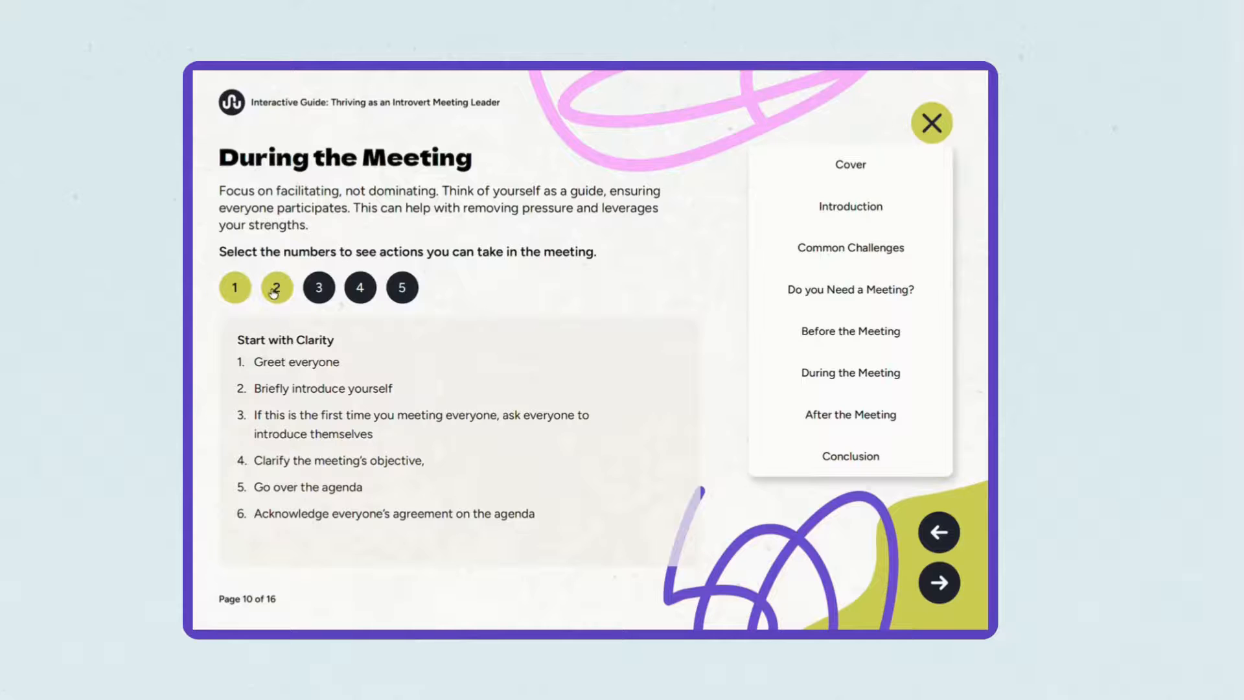
Test number buttons 2 and 3 on the "During the Meeting" page of the finished interactive guide.
click(277, 287)
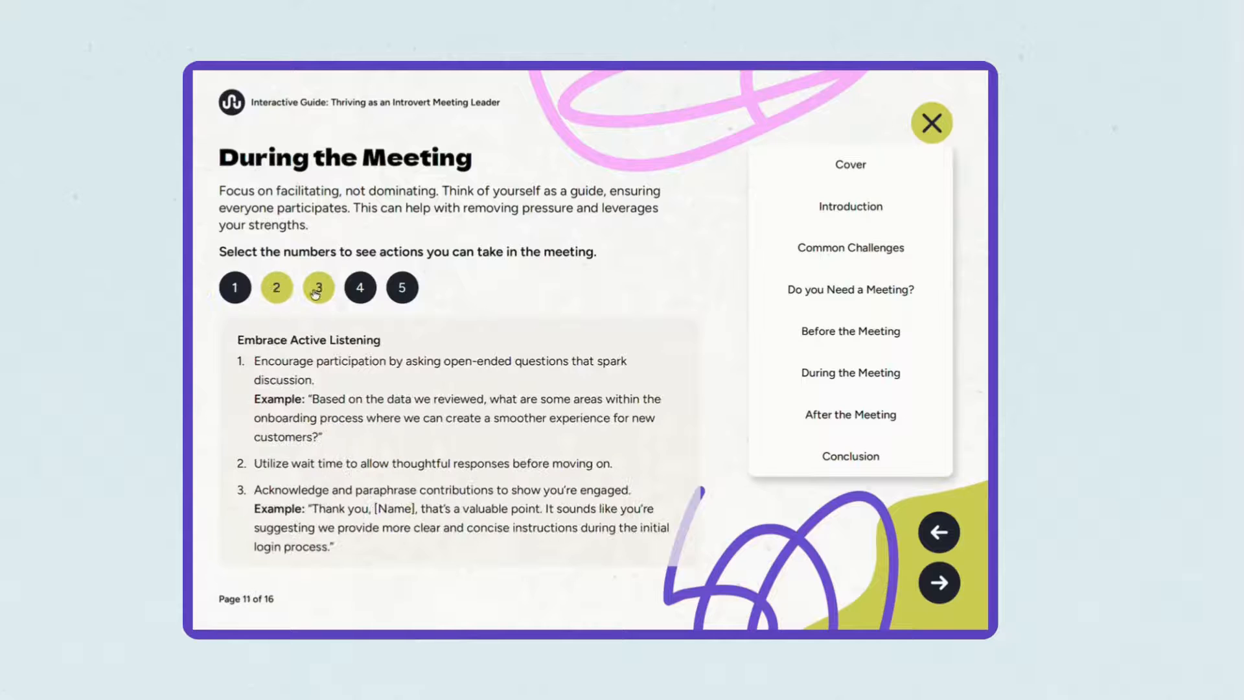
click(317, 289)
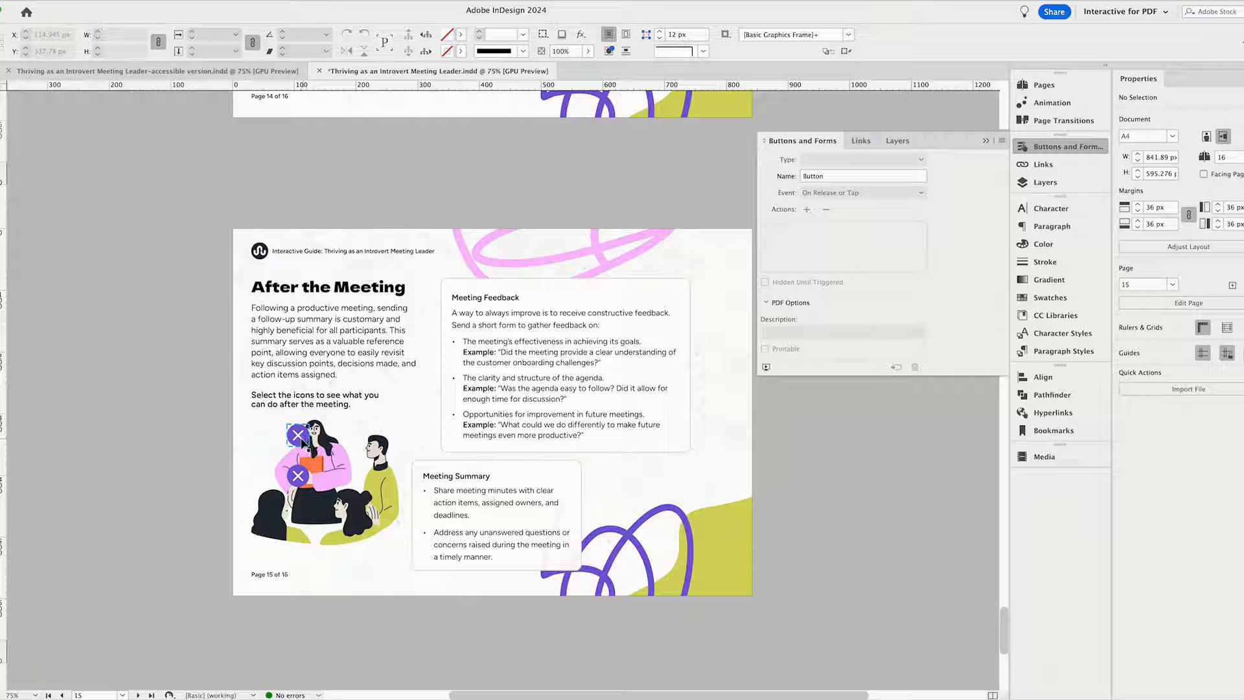
Move page 15's two close buttons off the plus buttons, to about X 119, Y 298 px and X 123, Y 406 px.
click(297, 438)
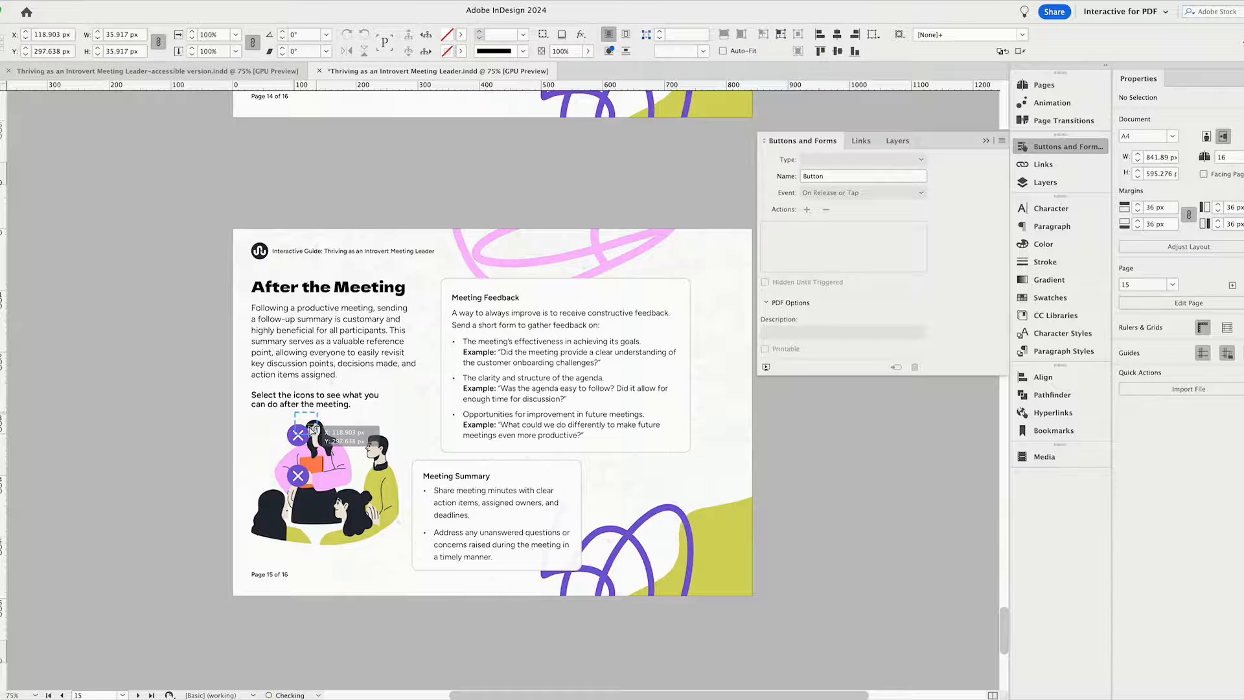
drag(298, 476, 308, 490)
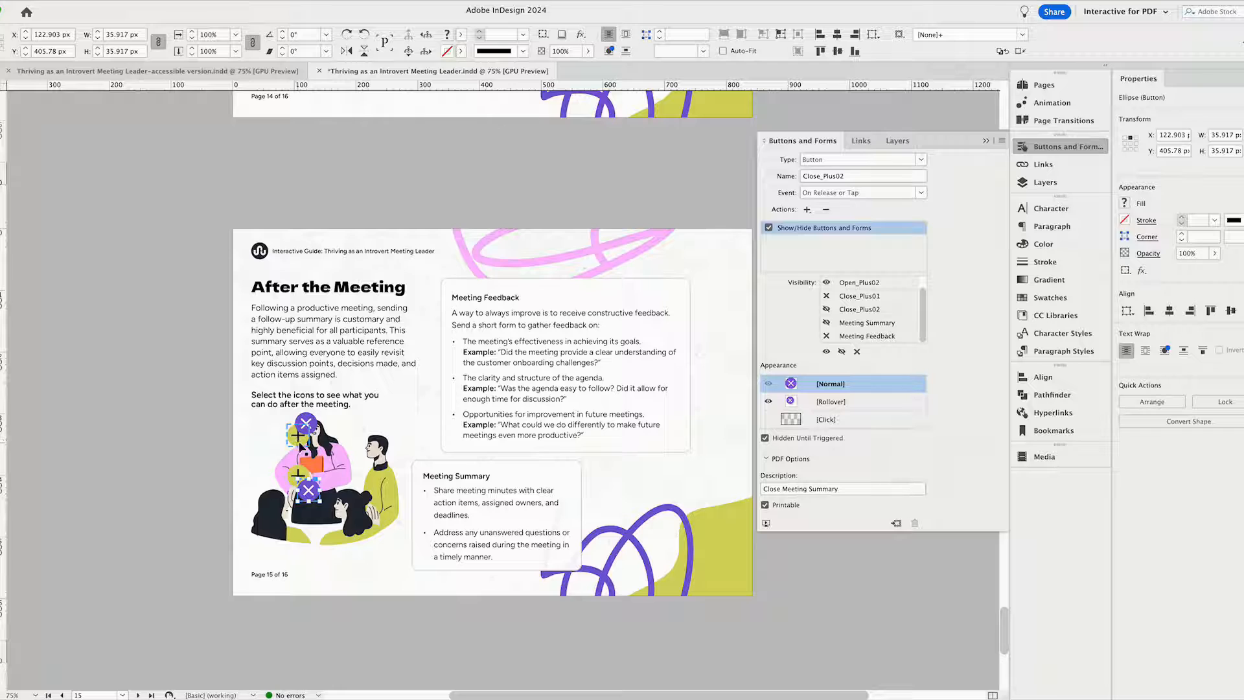
Inspect the upper close and plus buttons' show/hide settings and the "Meeting Feedback" and "Meeting Summary" boxes' button settings on page 15.
click(306, 425)
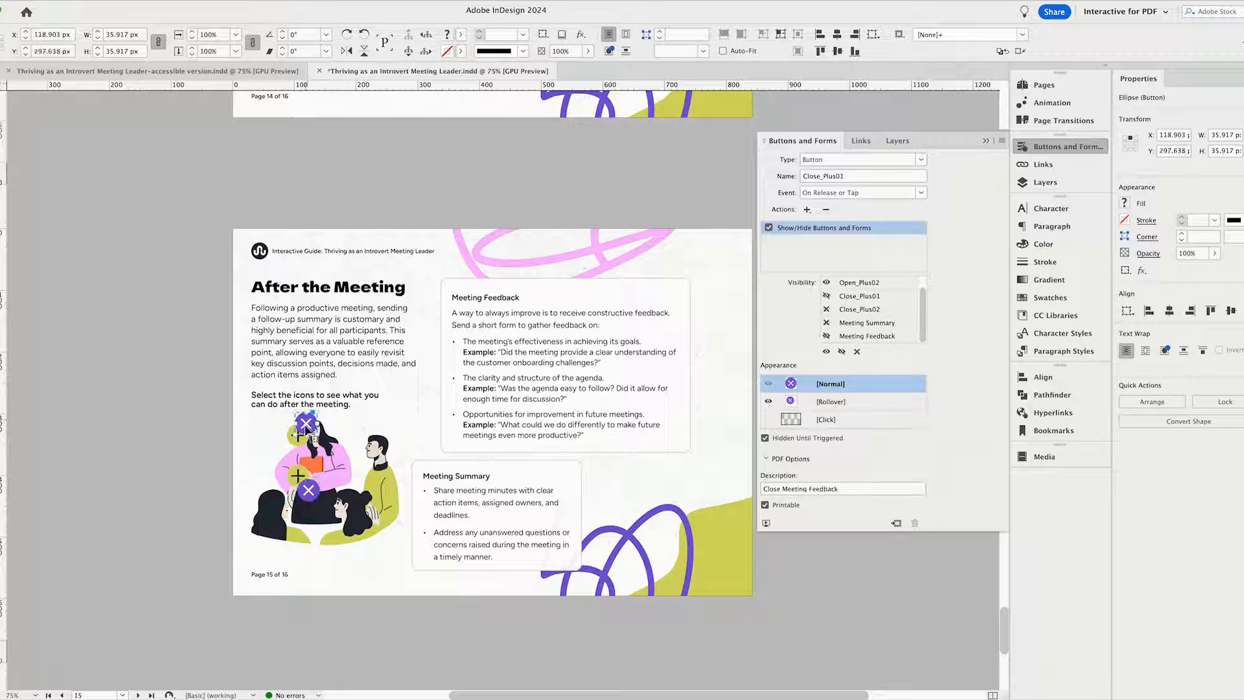
click(297, 437)
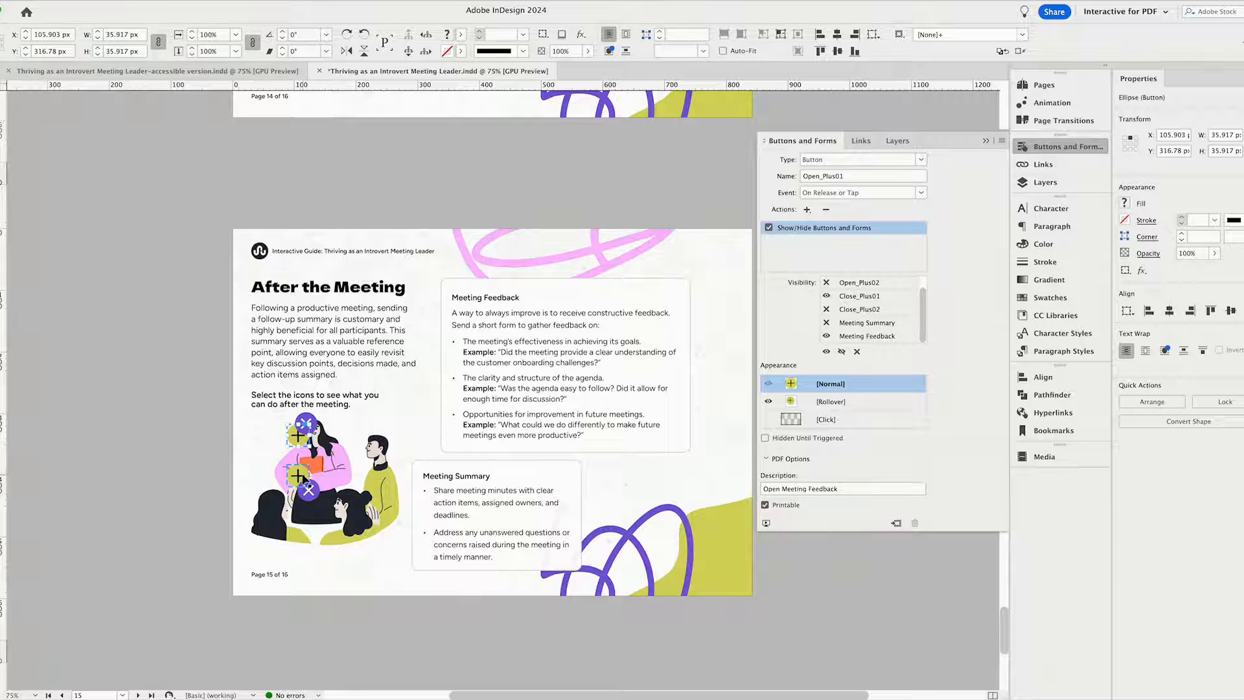
click(517, 348)
click(500, 539)
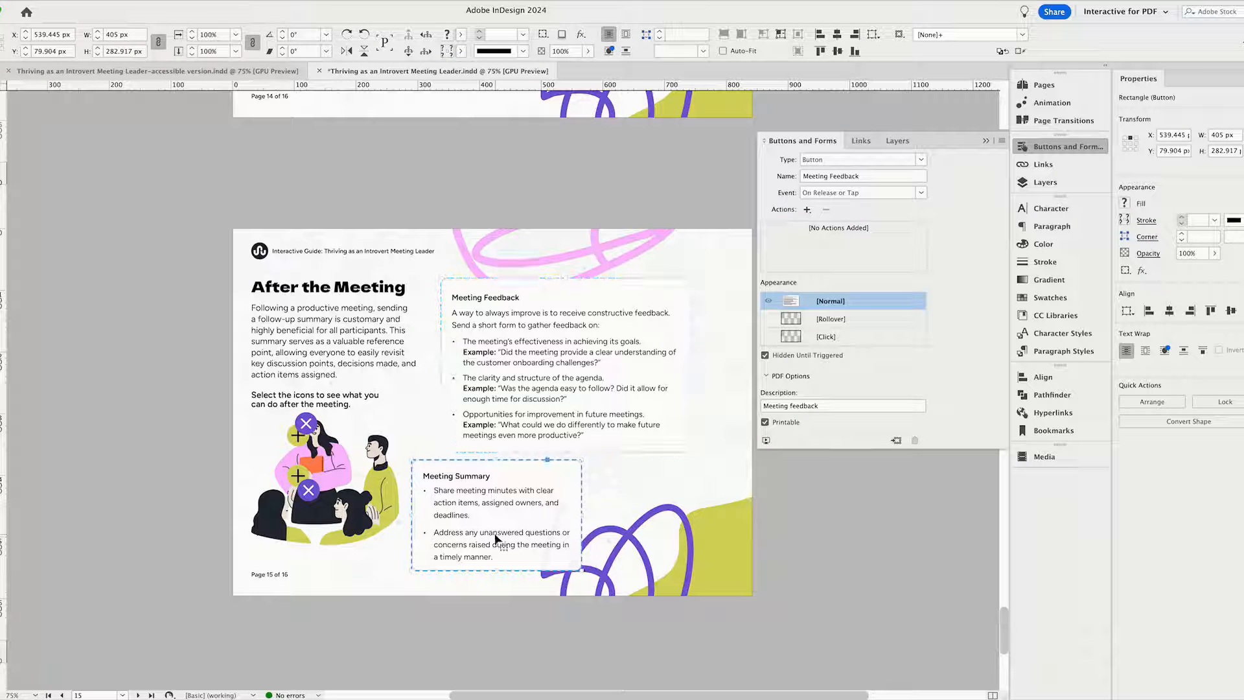
click(780, 499)
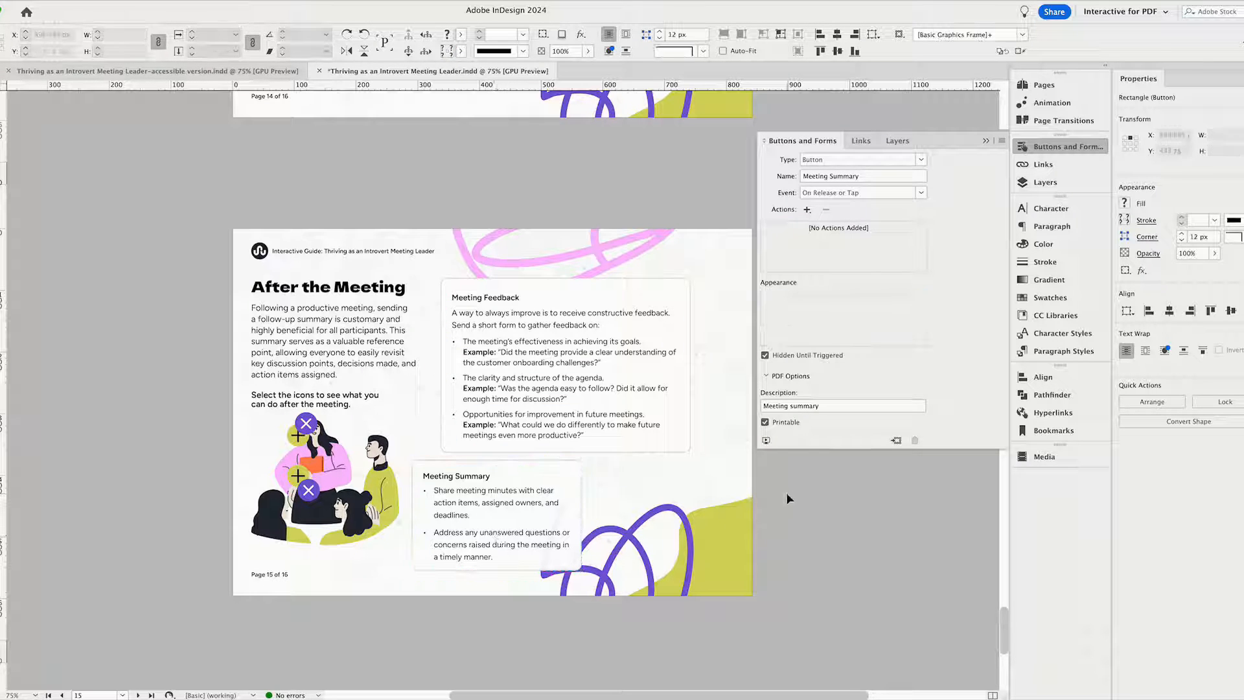
Inspect the "Meeting Feedback" box's settings and the upper plus button's event options and show/hide visibility list on page 15.
click(529, 344)
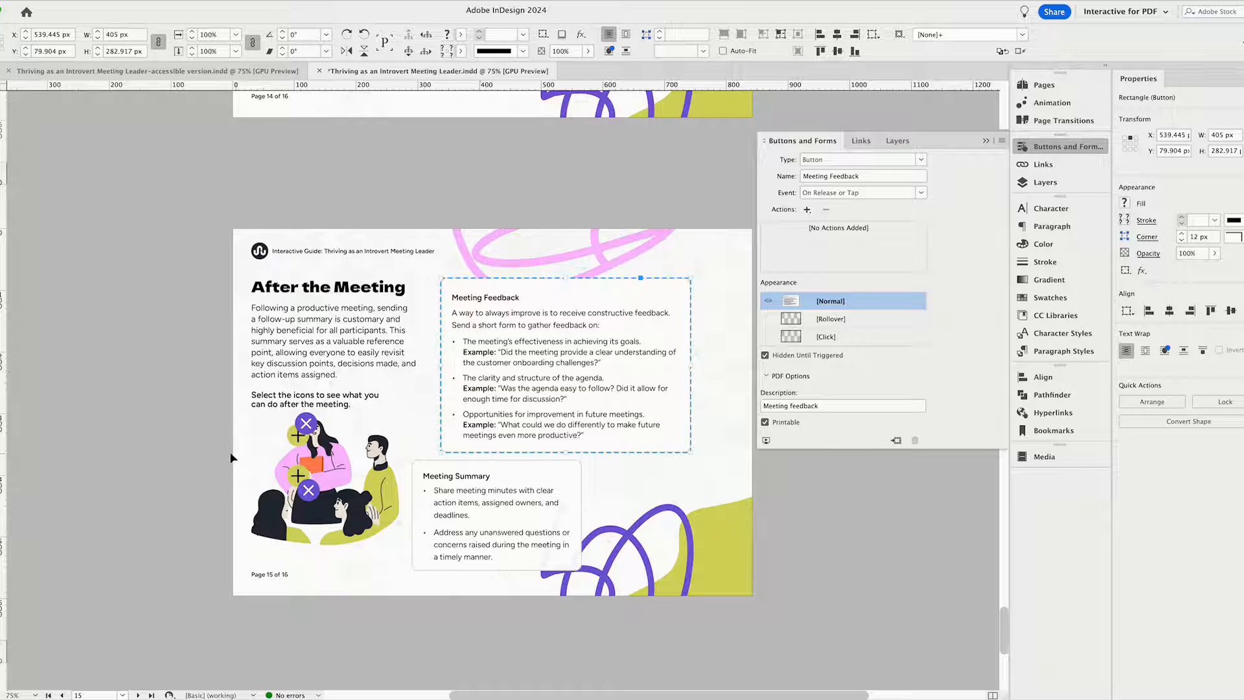
click(213, 452)
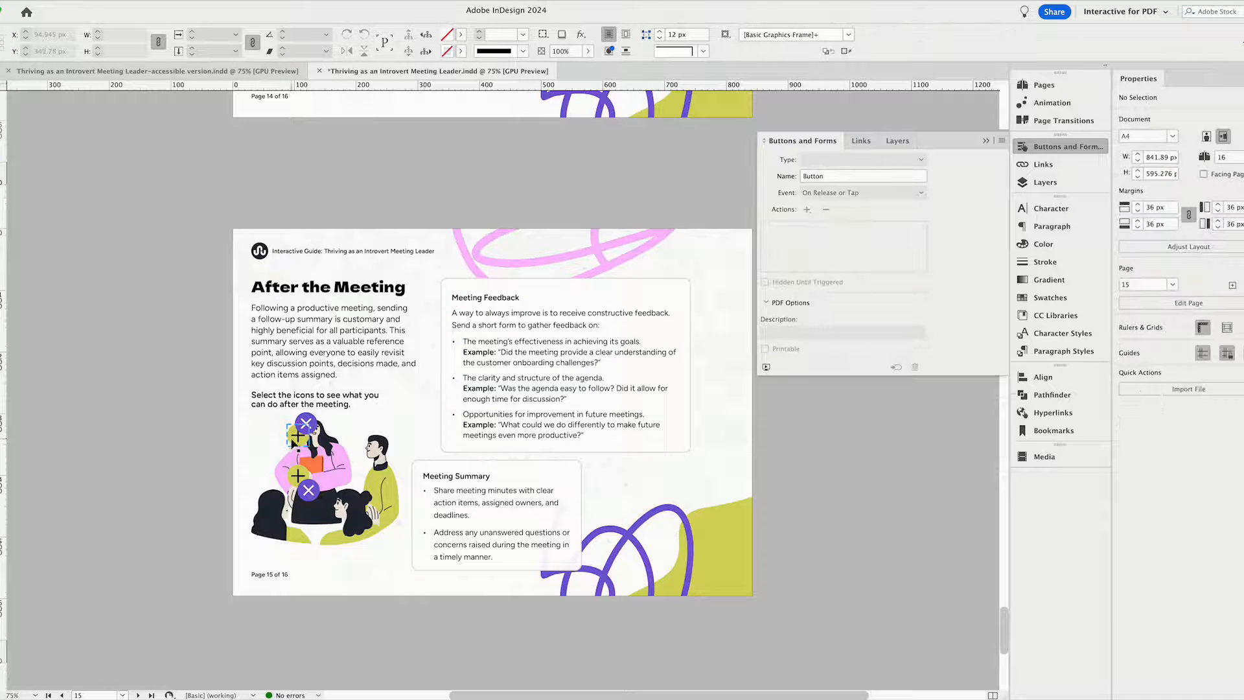
click(293, 441)
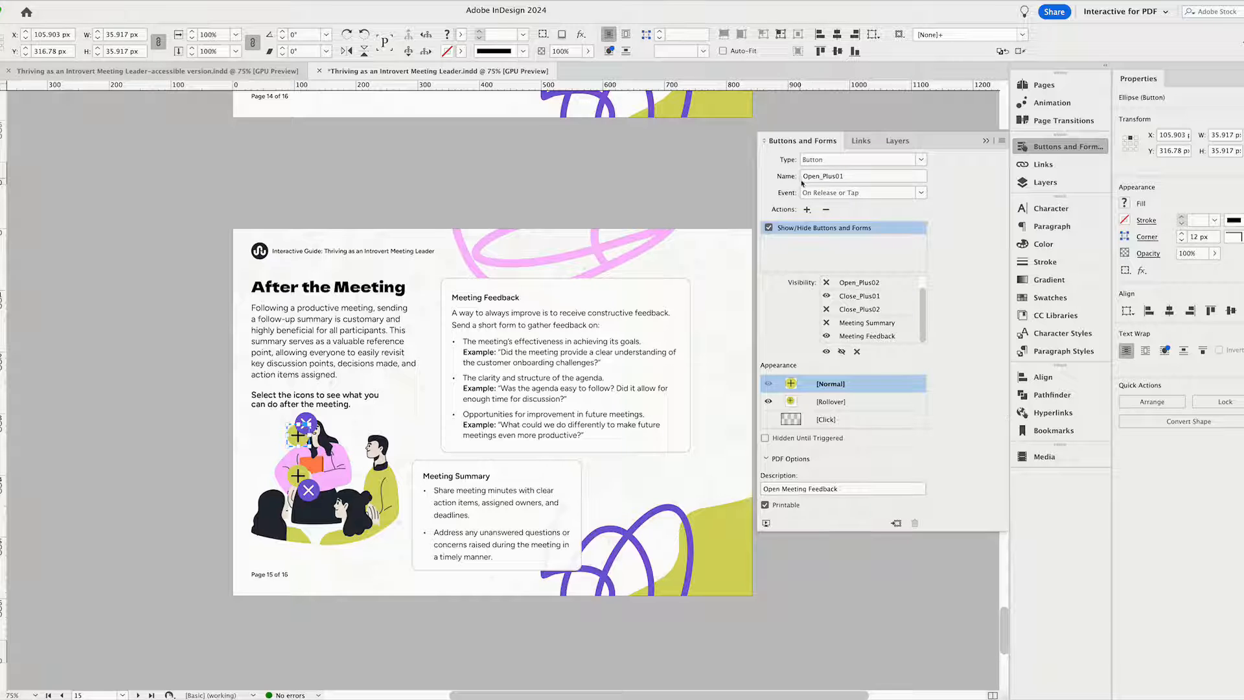
click(924, 194)
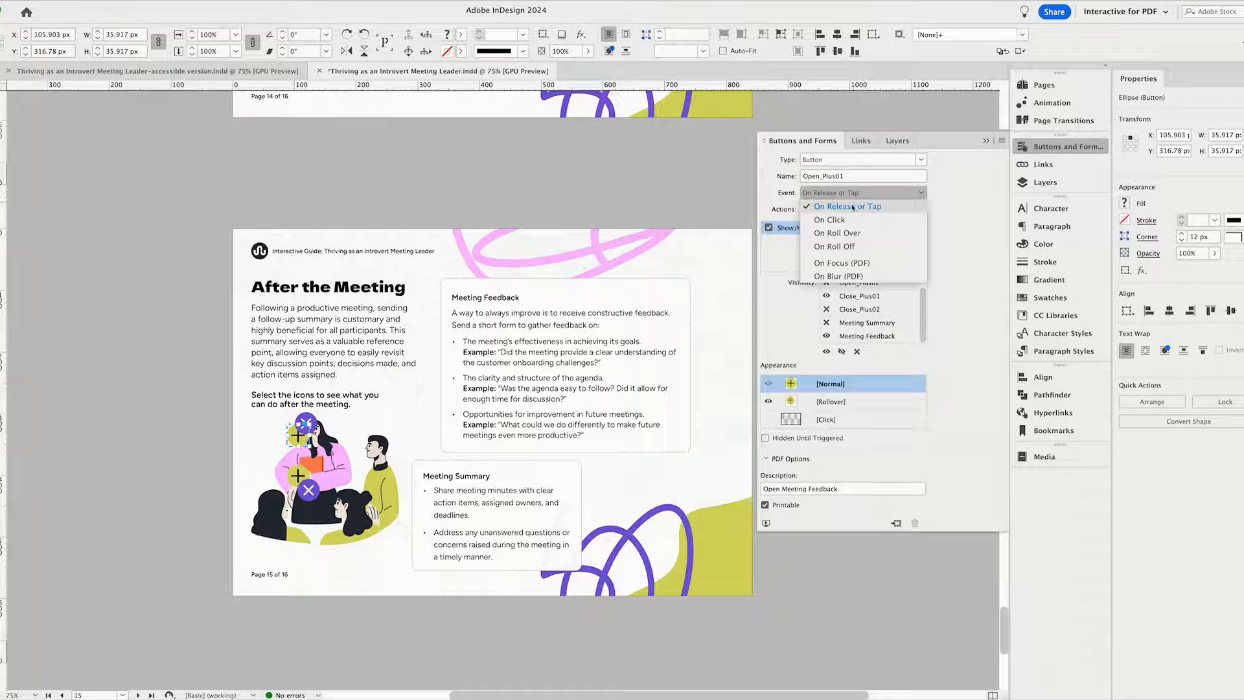
click(783, 218)
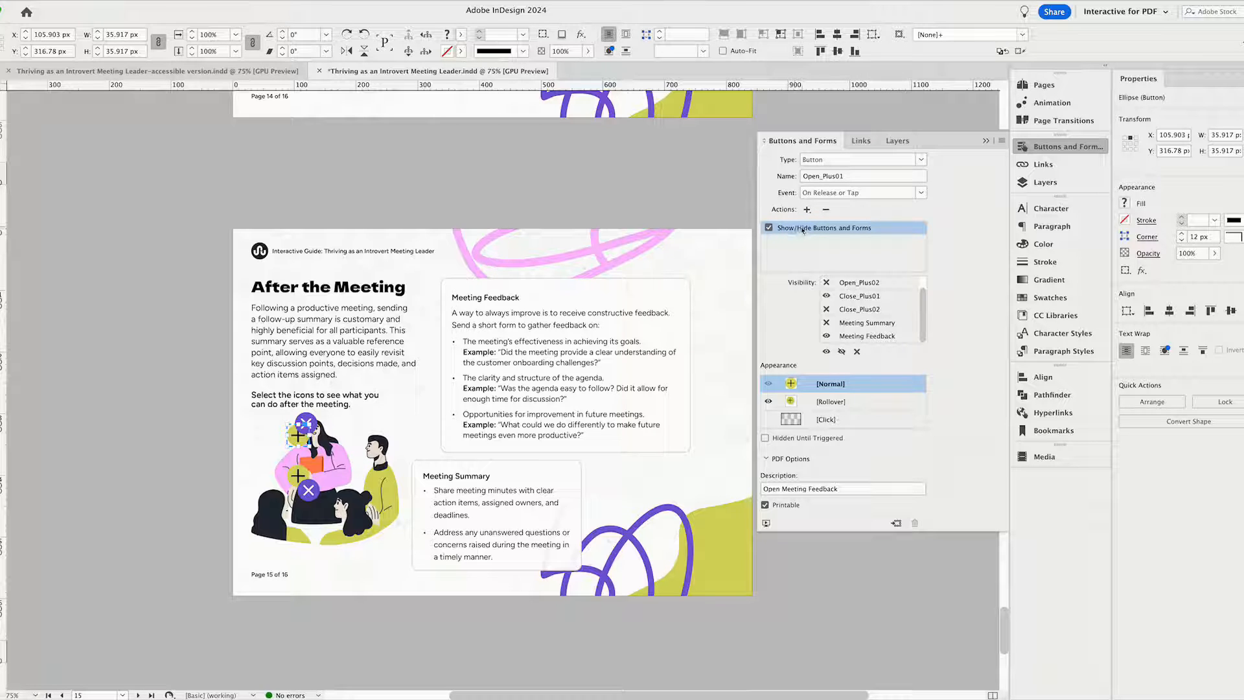
scroll(879, 298, up, 1)
click(827, 287)
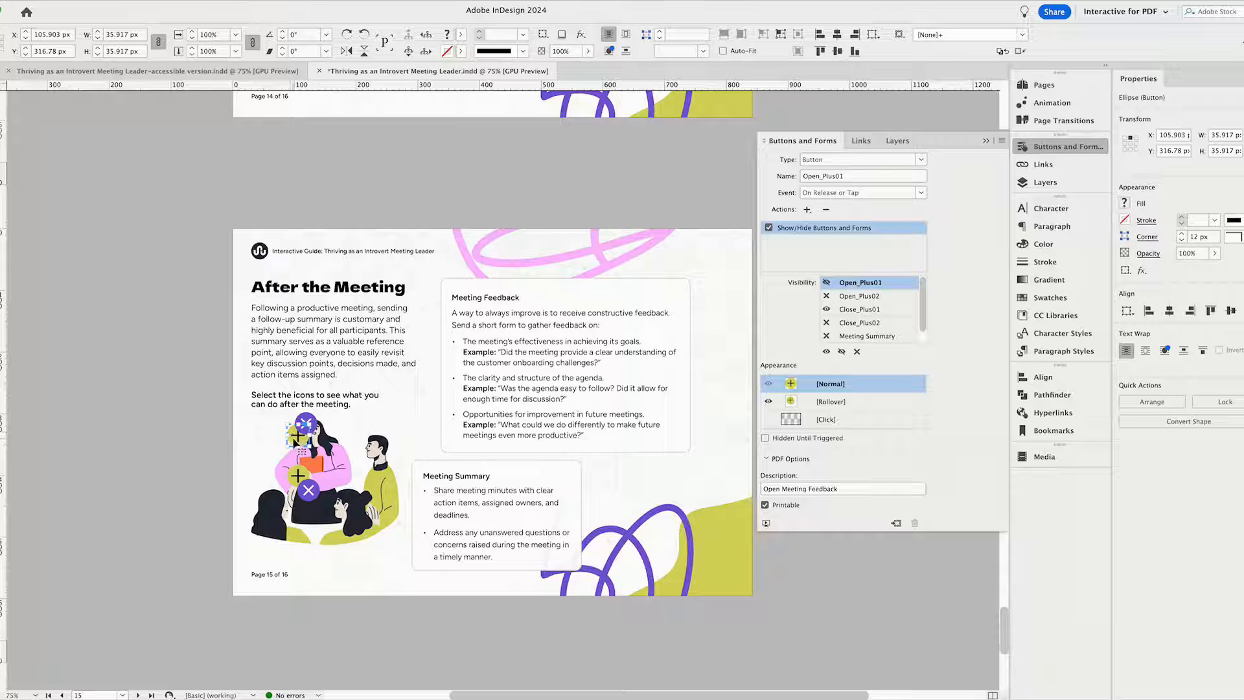
click(869, 311)
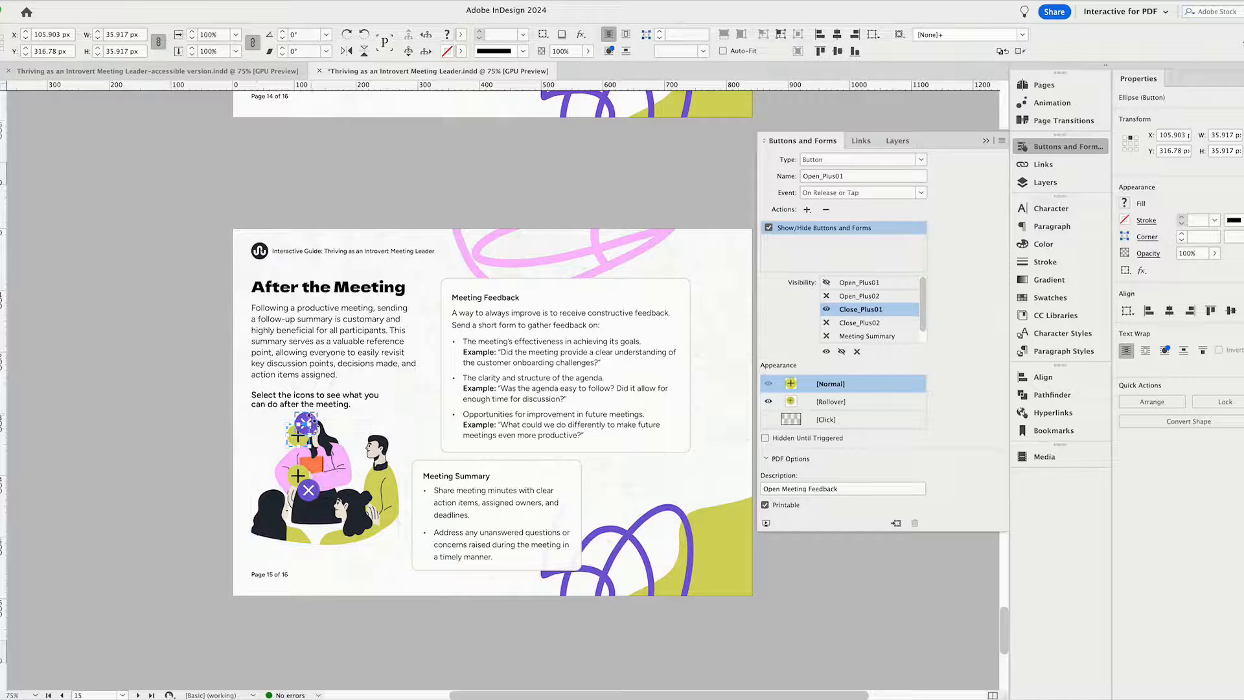
Compare the visibility states assigned by page 15's upper plus and upper close buttons to the other buttons and boxes.
click(306, 425)
click(298, 437)
scroll(923, 299, down, 1)
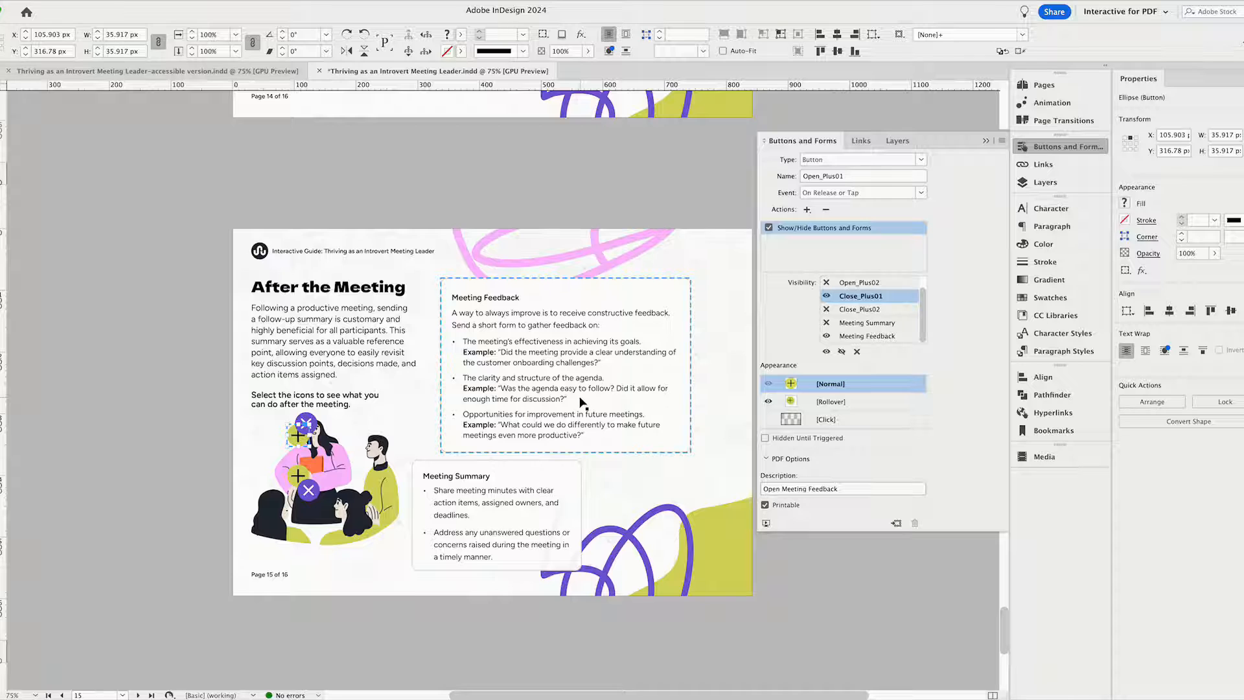
click(326, 404)
click(310, 419)
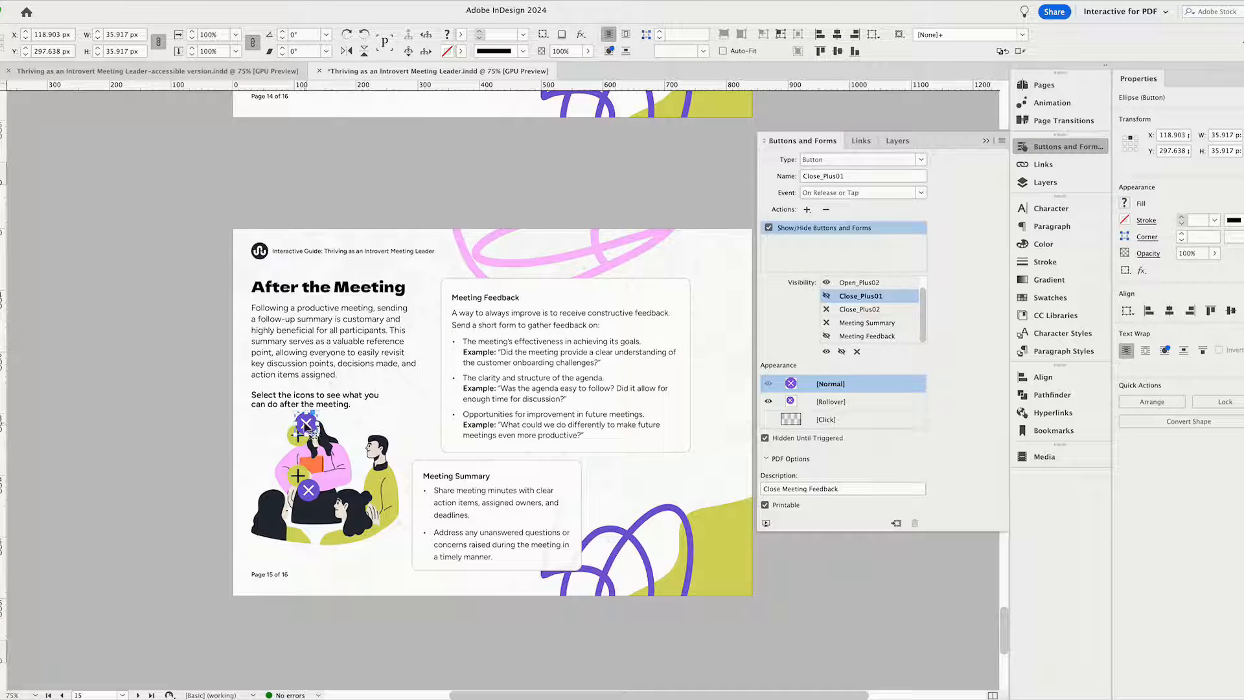
click(871, 309)
click(859, 323)
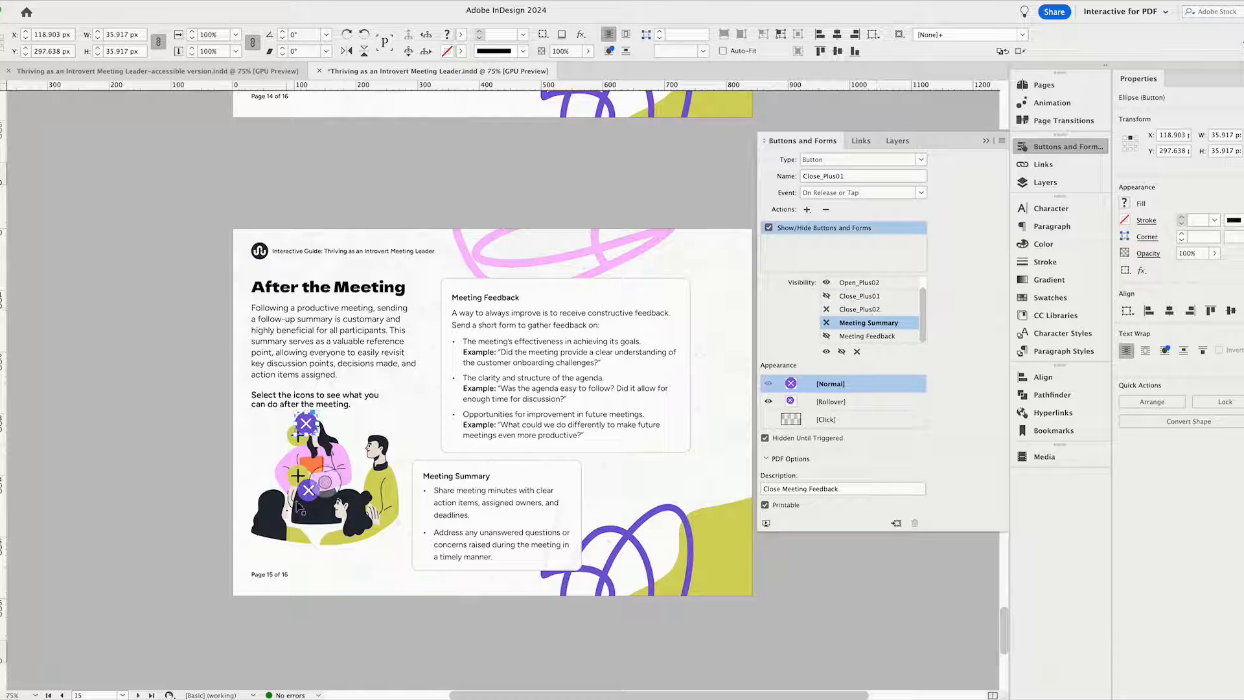
Move the upper close button back exactly over the upper plus button, to about X 106, Y 317 px.
drag(299, 434, 291, 446)
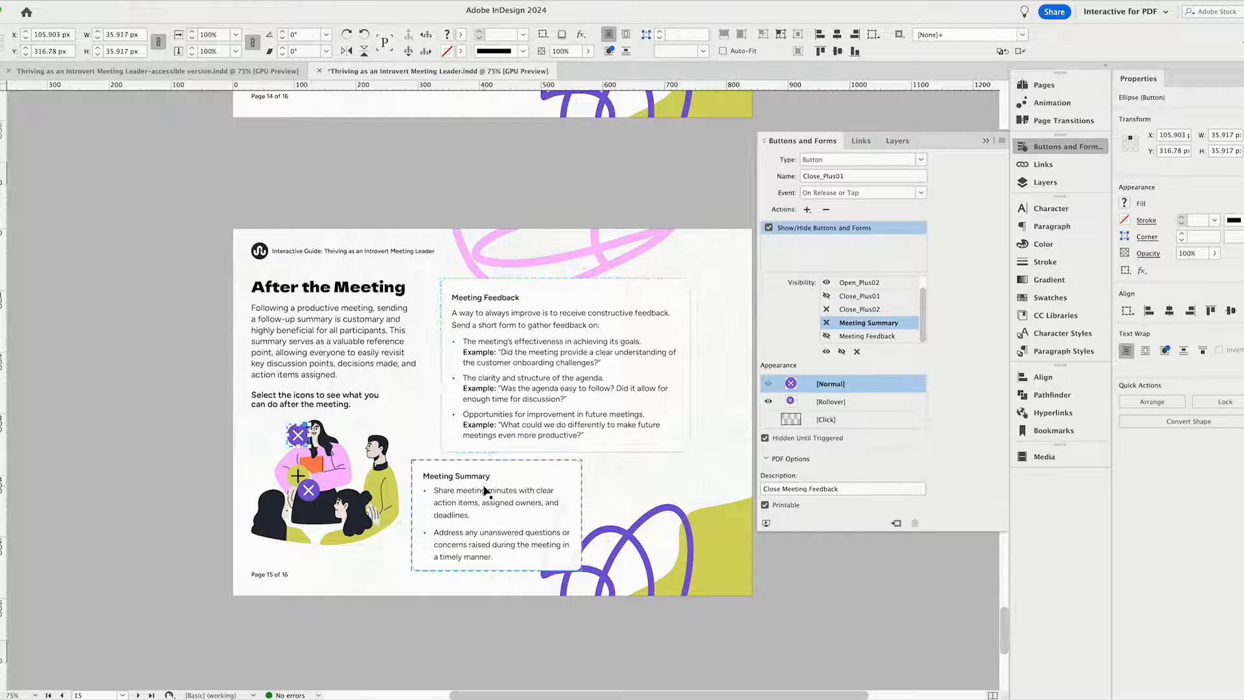
click(622, 495)
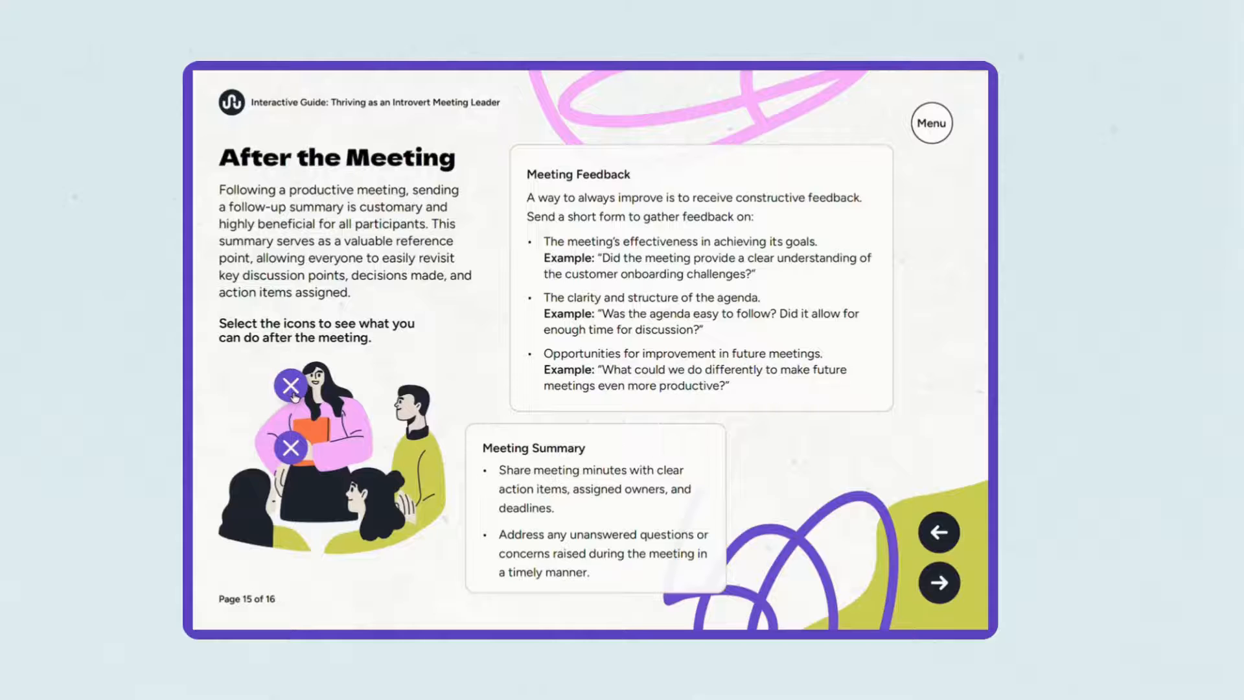
Test both plus buttons on the "After the Meeting" page of the finished interactive guide.
click(291, 449)
click(291, 449)
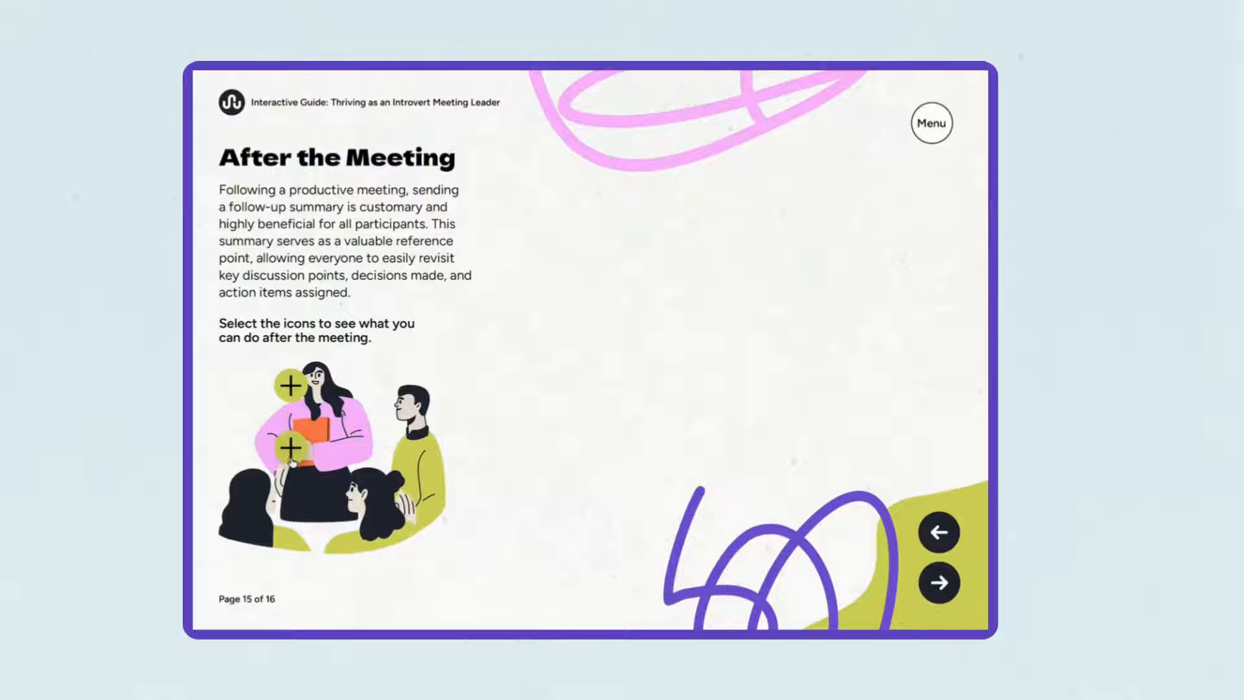
click(294, 389)
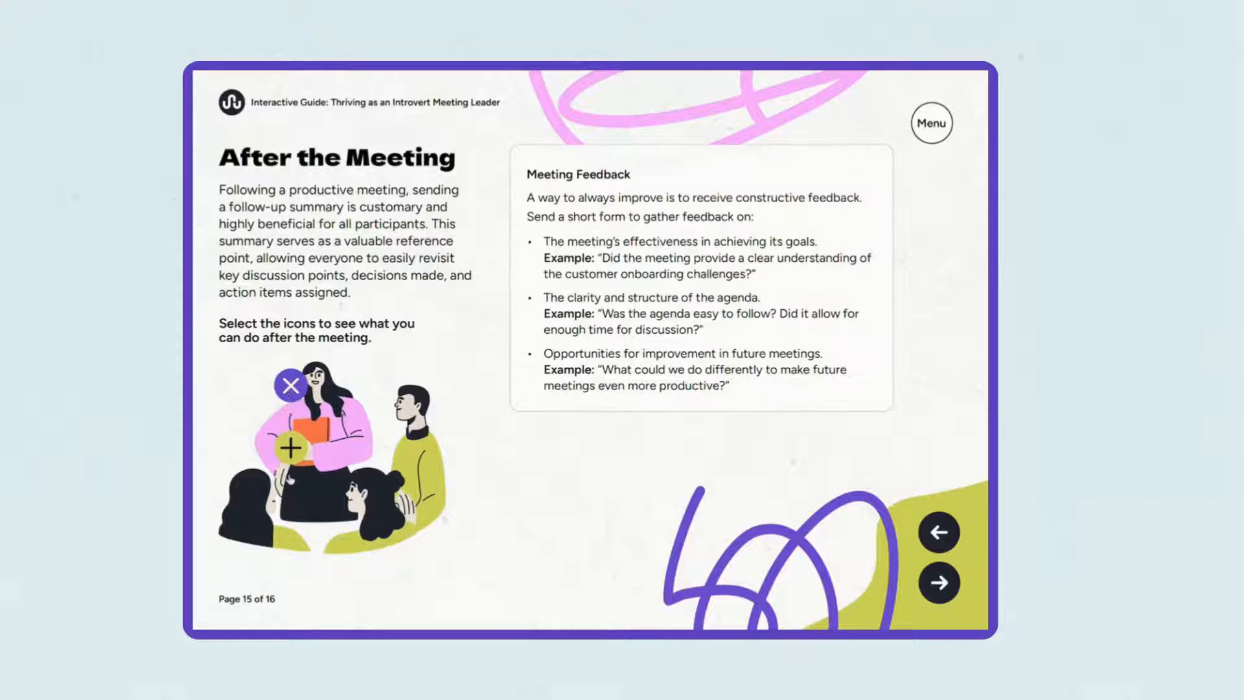
click(292, 452)
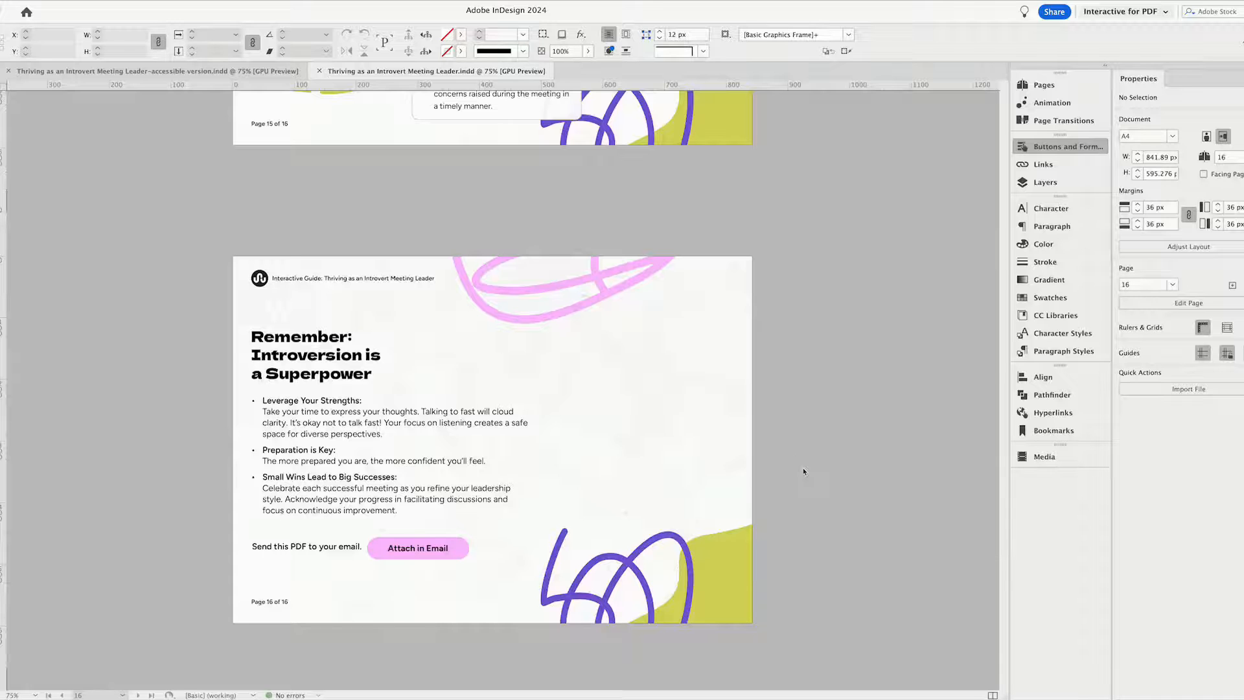
Inspect the "Attach in Email" button's settings and its Rollover and Normal appearances on page 16.
click(803, 468)
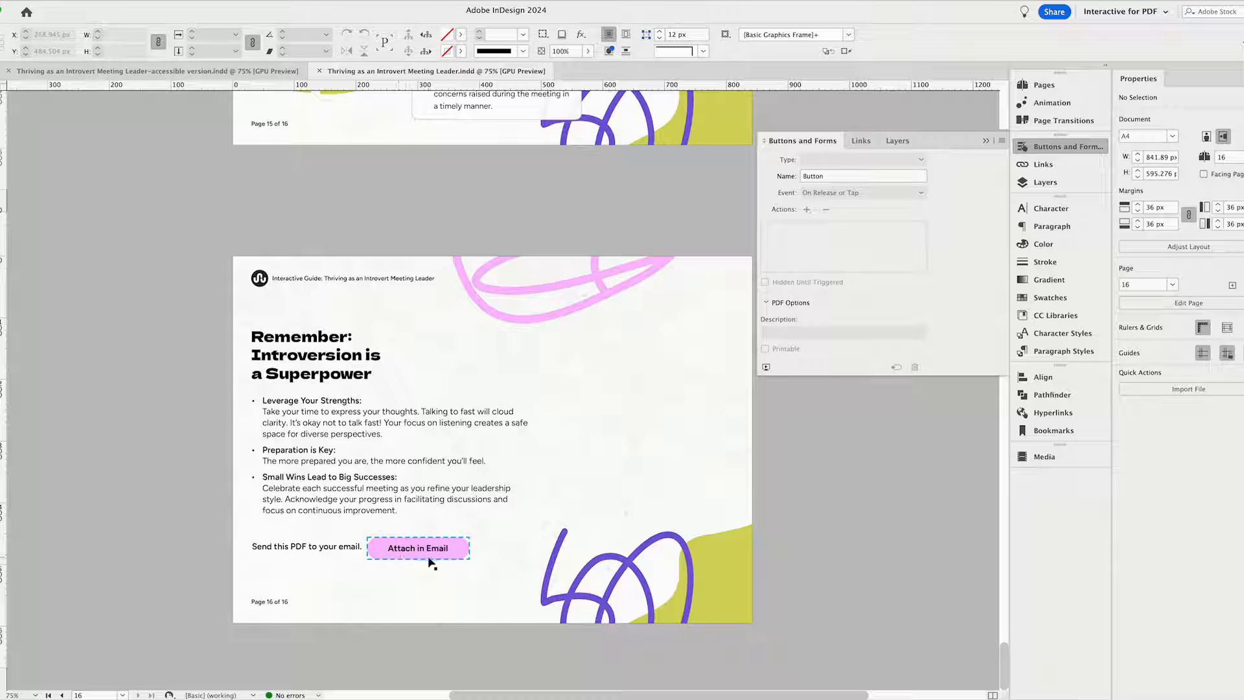
click(455, 556)
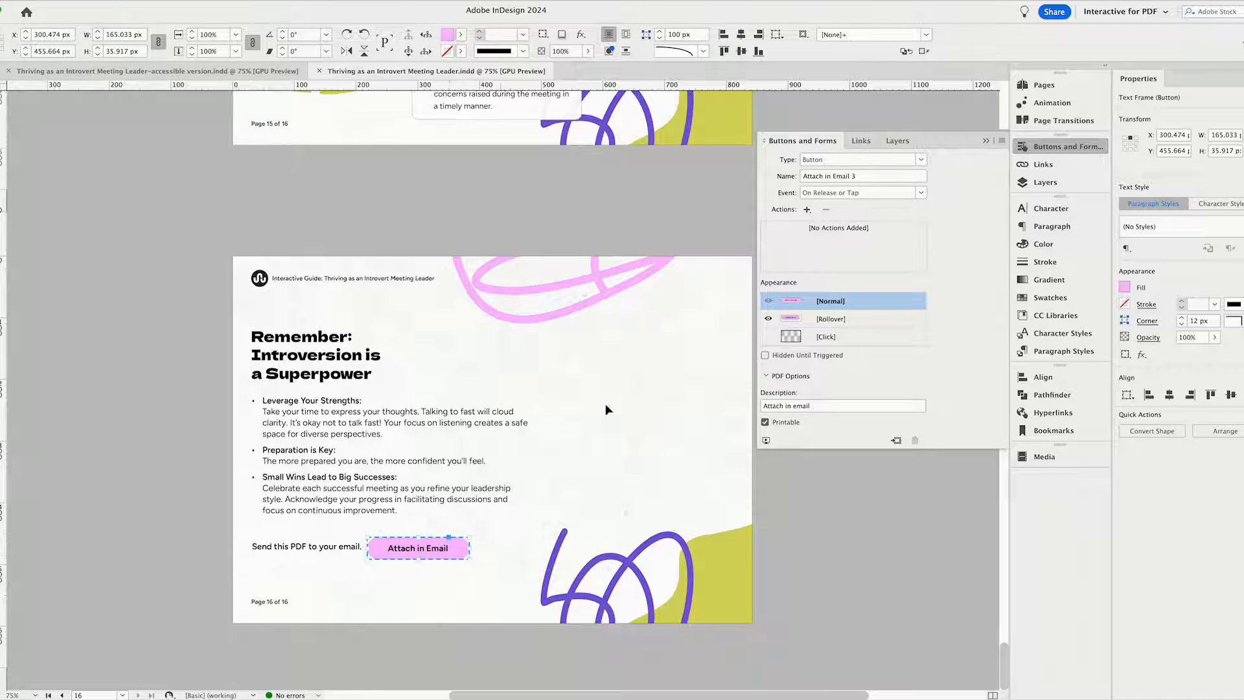
click(802, 319)
click(797, 302)
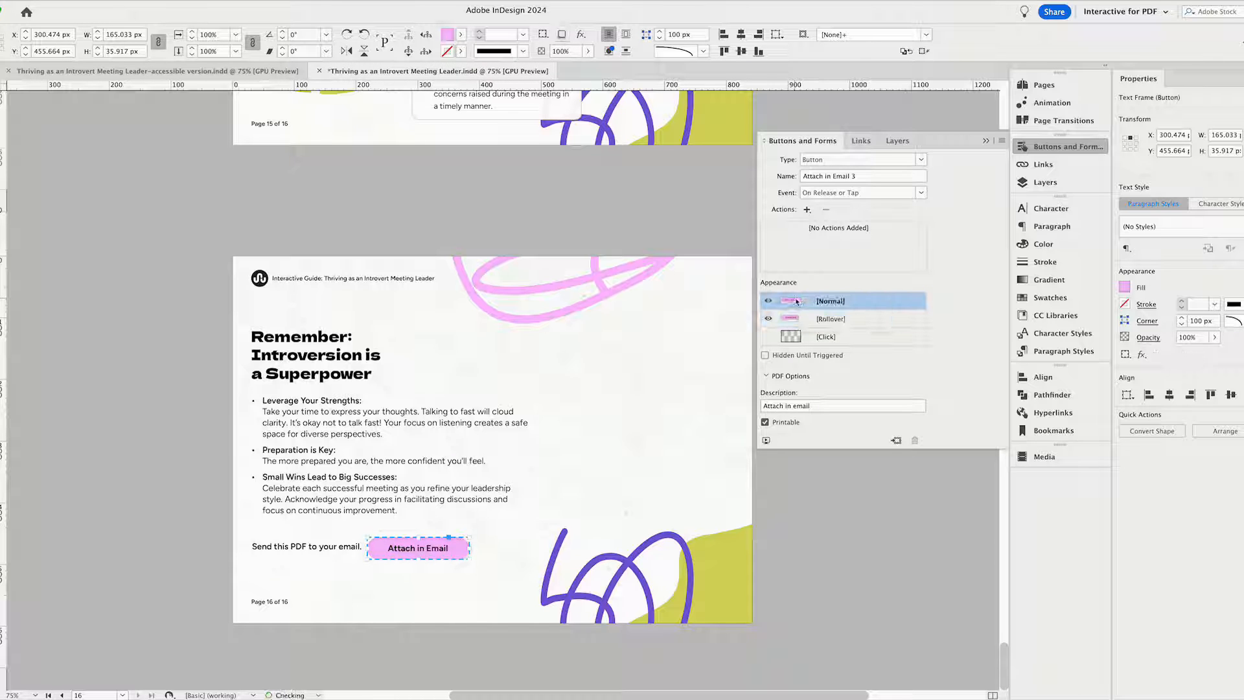
click(797, 541)
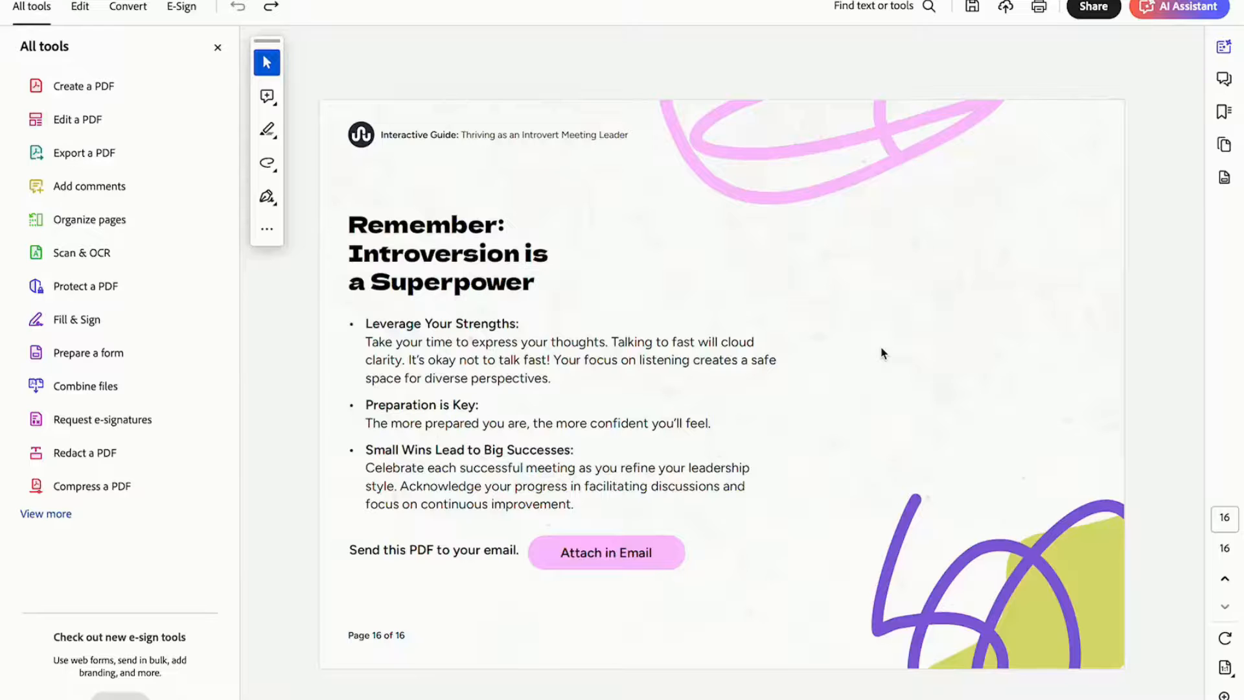
Switch to the exported PDF in Acrobat, start preparing the form and open the page 16 "Attach in Email" button's action properties.
click(880, 348)
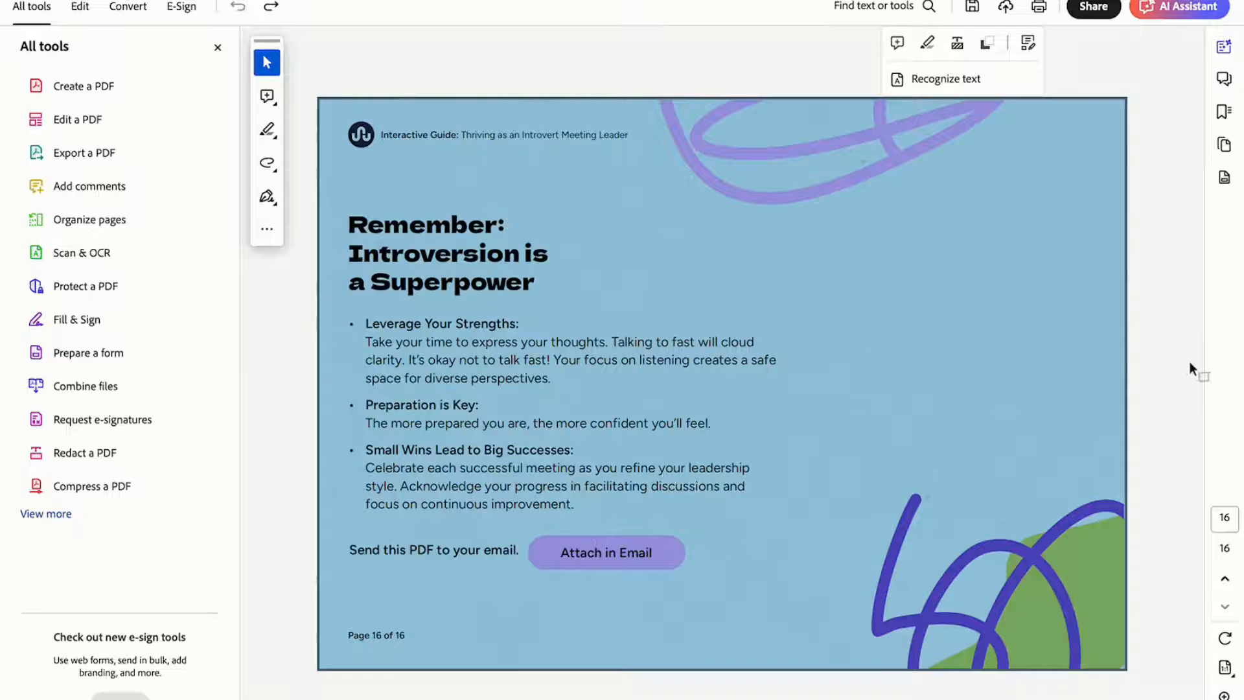
click(1146, 382)
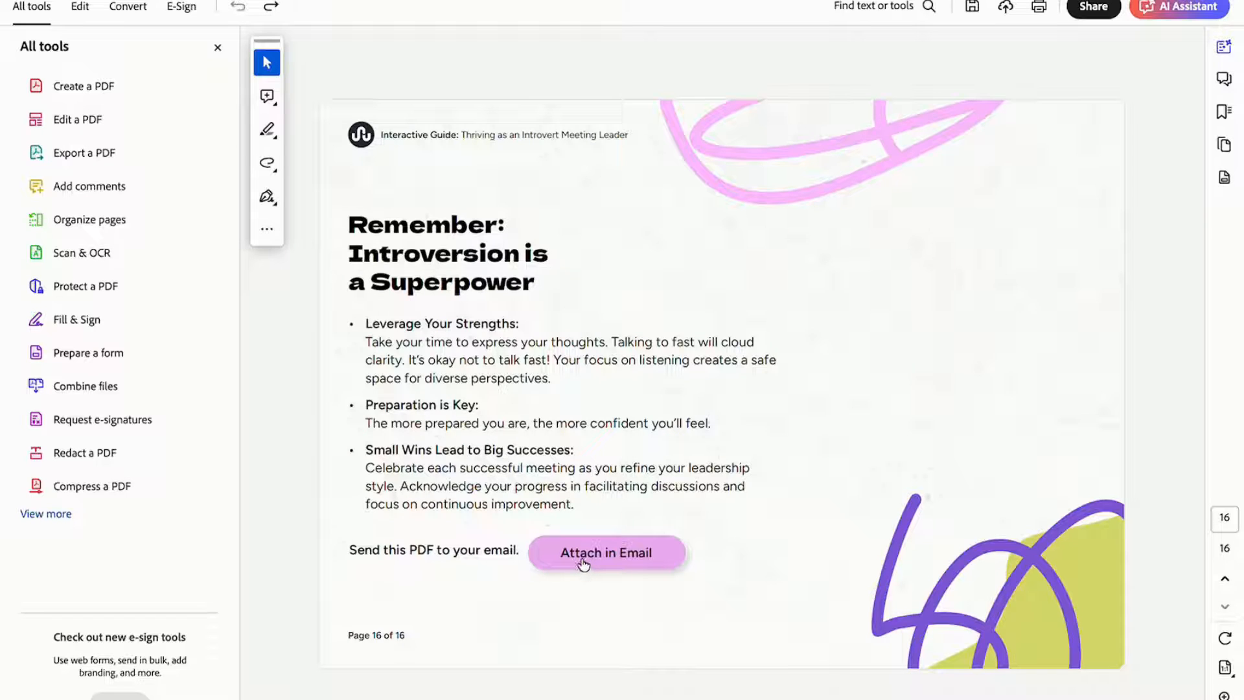
click(111, 355)
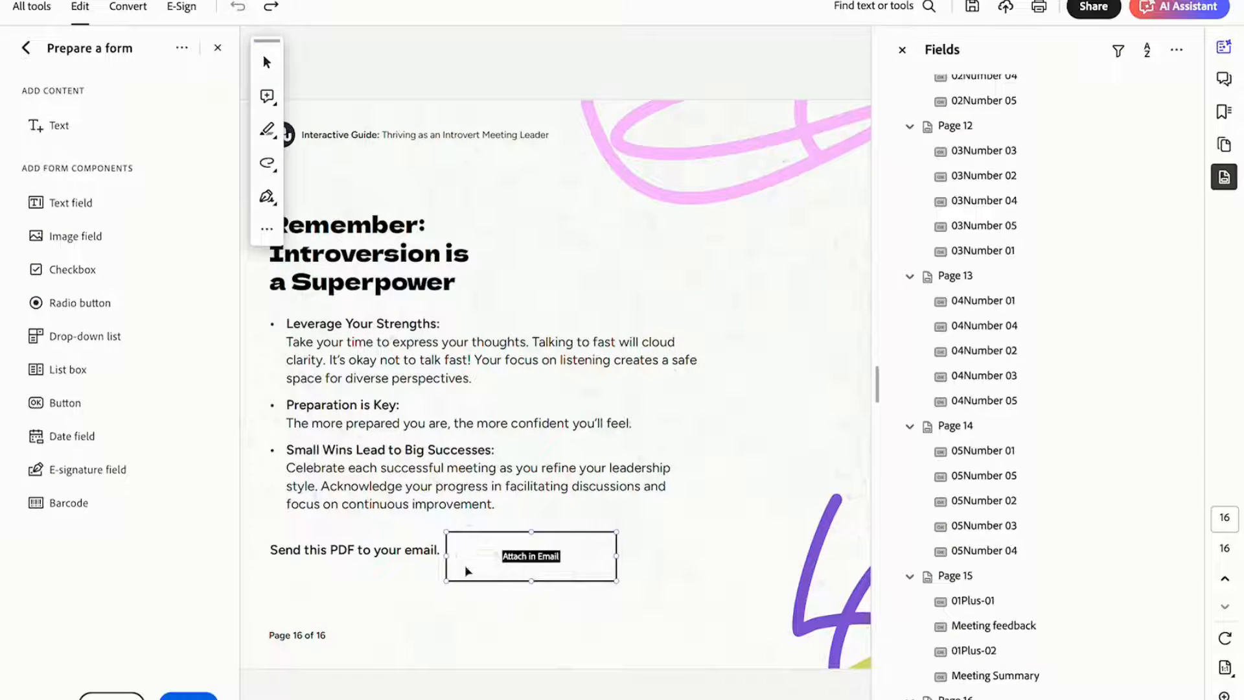
click(627, 541)
click(490, 537)
right_click(555, 572)
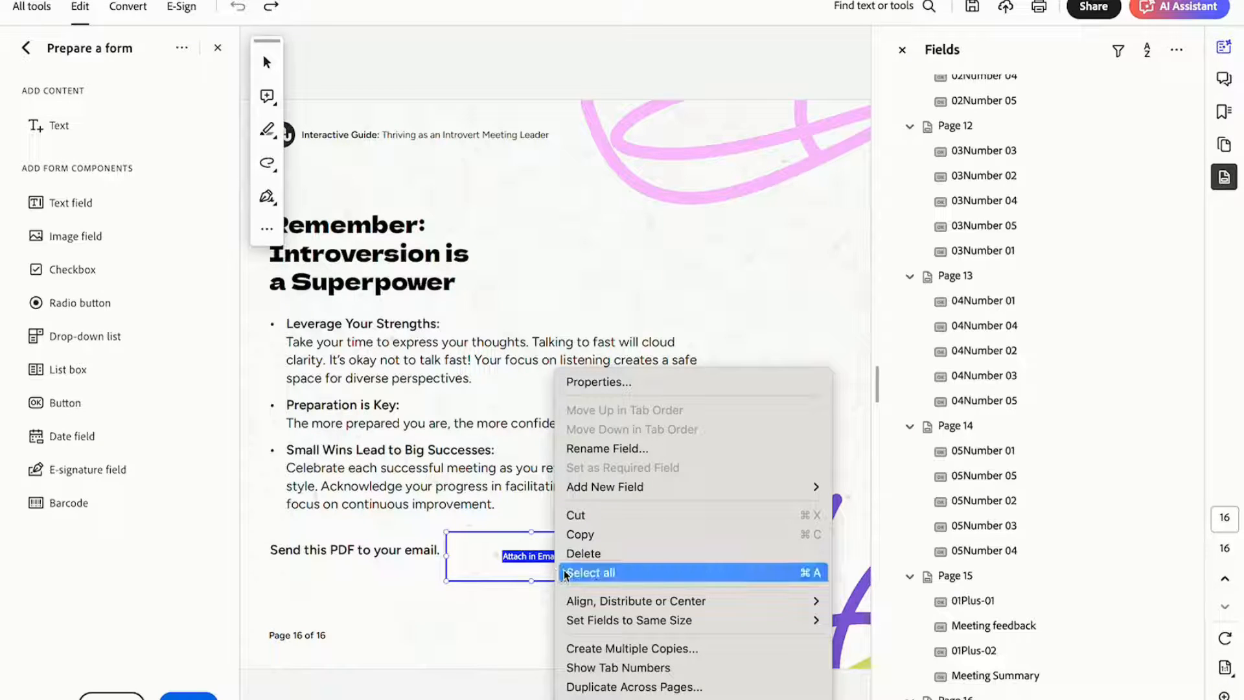
click(626, 388)
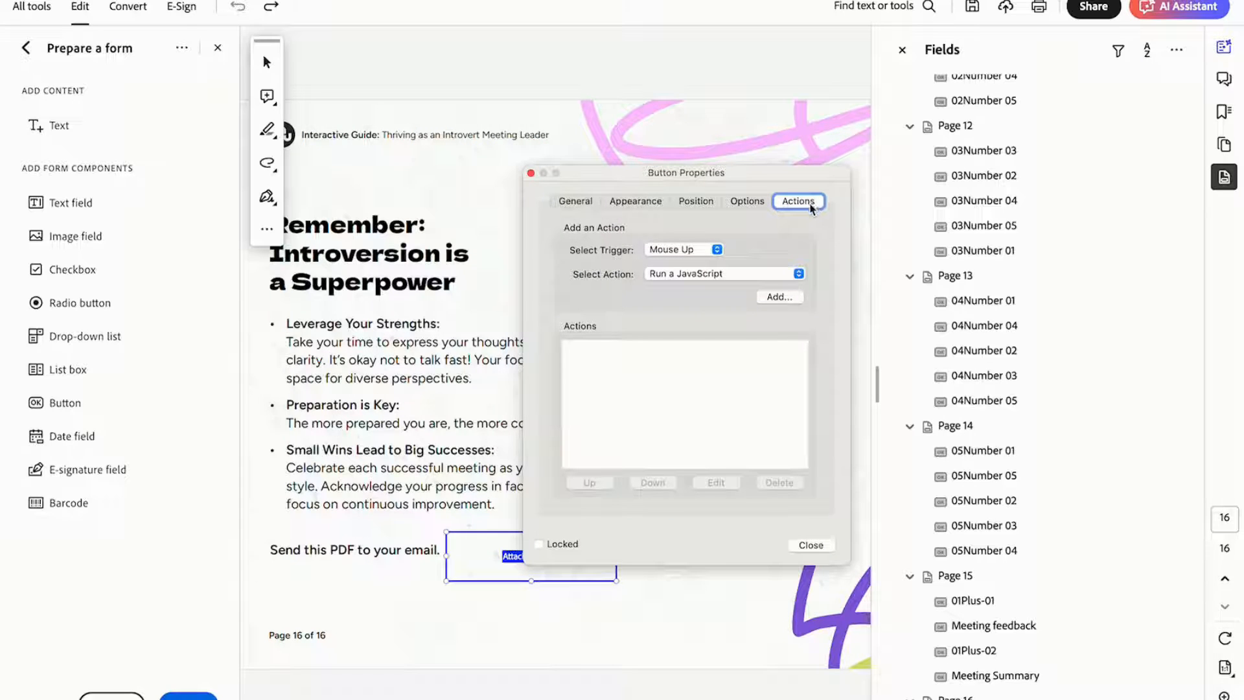
Add a Run a JavaScript action with the Mouse Up trigger to the "Attach in Email" button.
click(661, 253)
click(661, 255)
click(680, 276)
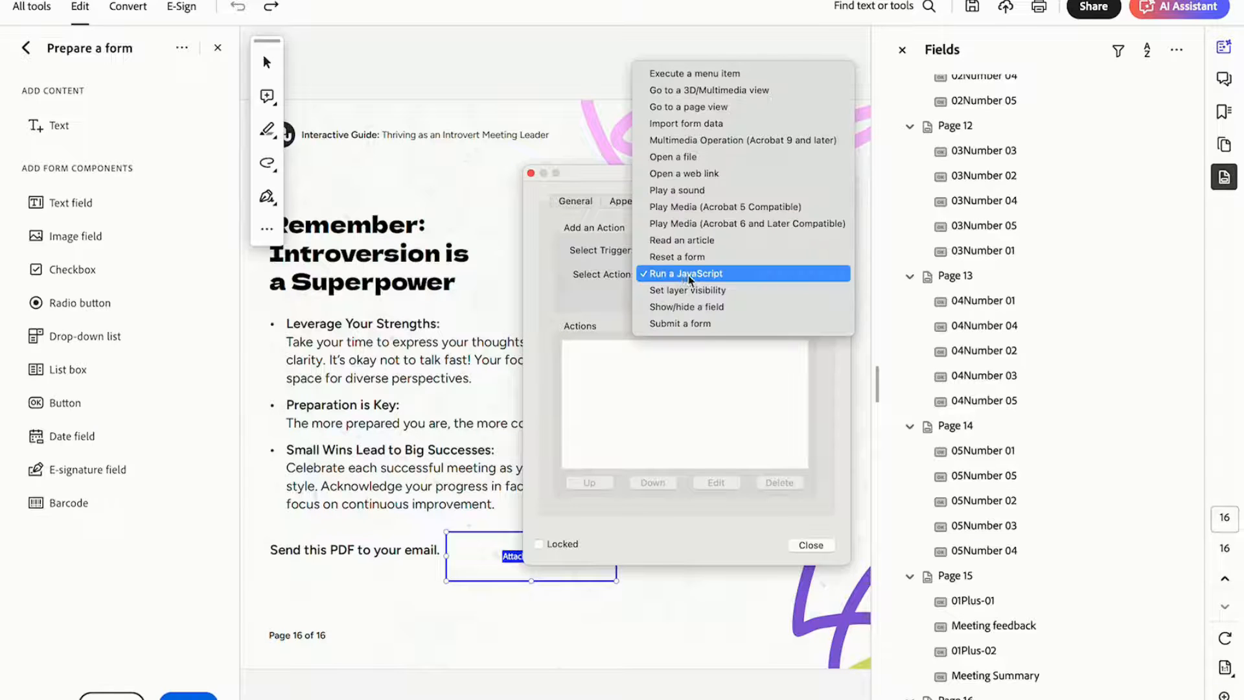
click(690, 280)
click(786, 300)
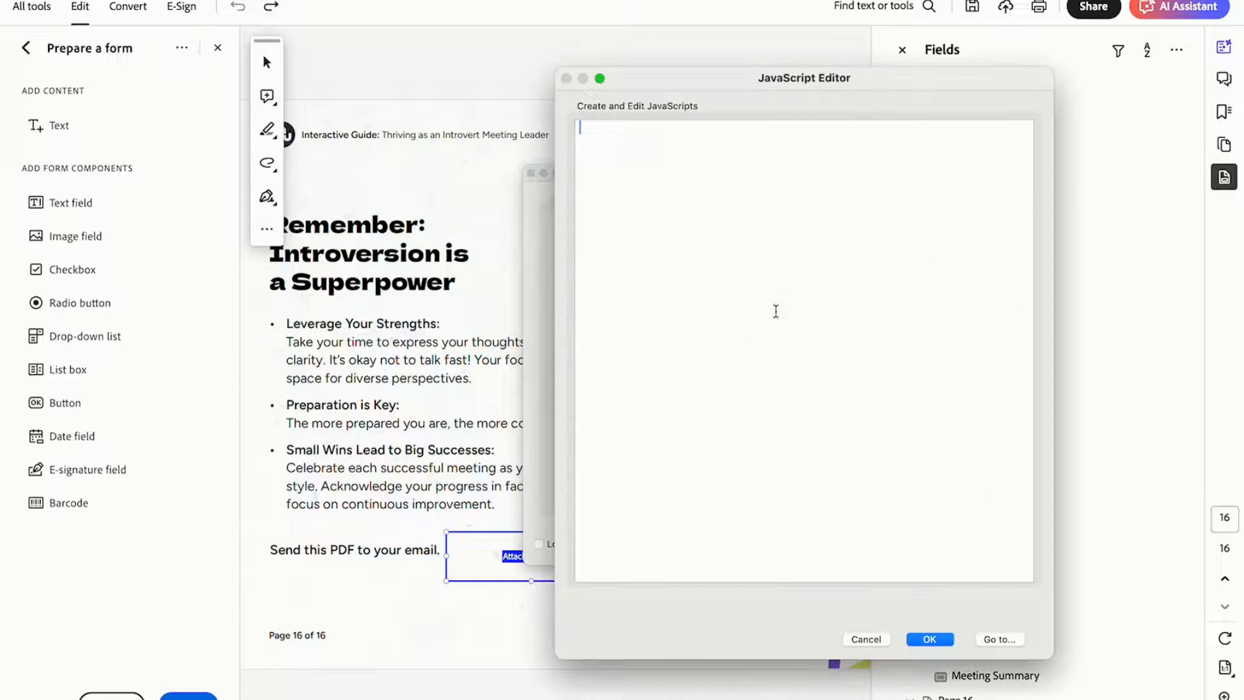
Paste and save the this.mailDoc script with subject "Thriving as an Introvert Meeting Leader" and body "Please see the attached interactive PDF".
click(681, 153)
key(super+Tab)
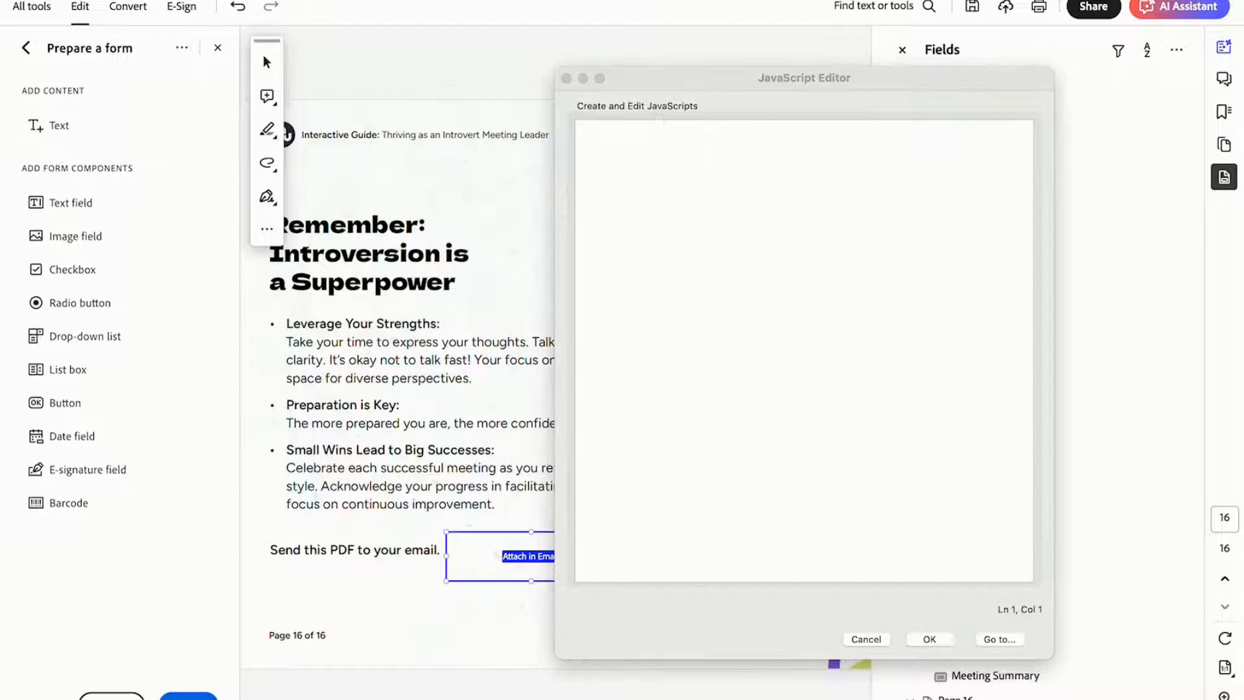
click(735, 178)
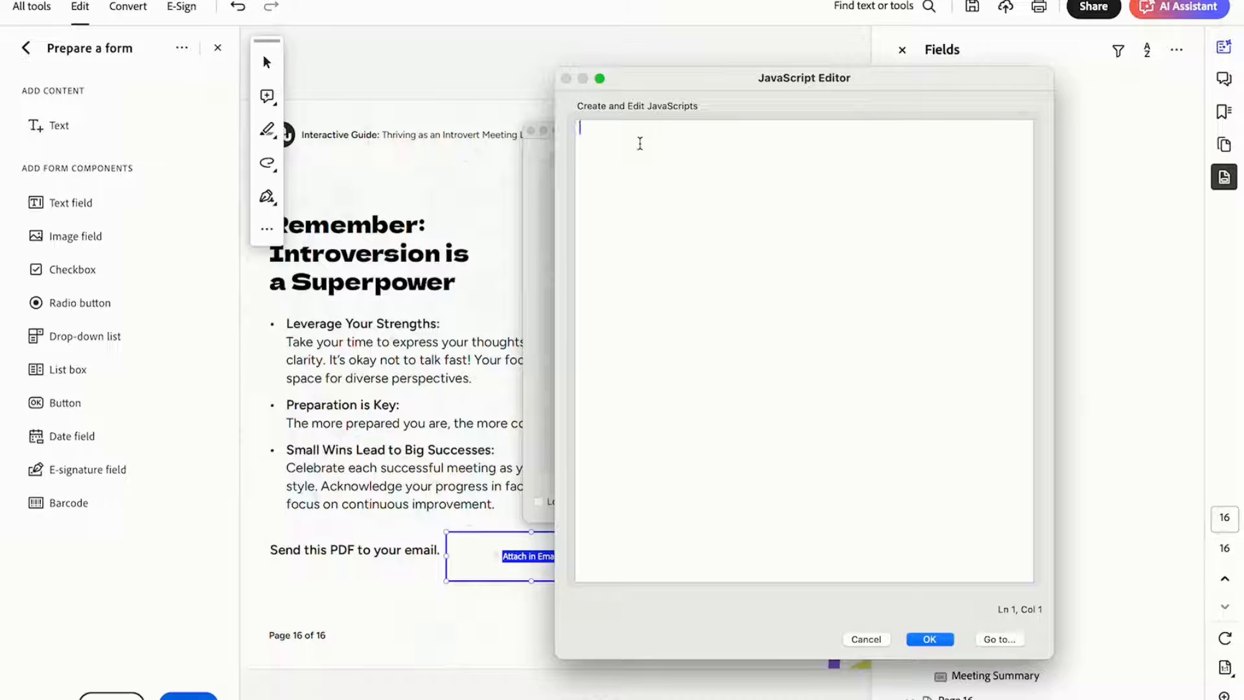
text(var subject = "Thriving as an Introvert Meeting Leader" var body = "Please see the attached interactive PDF"  this.mailDoc({ bUI: false, cSubject: subject, cMsg: body }))
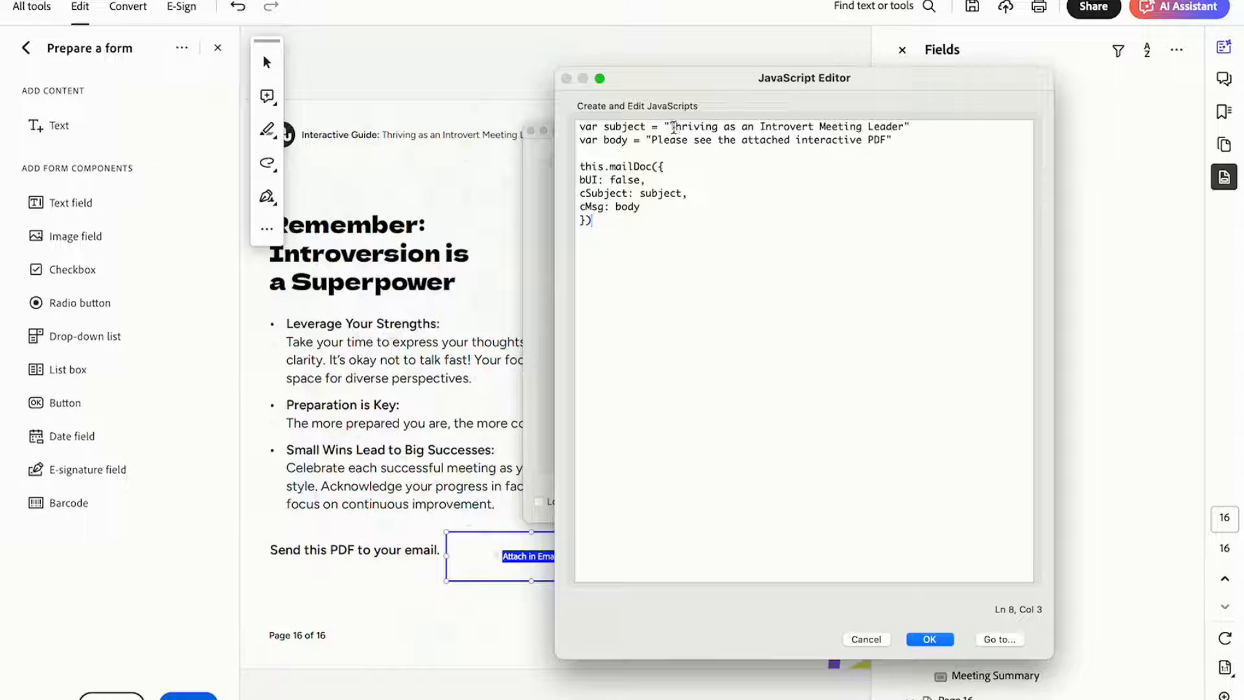
click(671, 127)
drag(671, 126, 913, 138)
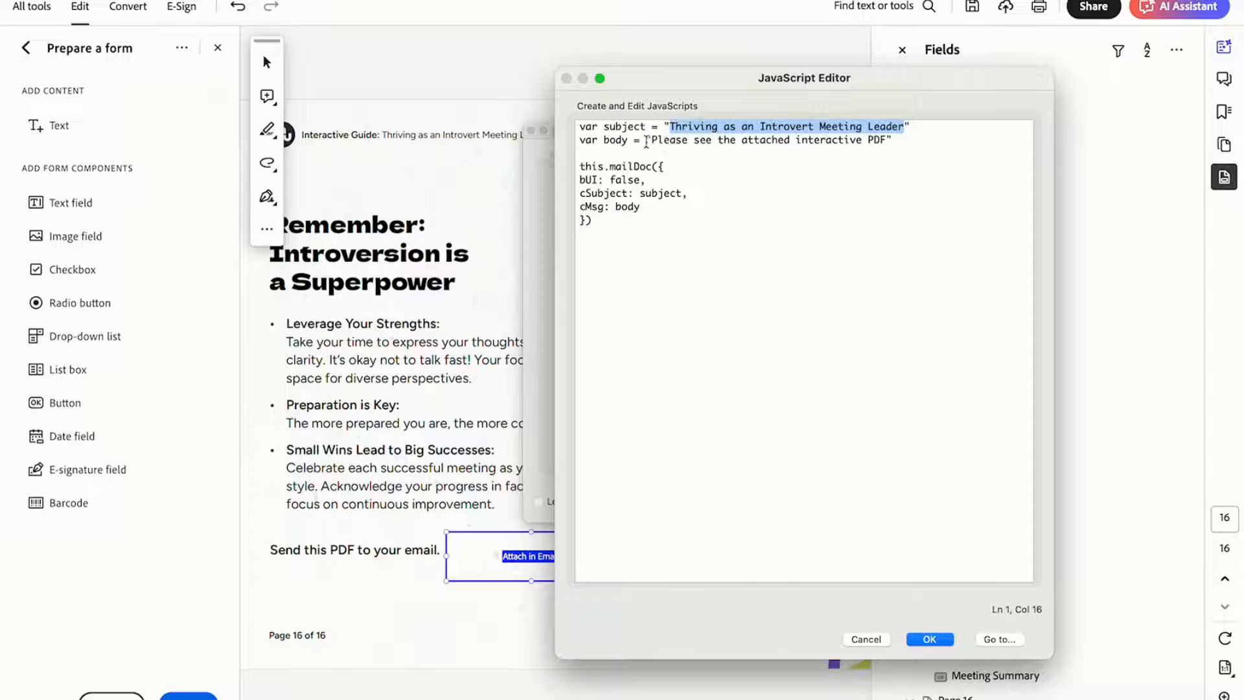
drag(650, 140, 893, 142)
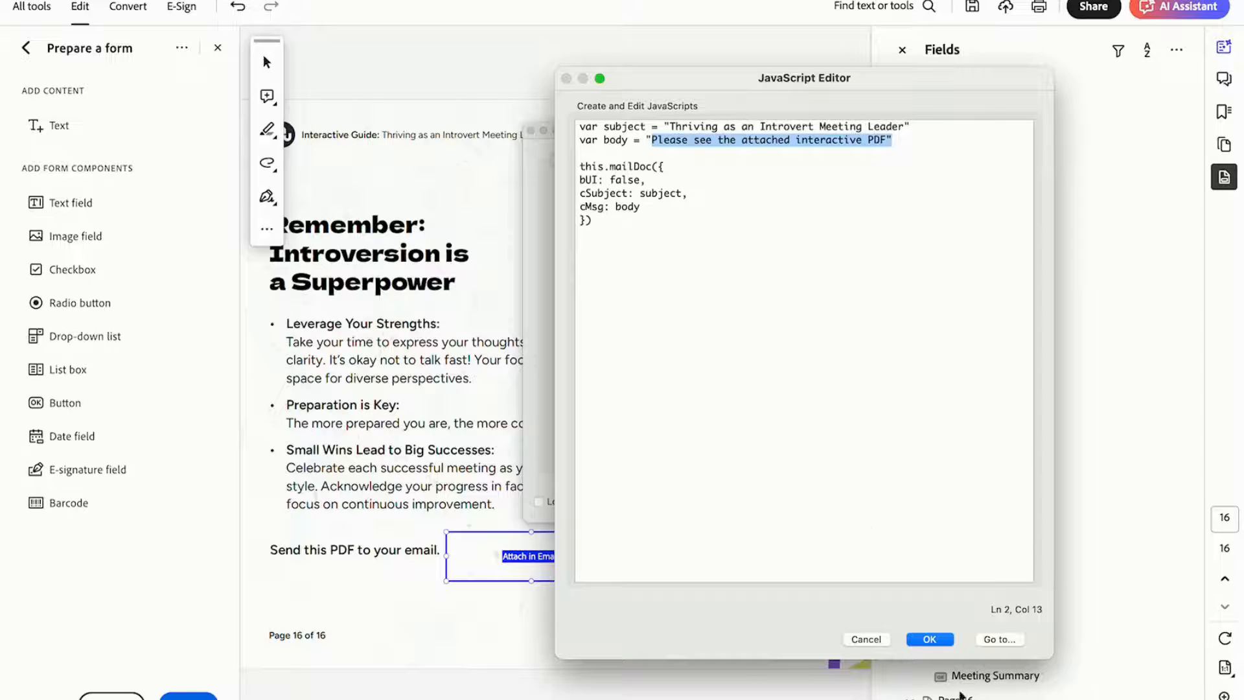
click(929, 638)
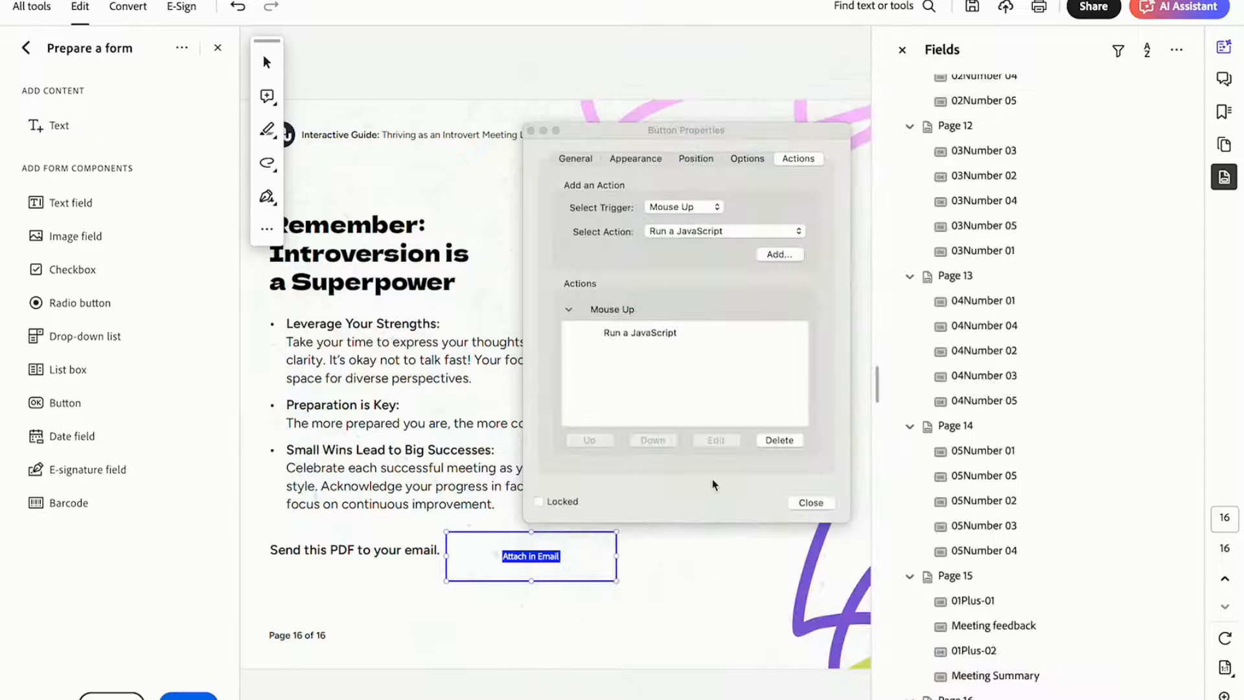
click(810, 503)
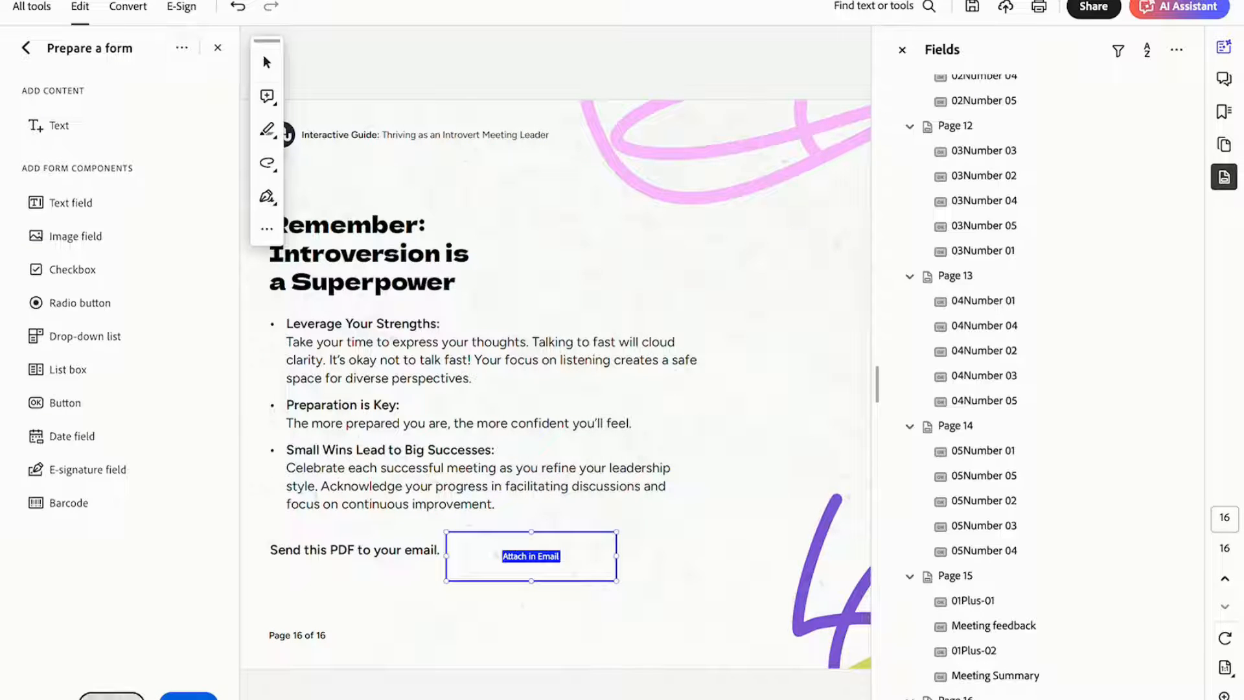
Preview the form and test the "Attach in Email" button, checking the webmail option and continuing with the default email application (Microsoft Outlook).
click(111, 696)
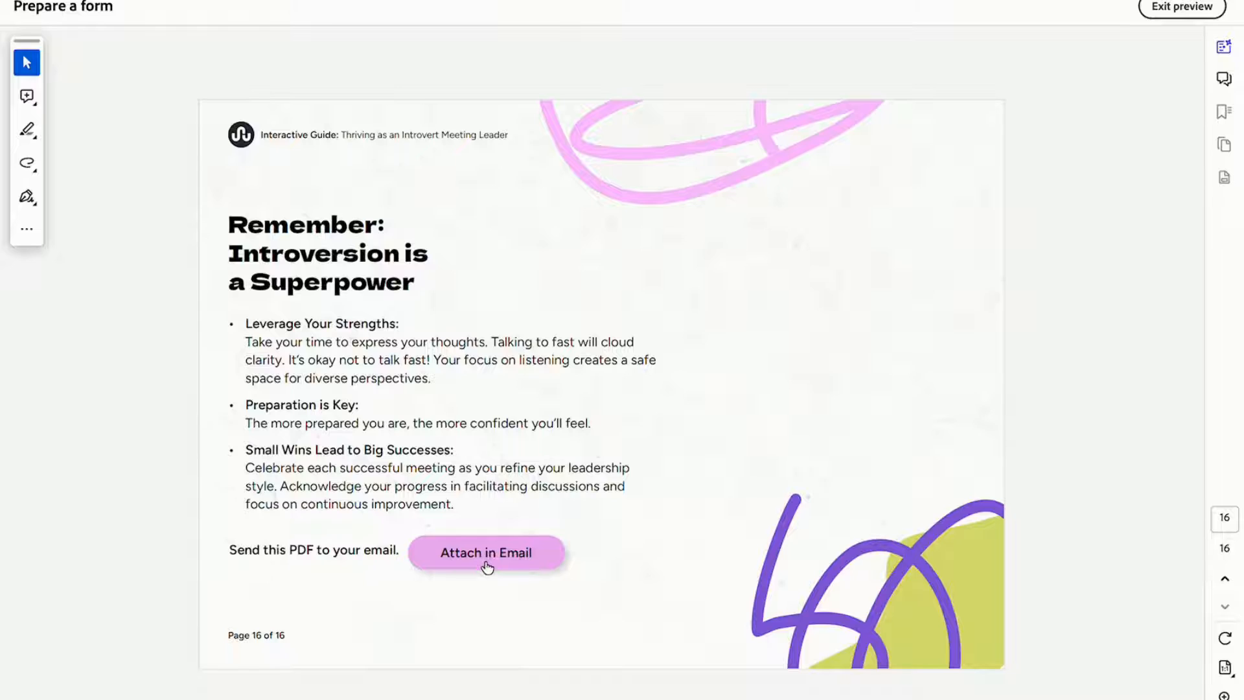
click(488, 565)
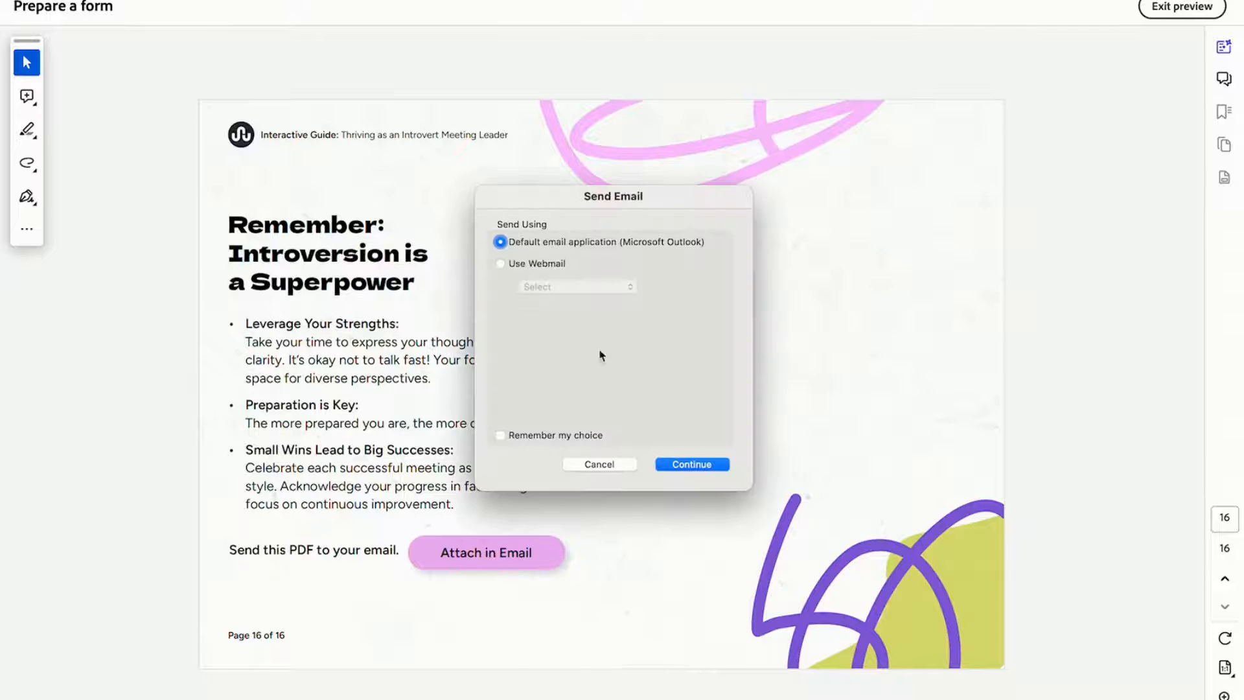
click(535, 267)
click(527, 287)
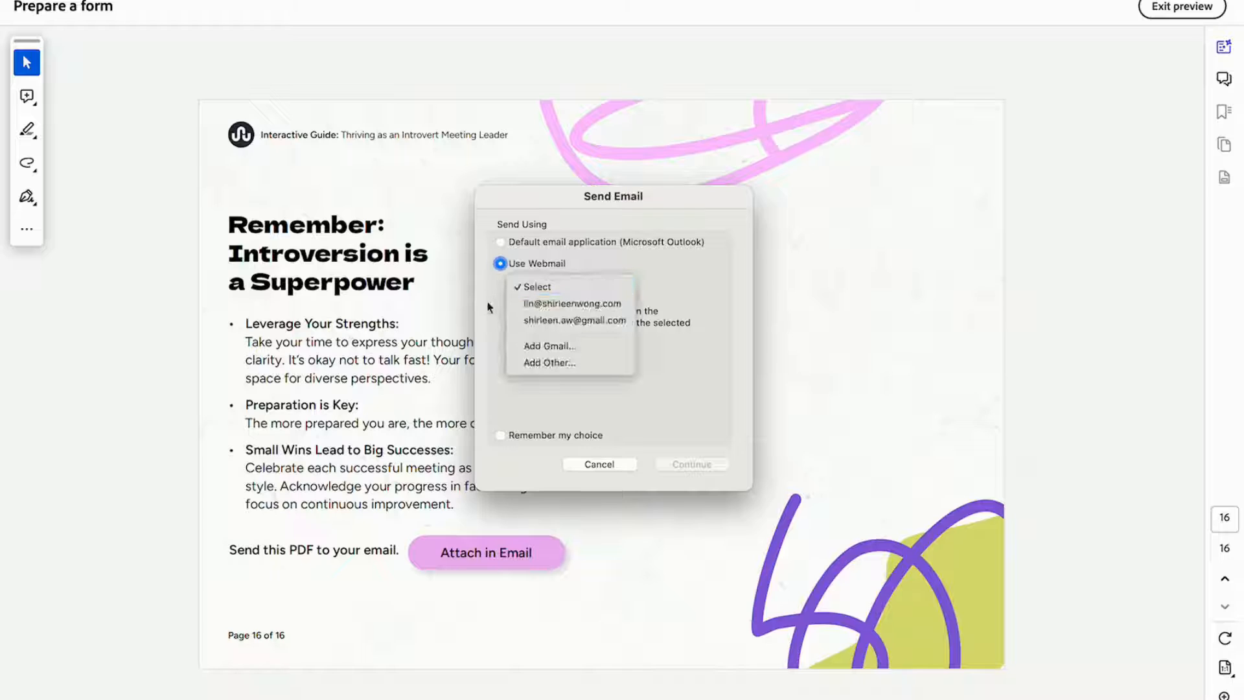
click(577, 269)
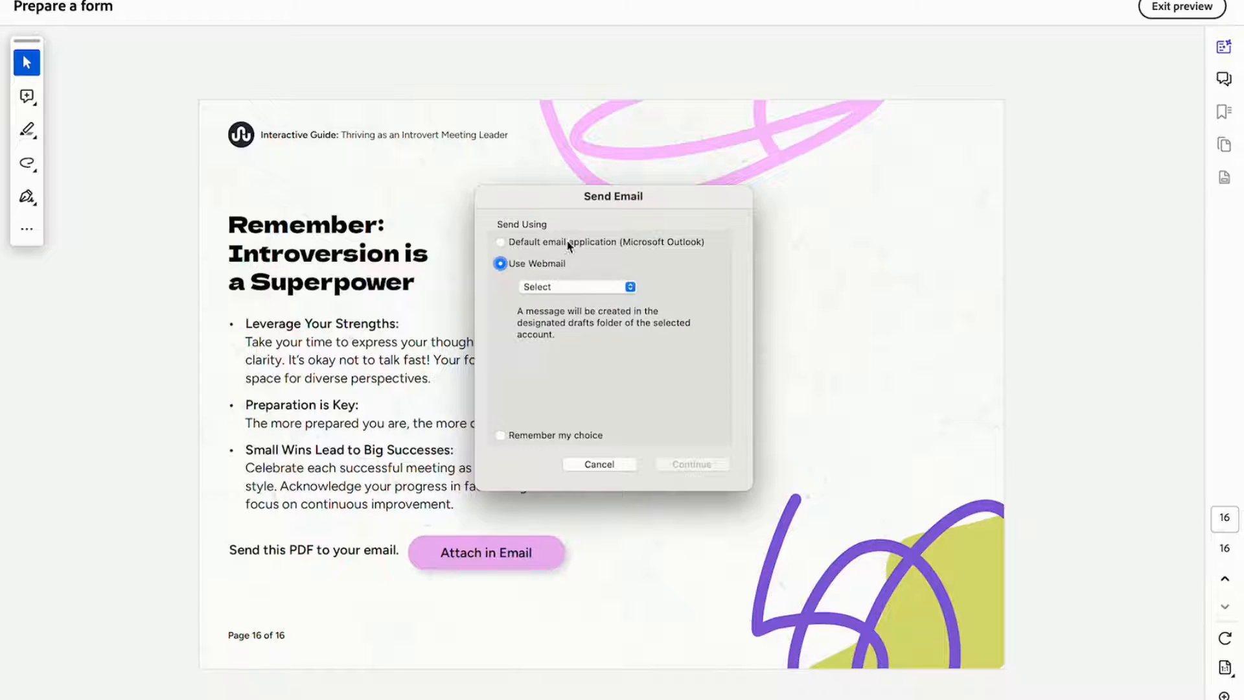
click(566, 244)
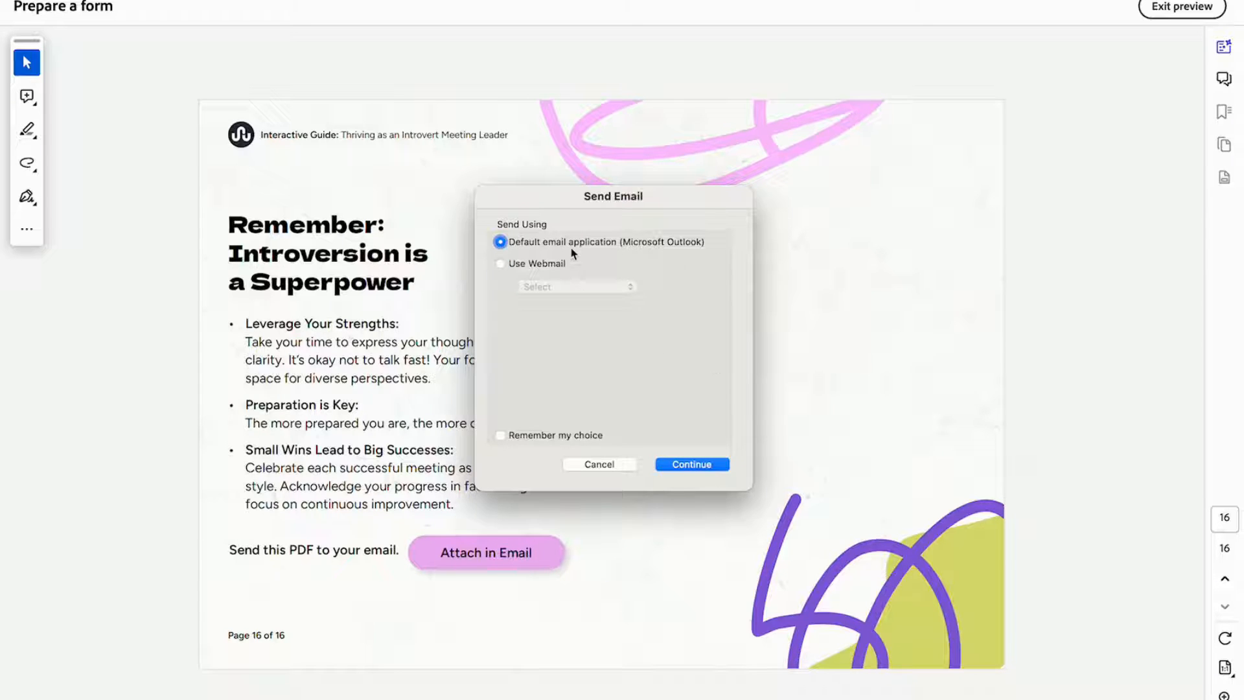
click(690, 463)
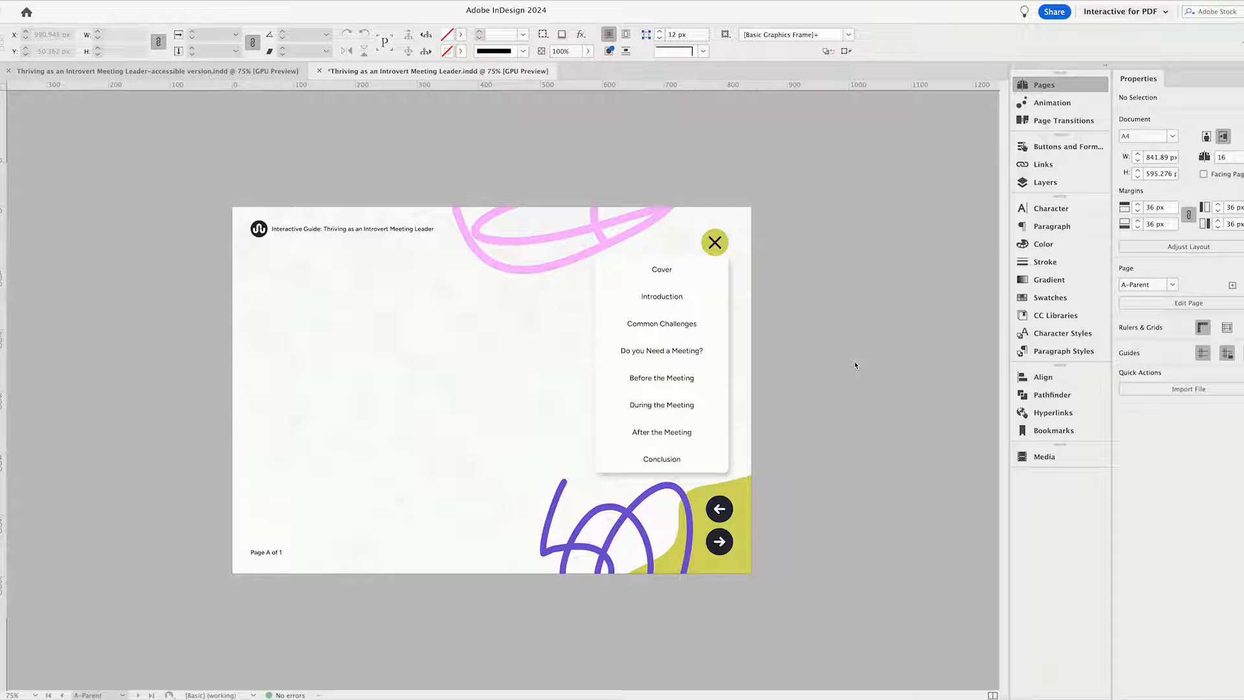
Switch to the InDesign document and examine how the A-Parent elements appear on pages 7 to 10 compared with cover page 1.
click(785, 280)
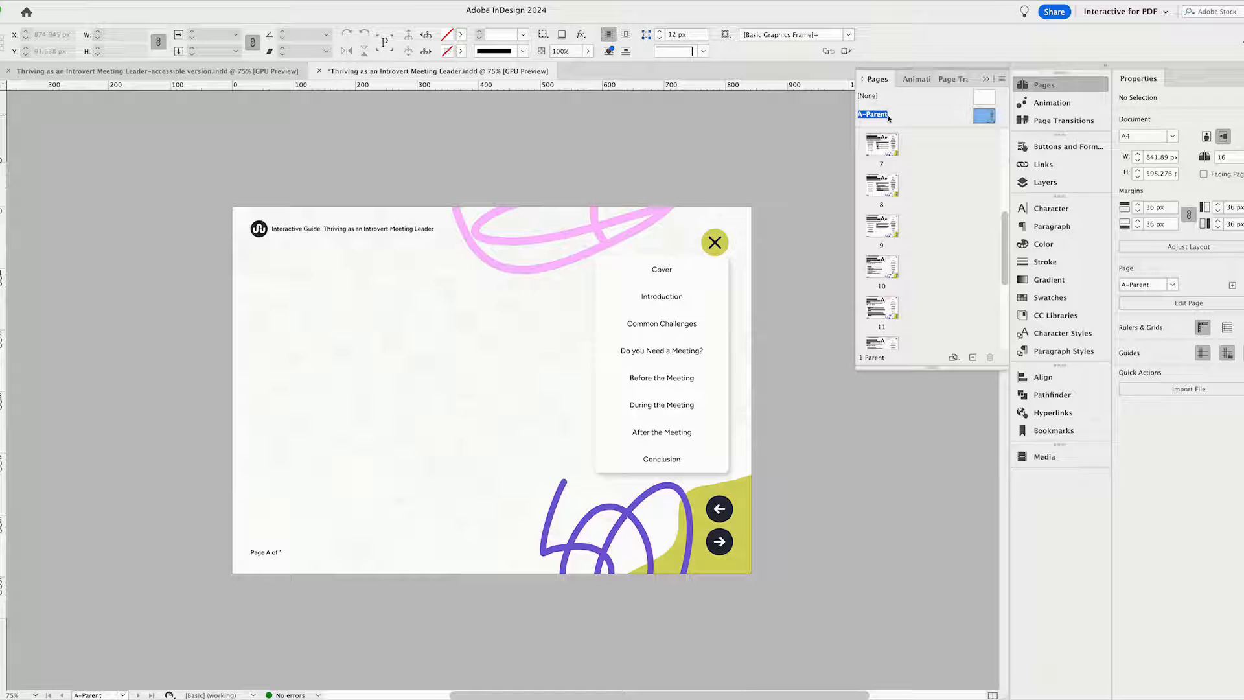
drag(981, 120, 881, 149)
double_click(887, 153)
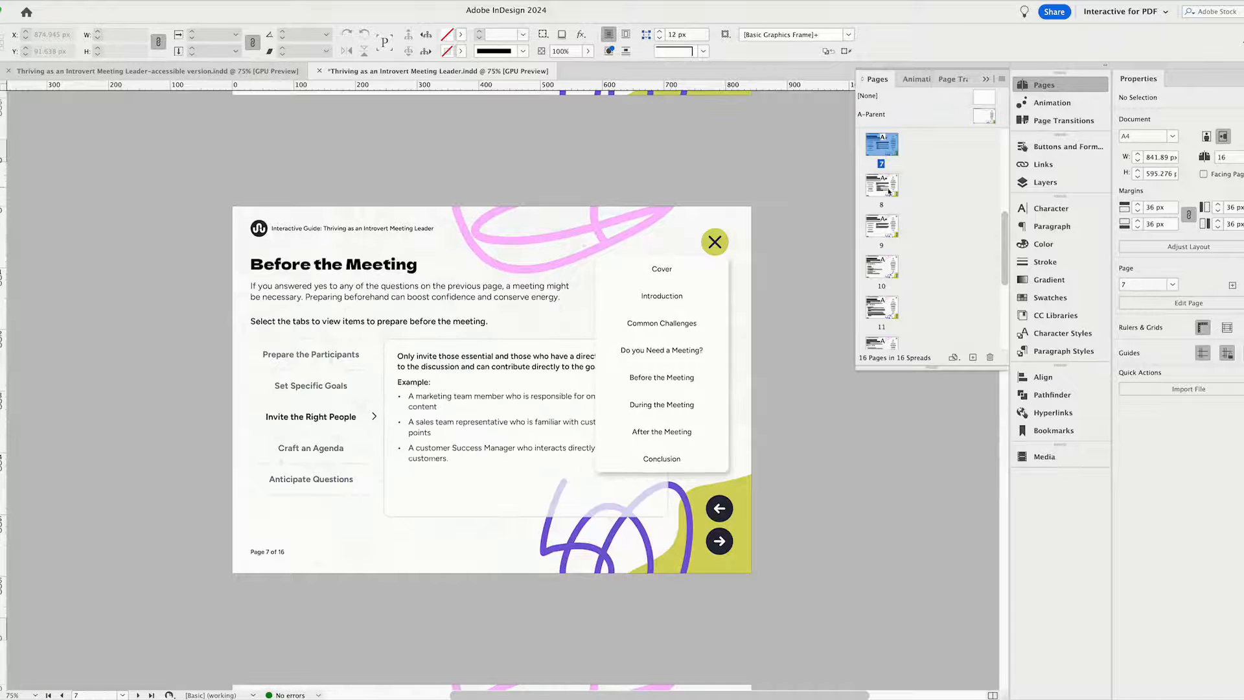
double_click(888, 188)
double_click(884, 227)
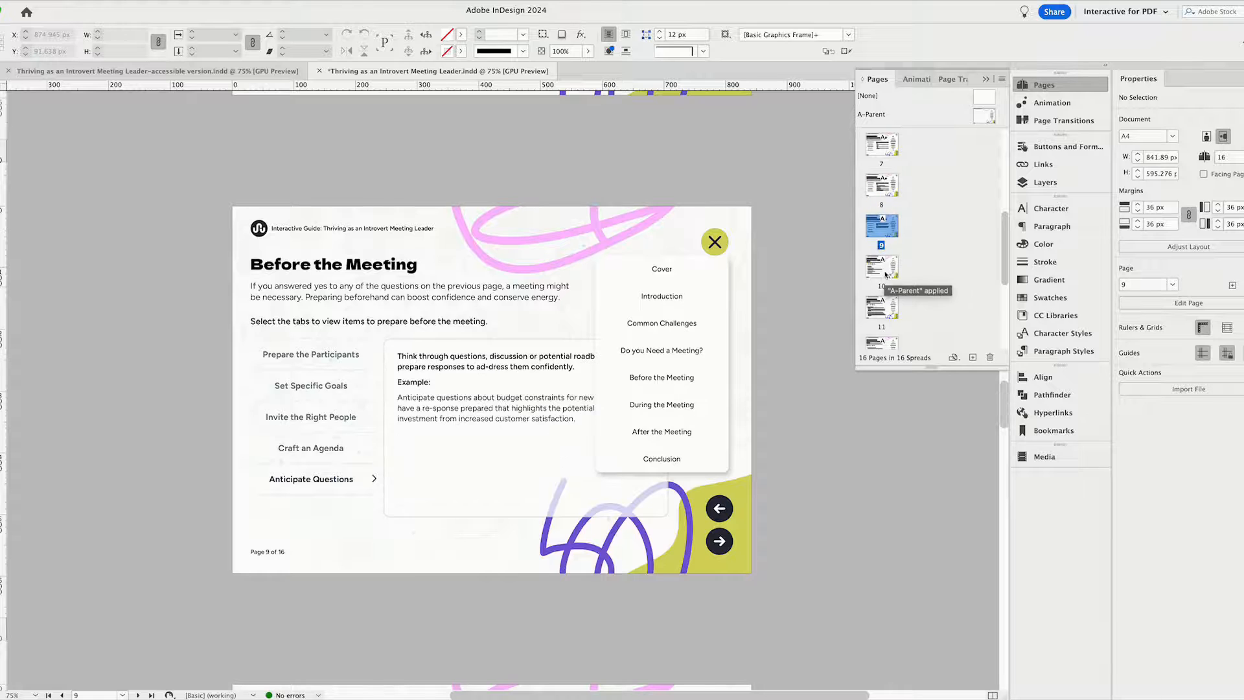
double_click(885, 271)
drag(1007, 275, 1000, 160)
double_click(891, 148)
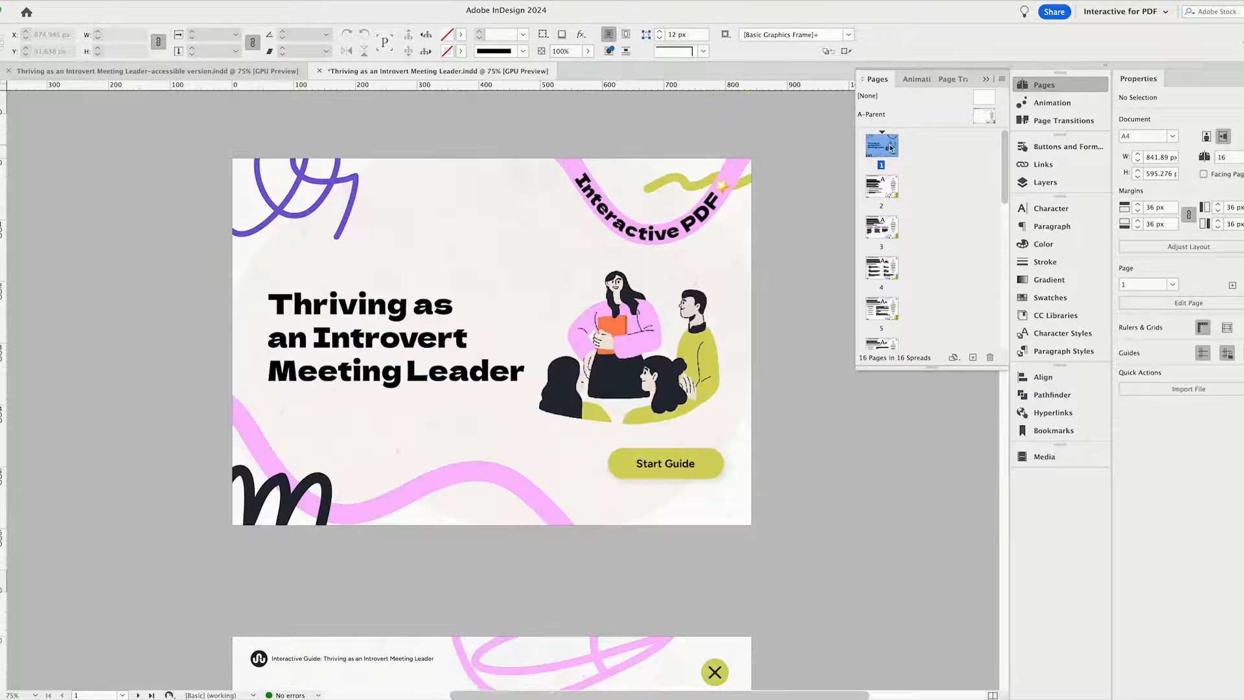
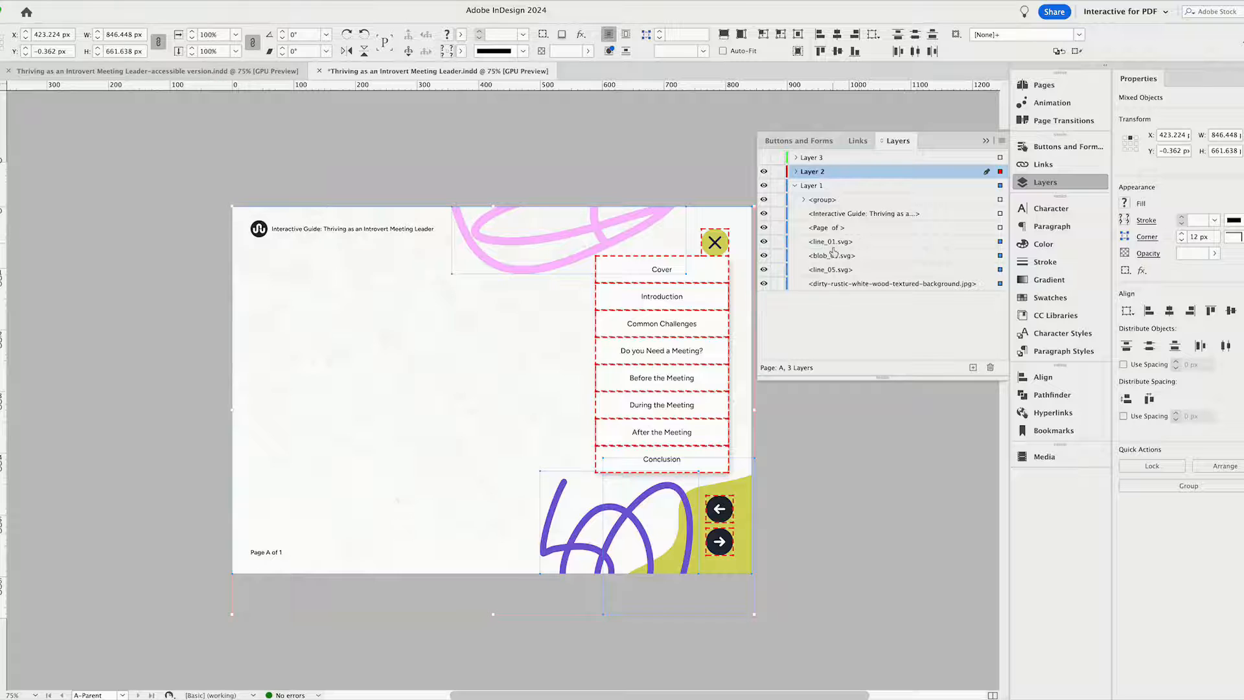
Open page 2 from the A-Parent view and check which instruction text frames can be selected directly on the page.
click(822, 451)
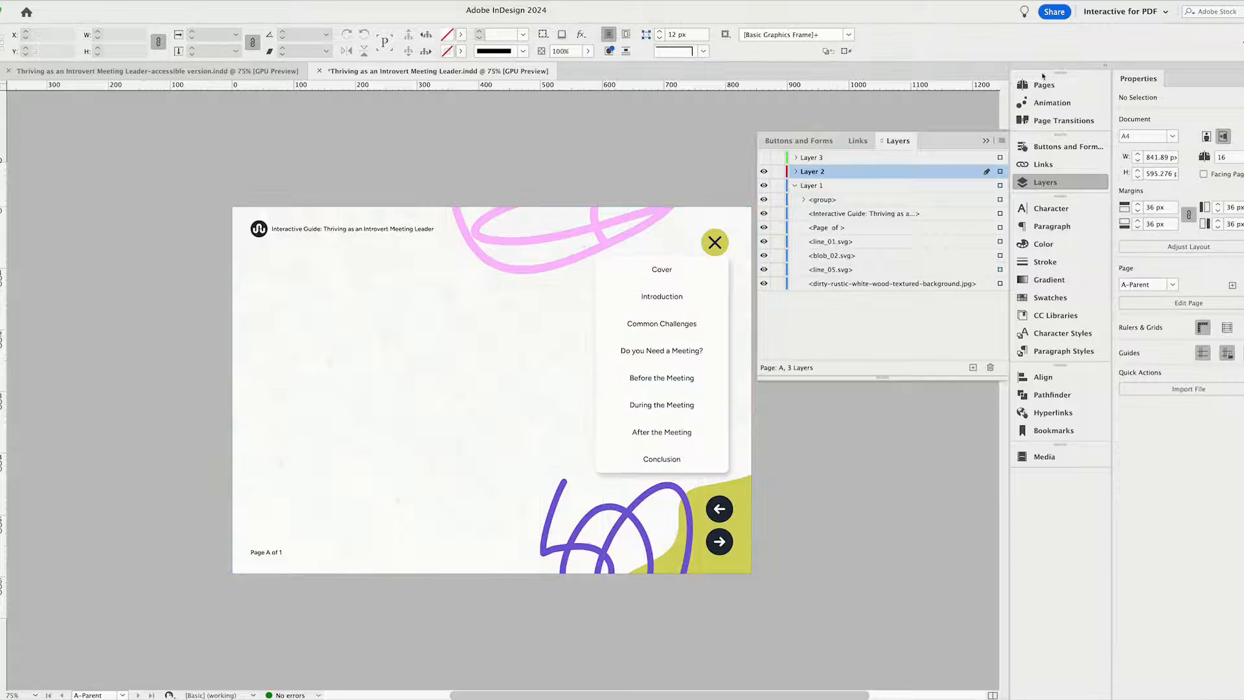
click(1043, 85)
double_click(881, 189)
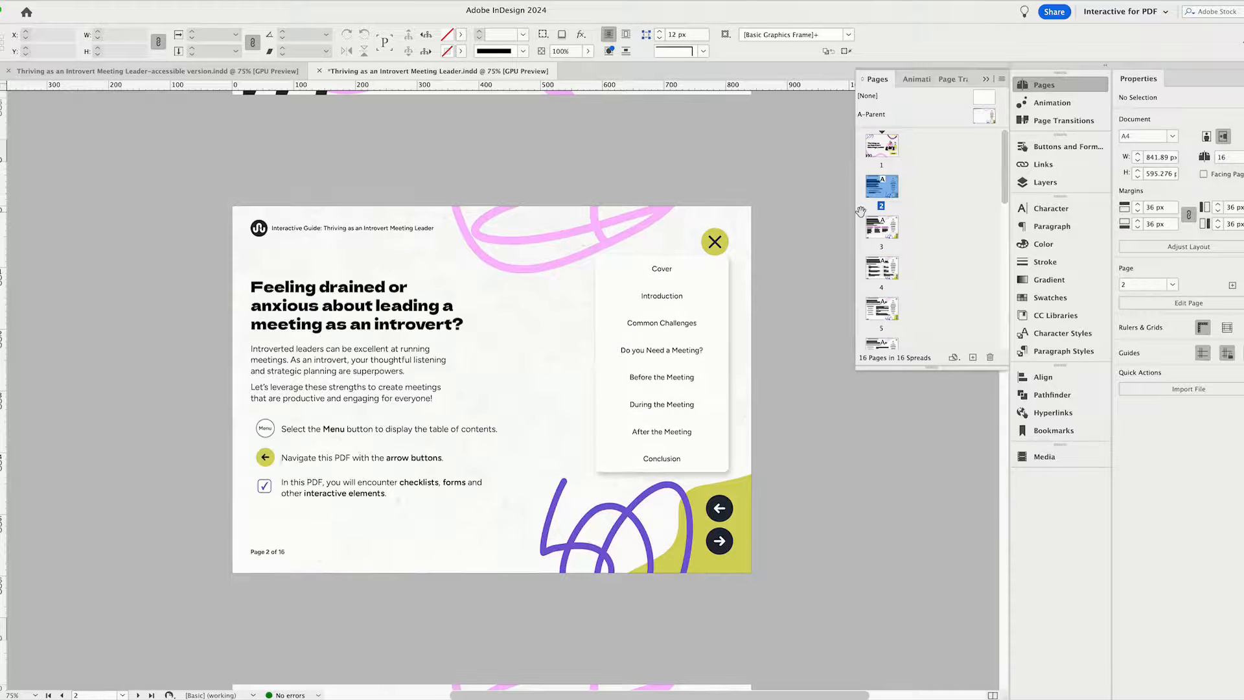
click(308, 356)
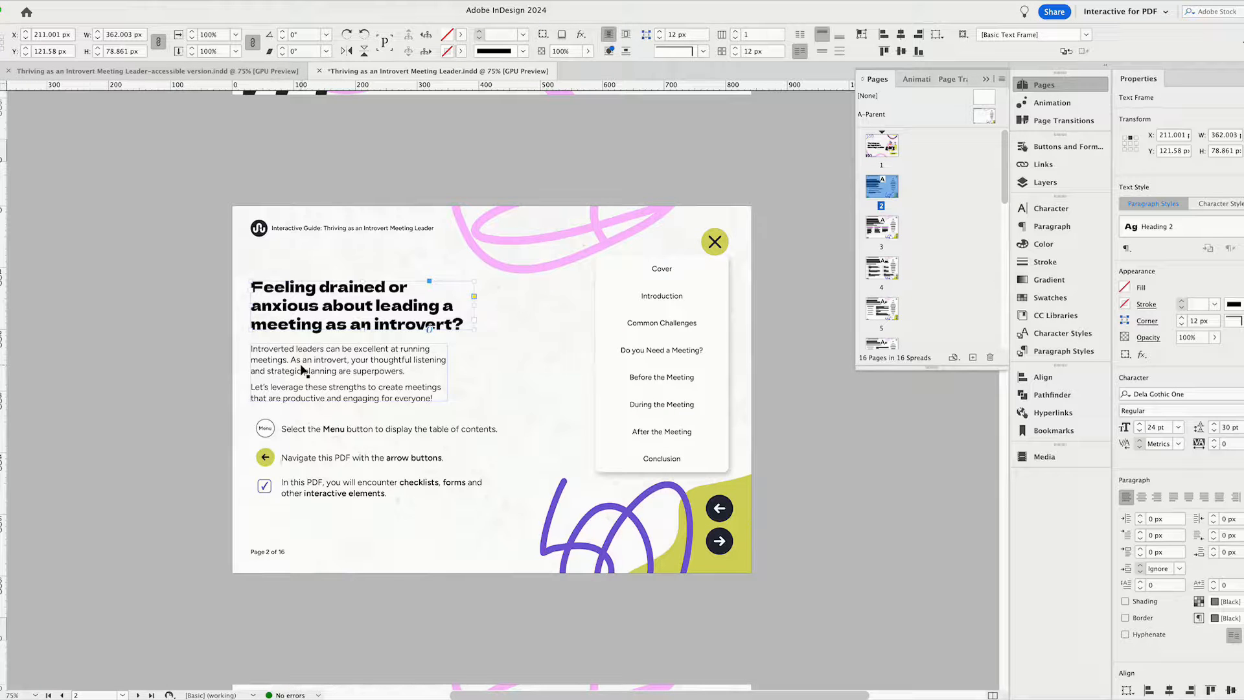
click(297, 461)
click(300, 494)
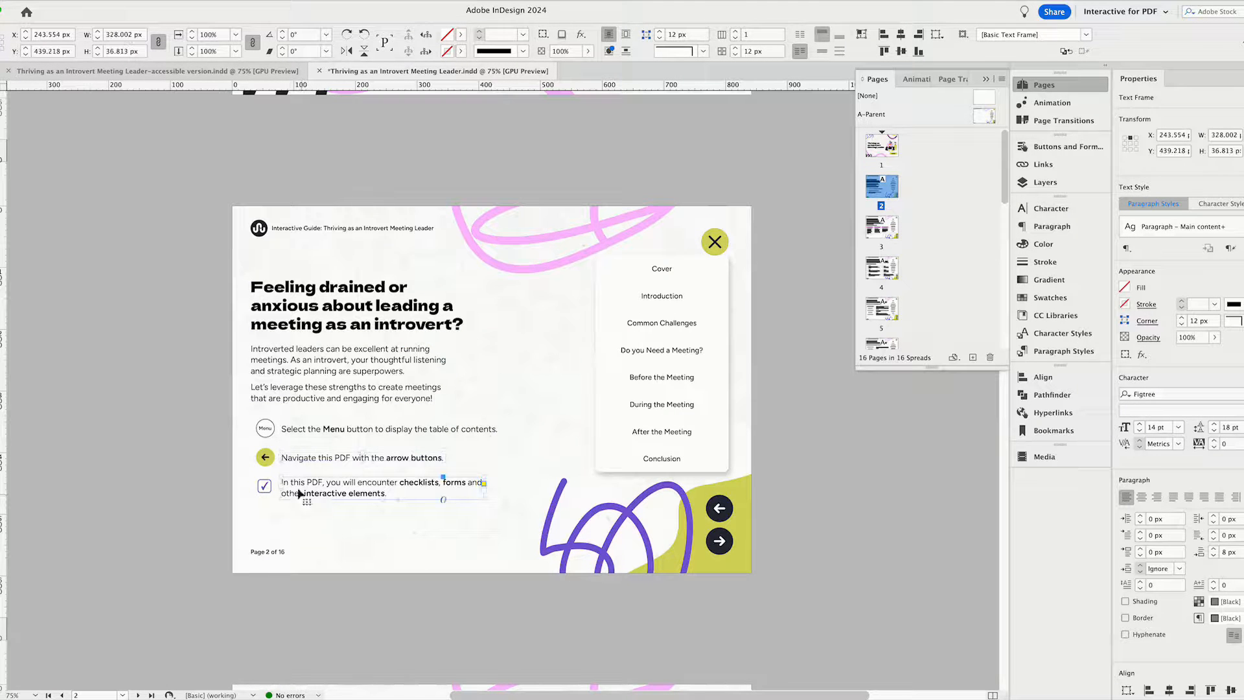
Examine the layers and the selectable Introduction, close and "Do you Need a Meeting?" menu buttons on page 2, continuing to page 3.
click(1044, 182)
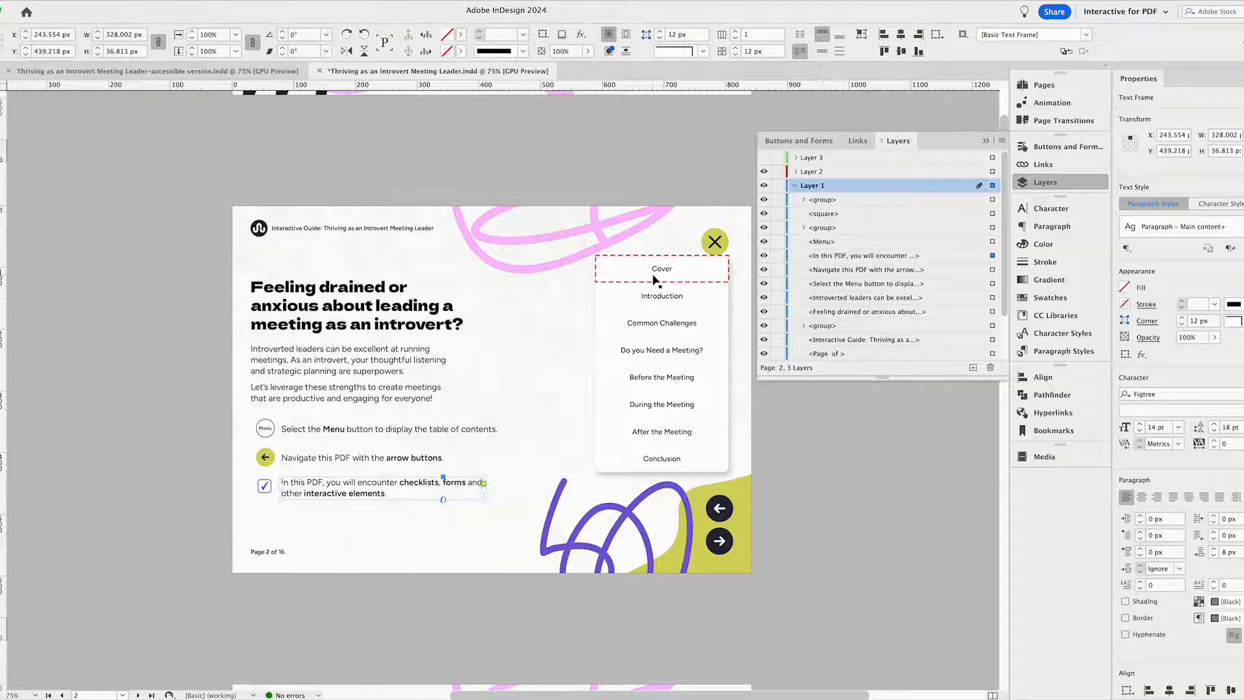
click(658, 293)
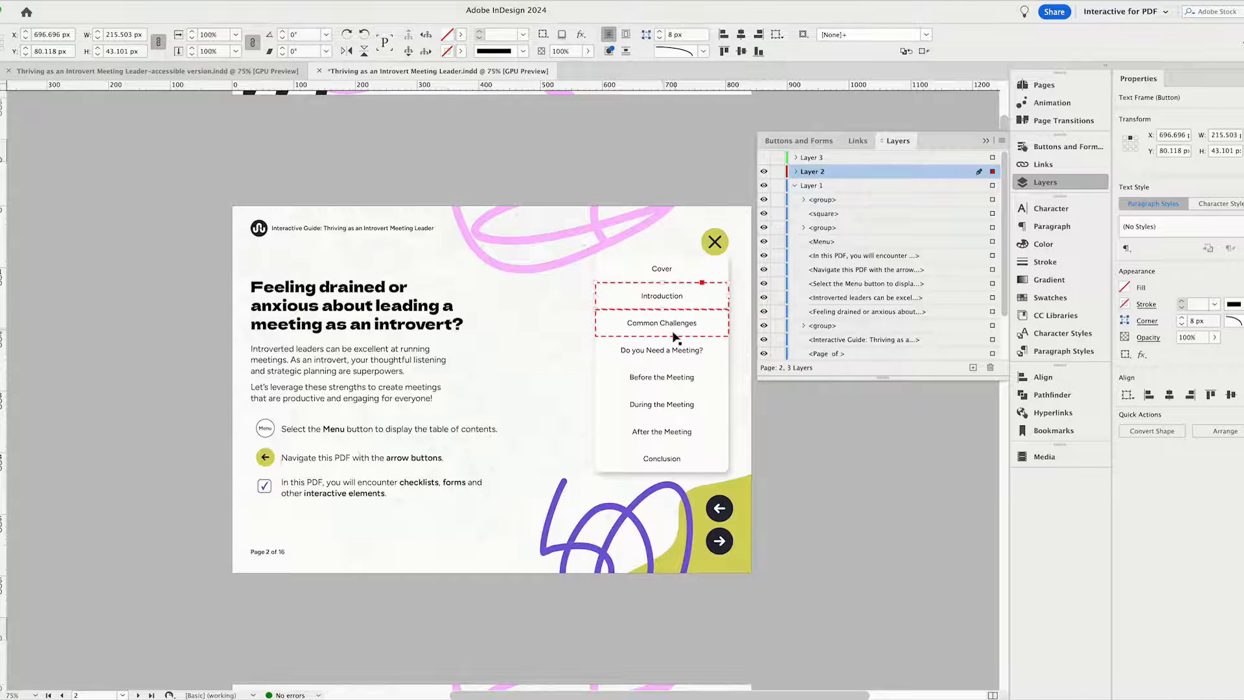
click(714, 240)
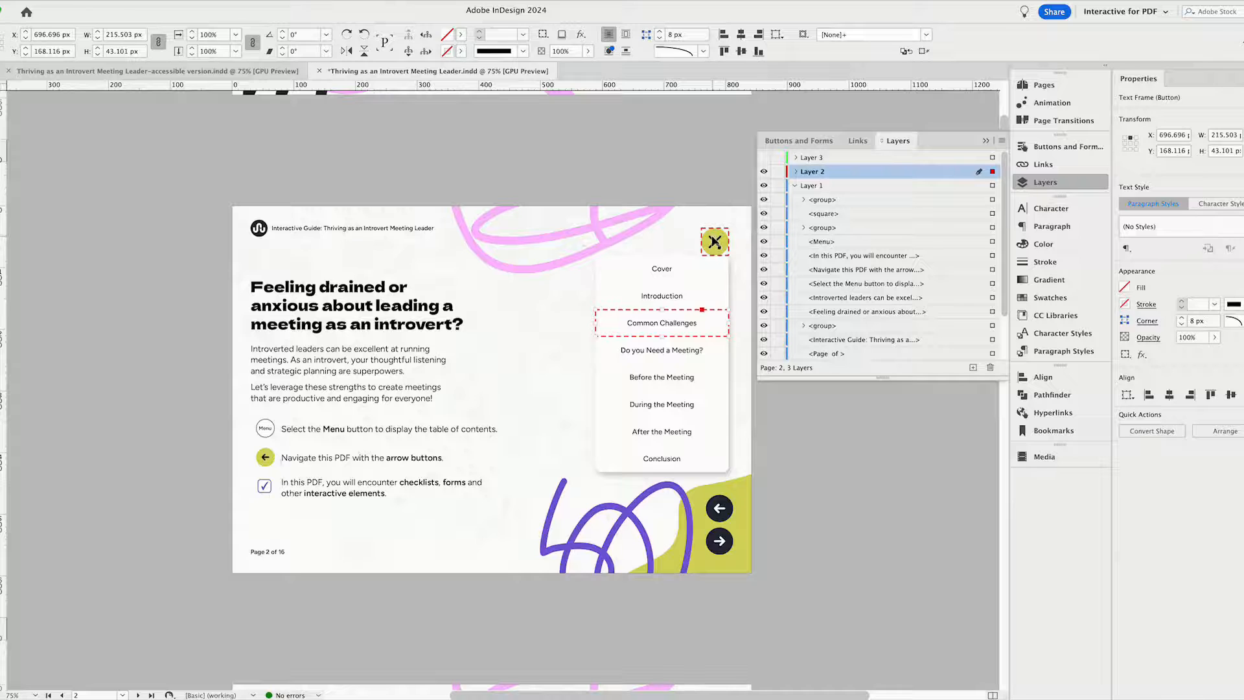
click(668, 356)
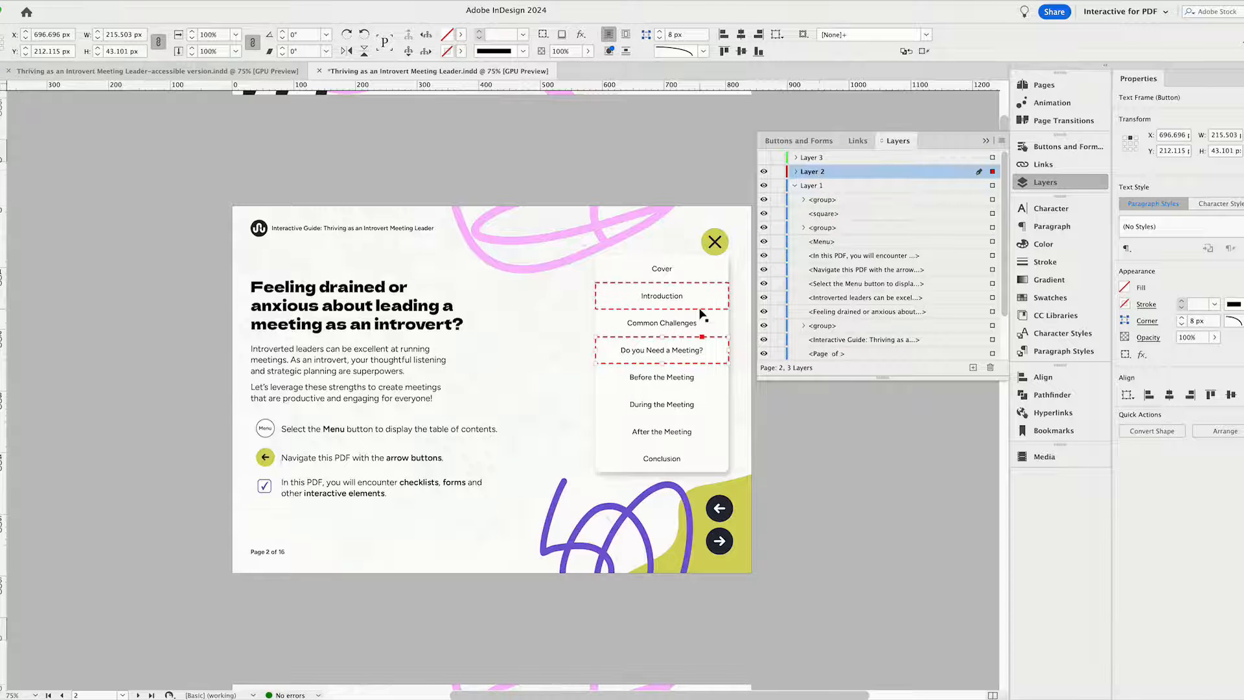
scroll(684, 403, down, 10)
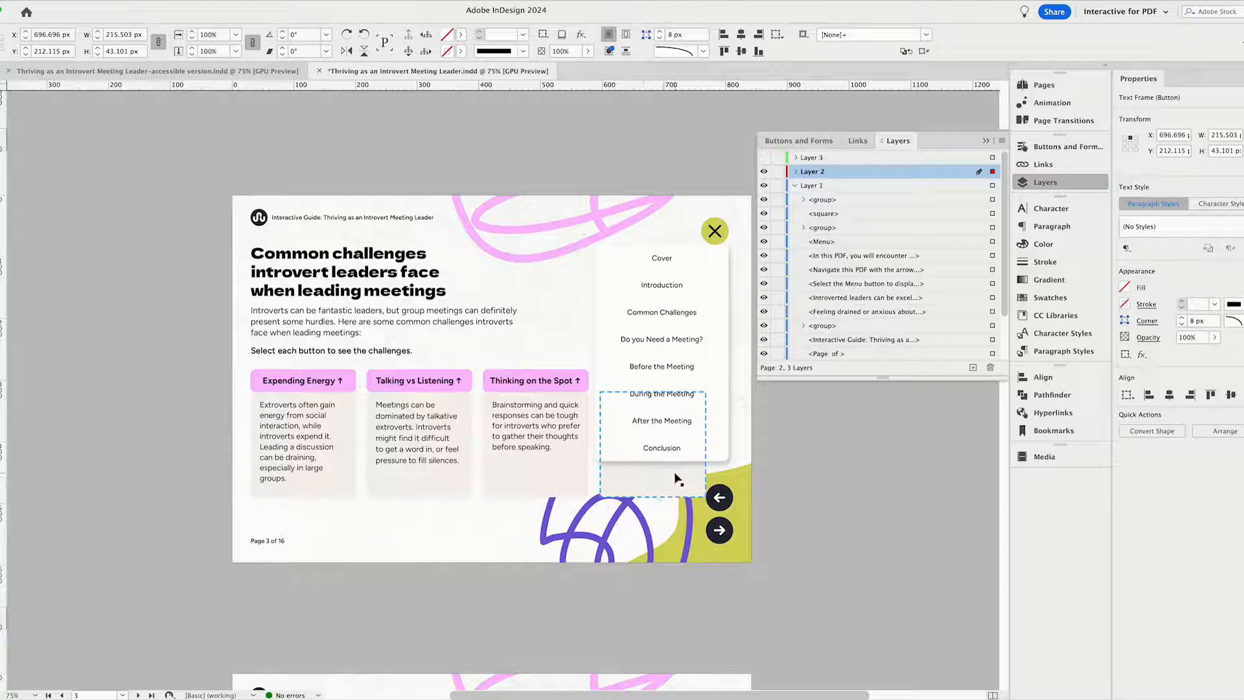
On A-Parent, move the menu background aside to inspect its button settings, and undo the move.
click(1044, 85)
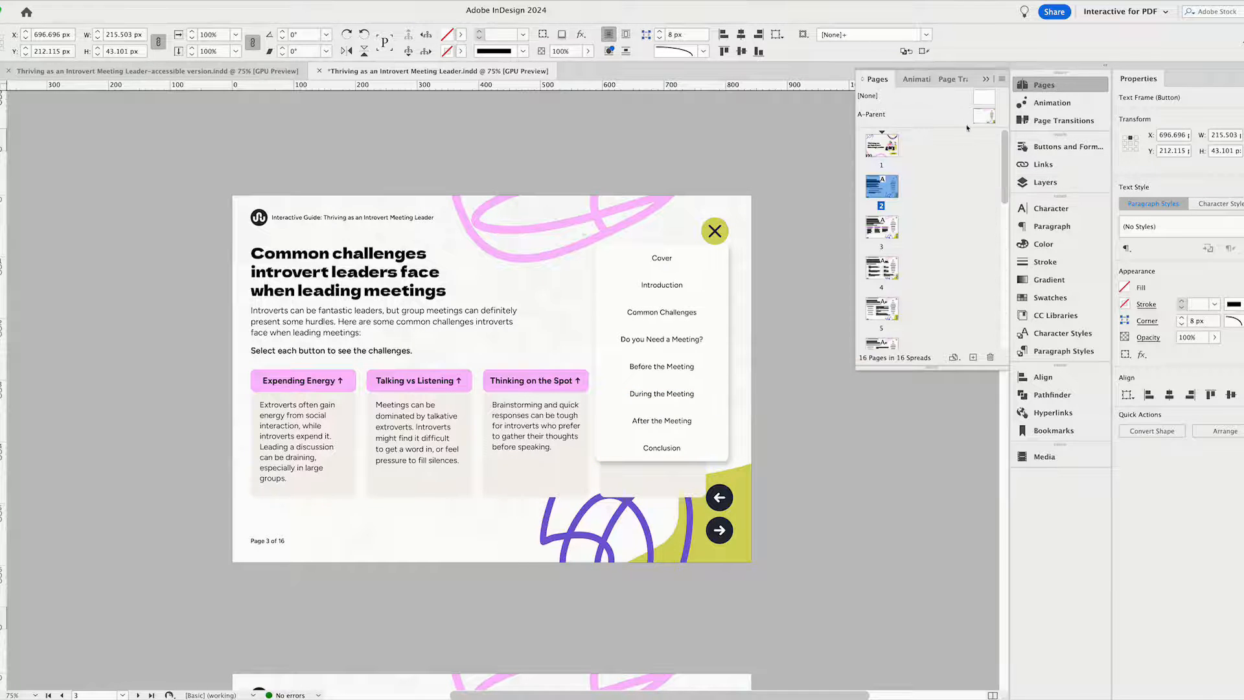
double_click(992, 120)
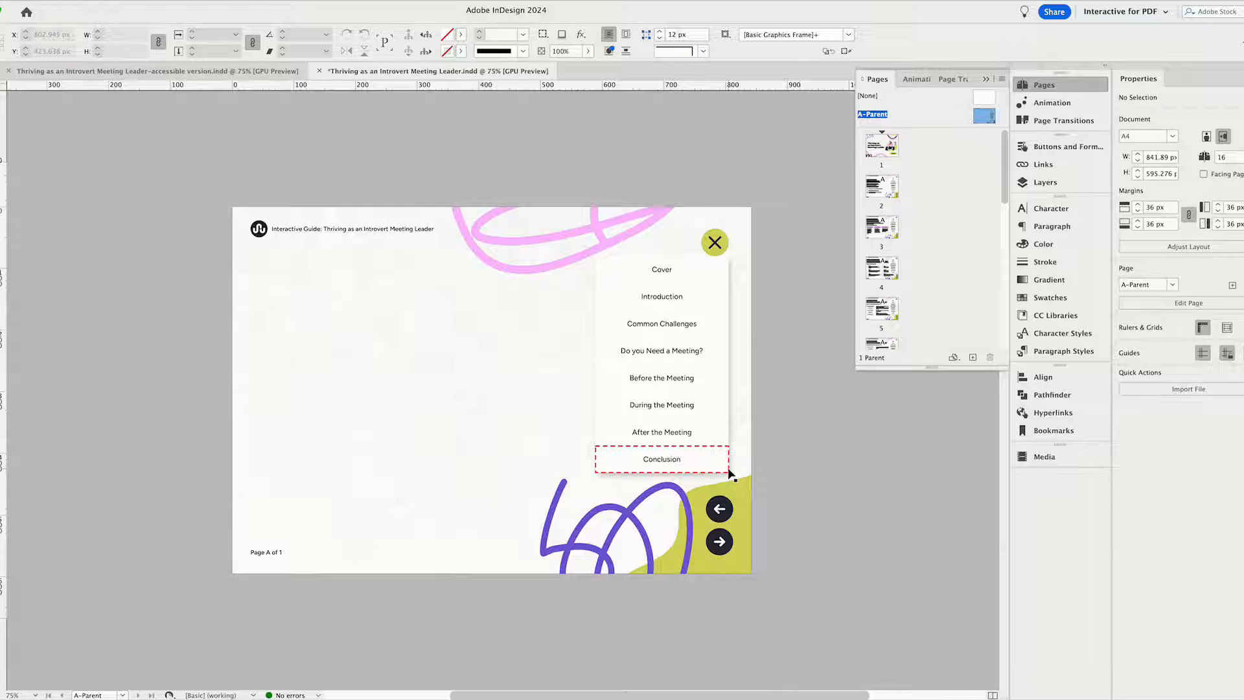
click(730, 342)
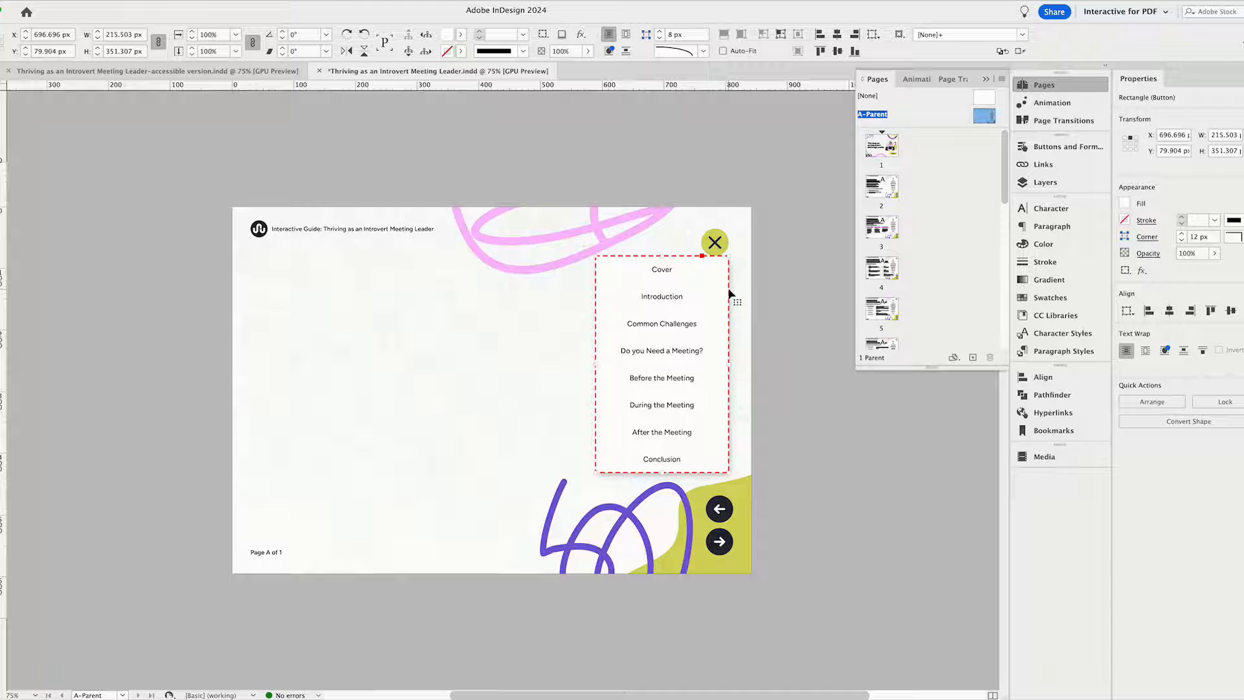
drag(731, 295, 568, 286)
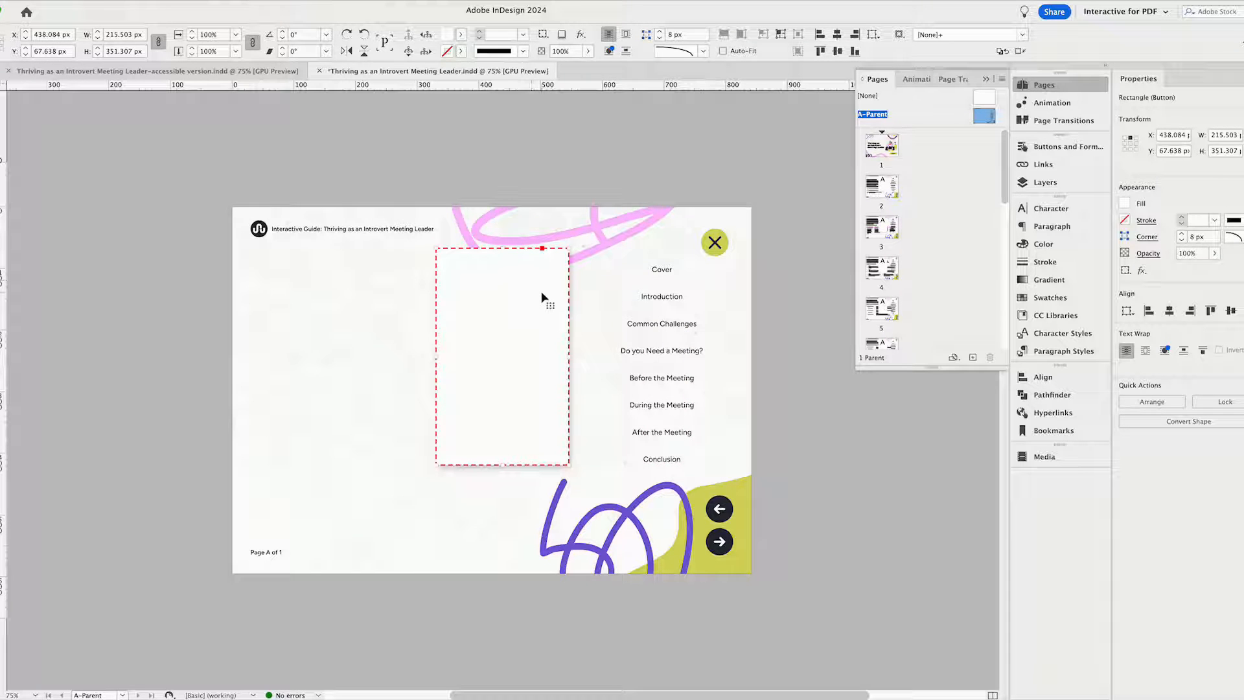
click(1035, 147)
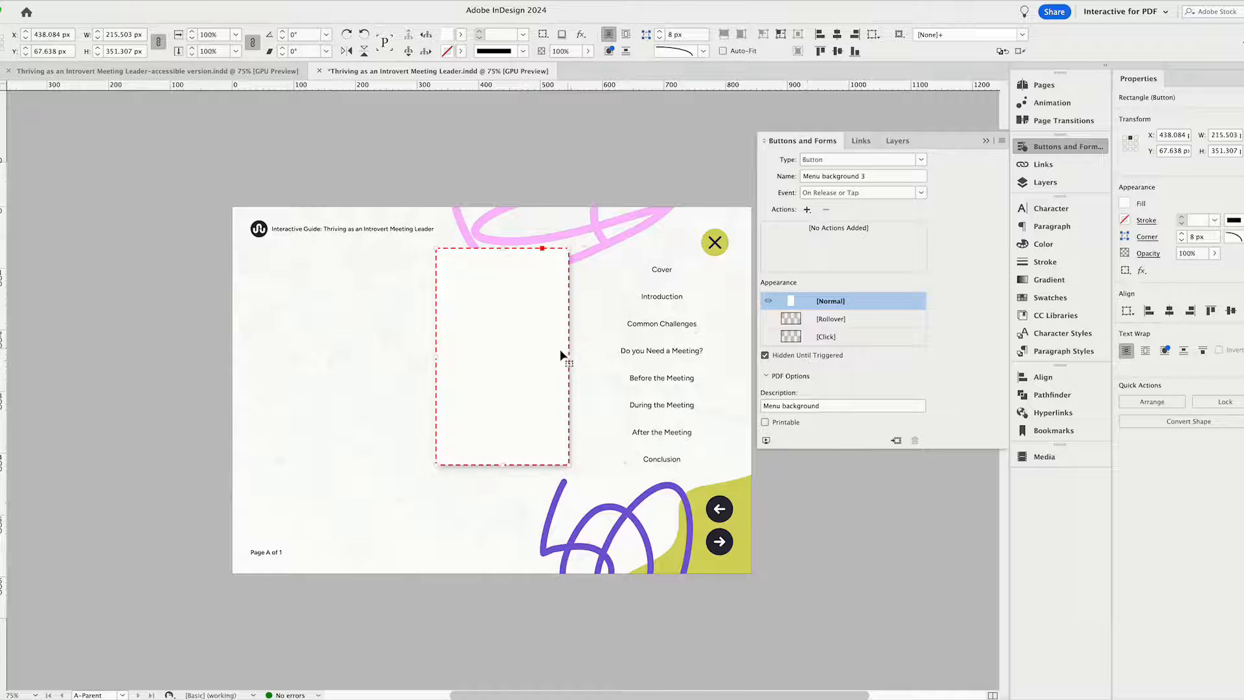
key(super+z)
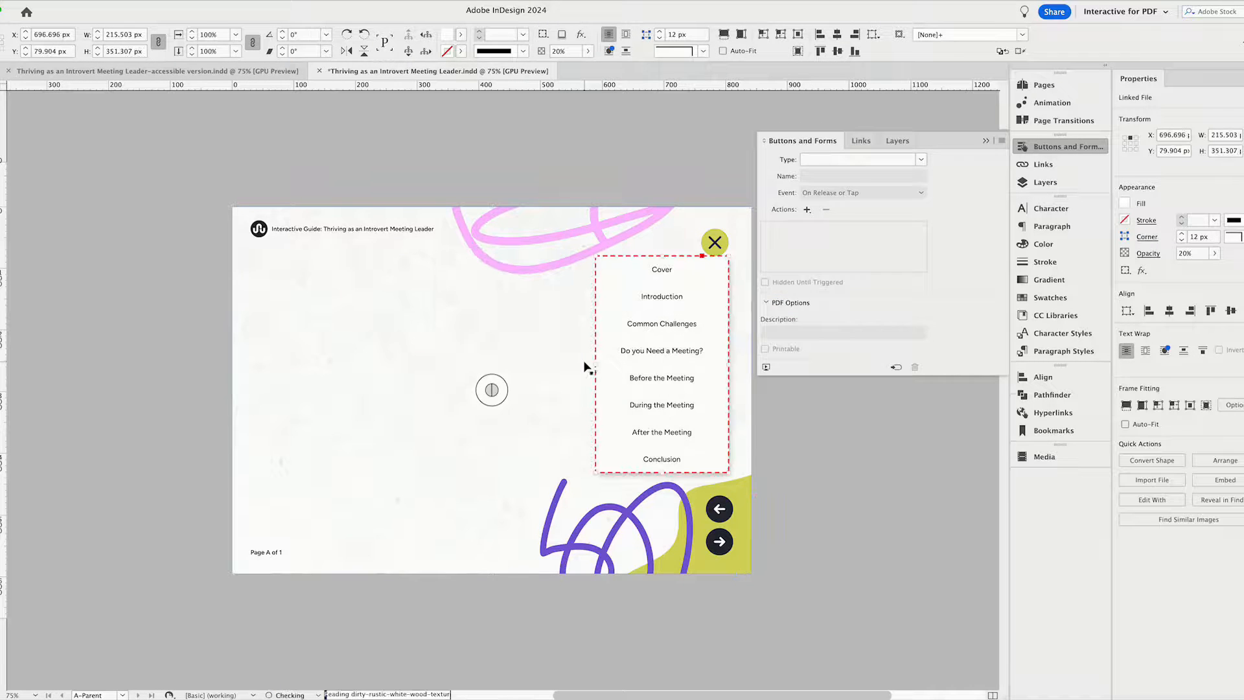
Inspect the Introduction menu button's Normal and Rollover appearances and the visibility settings of its Show/Hide Buttons and Forms action.
click(658, 275)
click(662, 304)
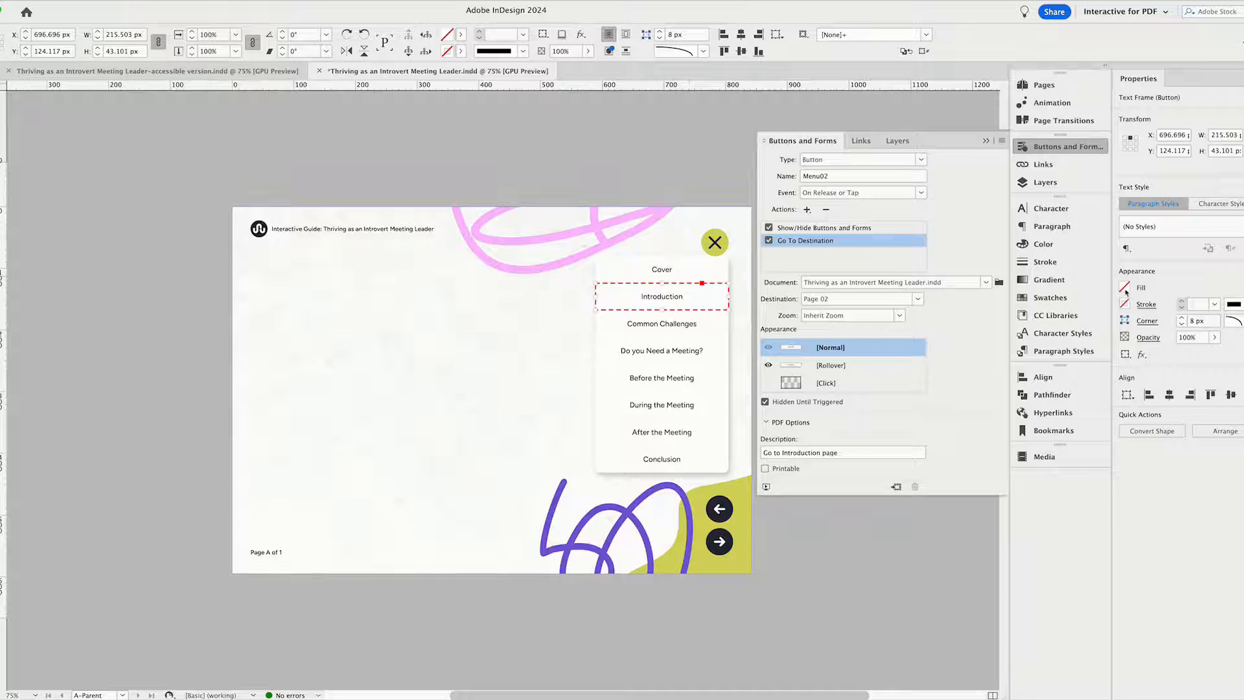
double_click(705, 303)
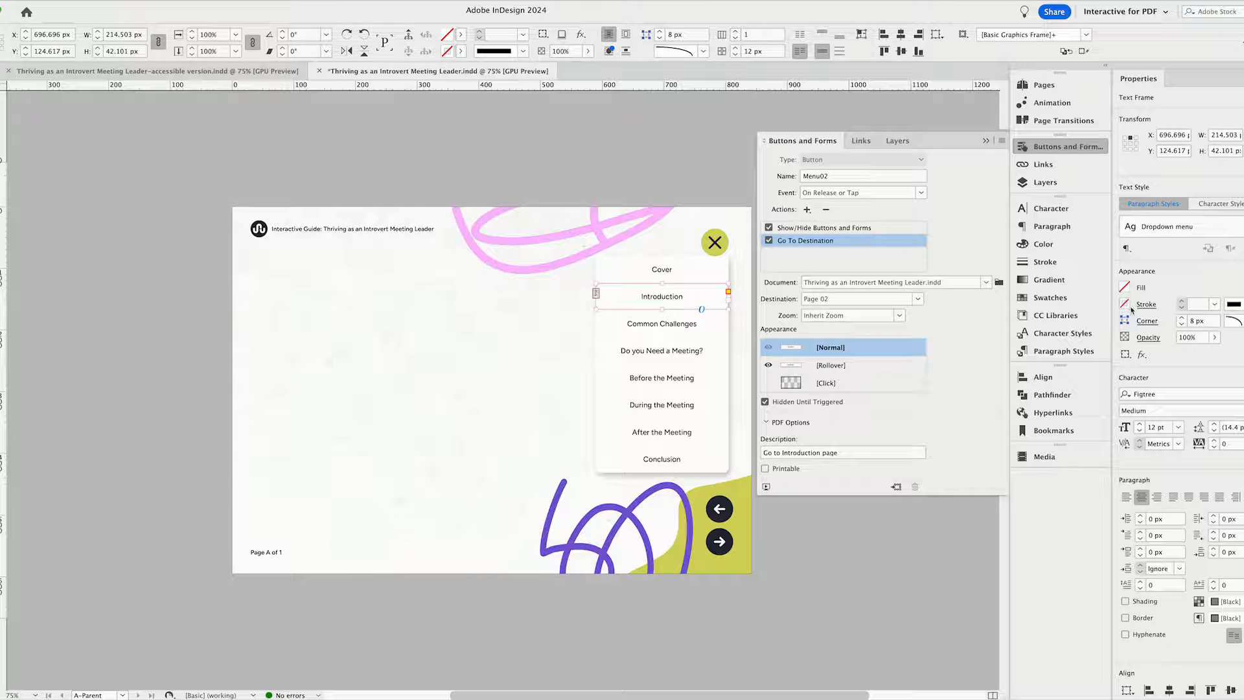
click(831, 367)
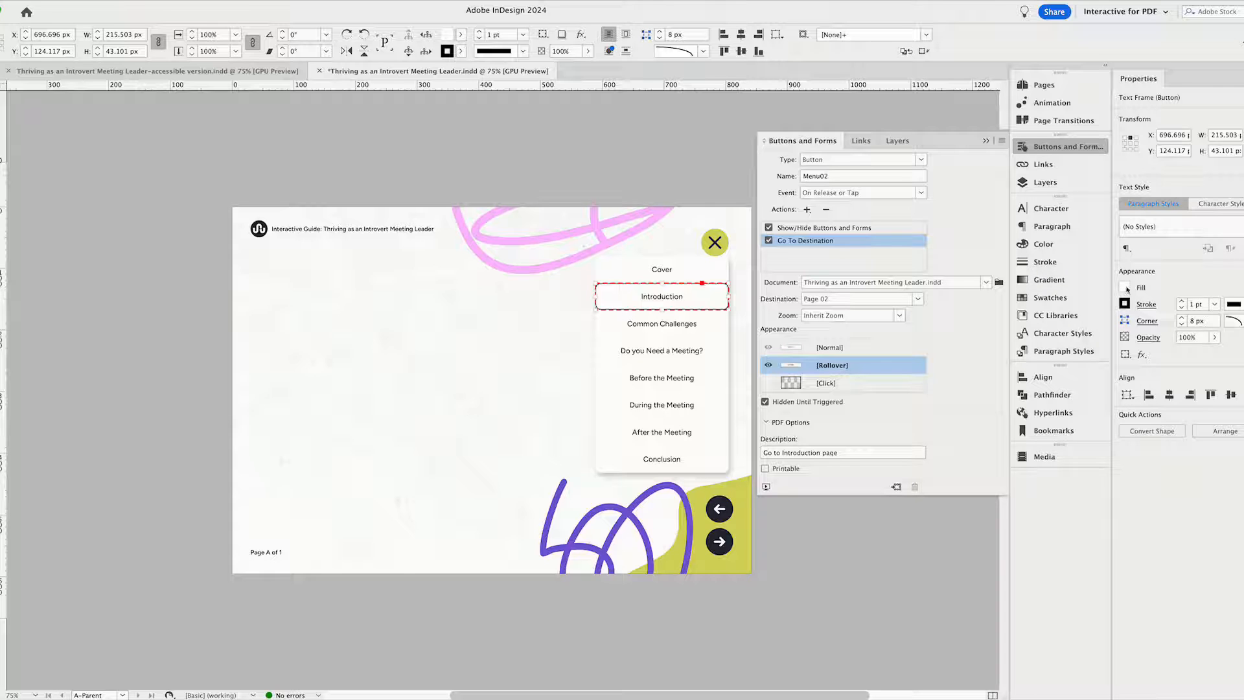
click(848, 350)
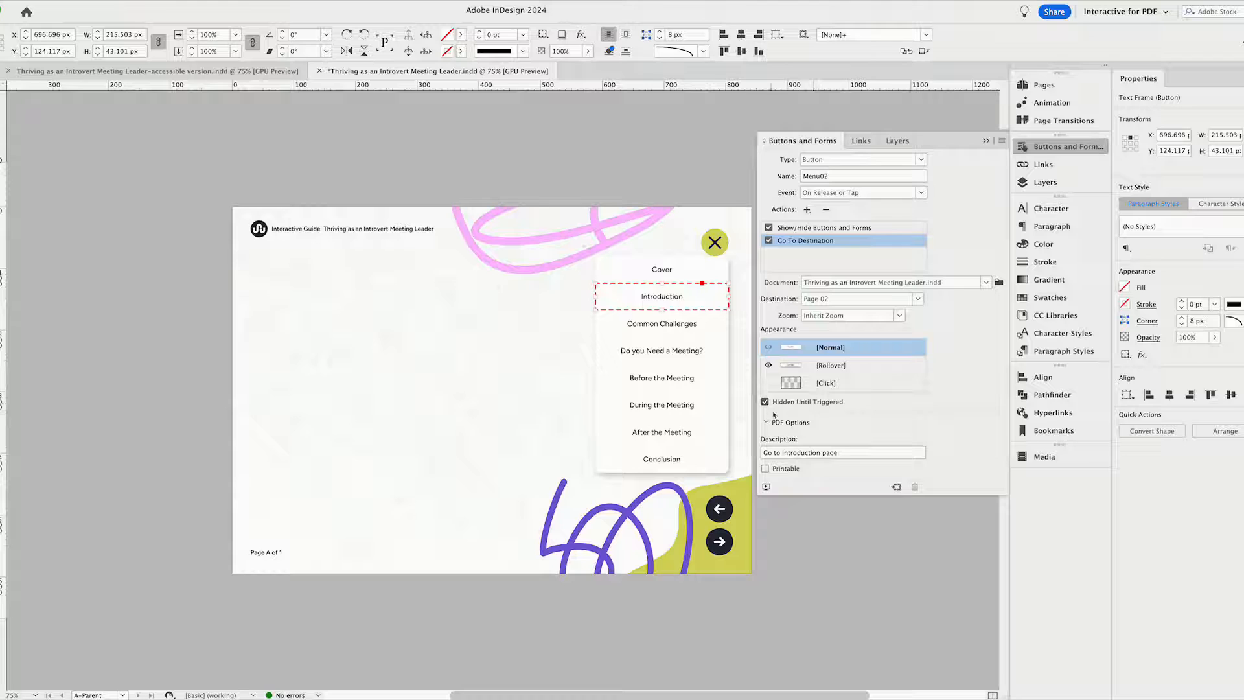
click(790, 228)
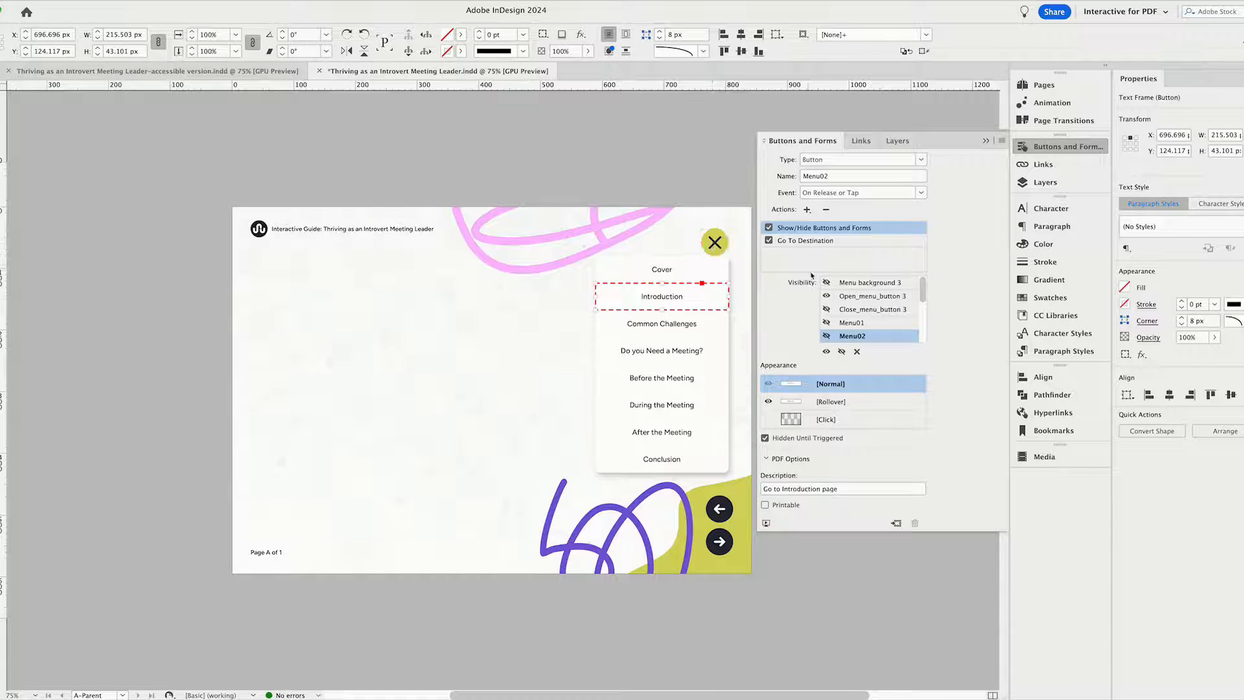
Move the close menu button aside to about X 736 px and inspect the Menu button's Show/Hide visibility settings.
drag(715, 244, 695, 251)
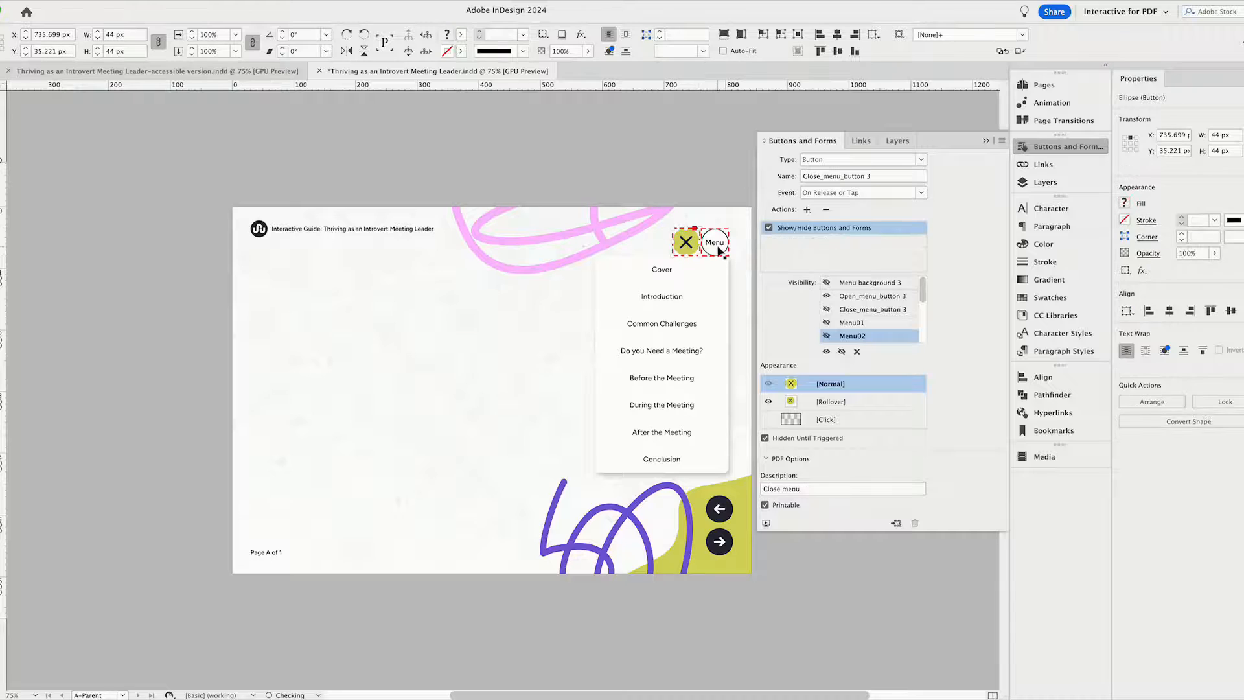
click(715, 244)
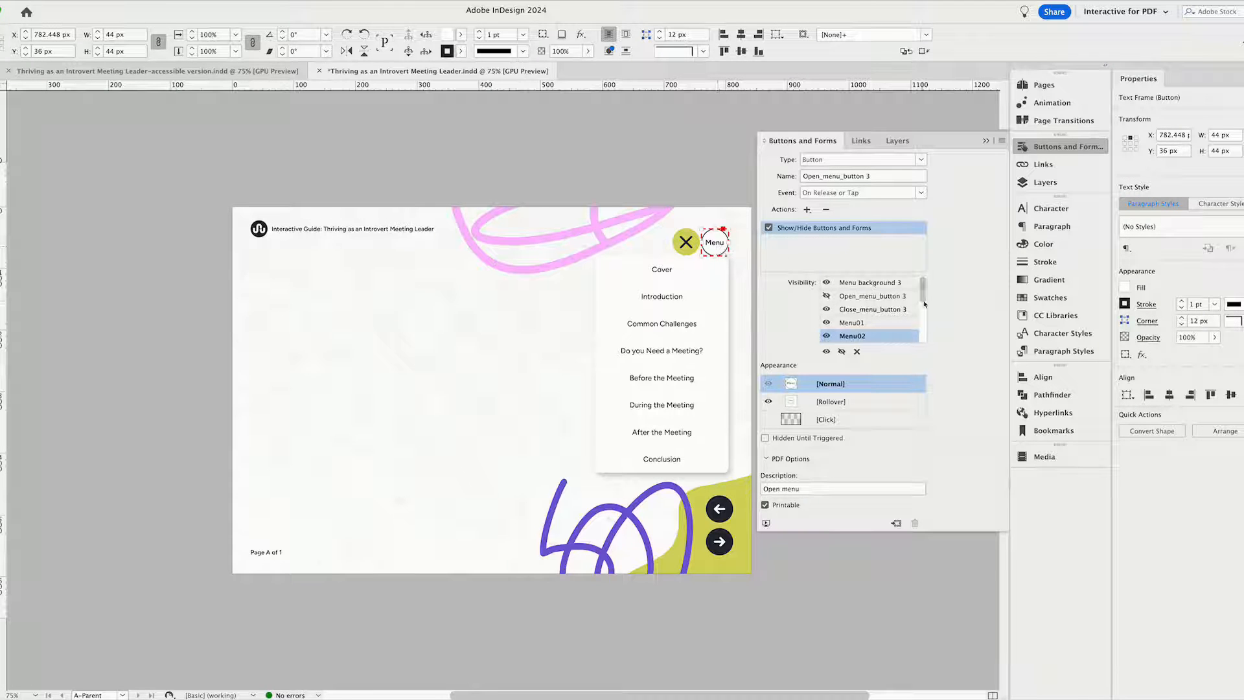
click(884, 297)
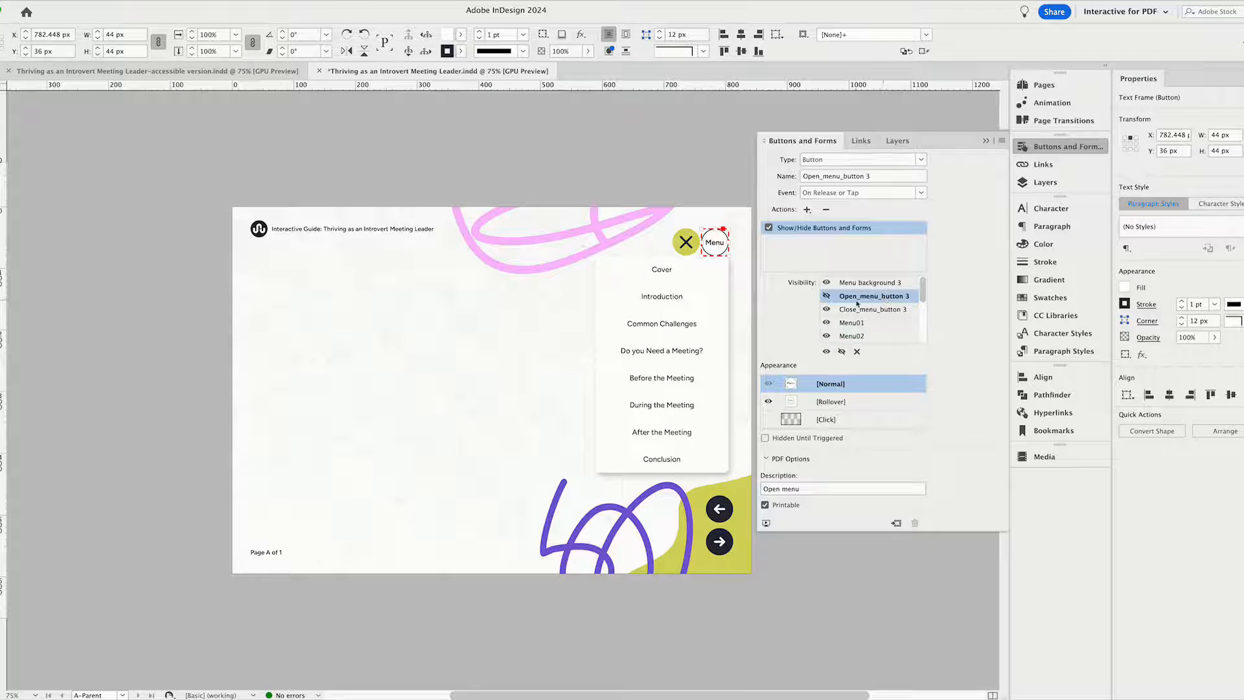
Review the full visibility list in the Introduction button's Show/Hide Buttons and Forms action, down to the Back and Next buttons.
click(679, 307)
click(808, 230)
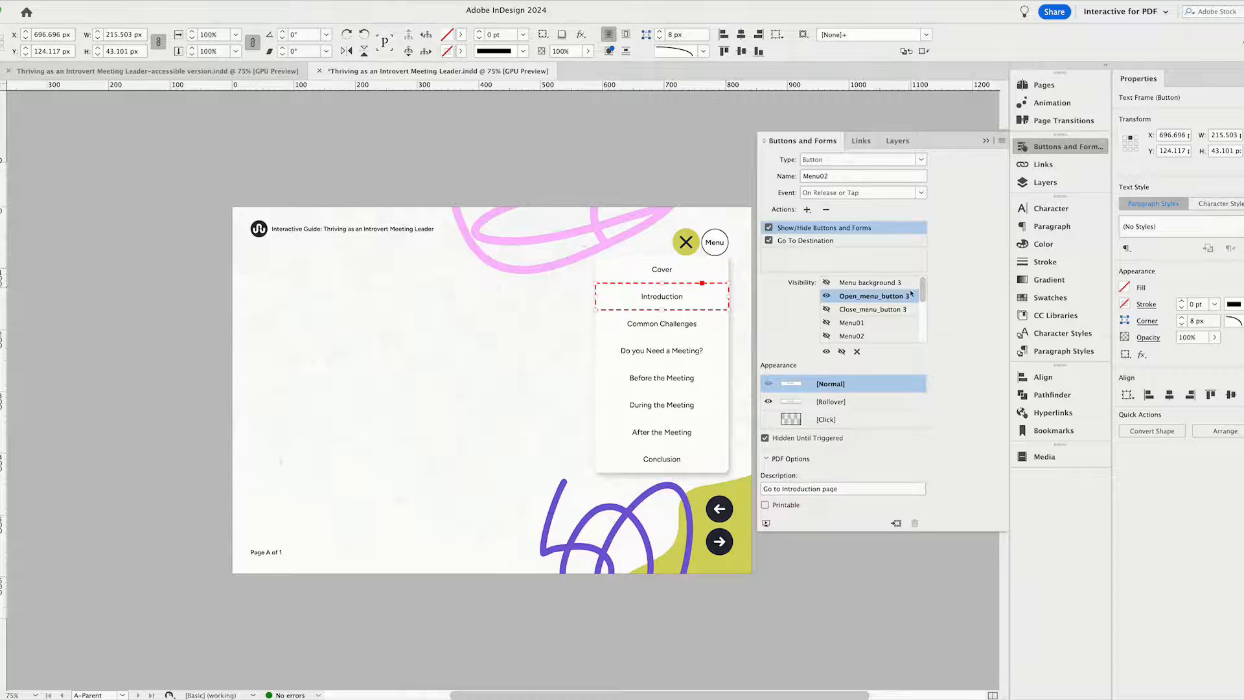
drag(923, 296, 920, 348)
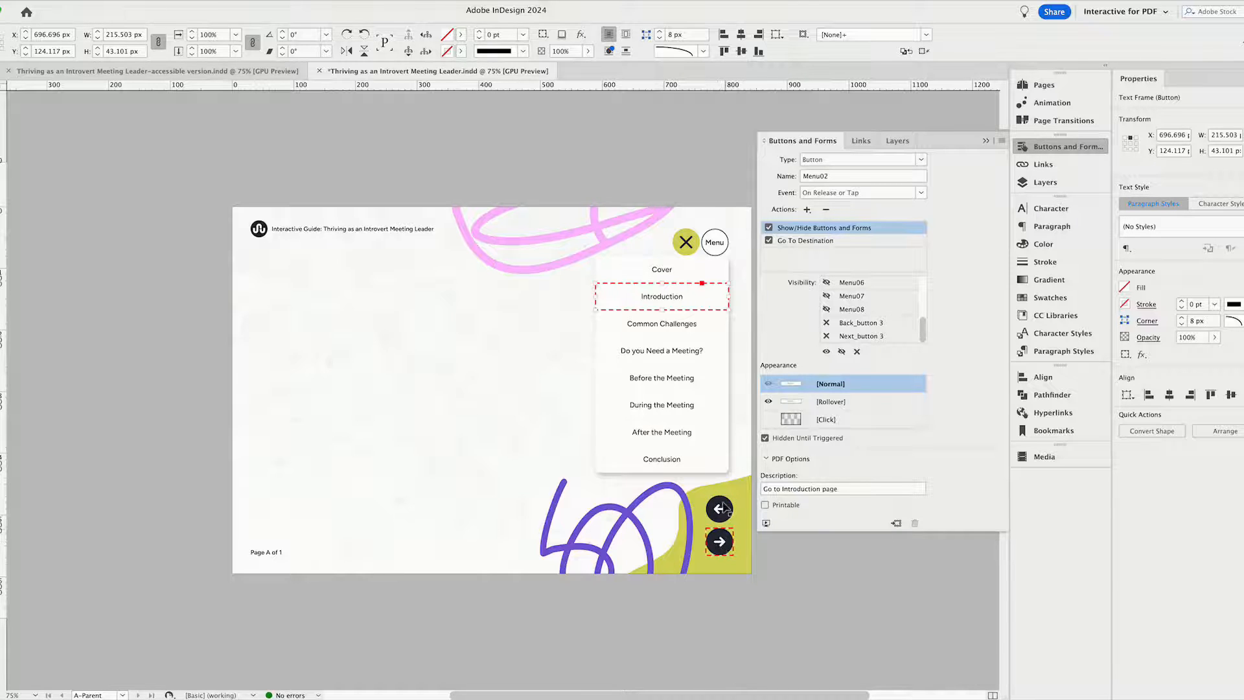
Review the Go To Destination settings of the menu buttons, reselecting Page 15 as the destination for After the Meeting.
click(677, 270)
click(674, 305)
click(675, 324)
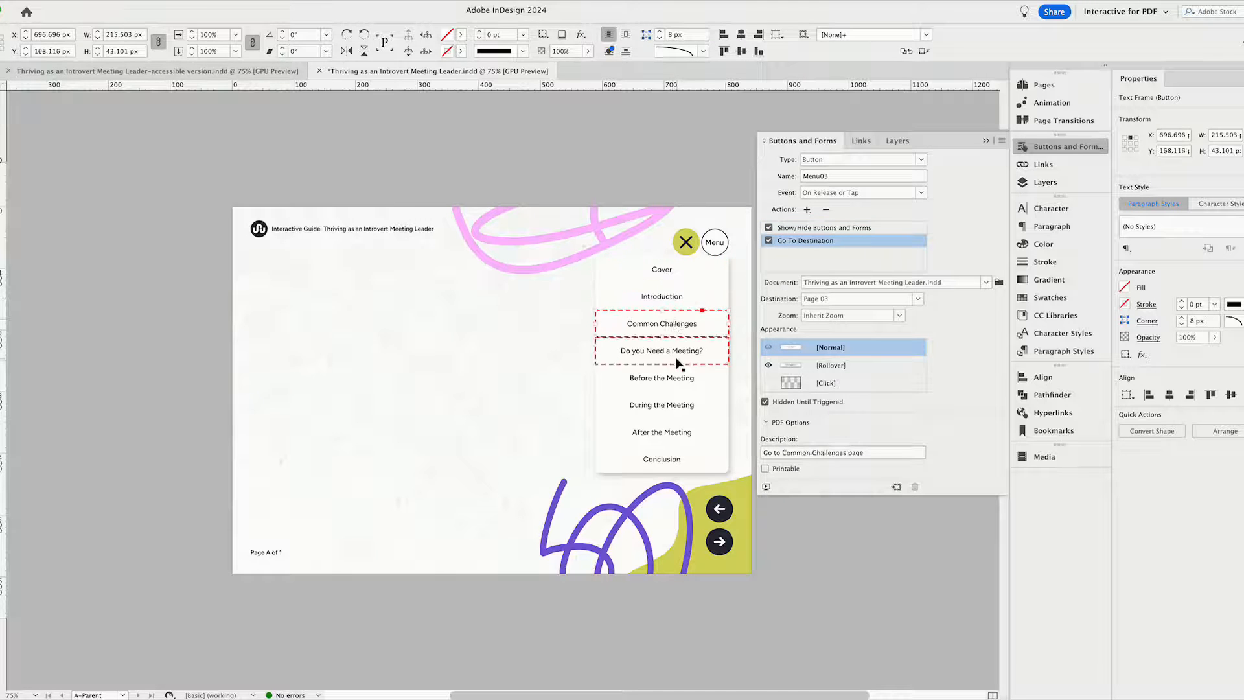
click(679, 414)
click(688, 431)
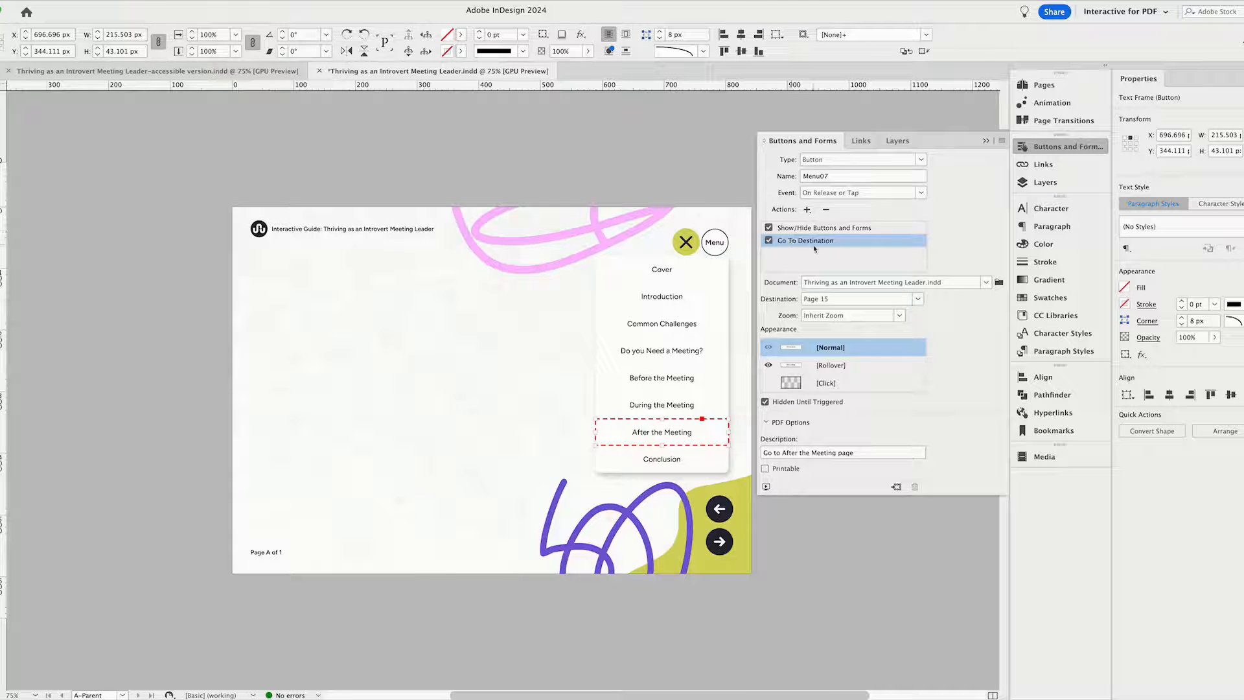
click(918, 299)
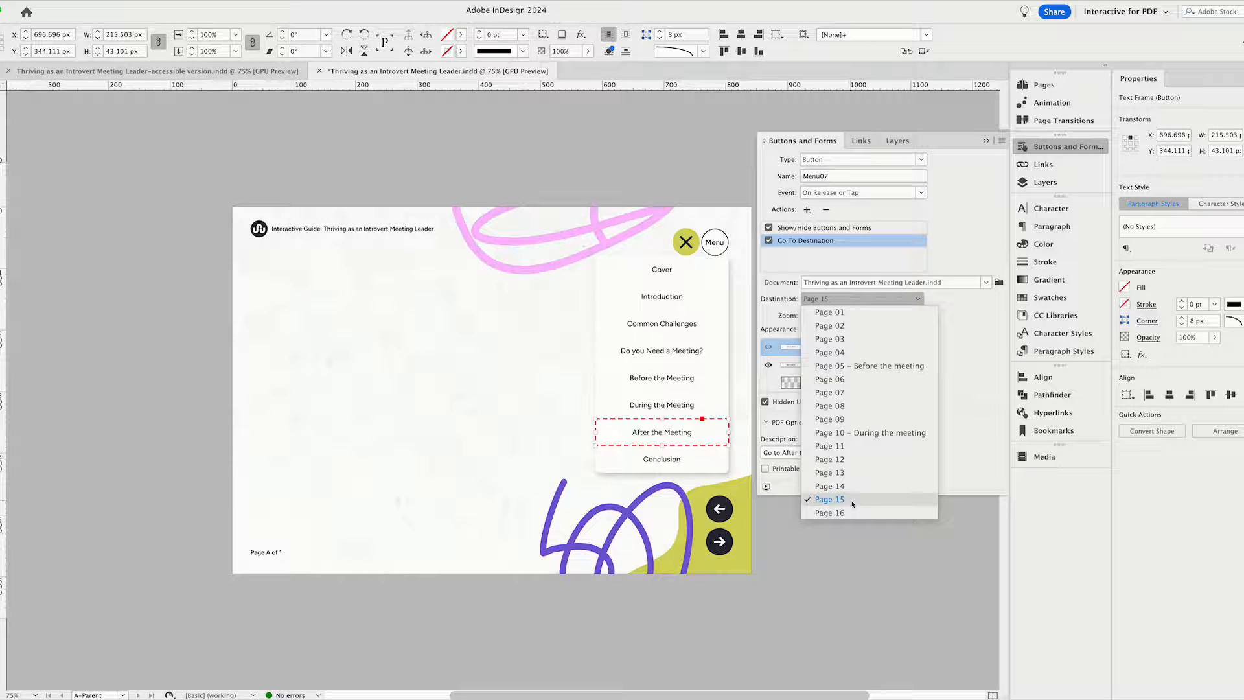
click(890, 500)
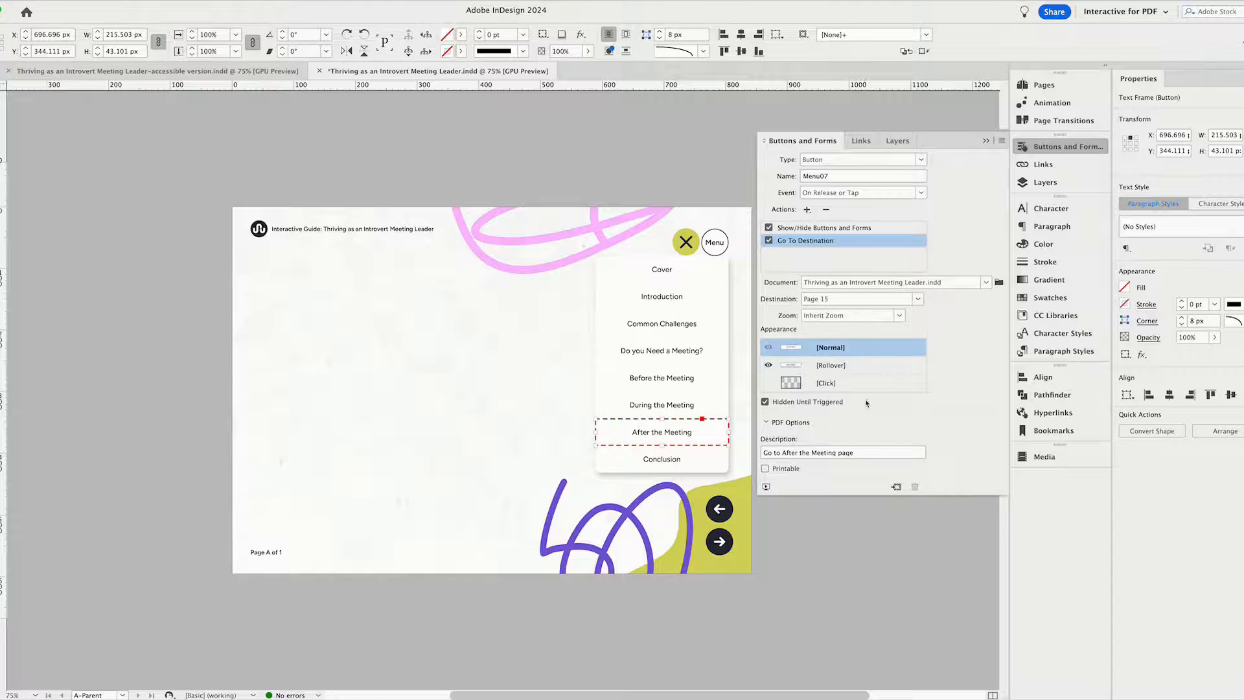
Move the close button back over the Menu button at about X 782 px, Y 36 px and review its visibility list.
click(712, 242)
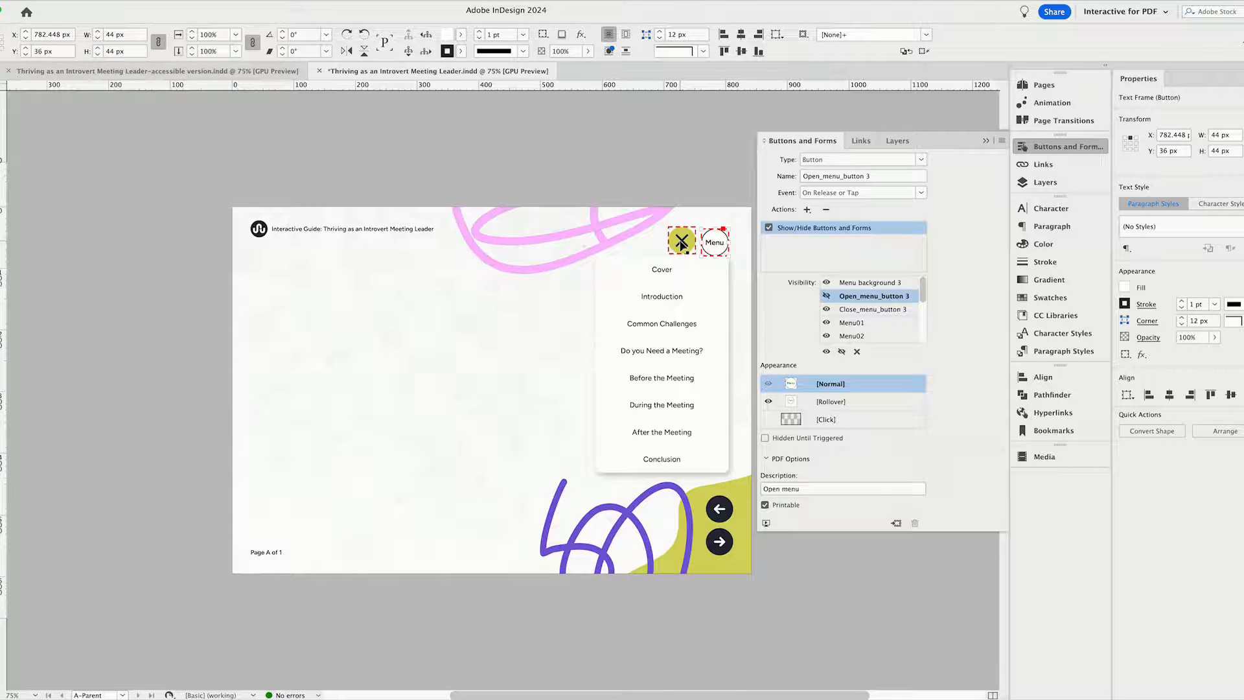
drag(684, 245, 716, 249)
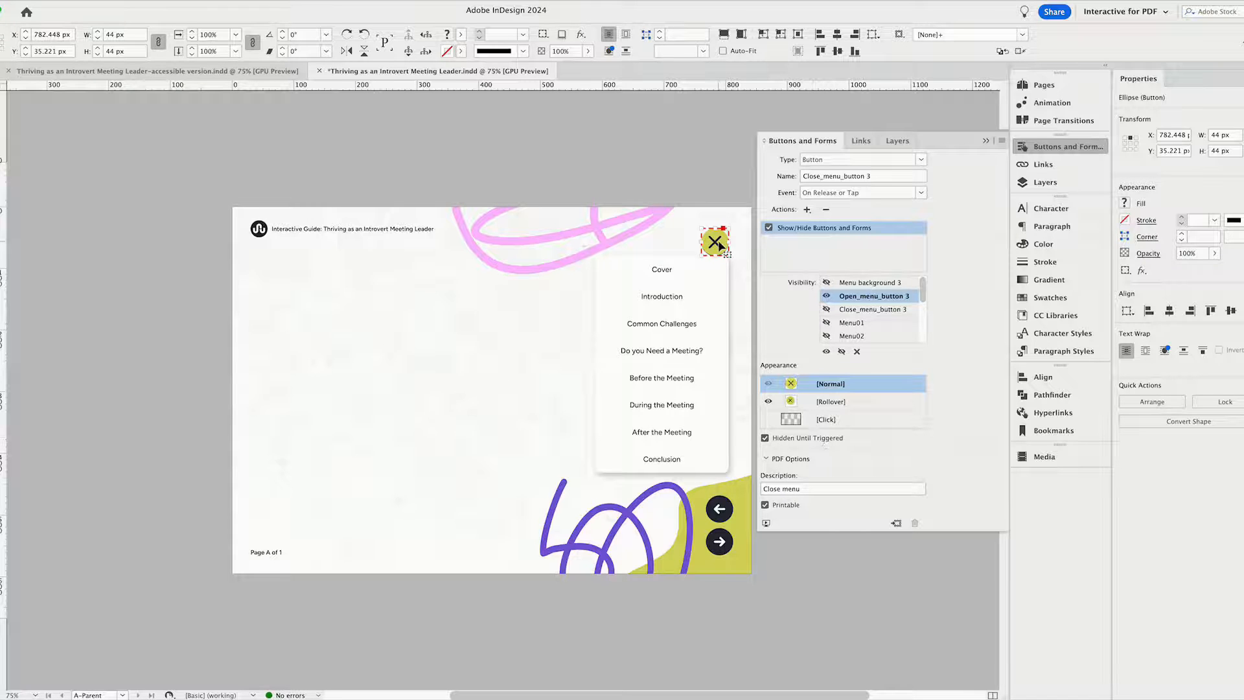
key(Down)
drag(923, 297, 921, 347)
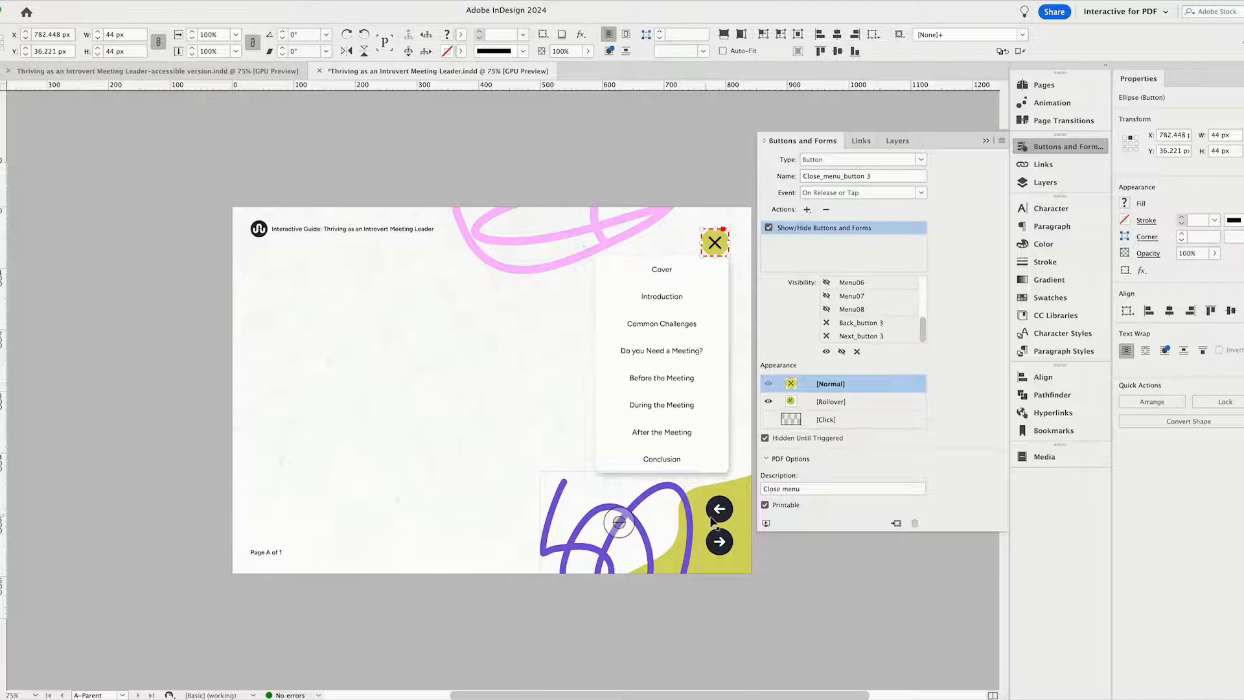
Inspect the page actions and appearance settings of the back and next arrow buttons on A-Parent.
click(791, 566)
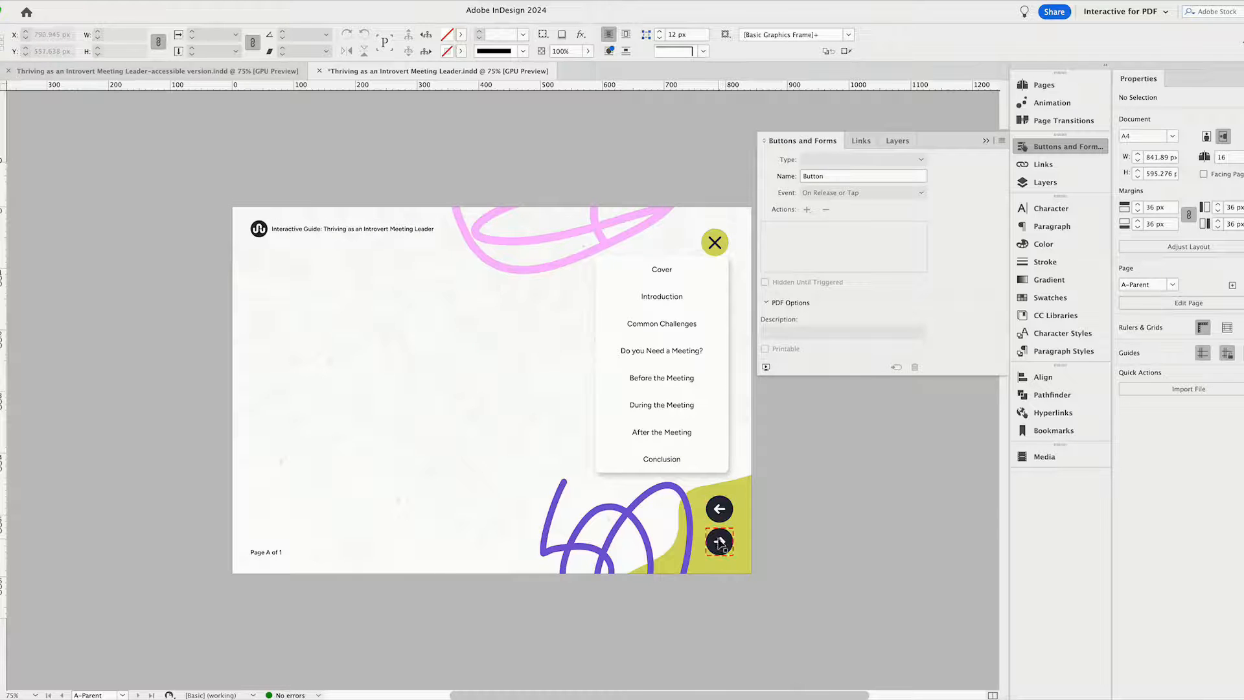
click(723, 519)
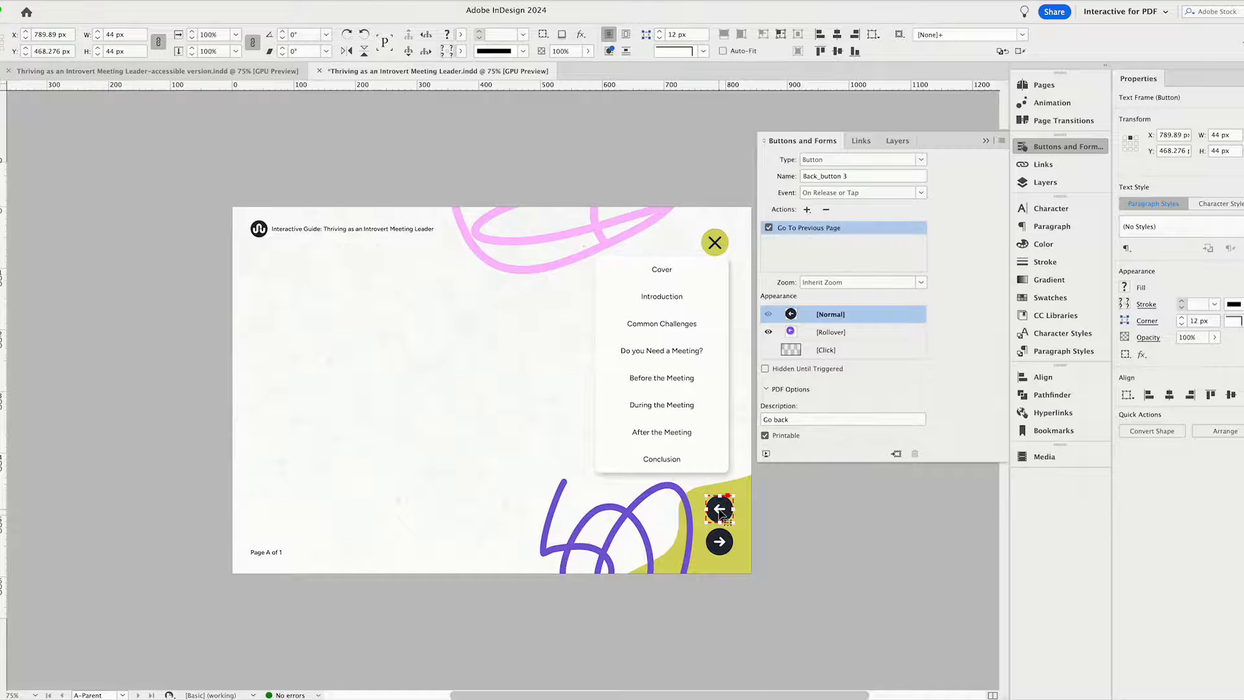
click(720, 541)
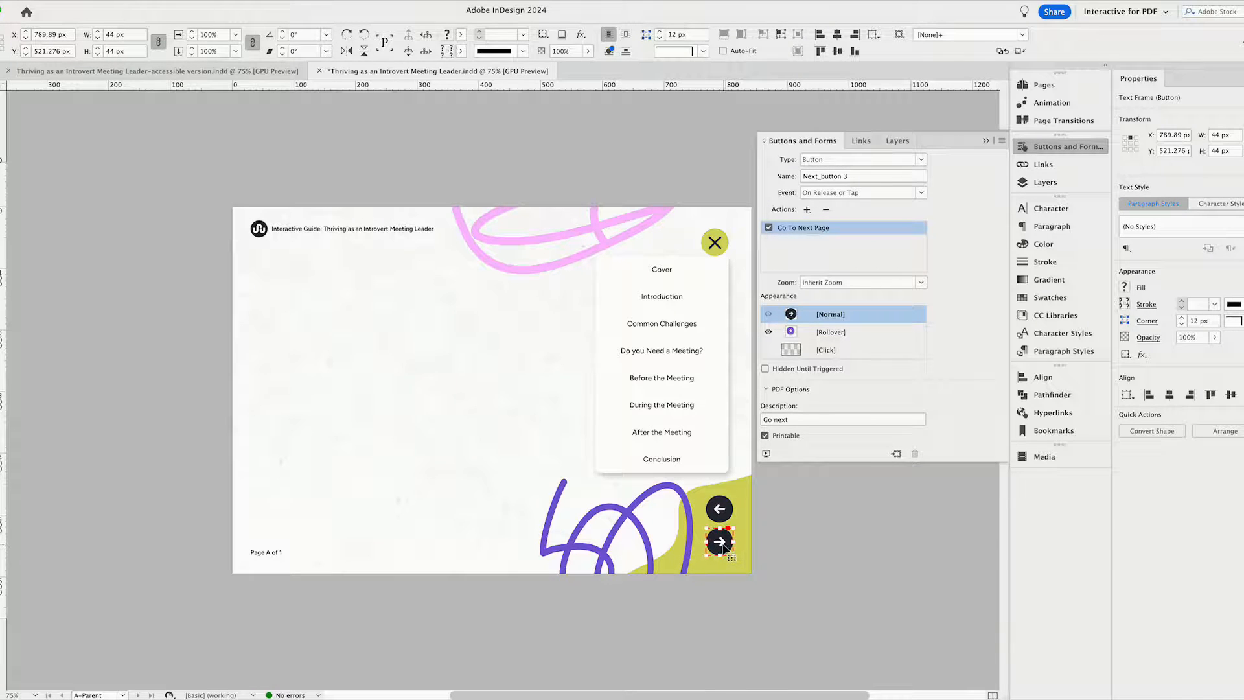
Leave the parent page and start exporting the guide in Adobe PDF (Interactive) format, using the InDesign document name as the file name.
click(796, 542)
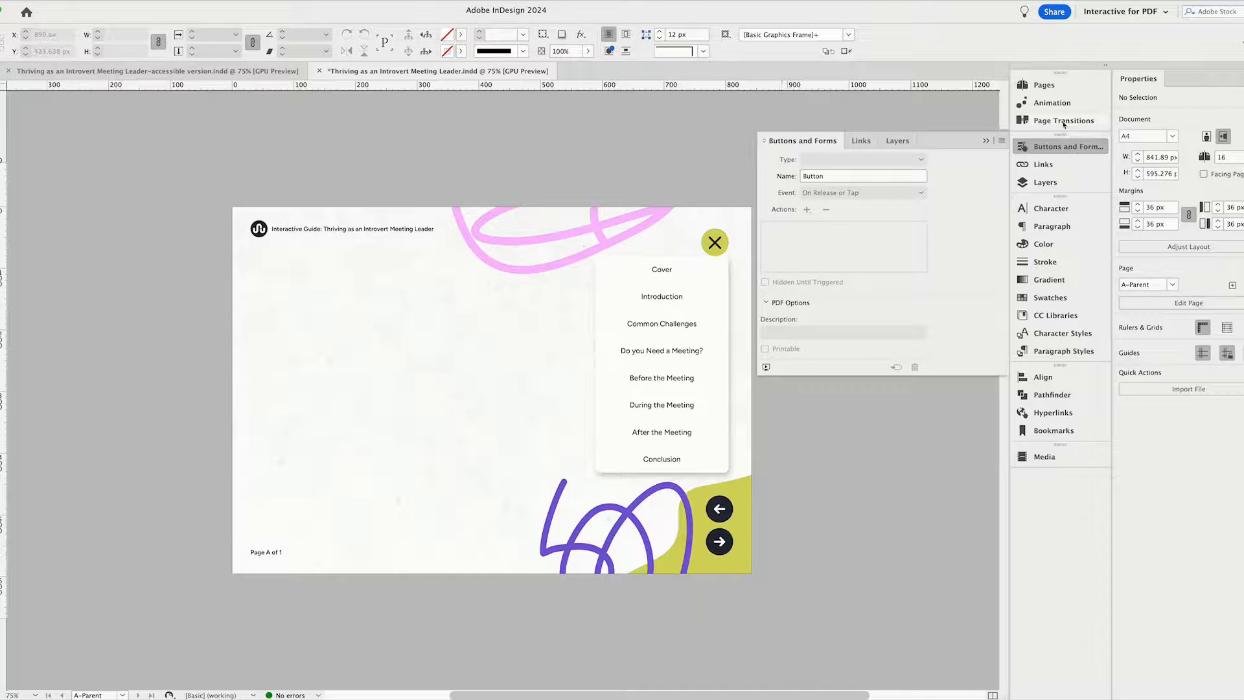
click(1044, 85)
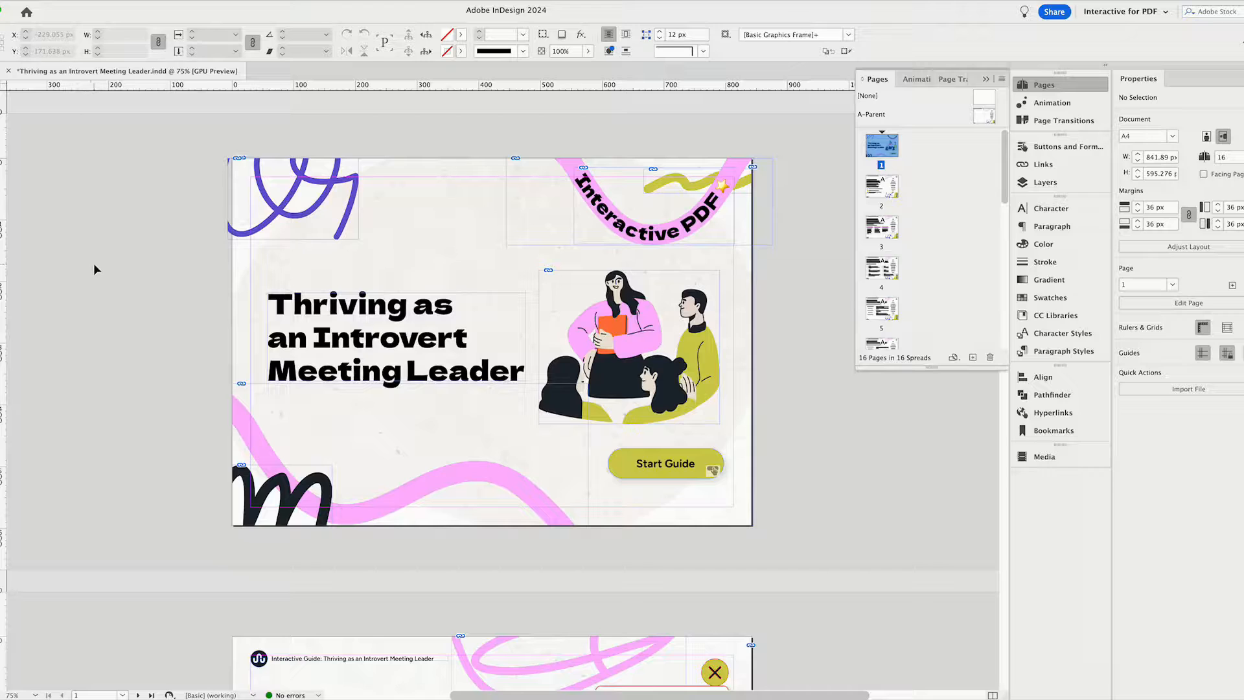
click(42, 1)
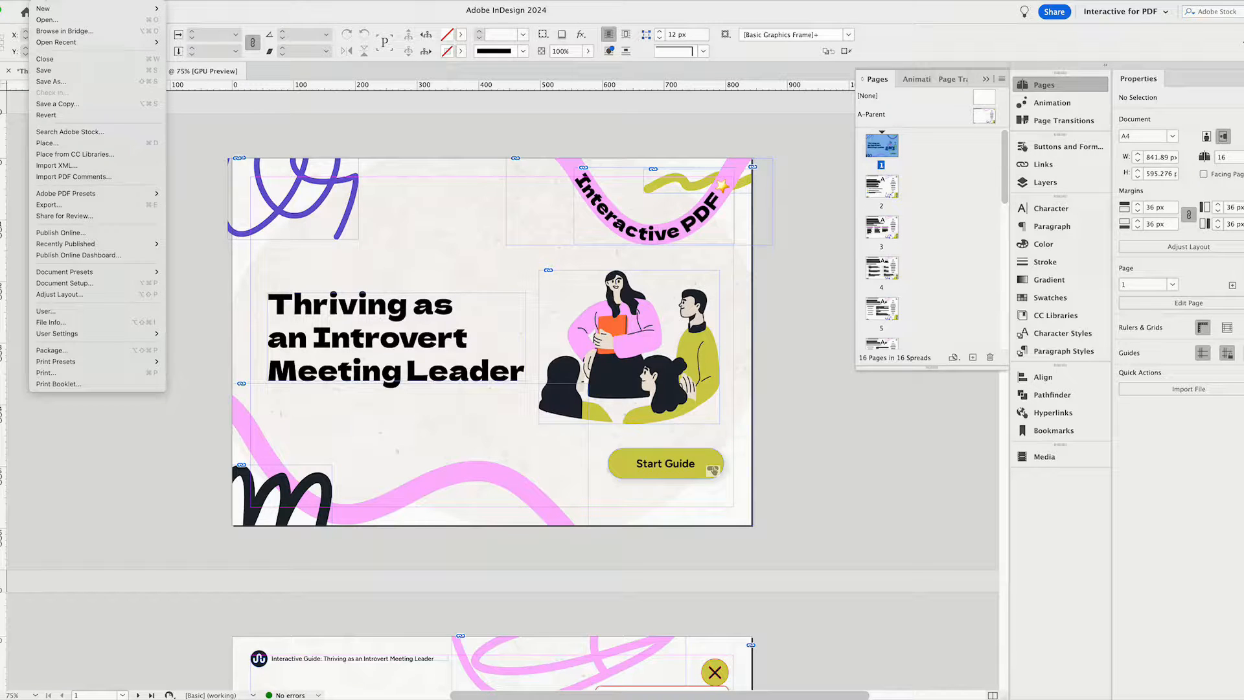
click(71, 207)
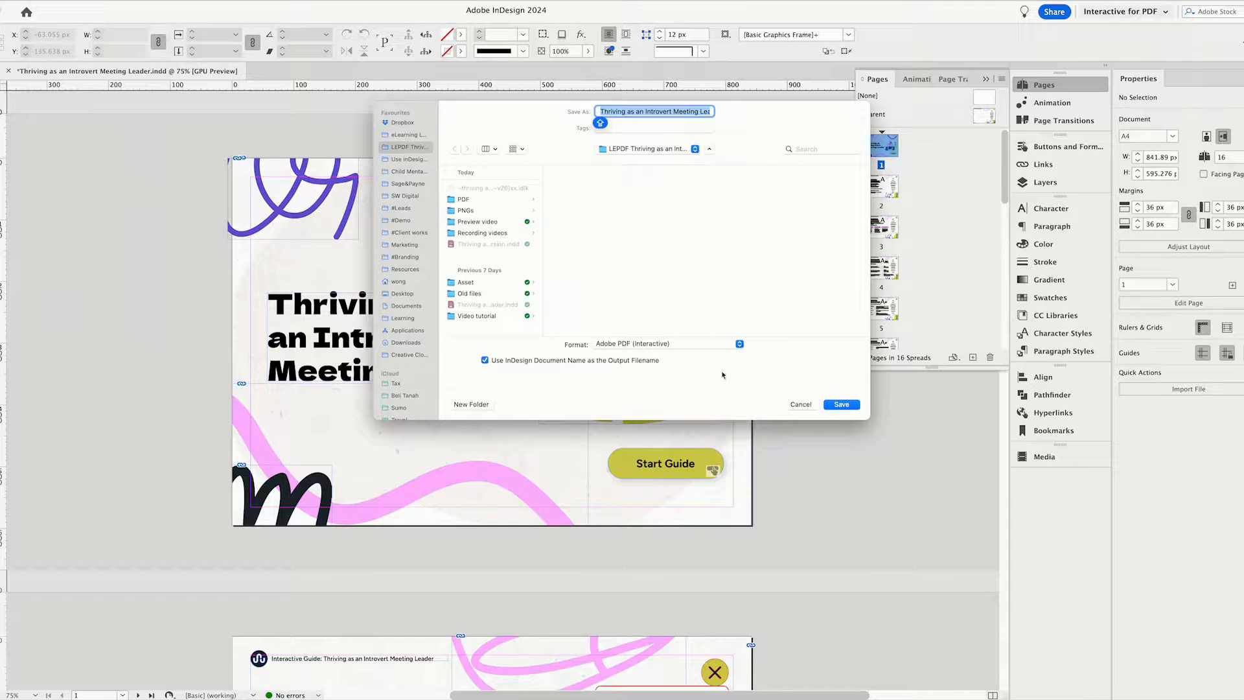
click(610, 347)
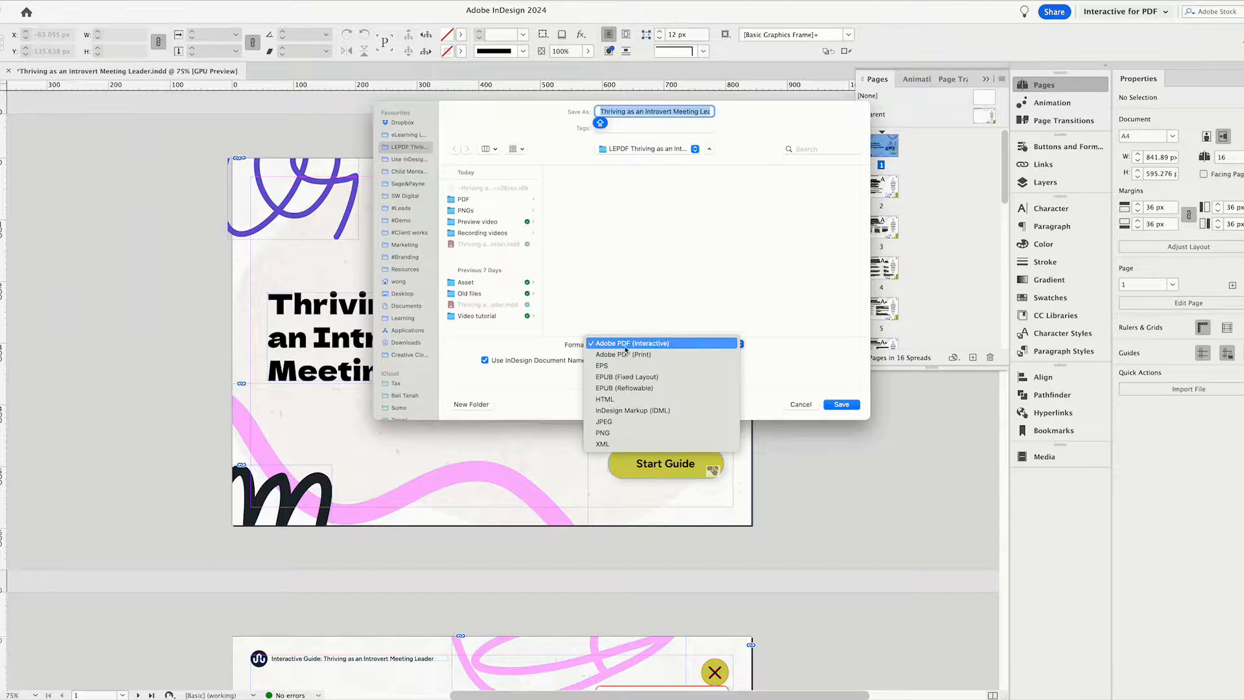
click(666, 345)
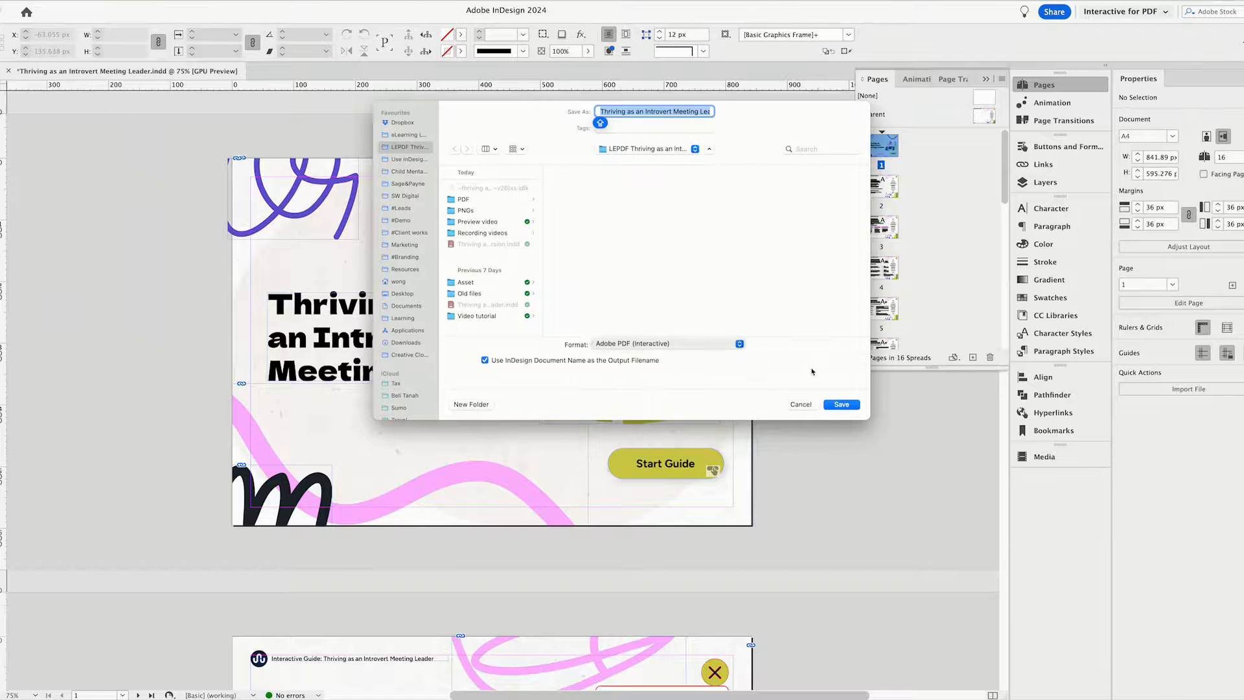
click(841, 405)
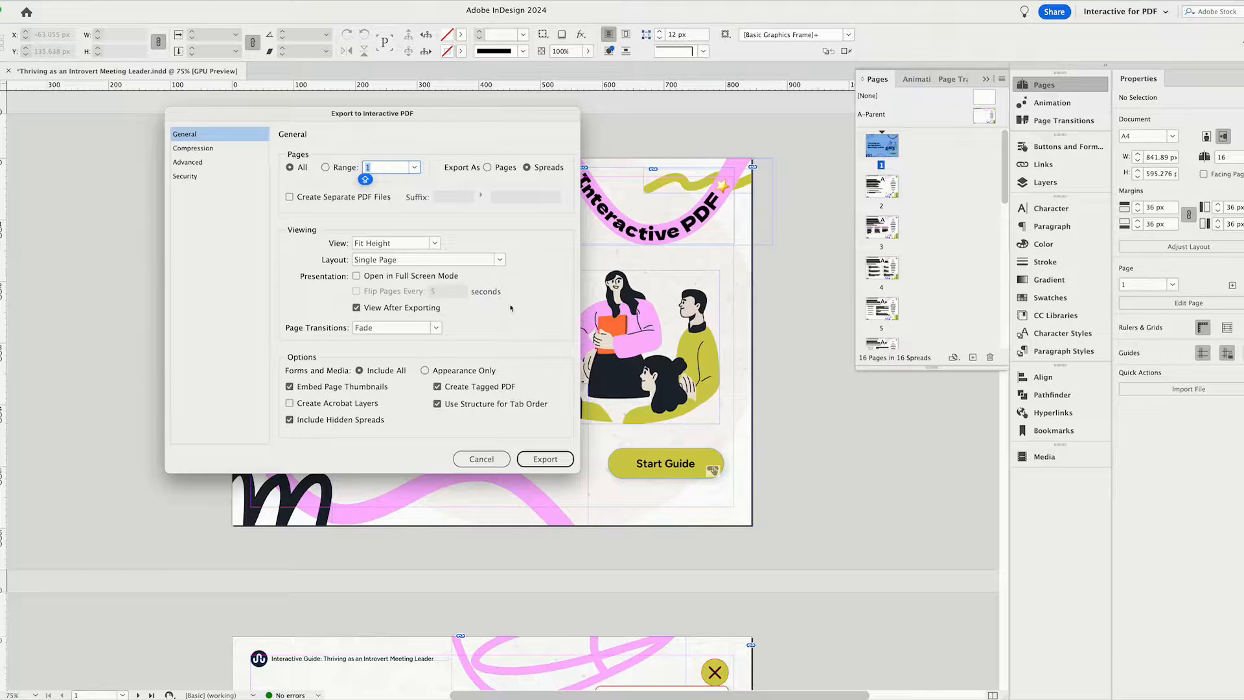
In the general export options, choose Fit Height view and Single Page layout, and turn off Create Tagged PDF.
drag(490, 125, 630, 177)
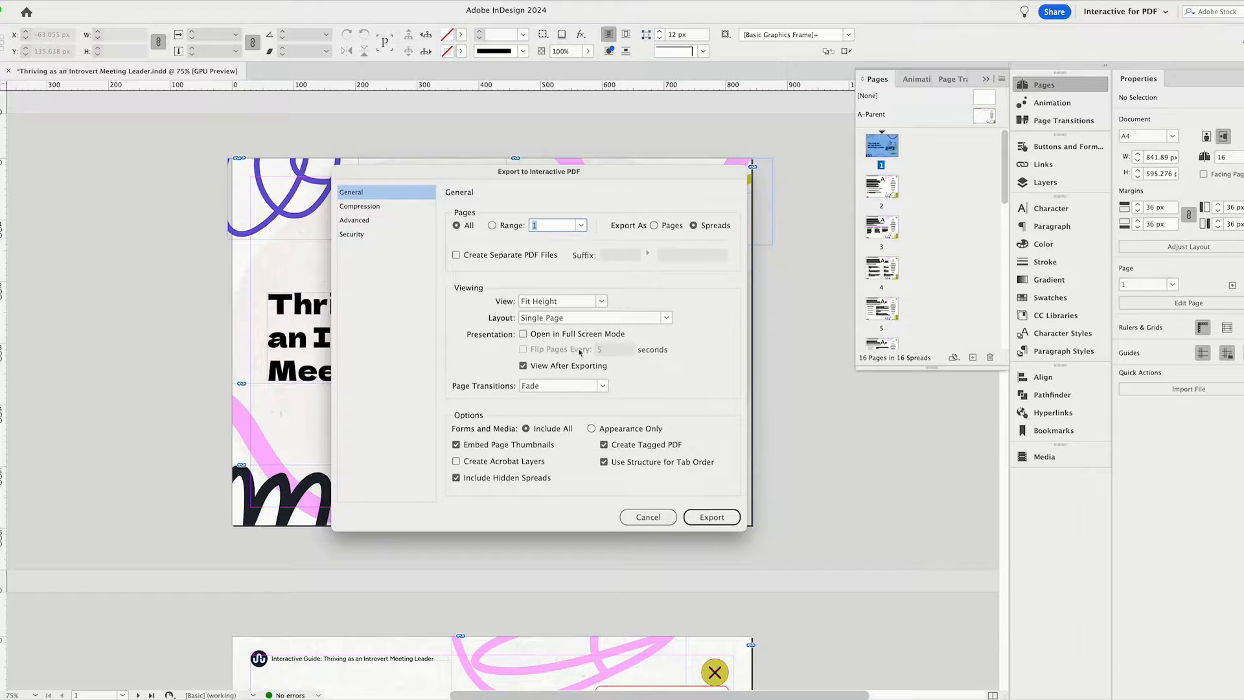
click(602, 302)
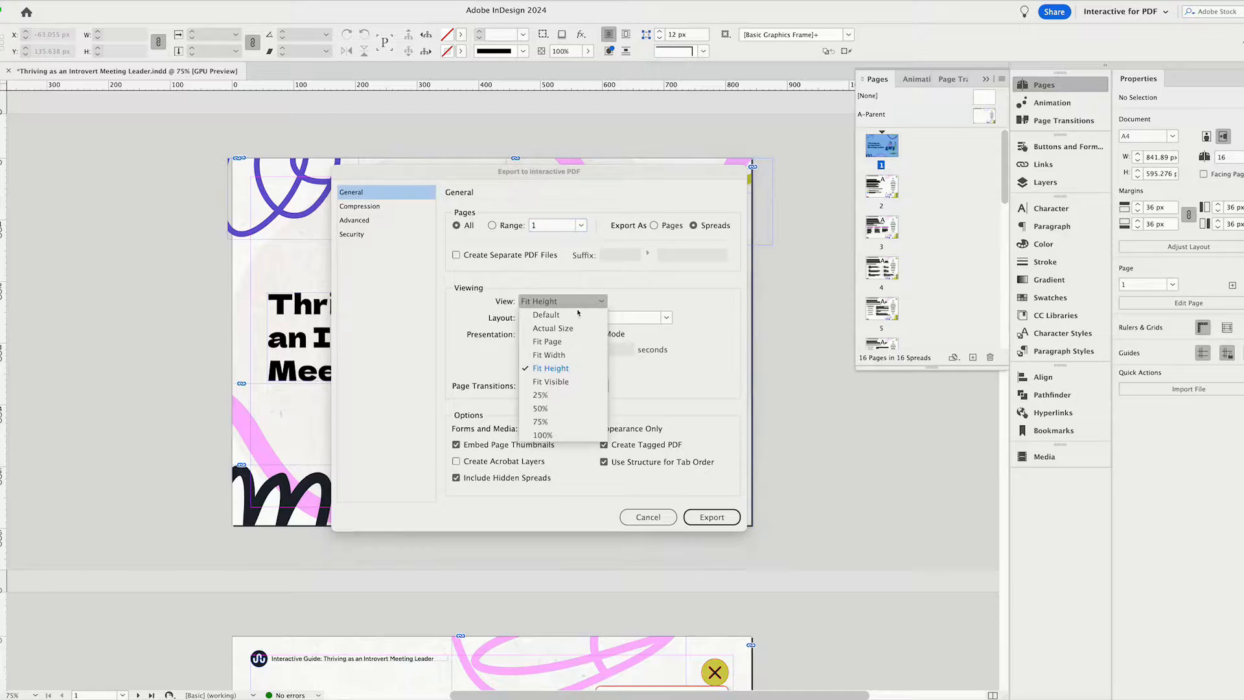
click(568, 370)
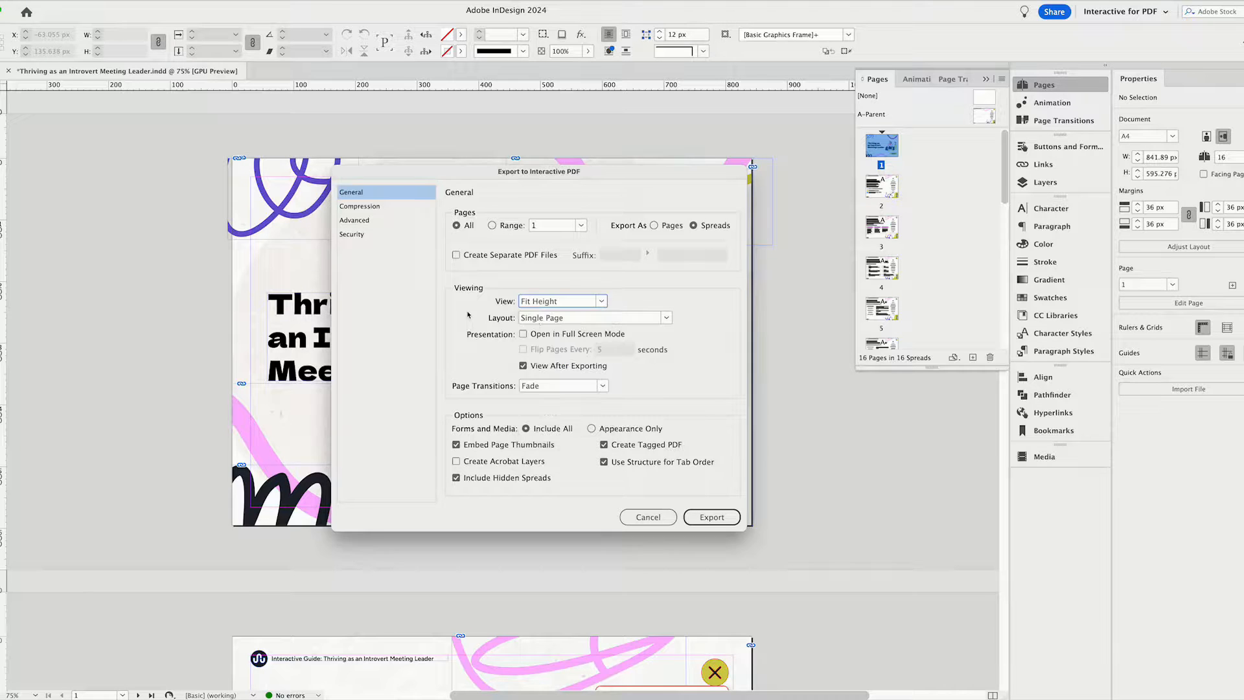
click(537, 322)
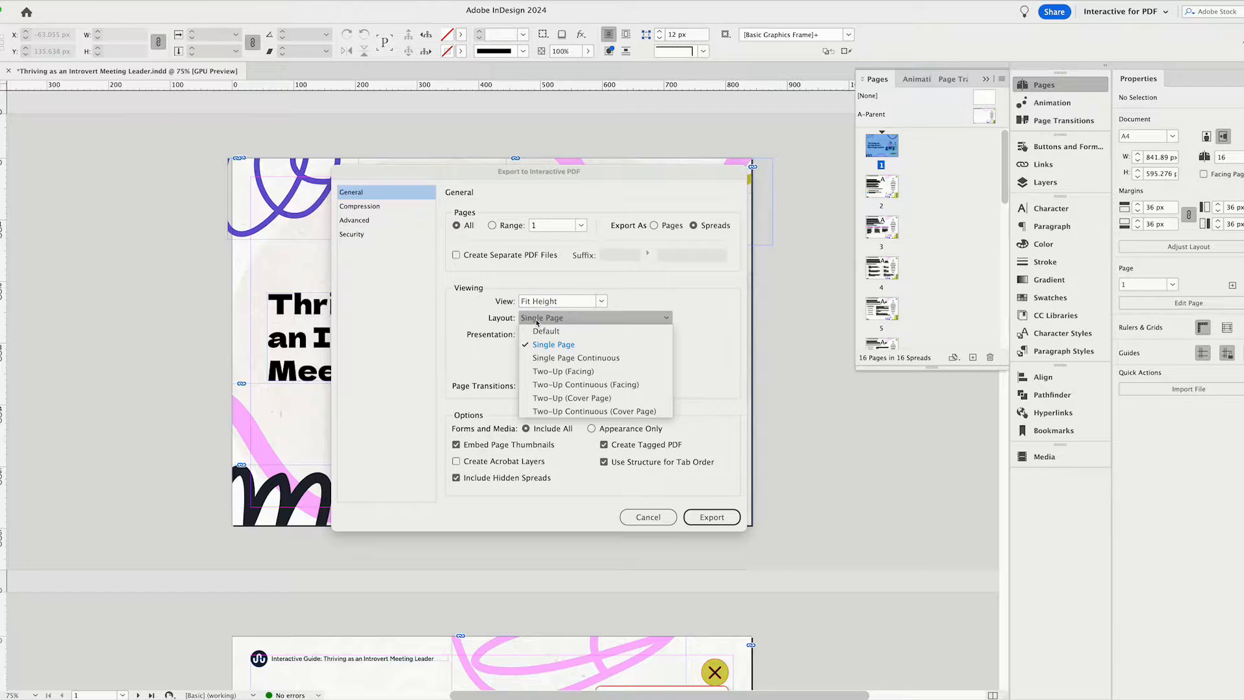
click(571, 349)
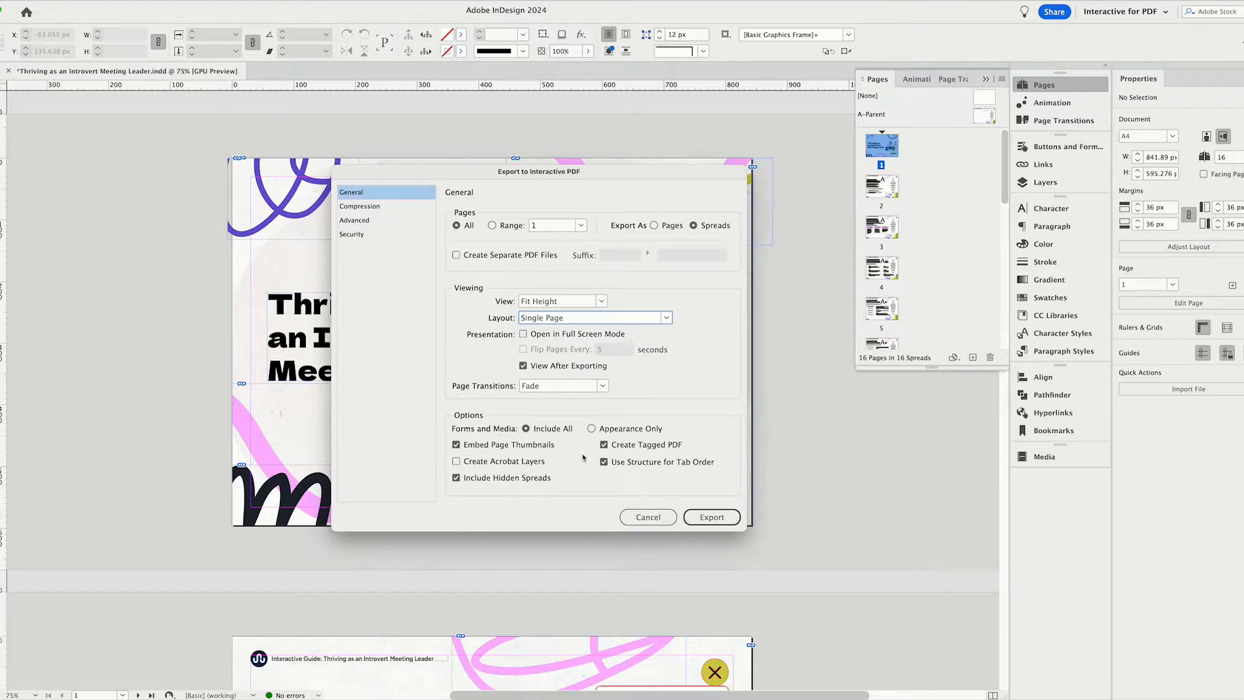
click(604, 446)
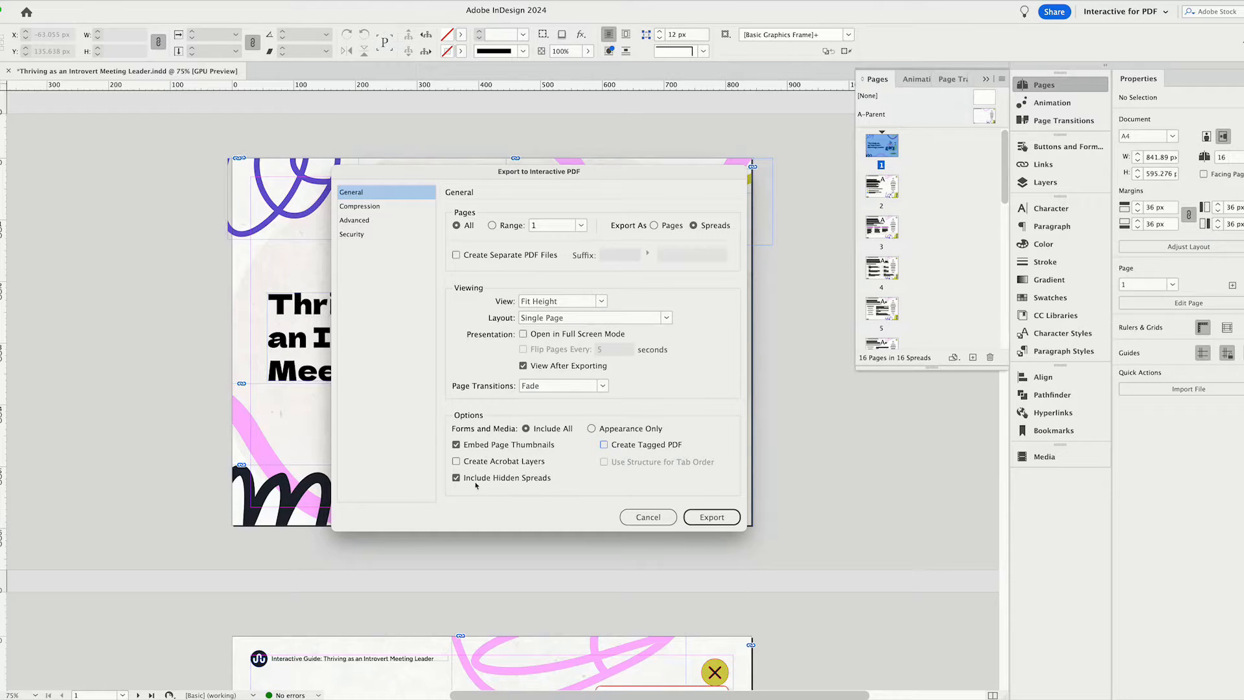
Choose Document Title as the display title in the advanced accessibility options of the interactive PDF export.
click(353, 220)
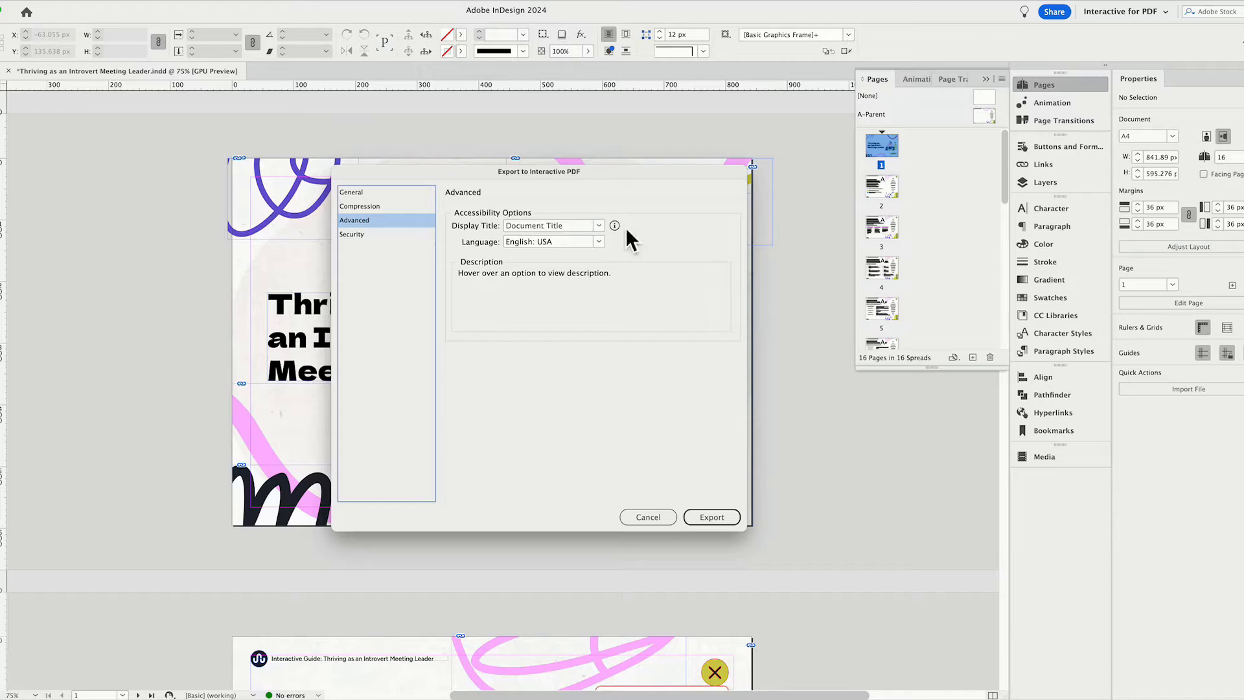
click(601, 227)
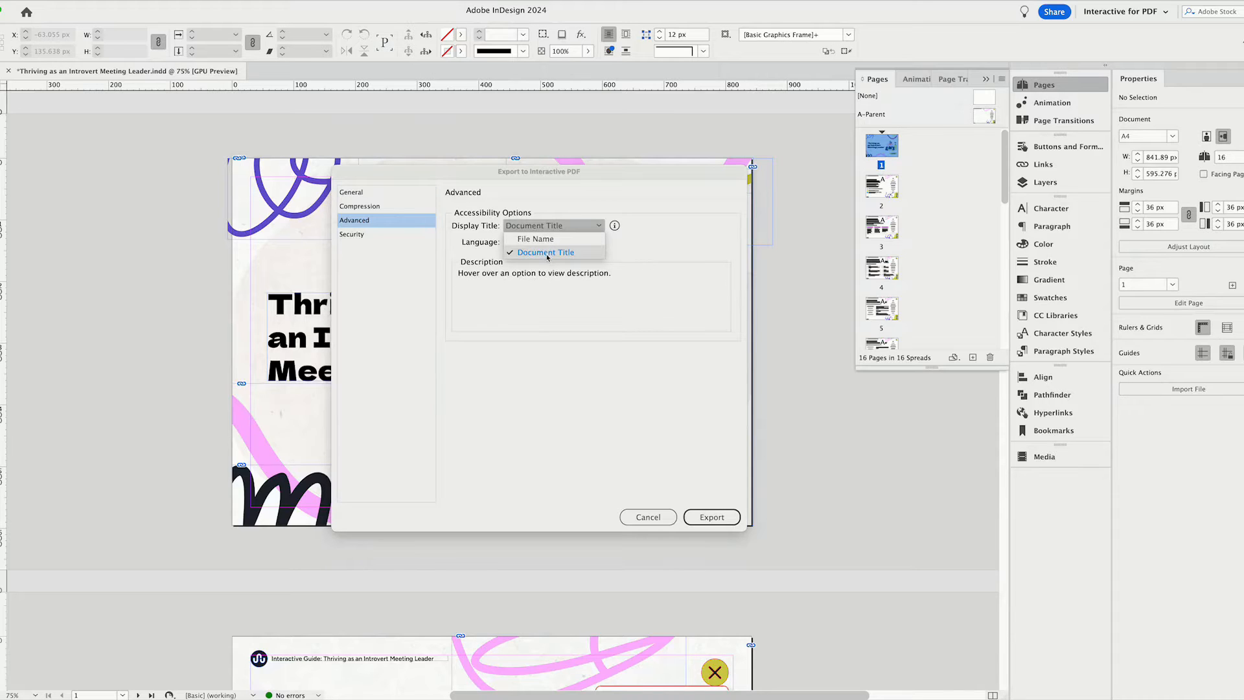
click(541, 258)
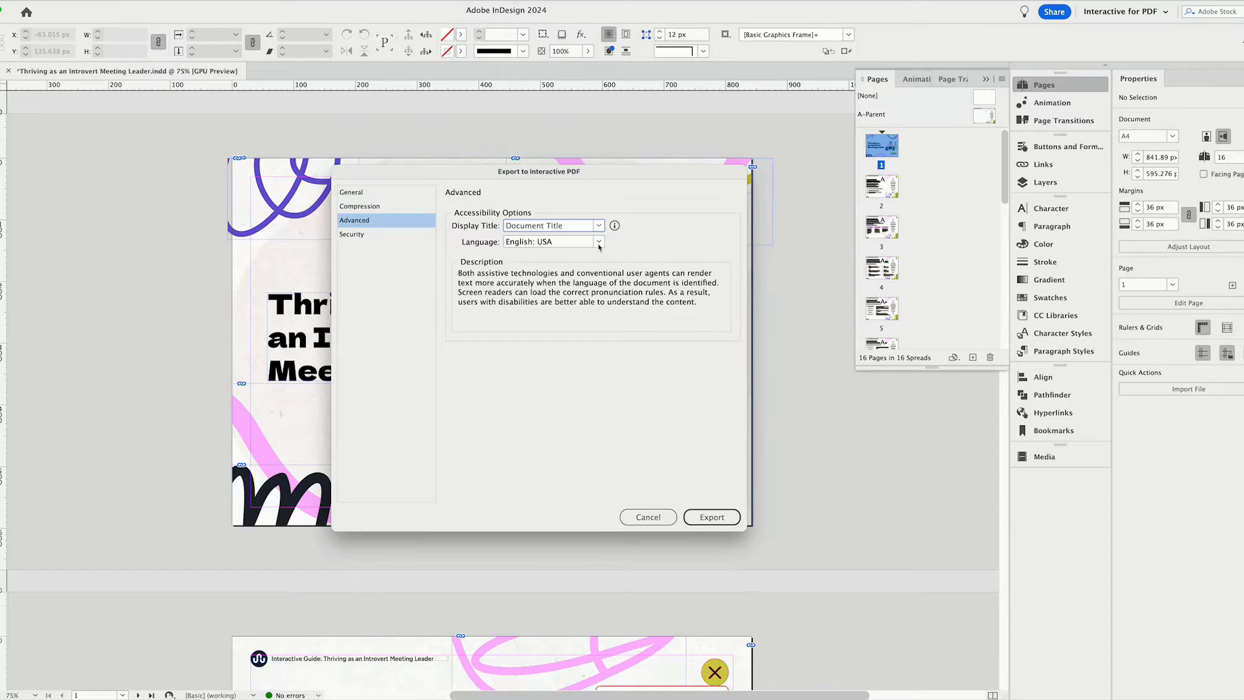